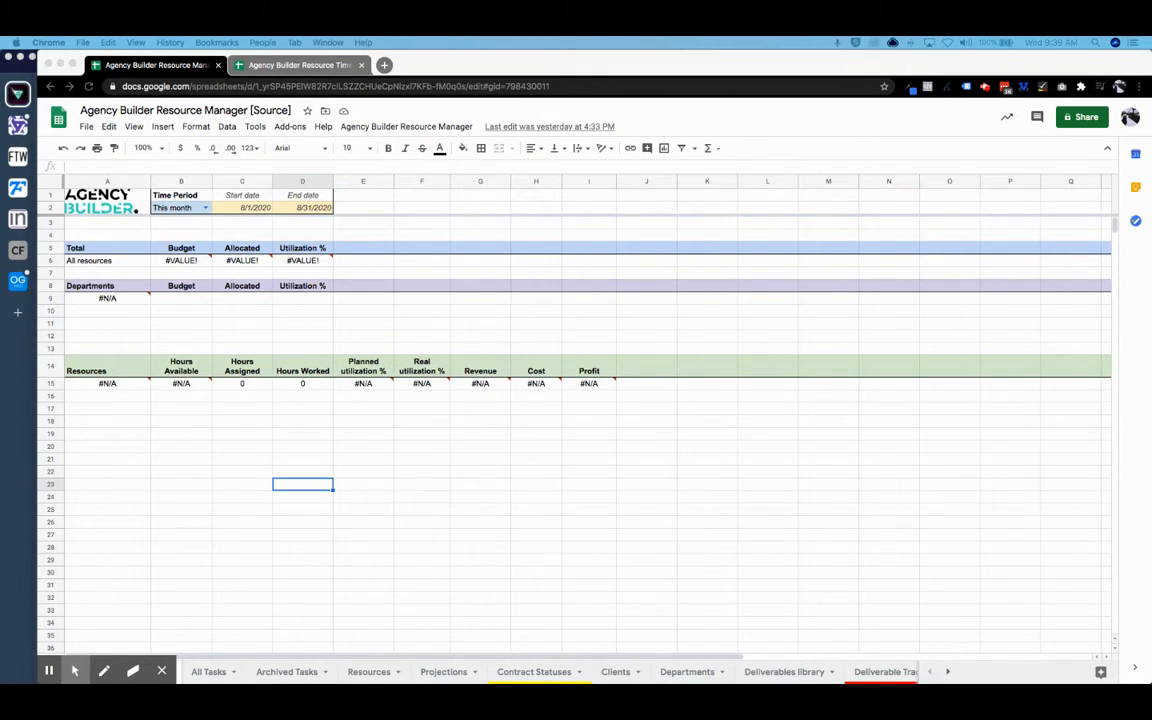
# - Bring up the Agency Builder Resource Time Log Template spreadsheet from the second browser tab
pyautogui.click(162, 671)
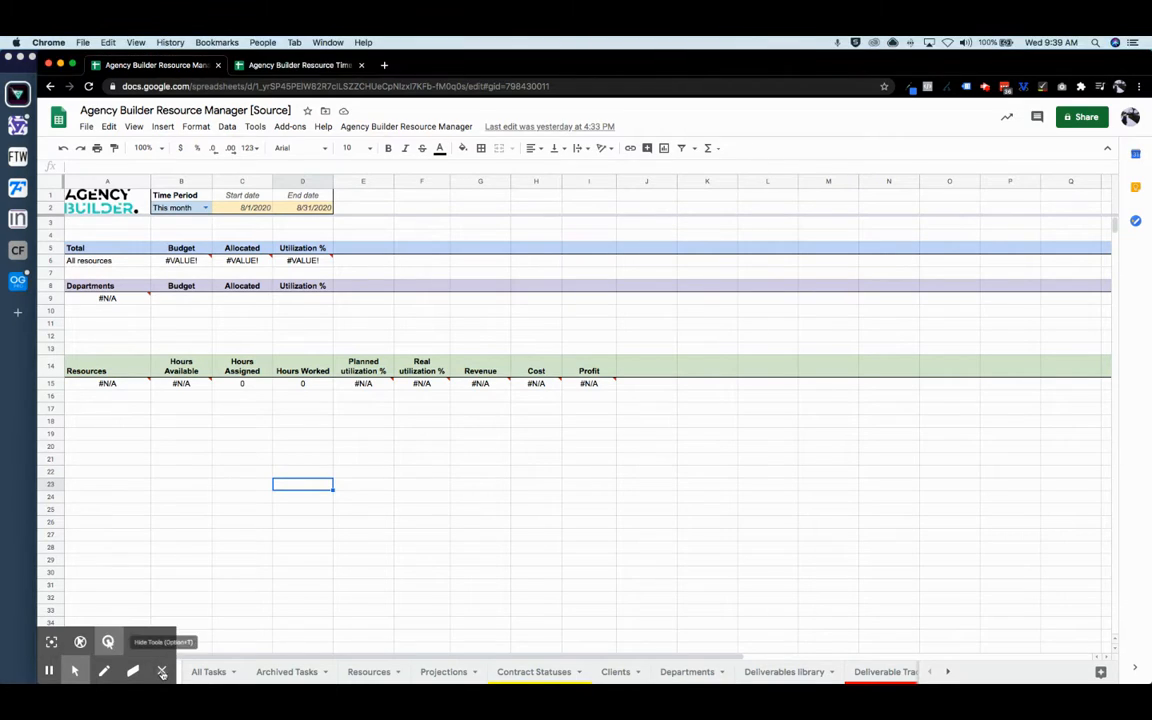
pyautogui.click(162, 671)
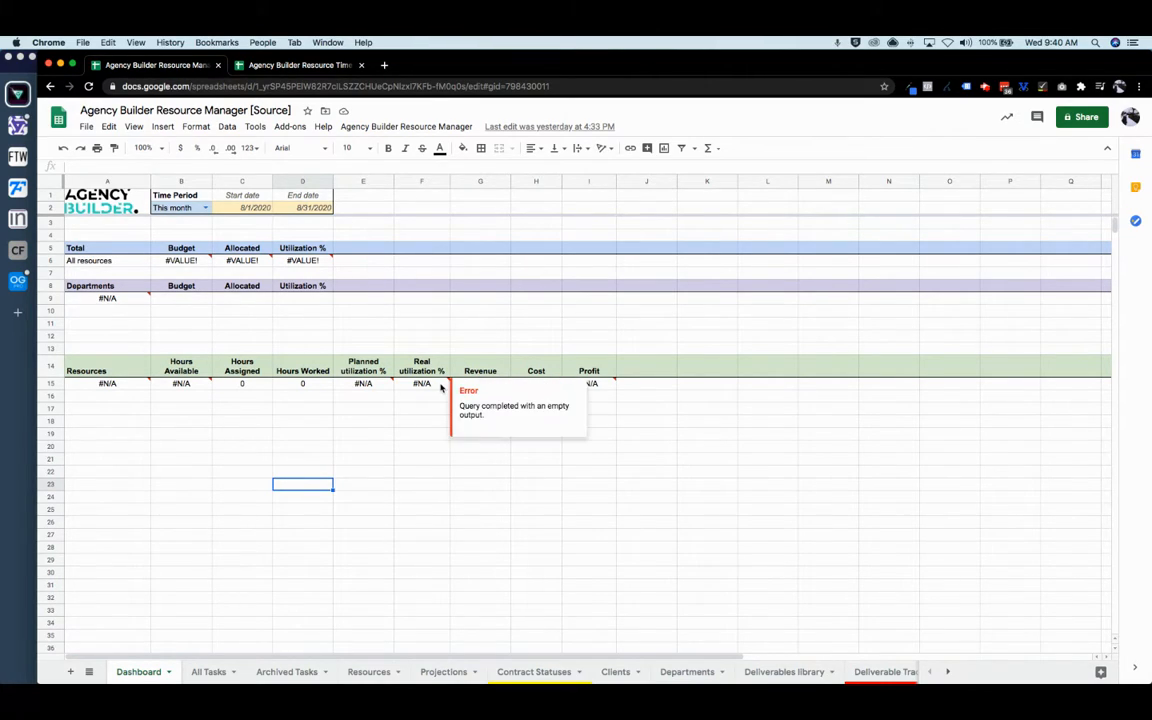
pyautogui.click(300, 65)
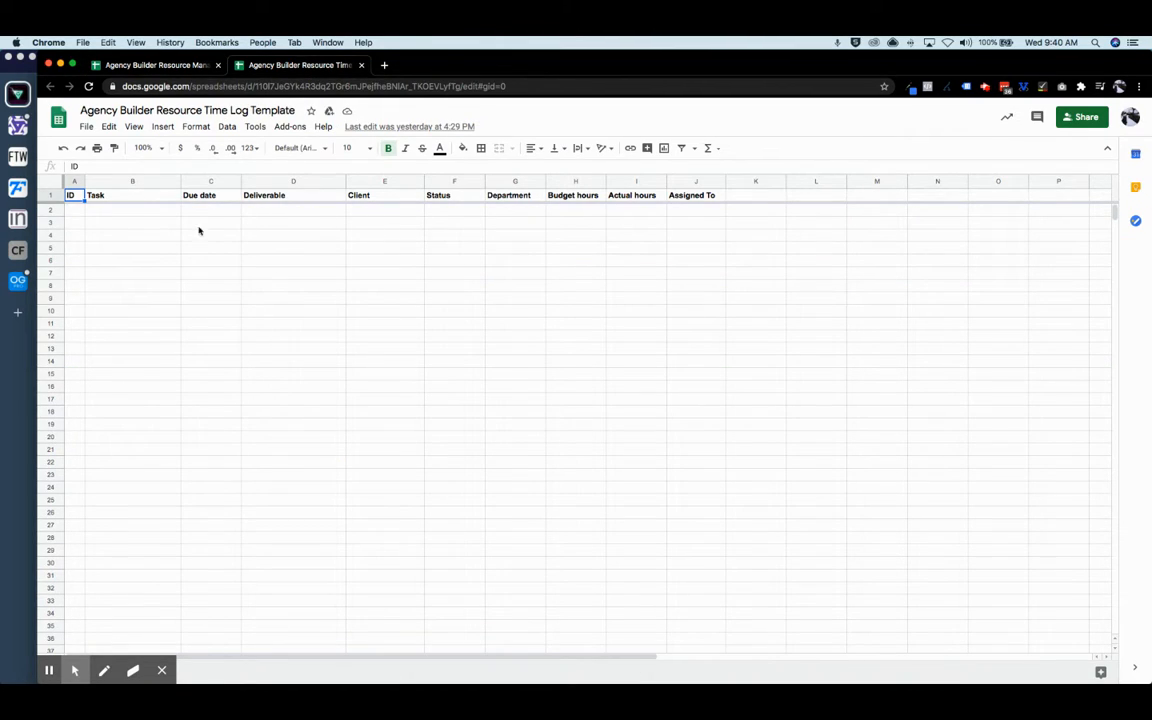
# - Inspect the template's task list cells B2, I2 (Actual hours) and F2 (Status)
pyautogui.click(127, 213)
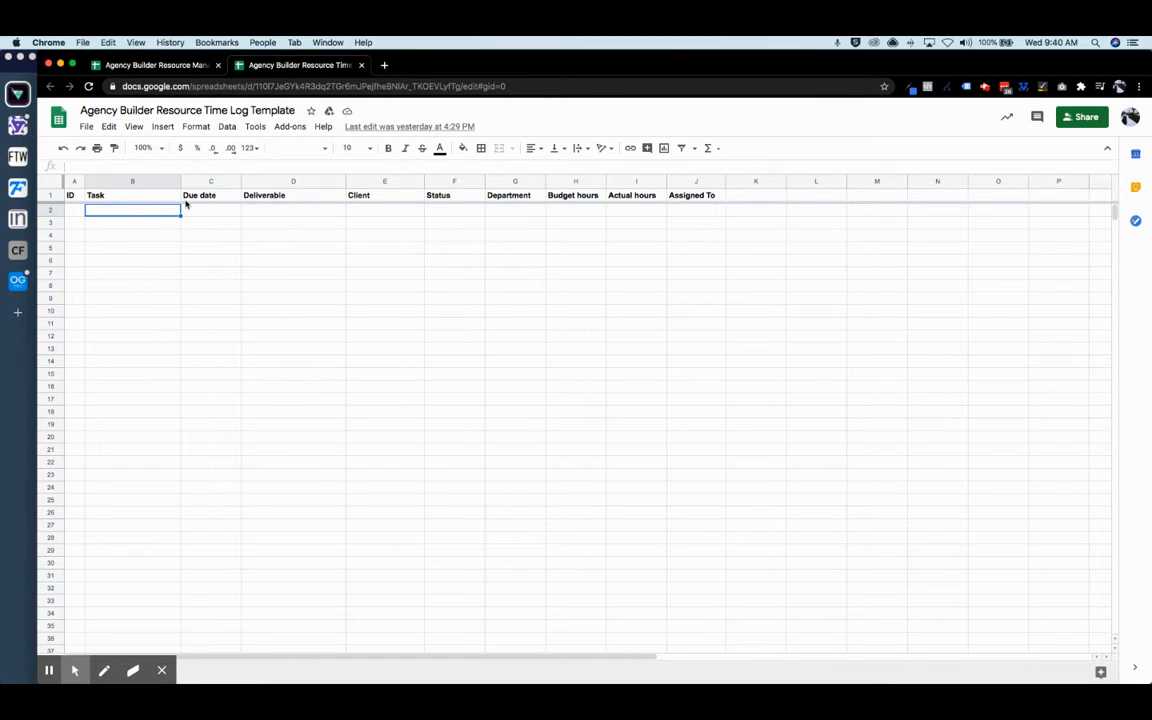
pyautogui.click(647, 213)
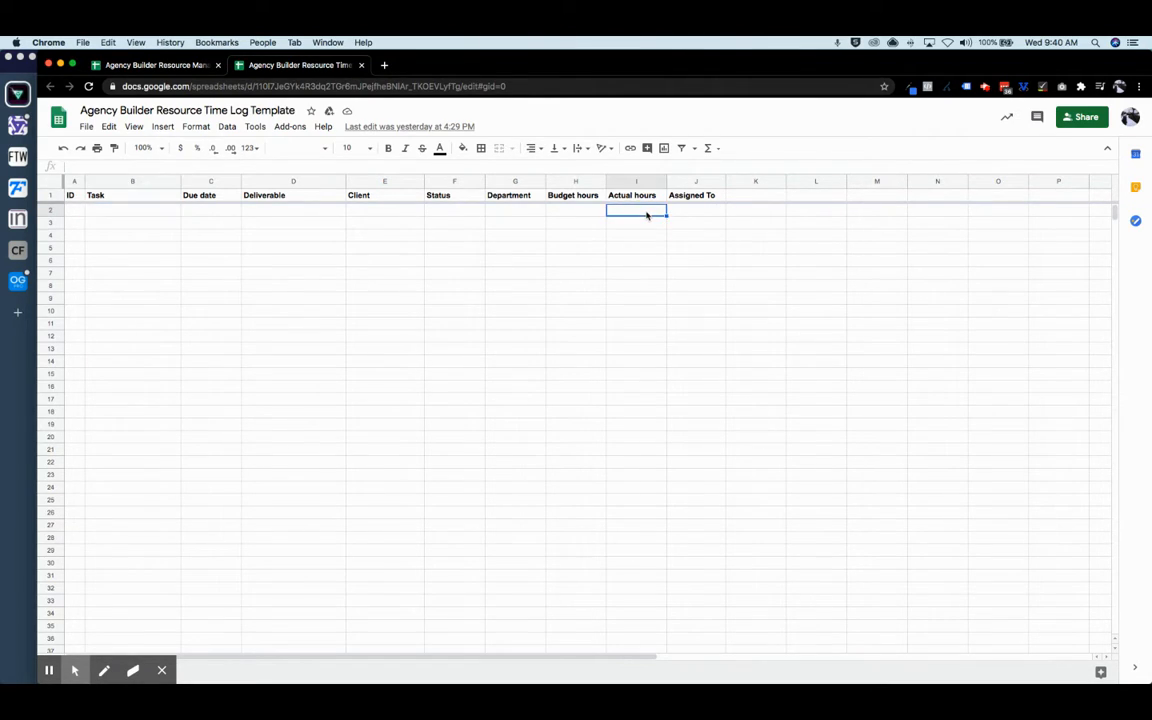
pyautogui.click(452, 212)
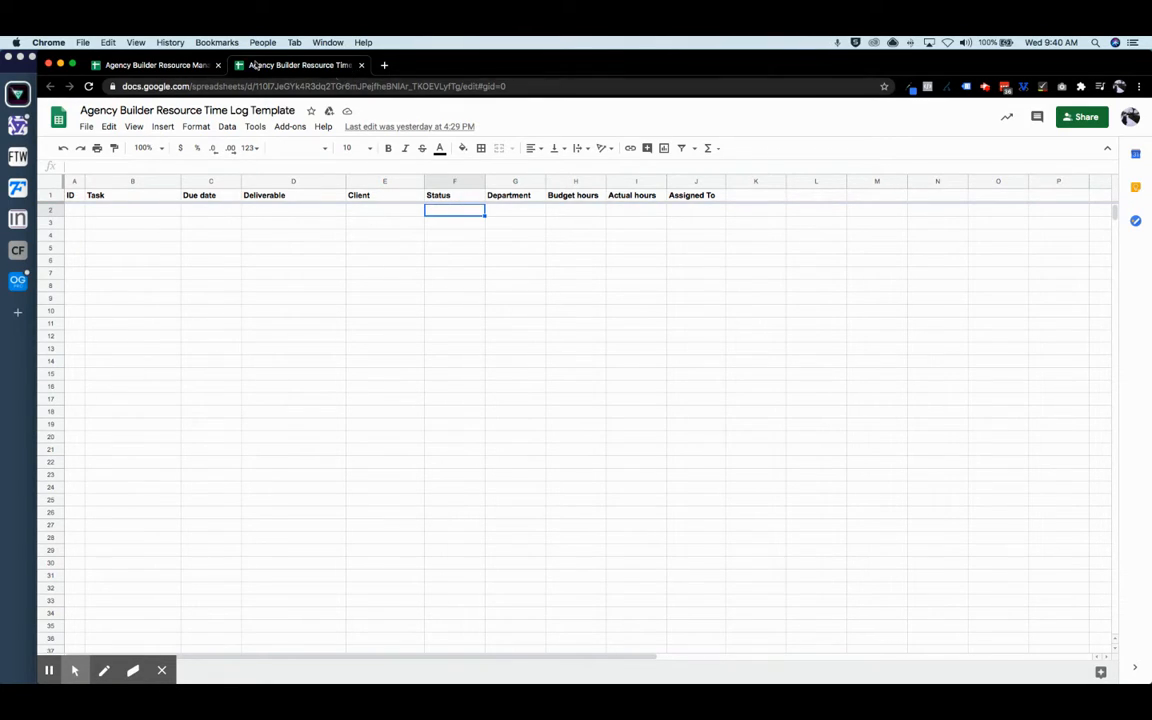
# - Copy the Time Log Template's URL and go back to the Resource Manager dashboard
pyautogui.click(388, 88)
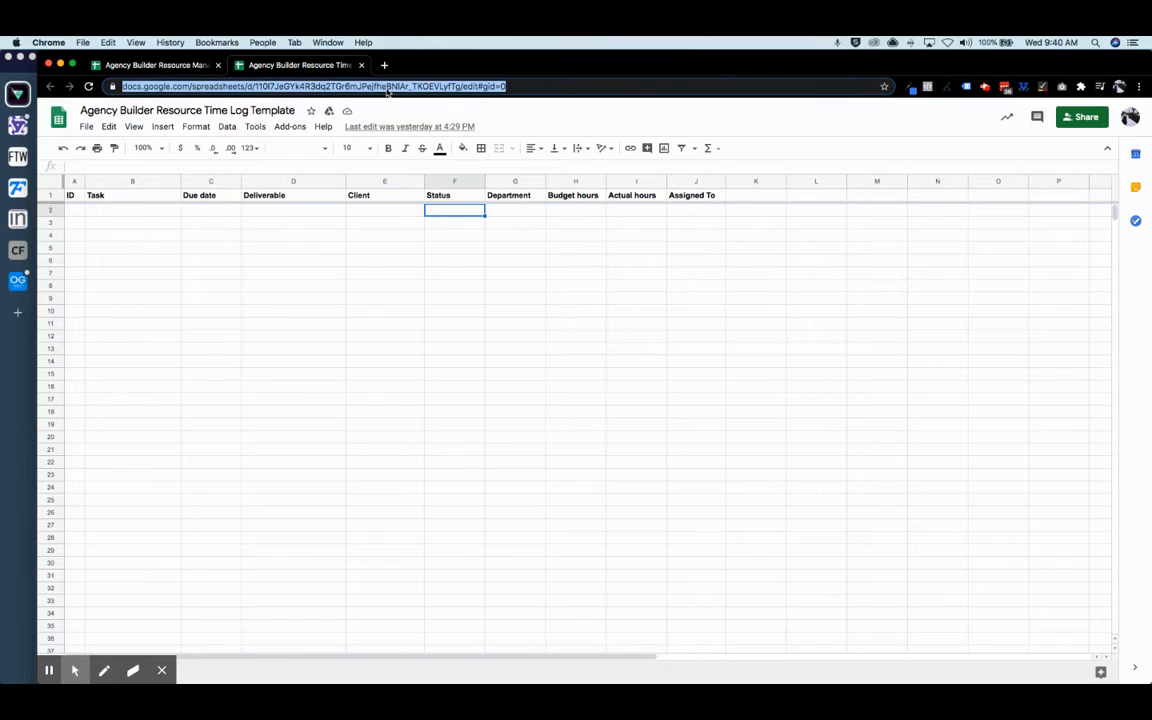
pyautogui.press('super+c')
pyautogui.press('super+c')
pyautogui.click(140, 64)
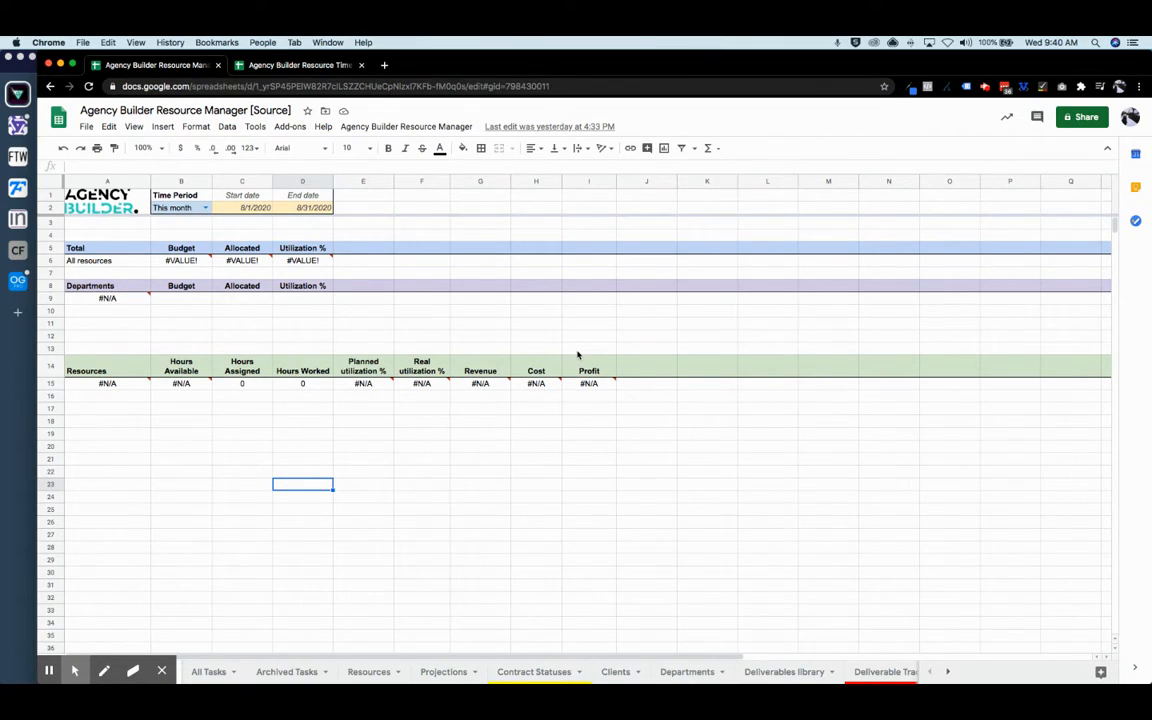
# - Paste the Time Log Template URL into Resources > Set Timelog Template and save it
pyautogui.click(405, 127)
pyautogui.moveTo(405, 151)
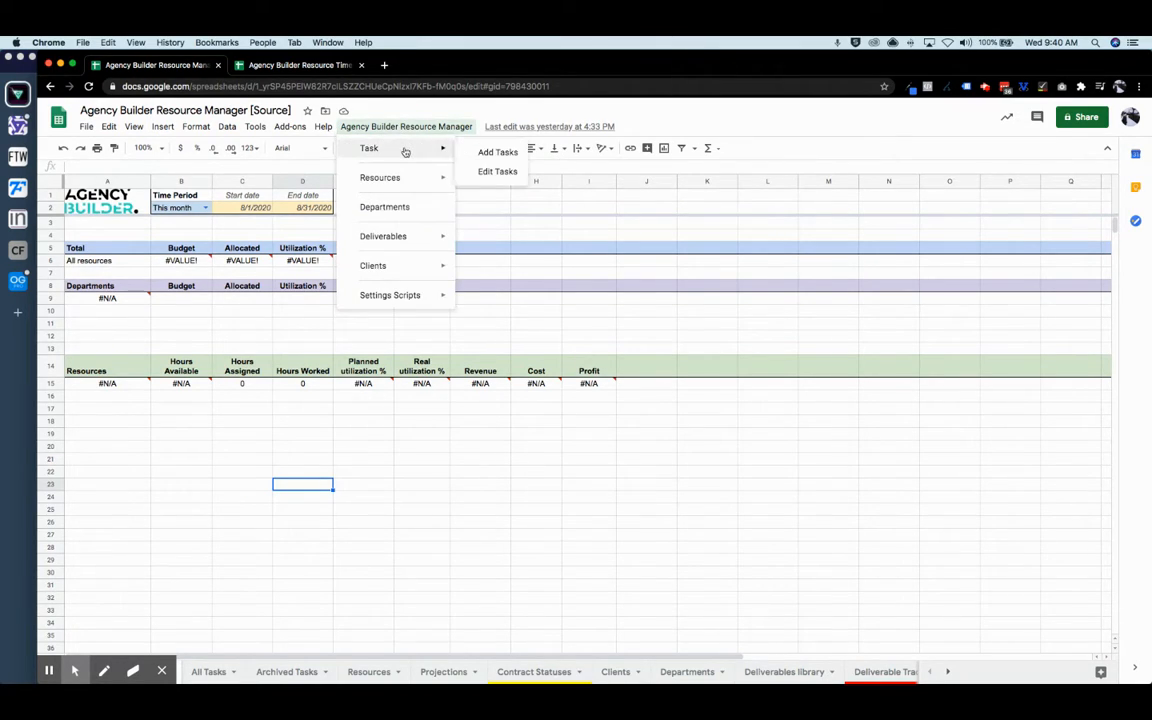
pyautogui.moveTo(403, 180)
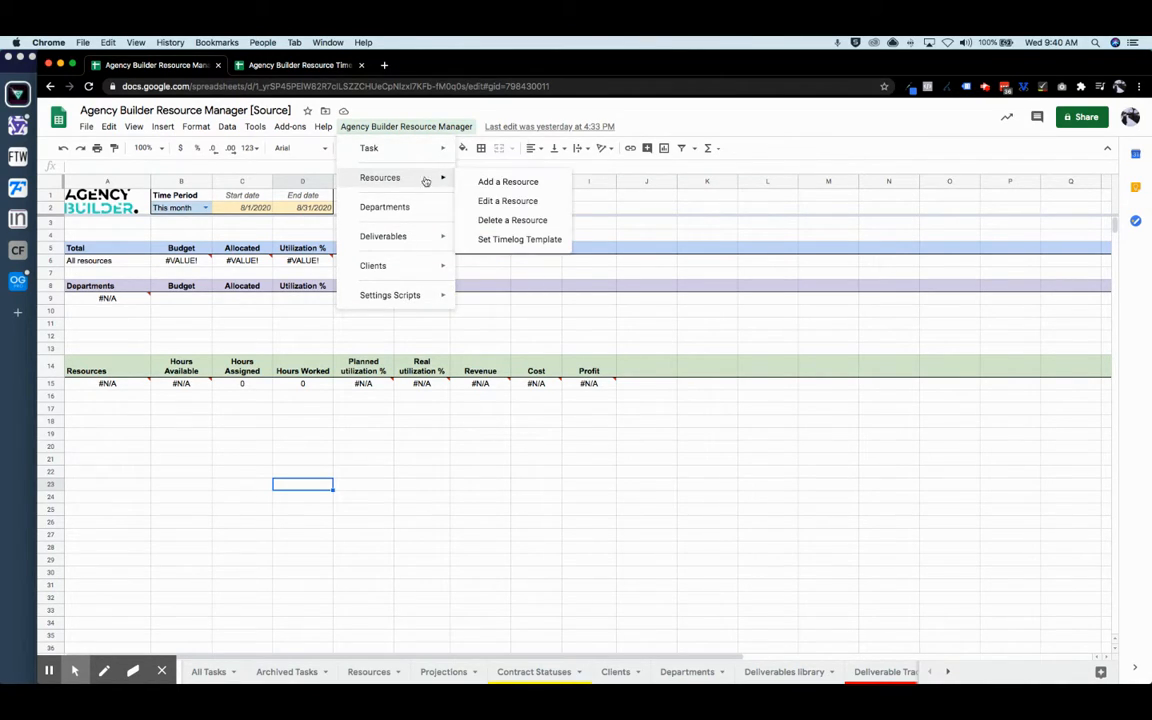
pyautogui.click(518, 240)
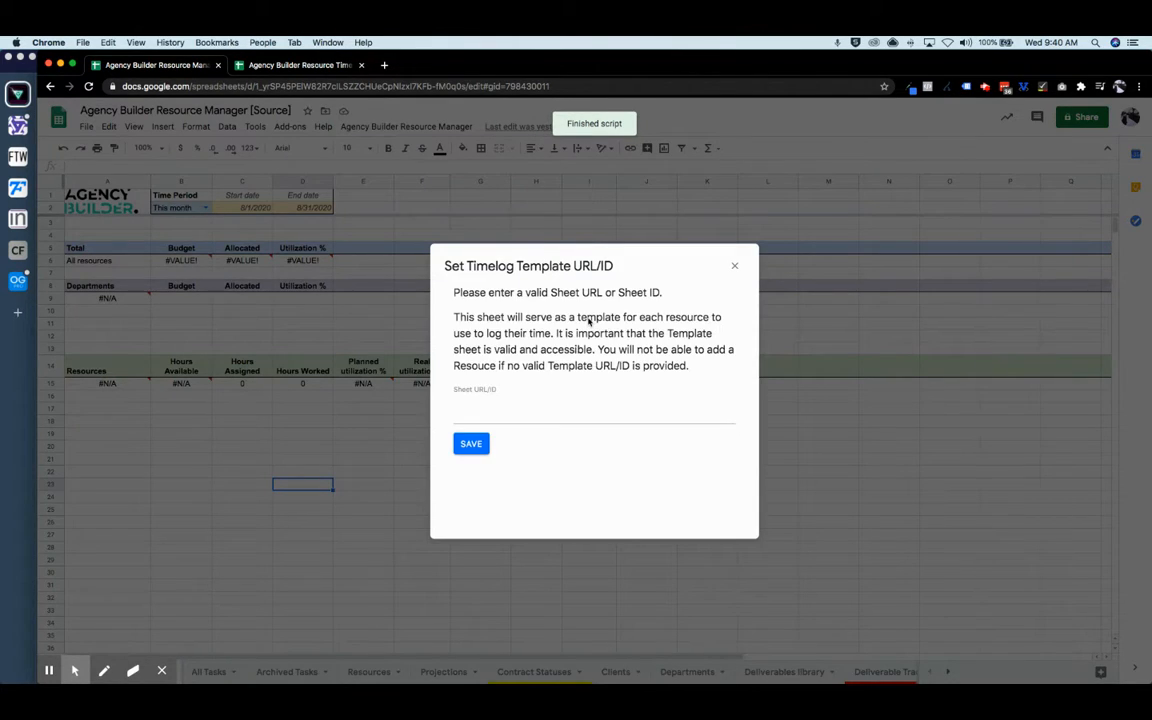
pyautogui.click(506, 411)
pyautogui.press('super+v')
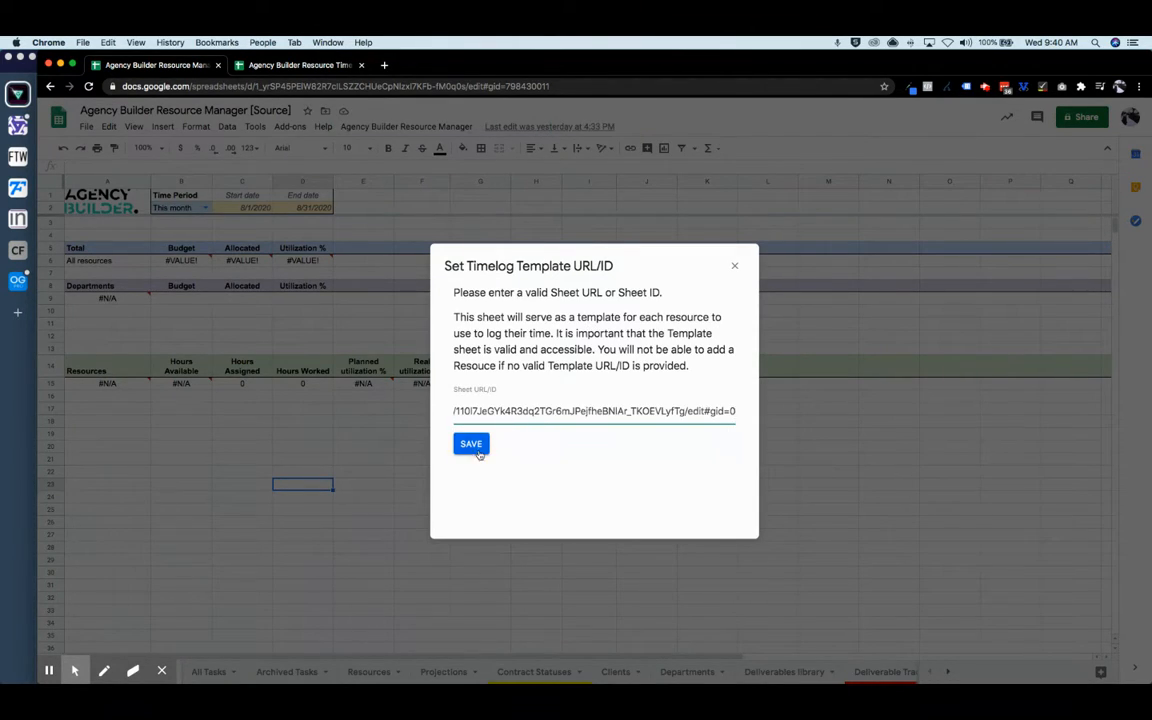
pyautogui.click(473, 446)
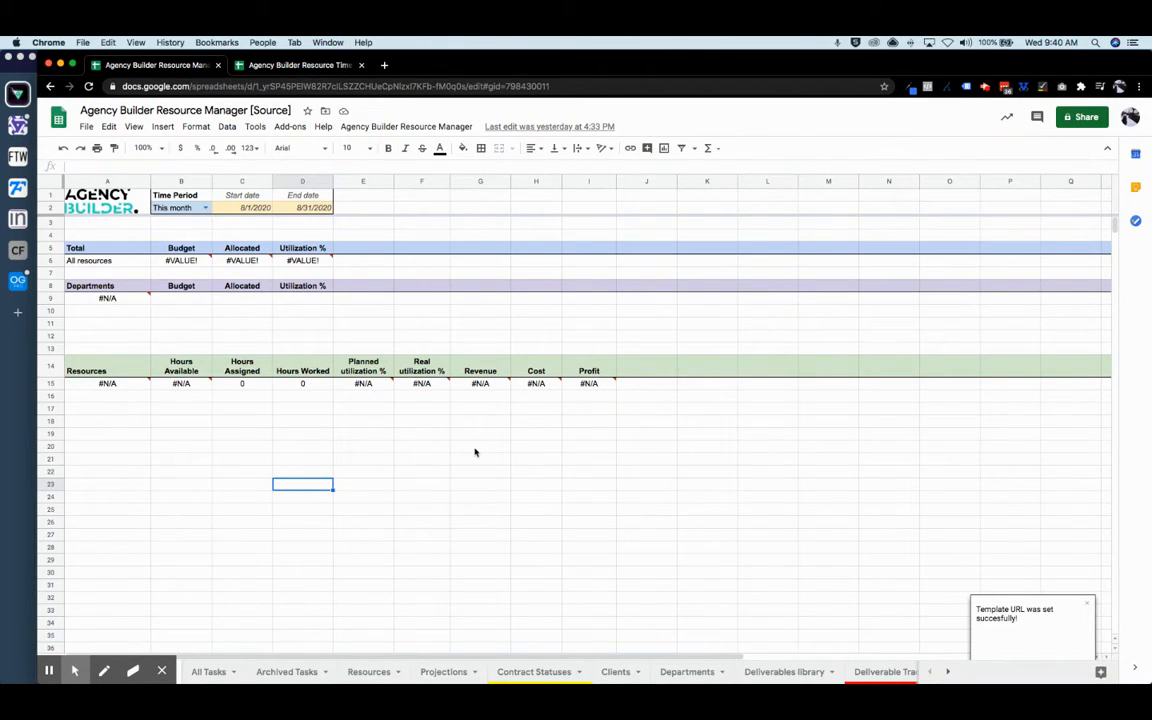
pyautogui.click(475, 449)
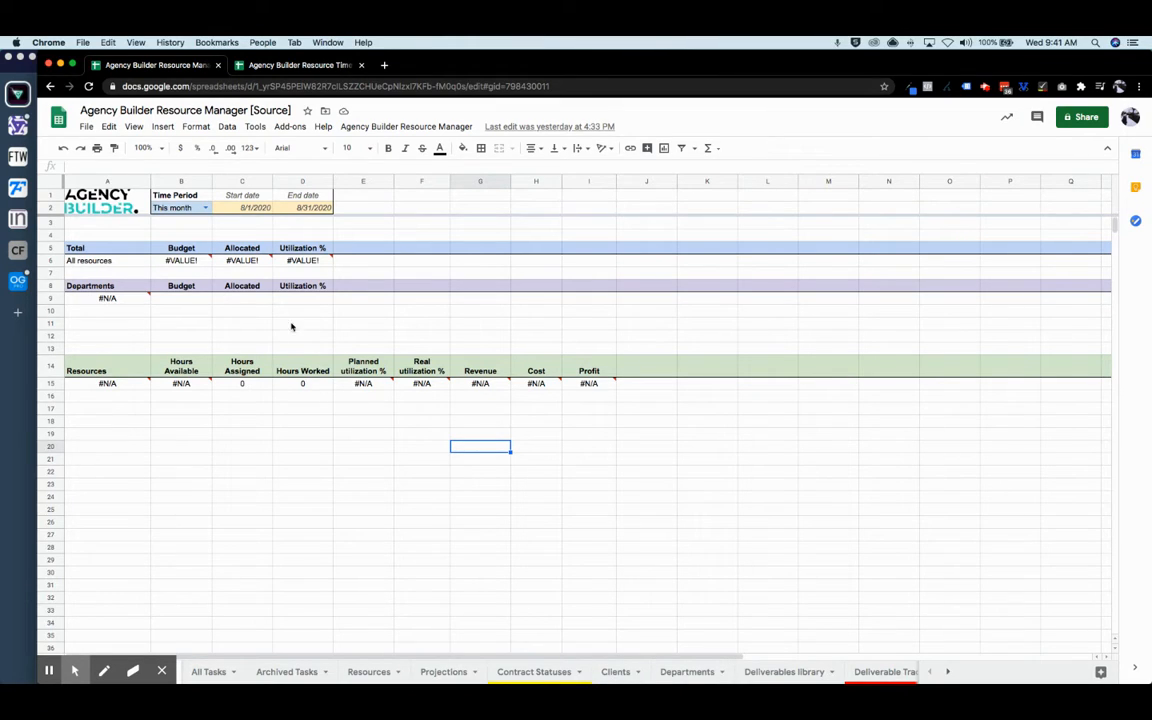
# - In the department editor, add SEO at rate 200 and Content Strategy at rate 150
pyautogui.click(368, 125)
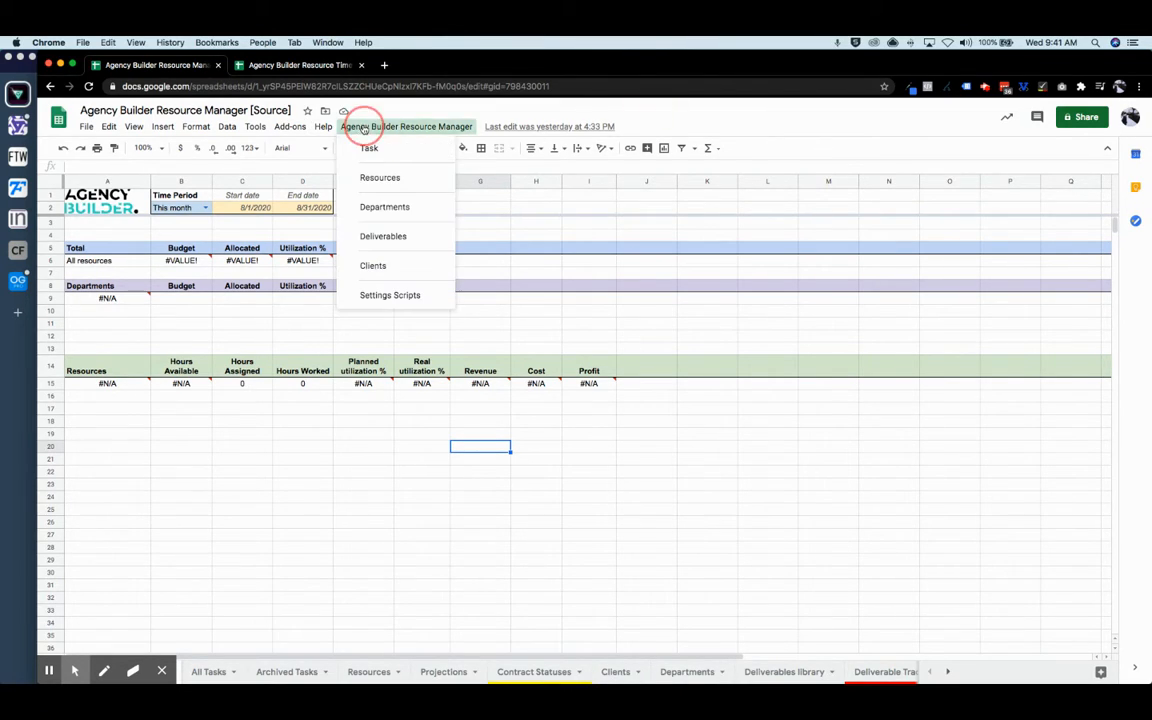
pyautogui.click(388, 207)
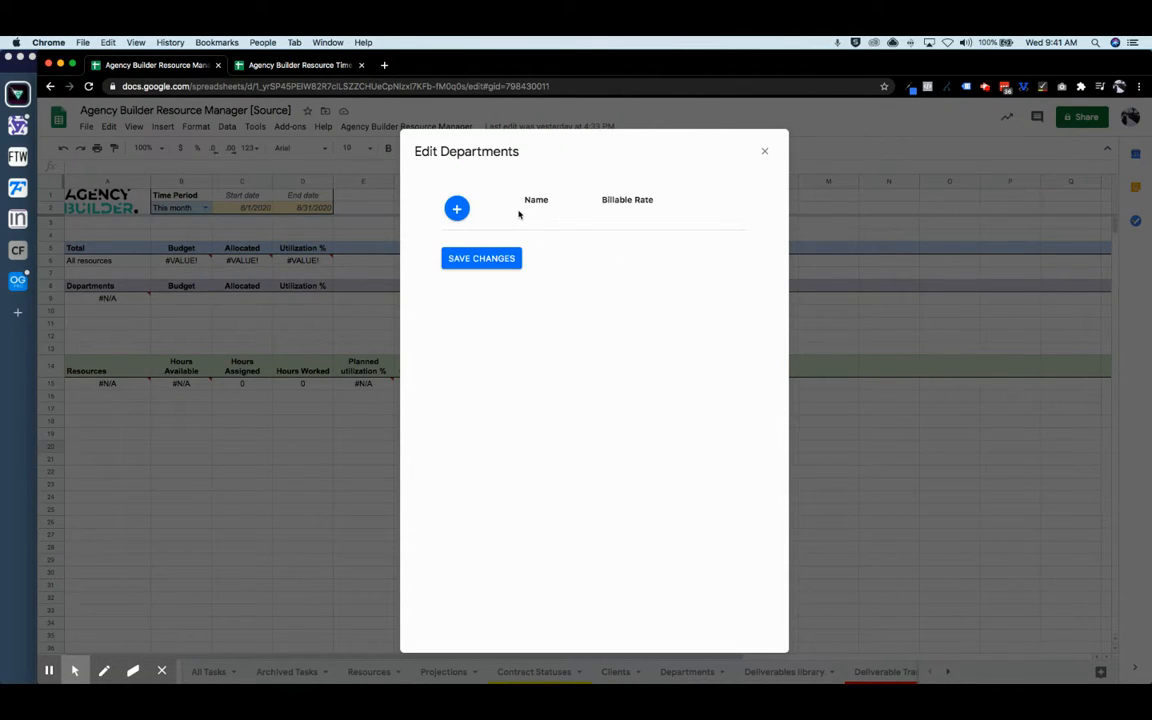
pyautogui.click(456, 208)
pyautogui.click(519, 260)
pyautogui.write('SEO')
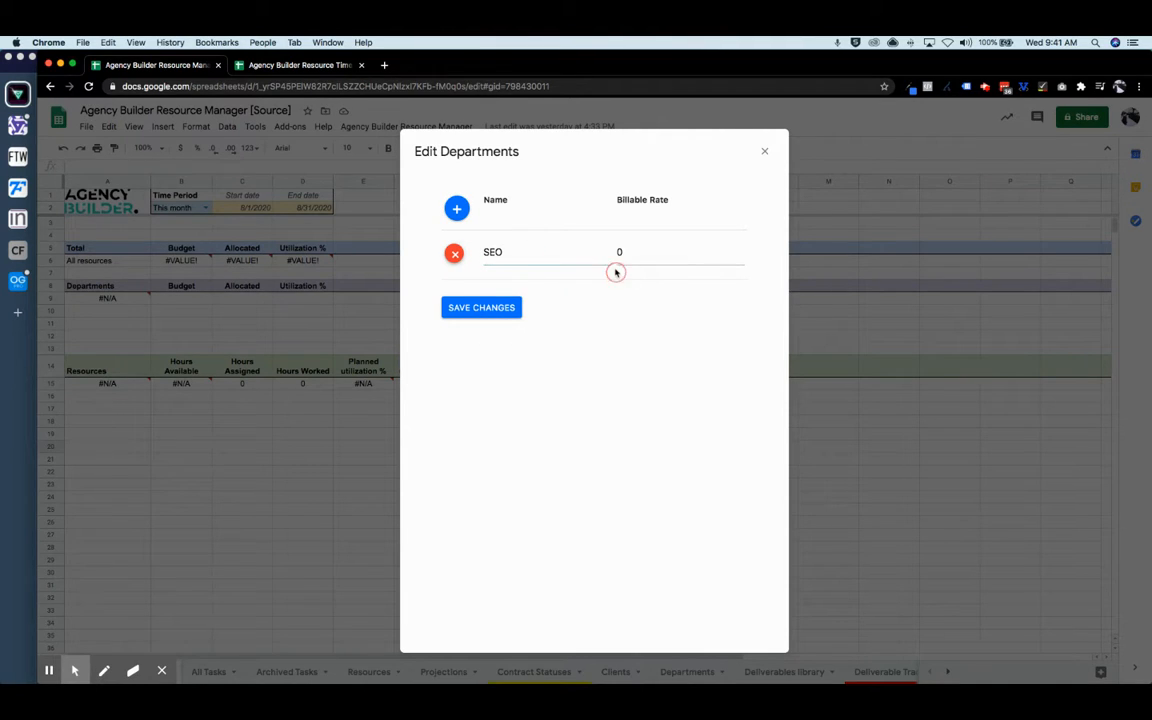
pyautogui.doubleClick(622, 252)
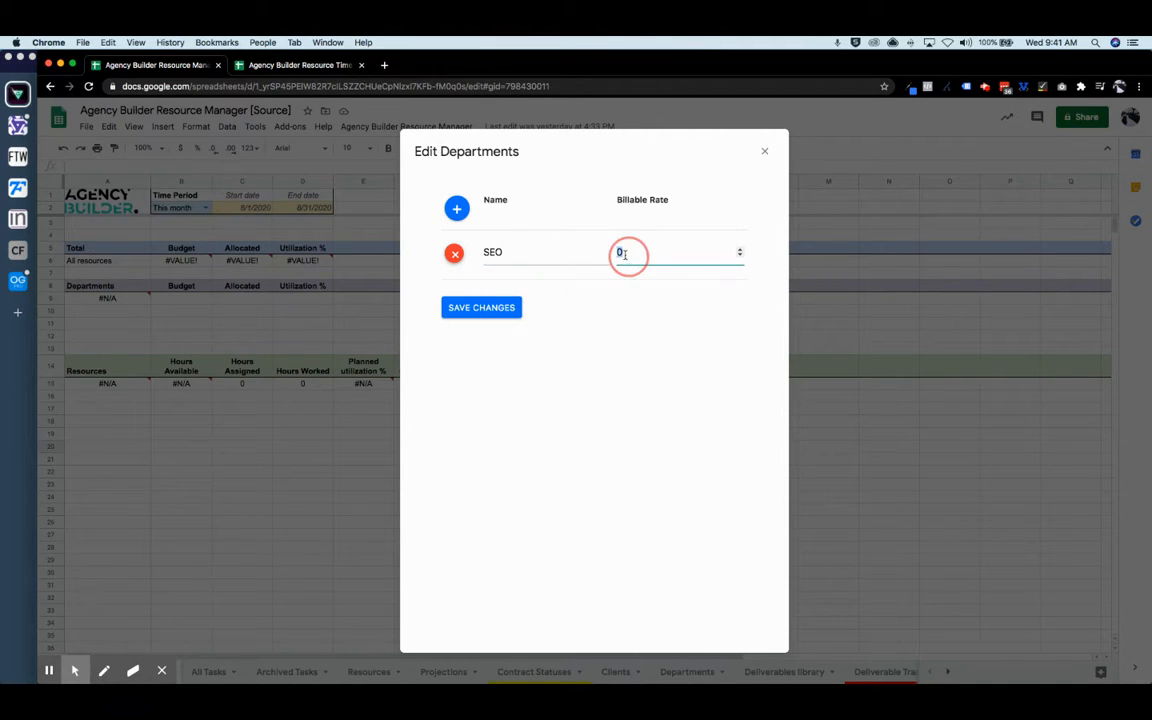
pyautogui.write('200')
pyautogui.click(456, 208)
pyautogui.click(505, 303)
pyautogui.write('Con')
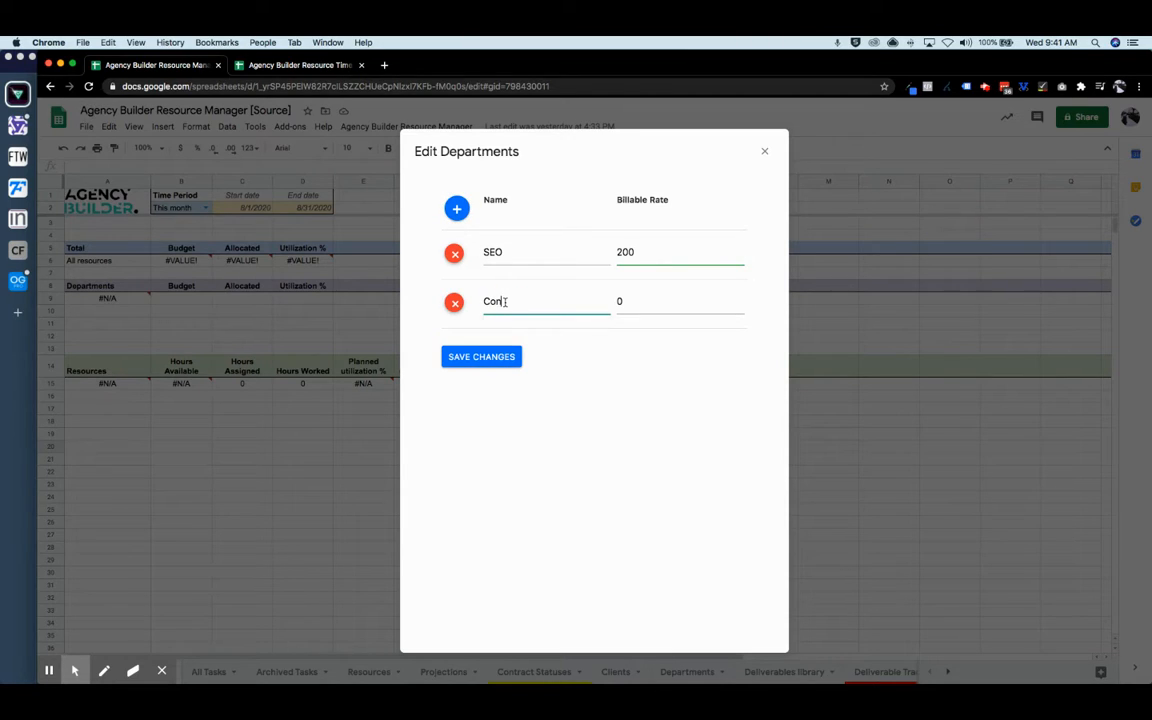
pyautogui.write('tent Strategy')
pyautogui.moveTo(622, 302); pyautogui.dragTo(609, 301)
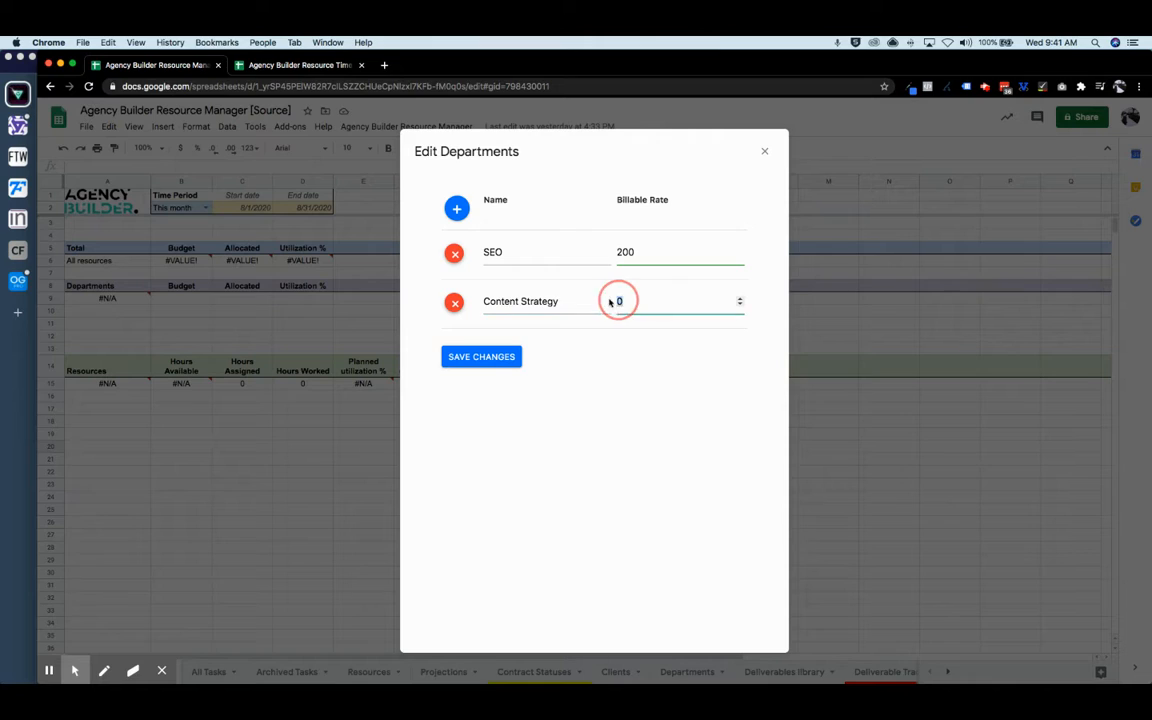
pyautogui.write('150')
# - Add Web Design at billable rate 125 and save the department changes
pyautogui.click(456, 208)
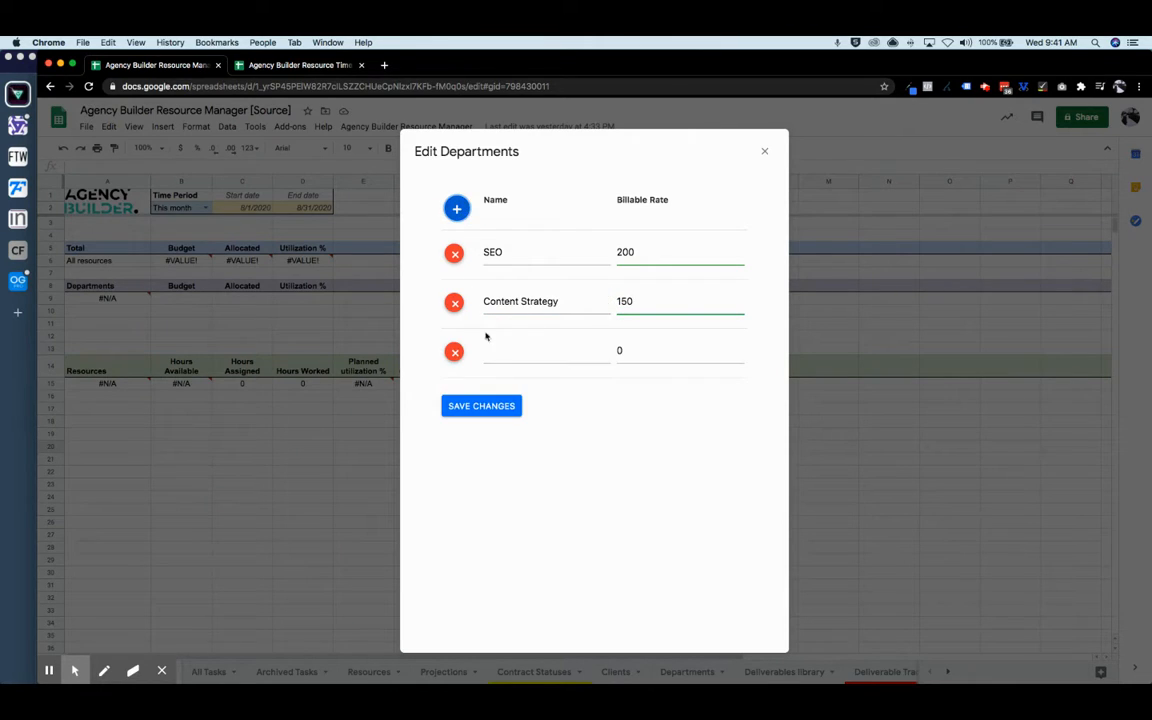
pyautogui.click(497, 358)
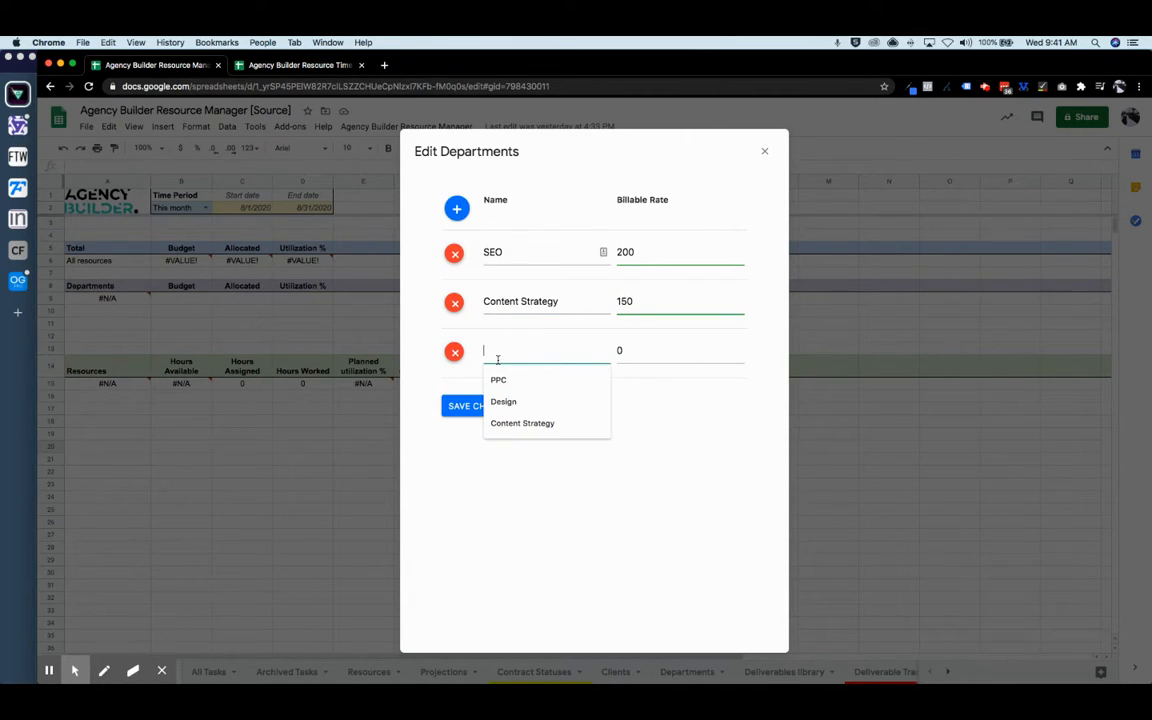
pyautogui.write('Web Design')
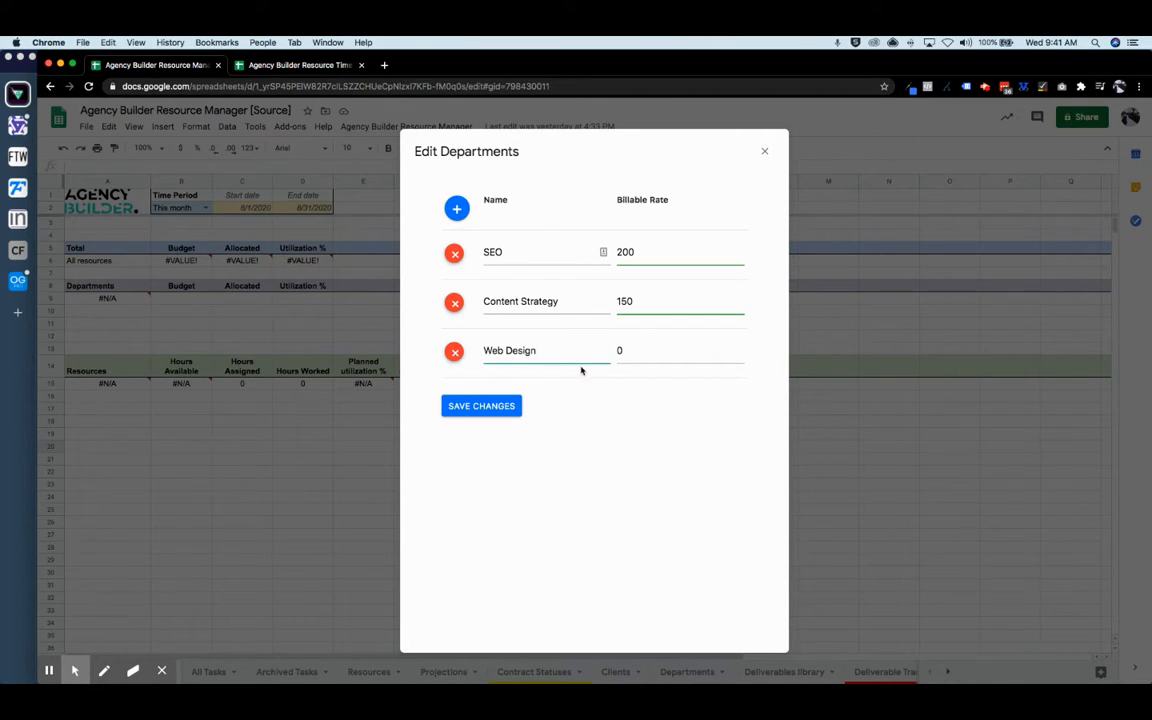
pyautogui.moveTo(622, 348); pyautogui.dragTo(615, 352)
pyautogui.write('125')
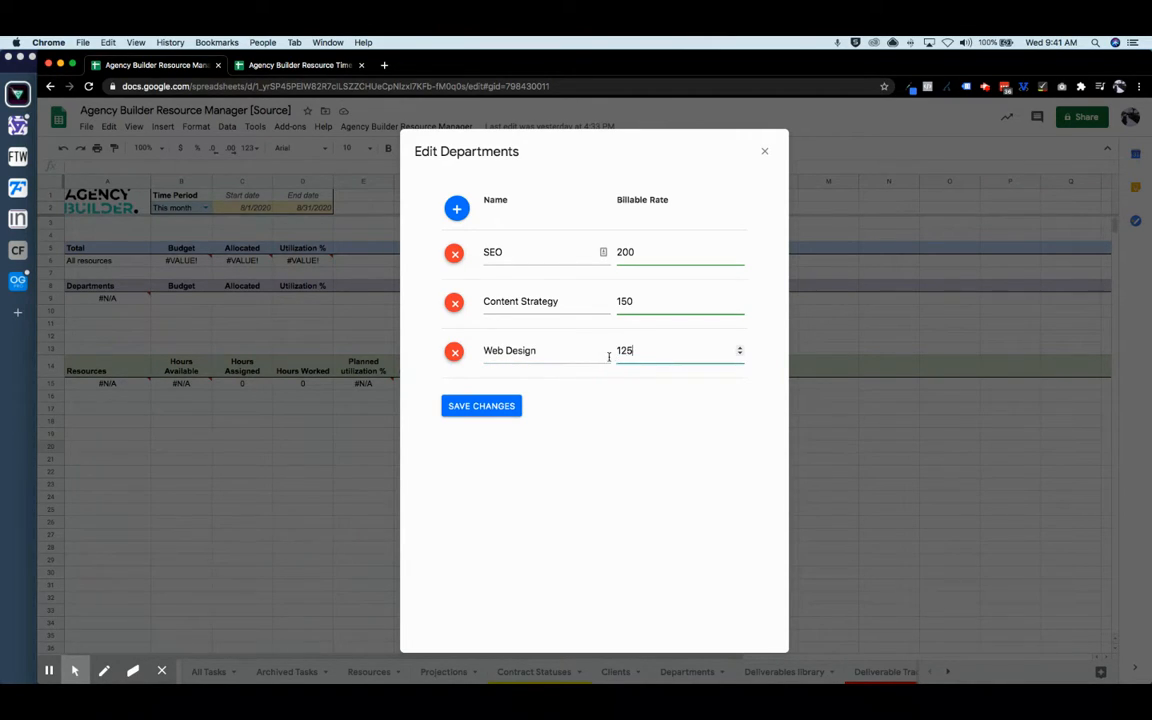
pyautogui.click(473, 404)
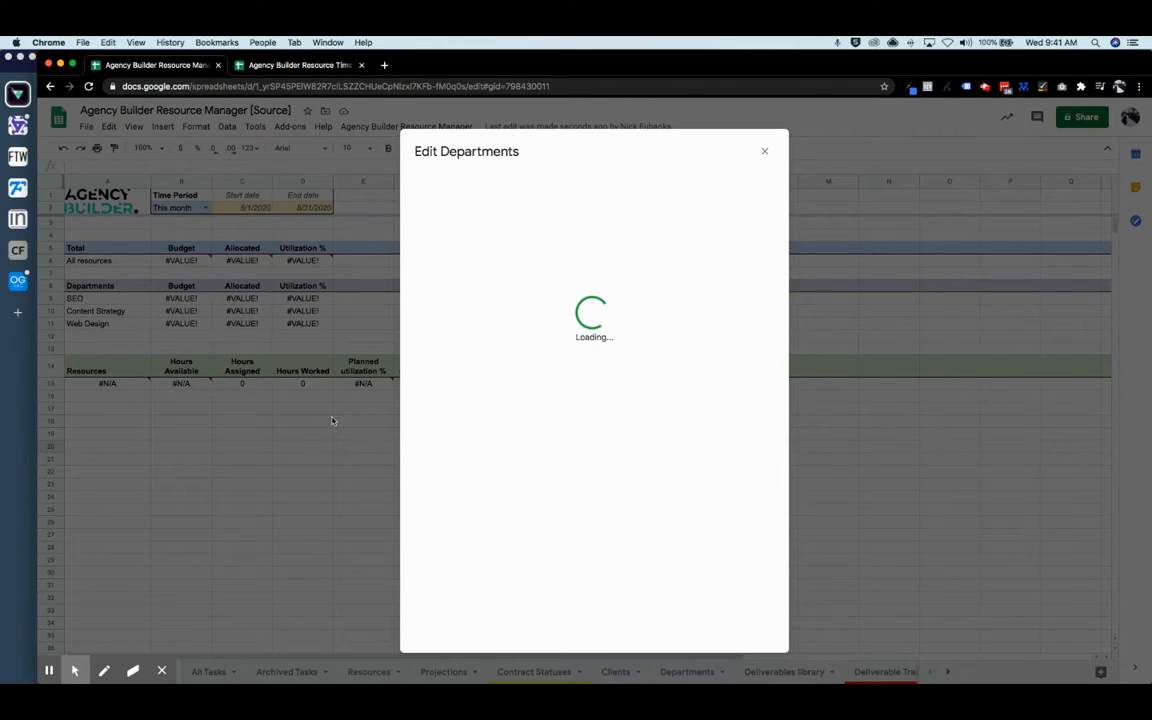
pyautogui.click(663, 418)
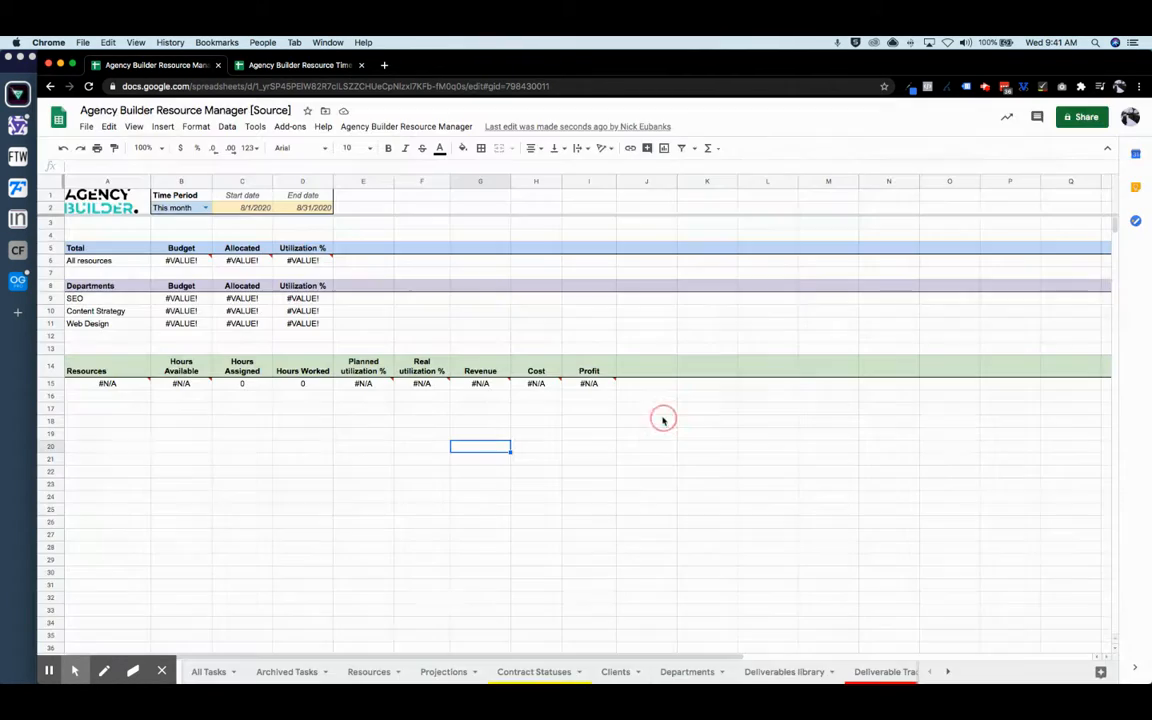
pyautogui.click(378, 128)
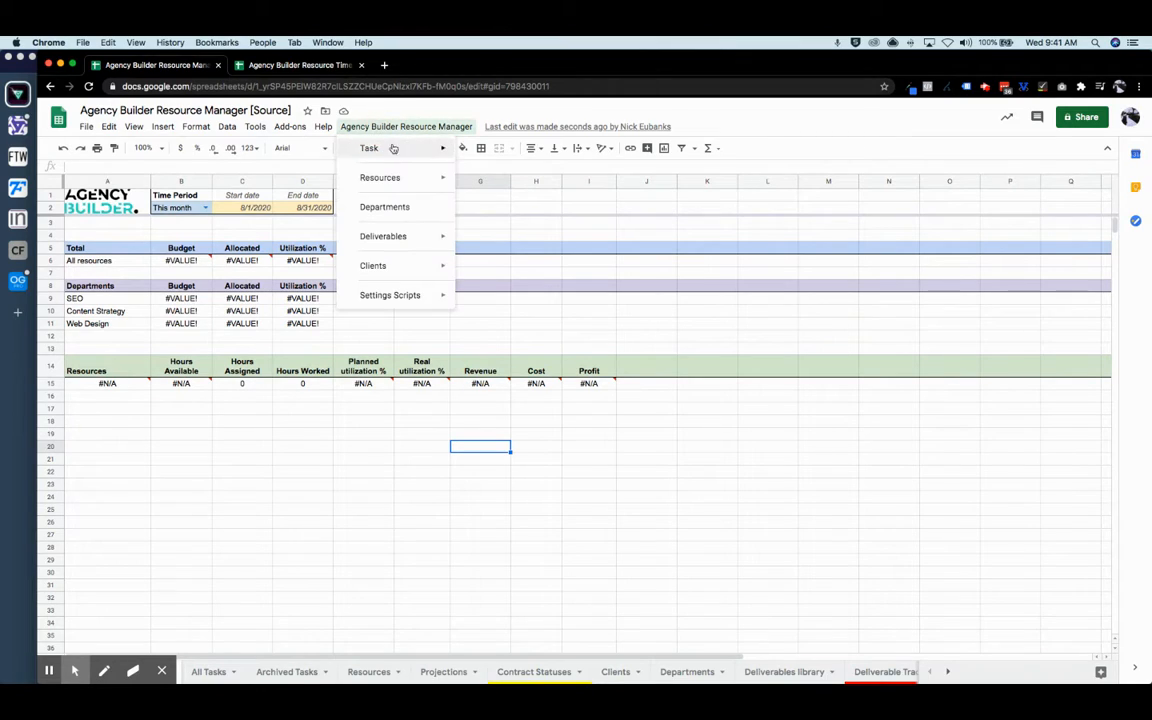
# - Start a new deliverable named SEO Audit with the task Website Crawl at 1 scoped hour
pyautogui.moveTo(370, 235)
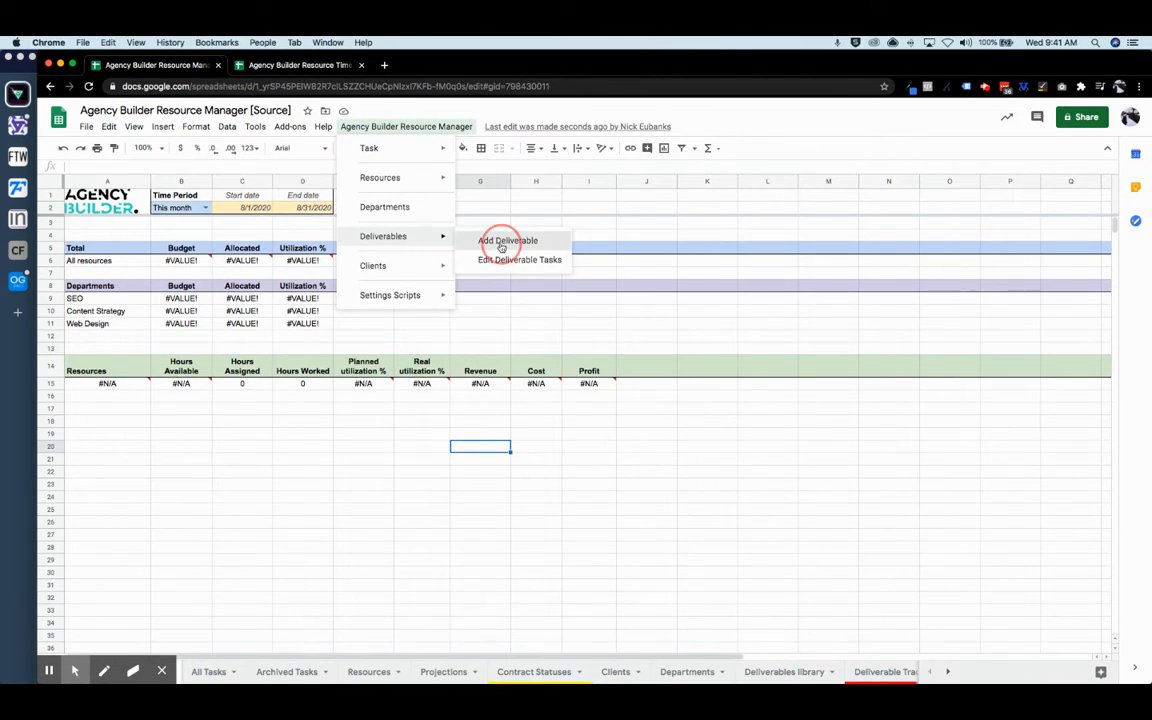
pyautogui.click(502, 247)
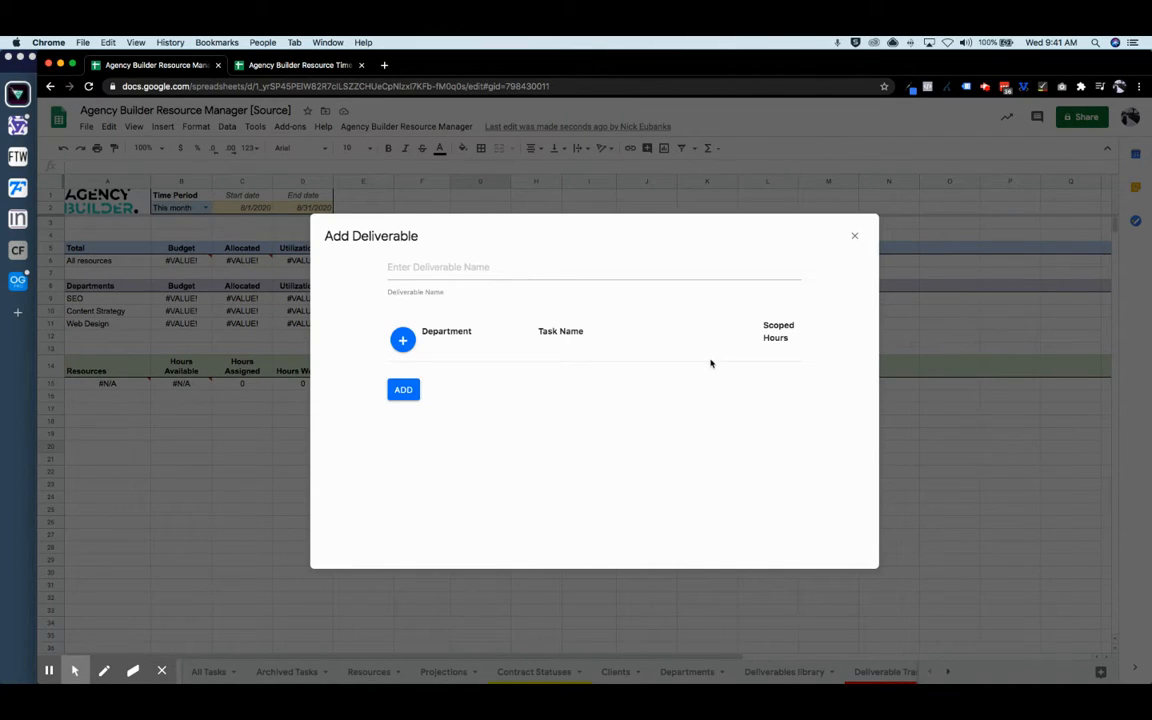
pyautogui.click(452, 269)
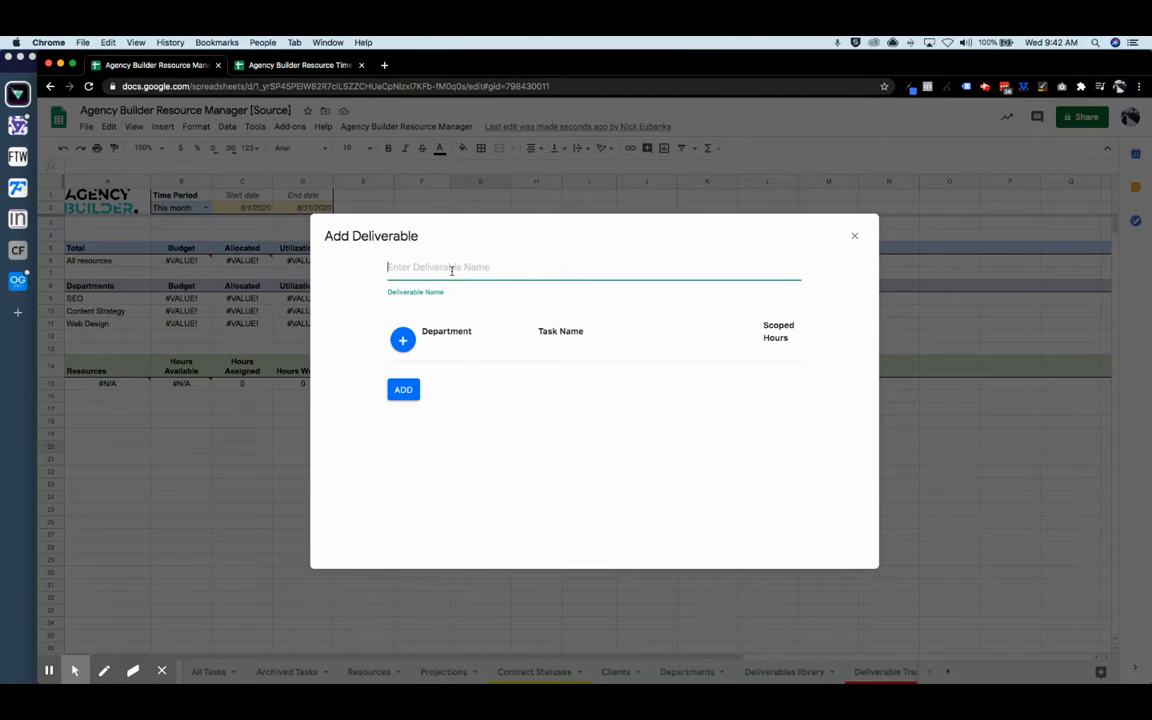
pyautogui.write('SEO Audit')
pyautogui.click(402, 341)
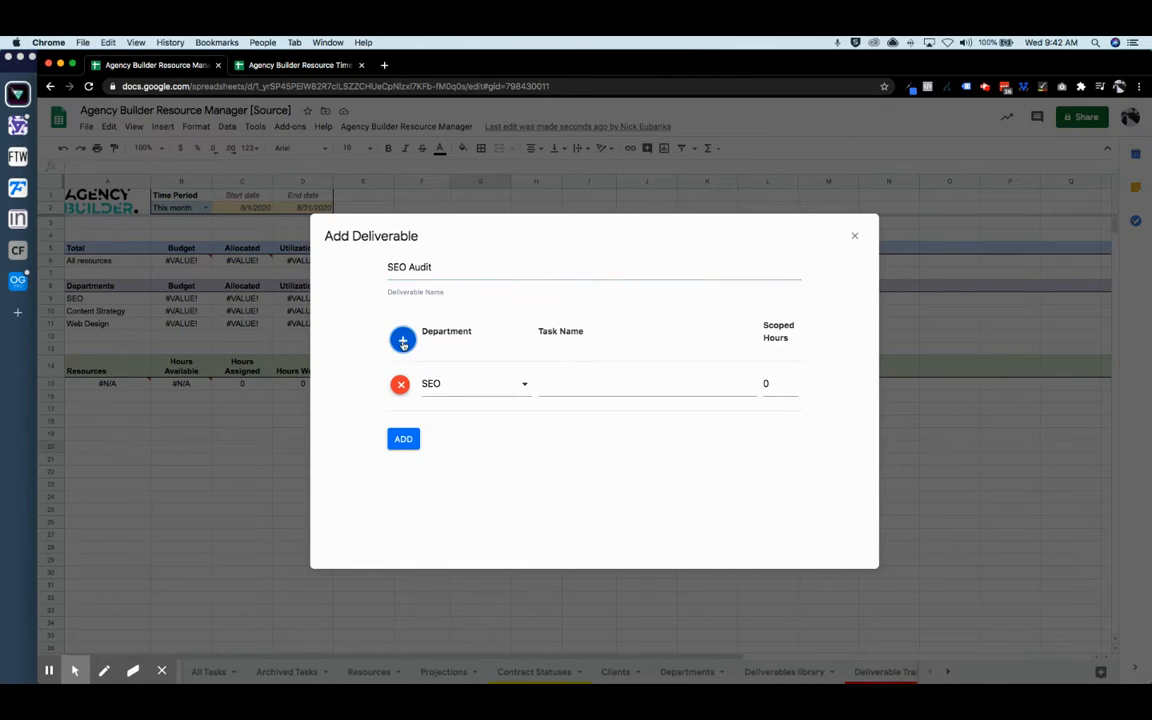
pyautogui.click(599, 388)
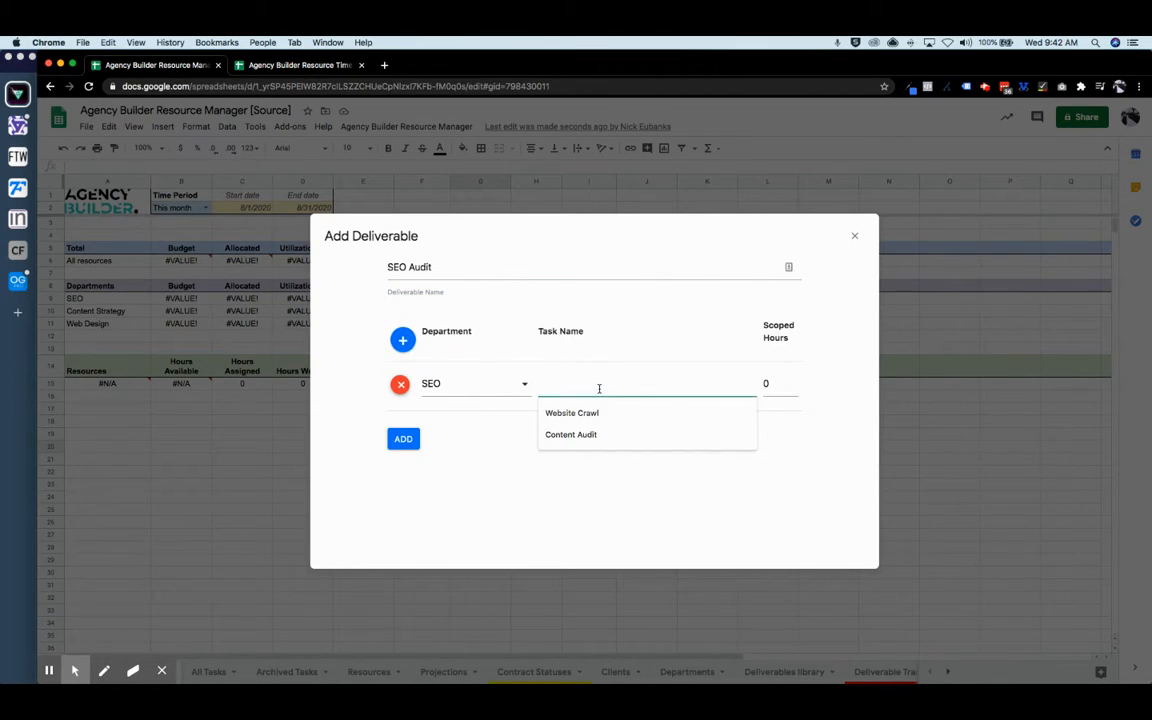
pyautogui.click(589, 412)
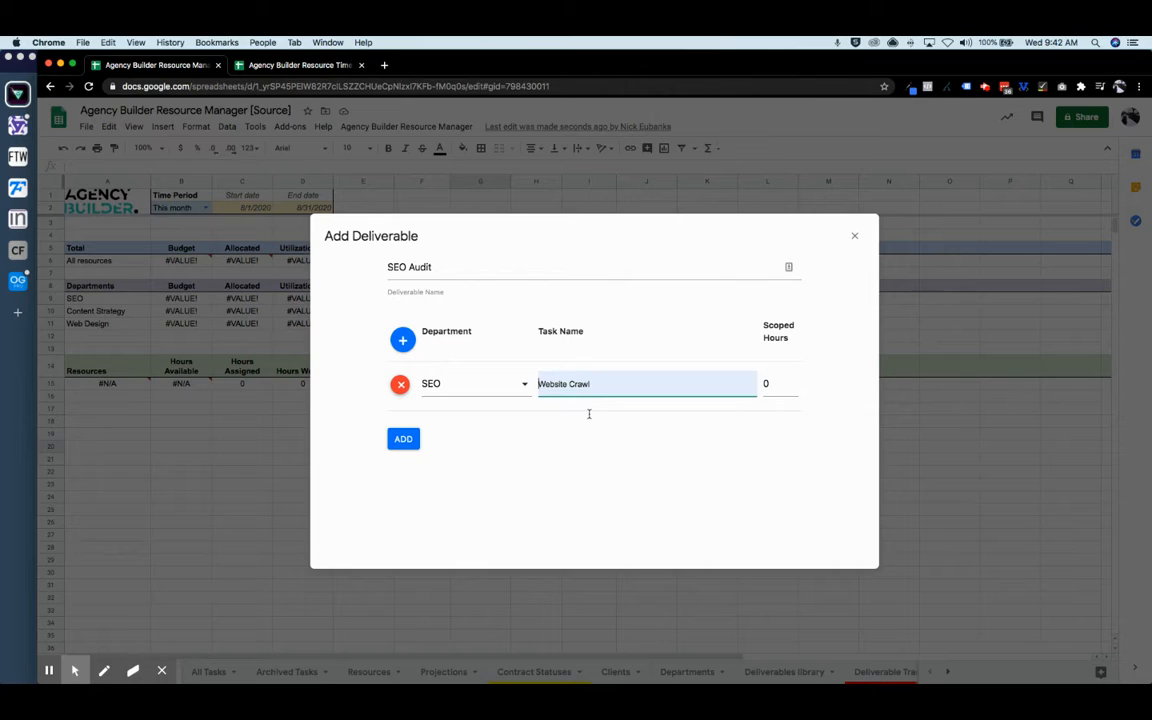
pyautogui.click(764, 382)
pyautogui.write('1')
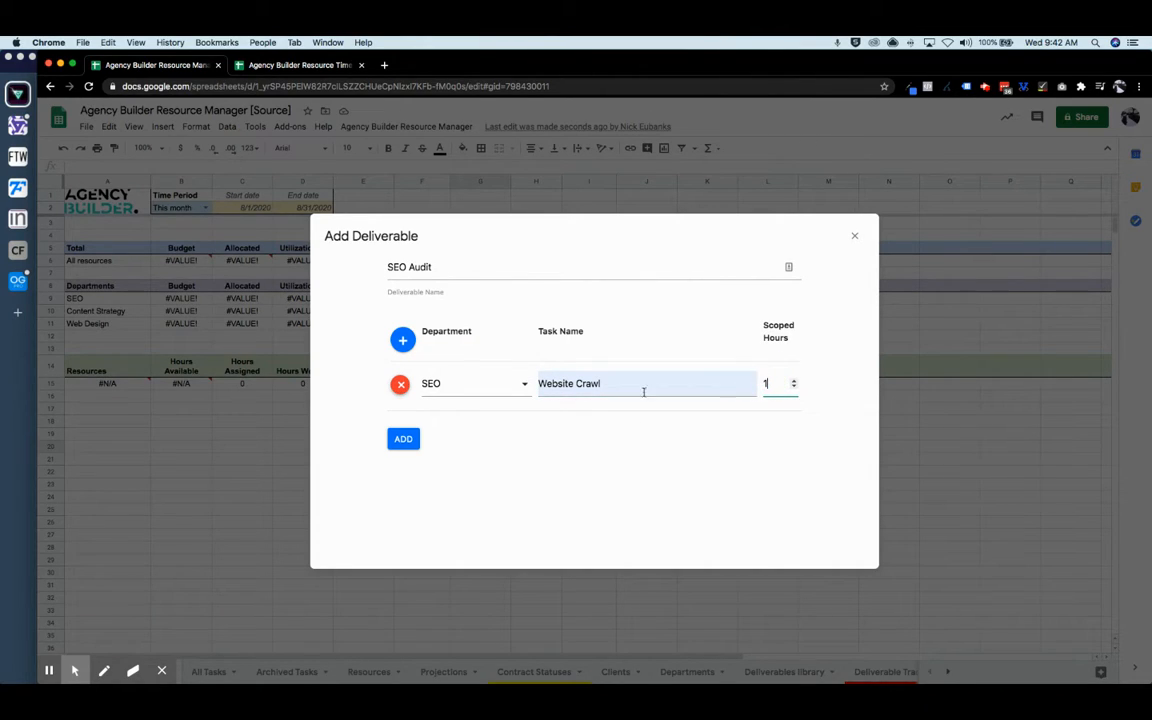
# - Add the tasks Crawl Analysis (5 hours) and Executive Summary (2 hours)
pyautogui.click(404, 340)
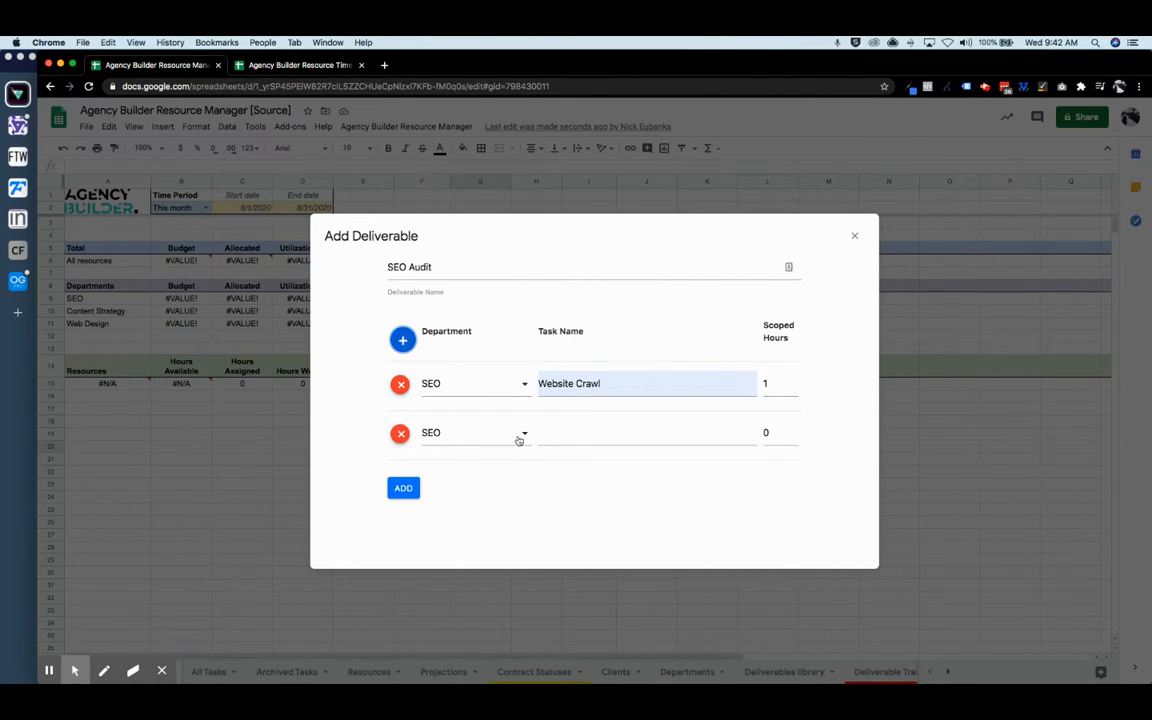
pyautogui.click(598, 438)
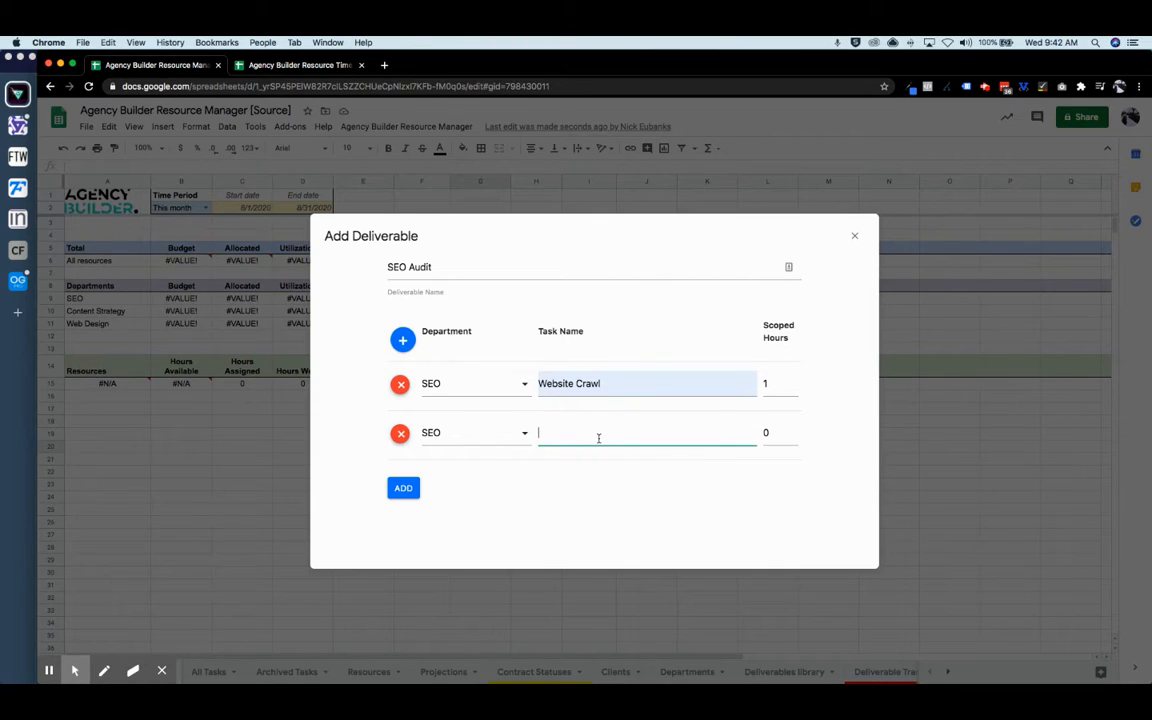
pyautogui.write('a')
pyautogui.write('ralw')
pyautogui.write(' Analysis')
pyautogui.click(763, 432)
pyautogui.write('5')
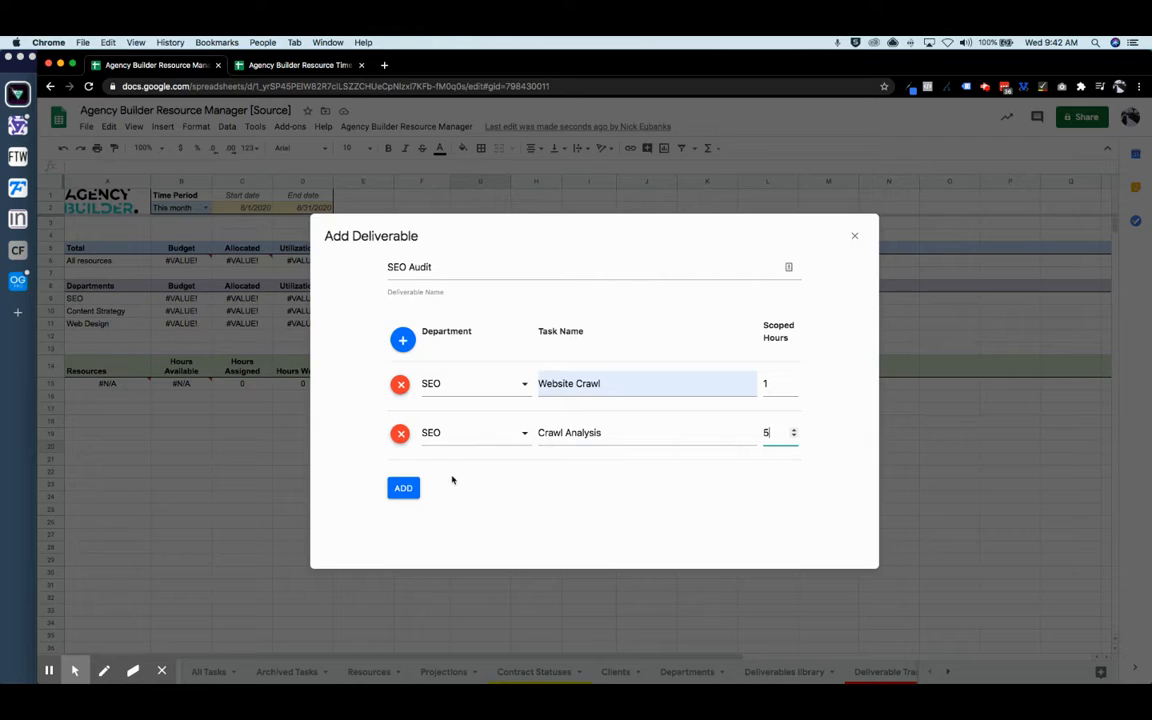
pyautogui.click(402, 339)
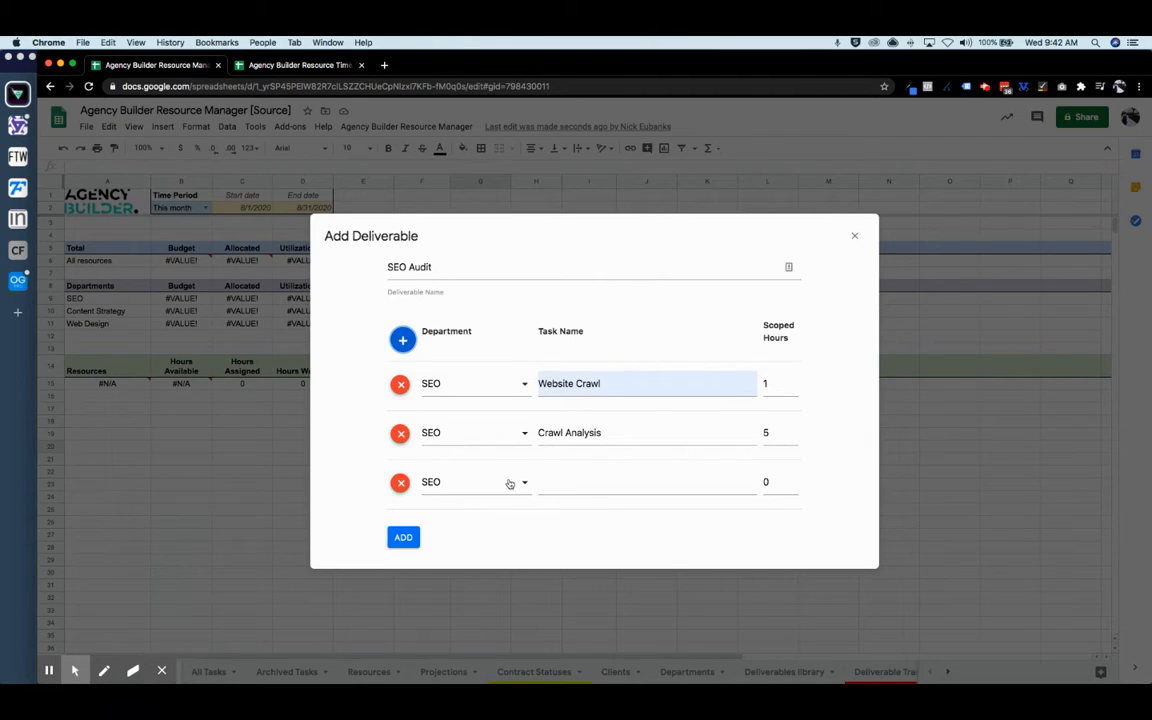
pyautogui.click(570, 480)
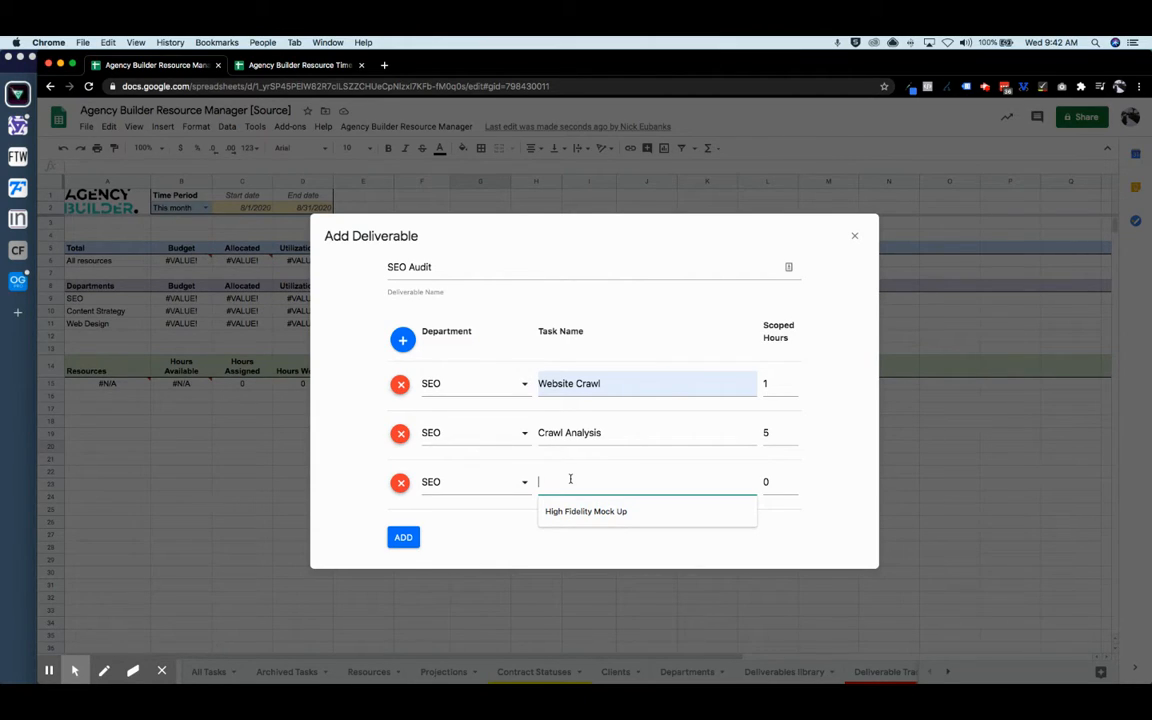
pyautogui.write('Exec')
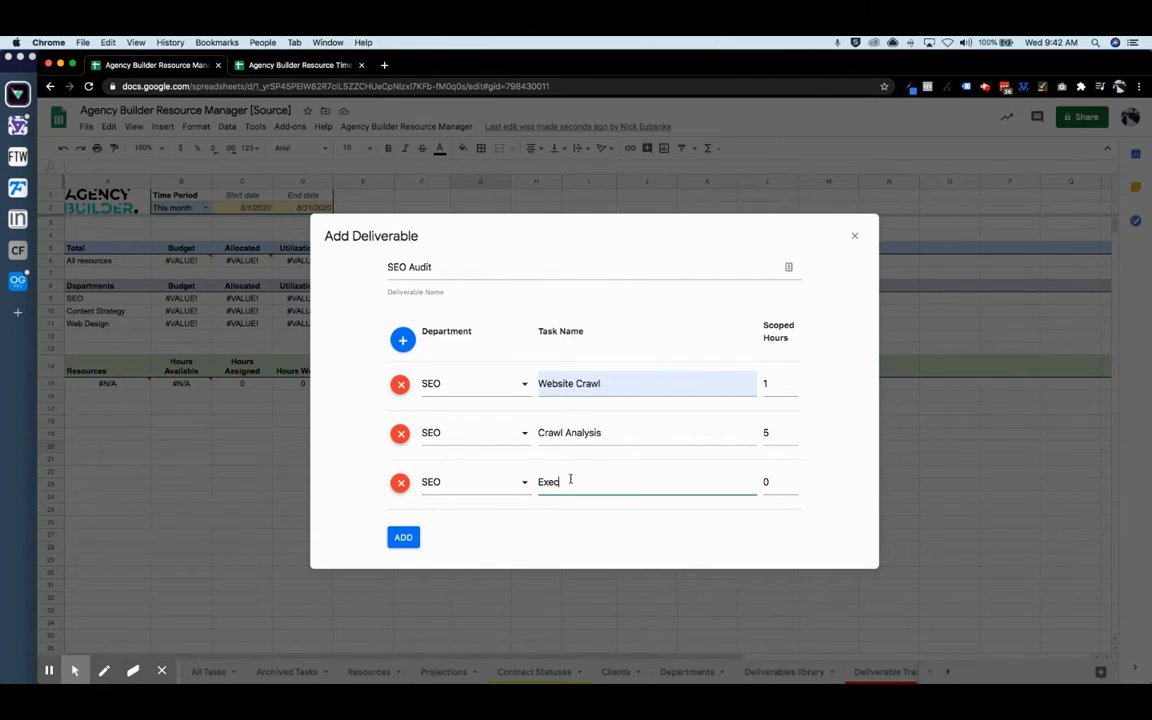
pyautogui.write('utive Summary')
pyautogui.click(765, 482)
pyautogui.write('2')
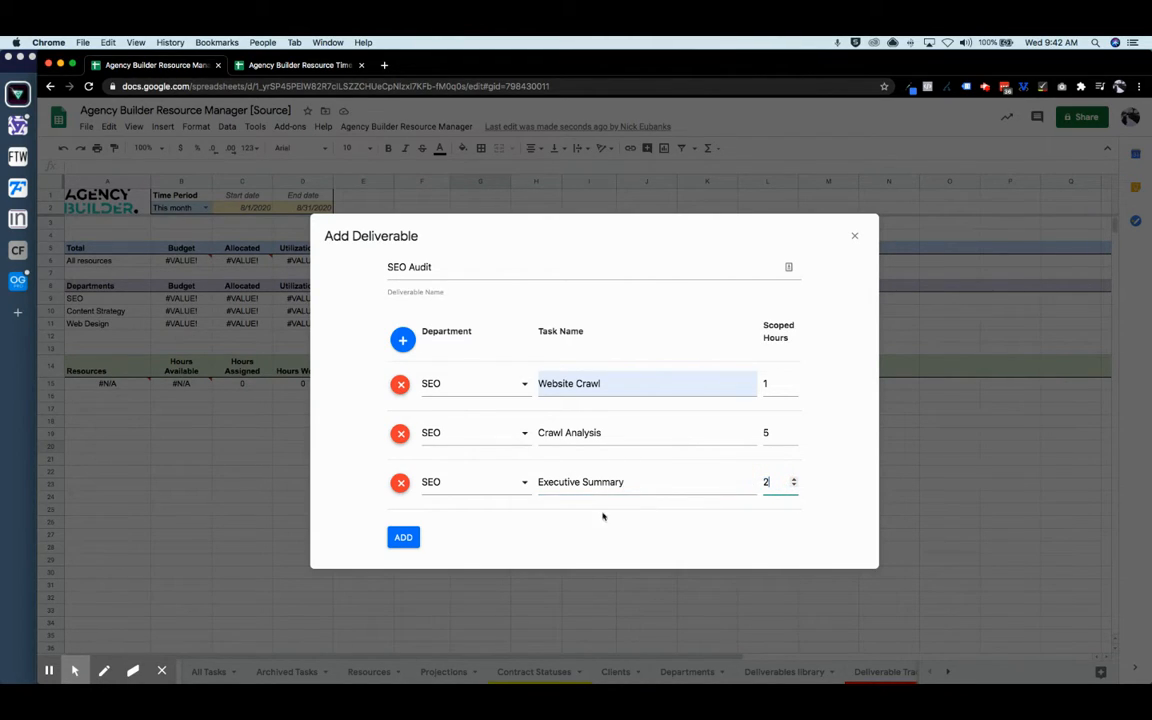
# - Add Presentation Slide Deck at 2 hours and save the SEO Audit deliverable
pyautogui.click(402, 339)
pyautogui.scroll(-1, 575, 440)
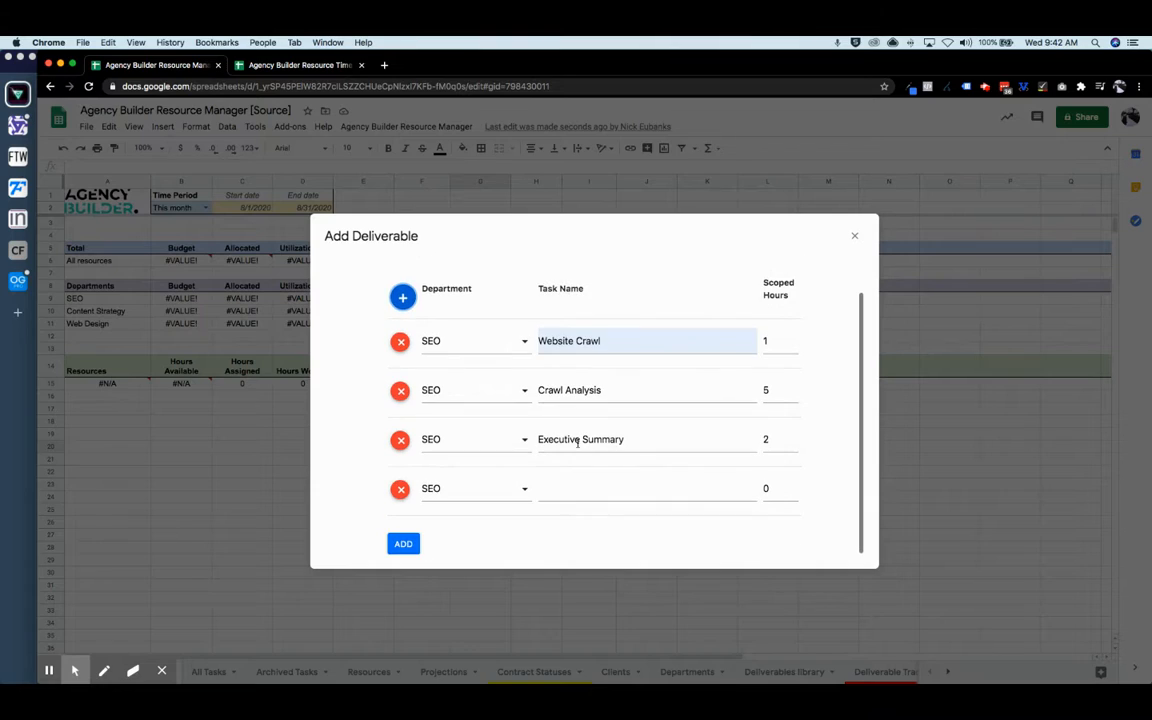
pyautogui.click(570, 496)
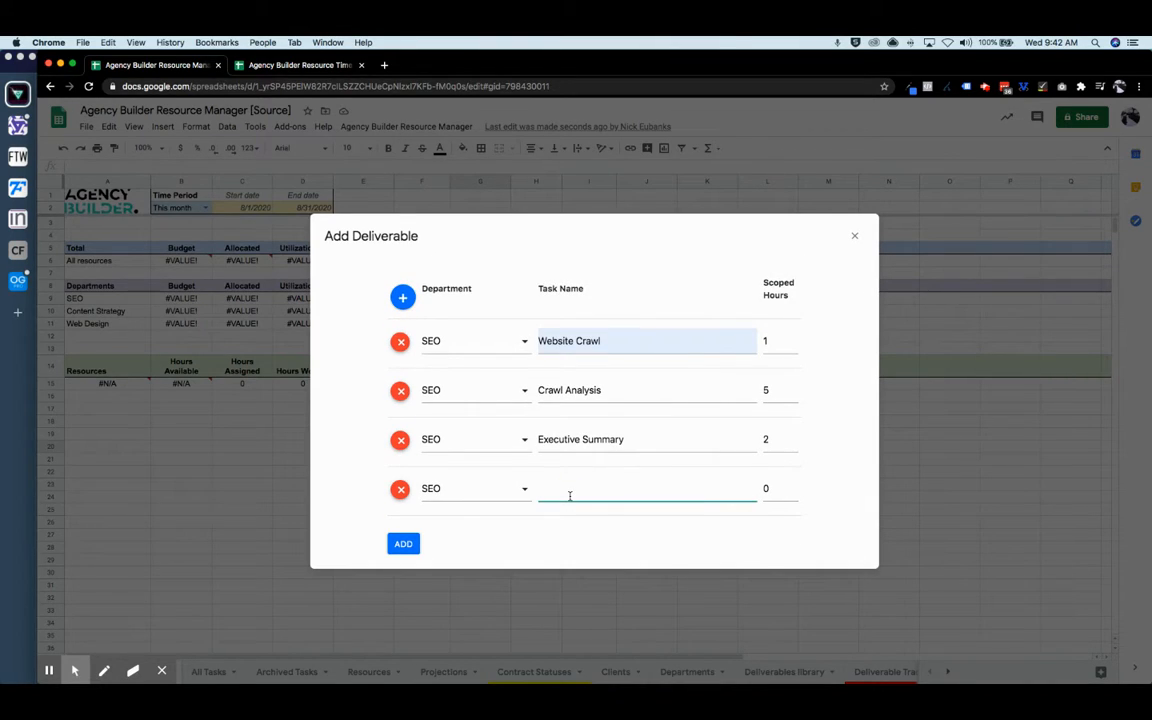
pyautogui.write('Presentation Slide Deoc')
pyautogui.click(761, 487)
pyautogui.write('2')
pyautogui.click(396, 548)
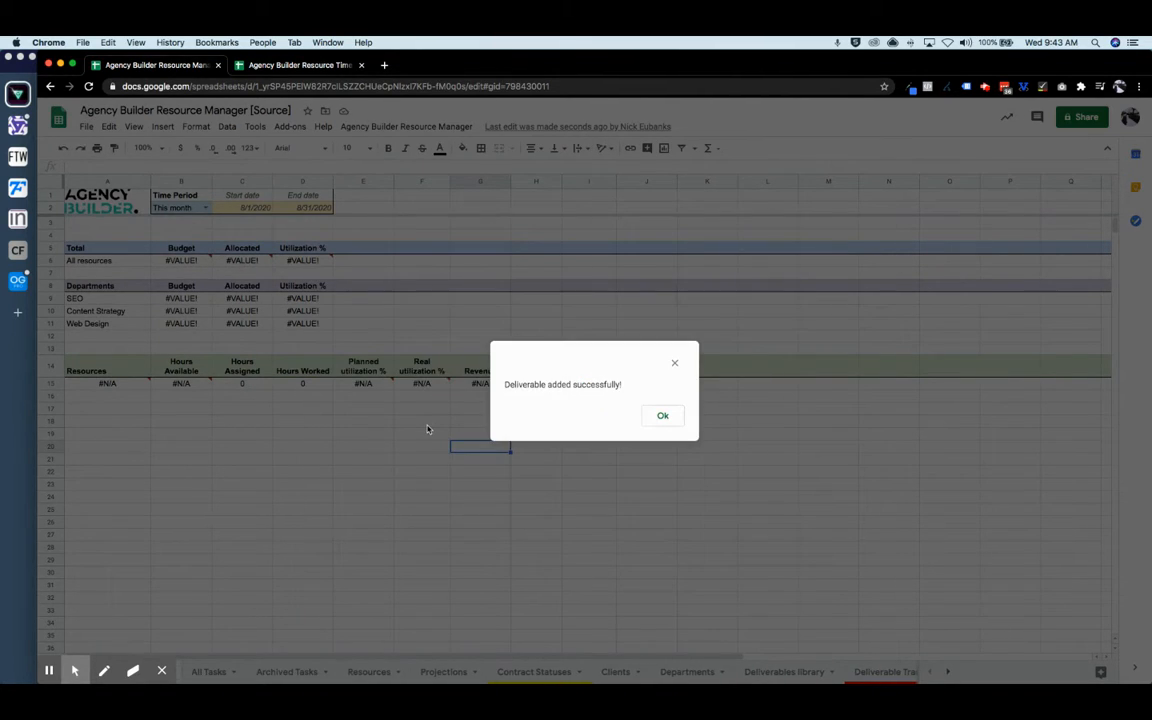
pyautogui.click(664, 415)
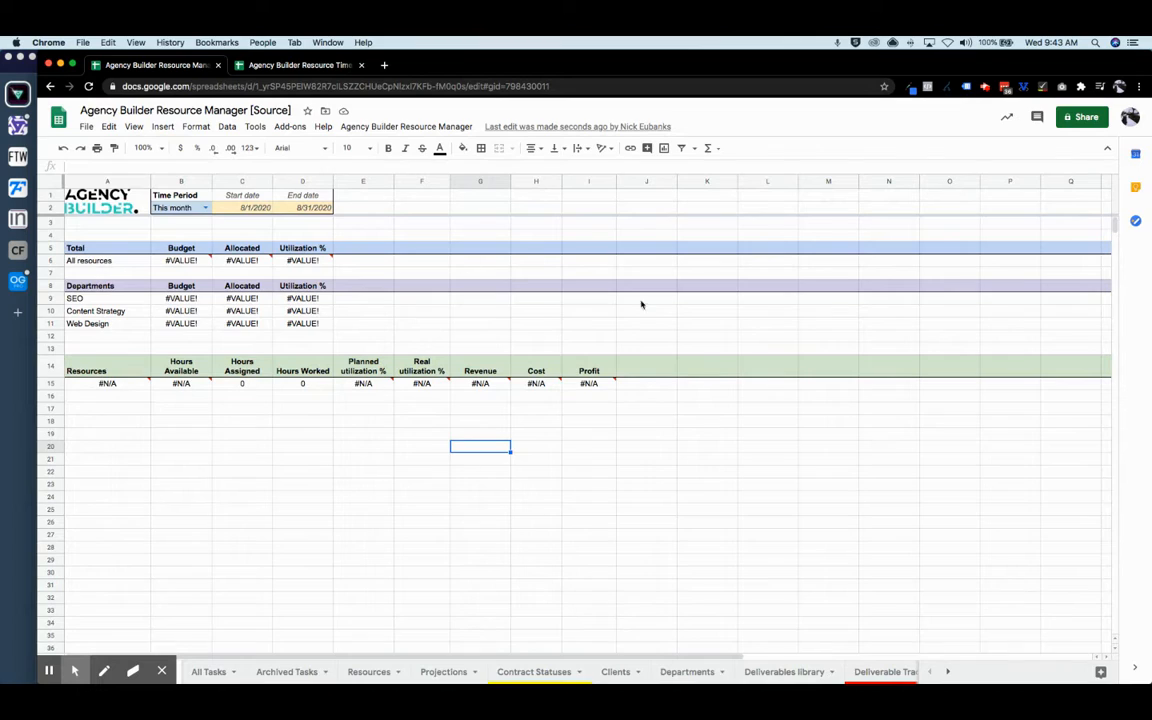
# - Start a new deliverable named Content Calendar
pyautogui.click(405, 127)
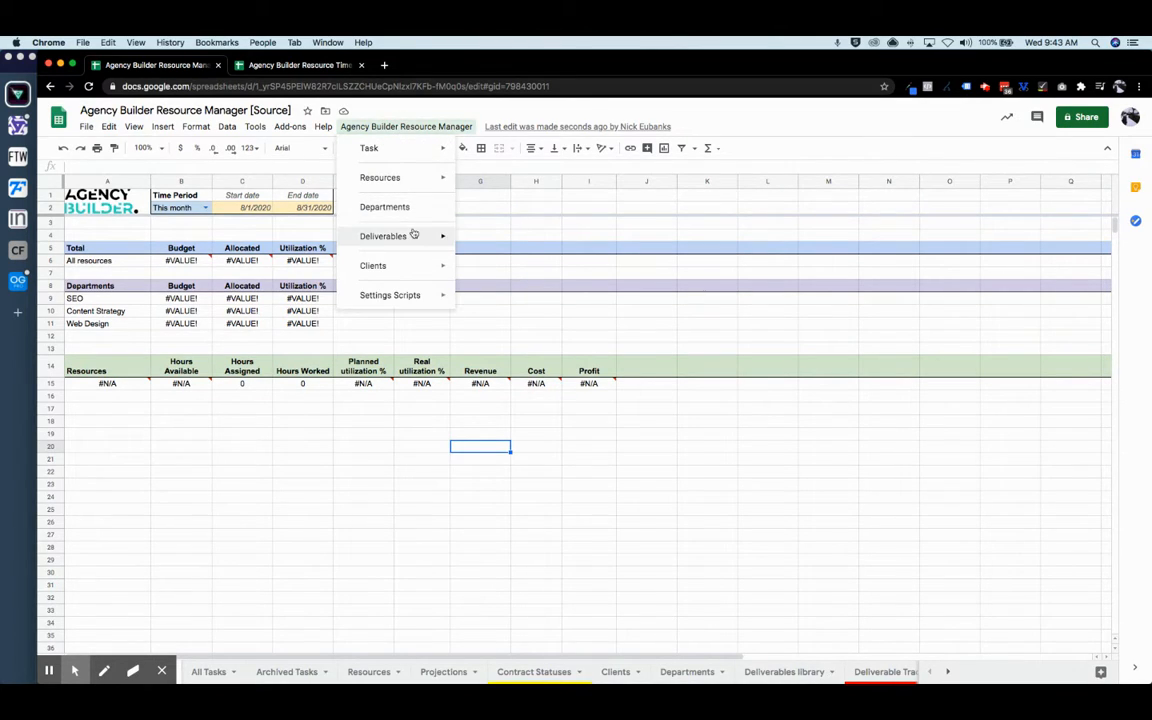
pyautogui.moveTo(419, 236)
pyautogui.click(505, 240)
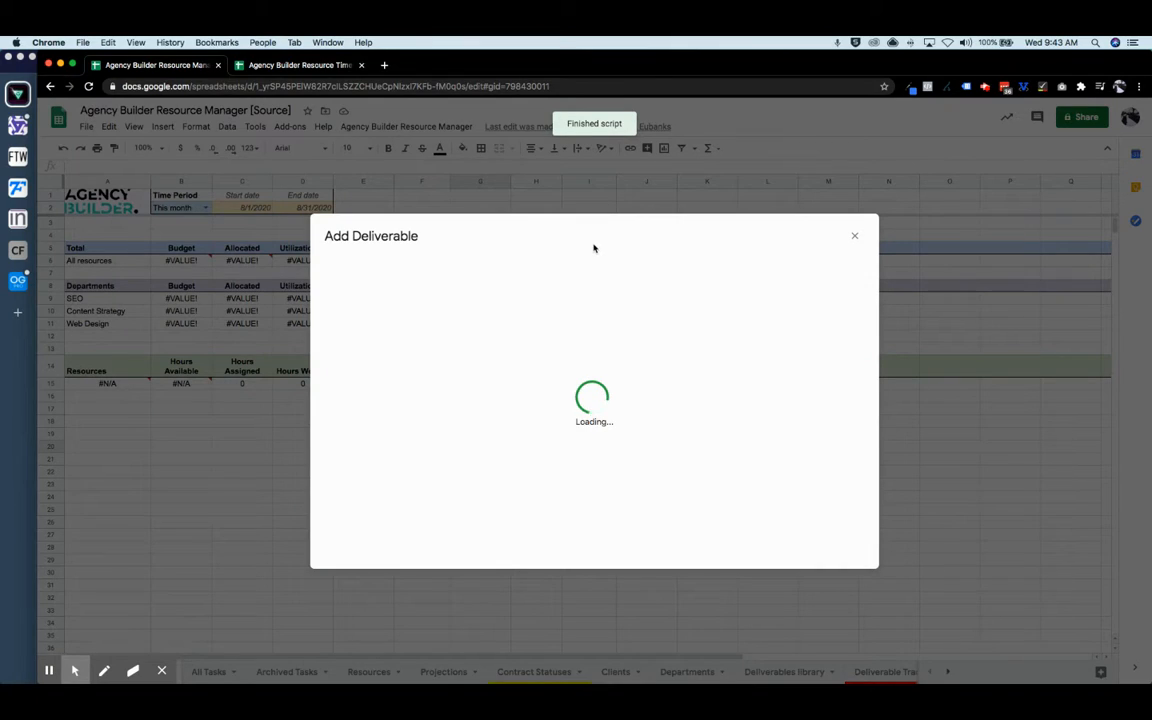
pyautogui.click(458, 277)
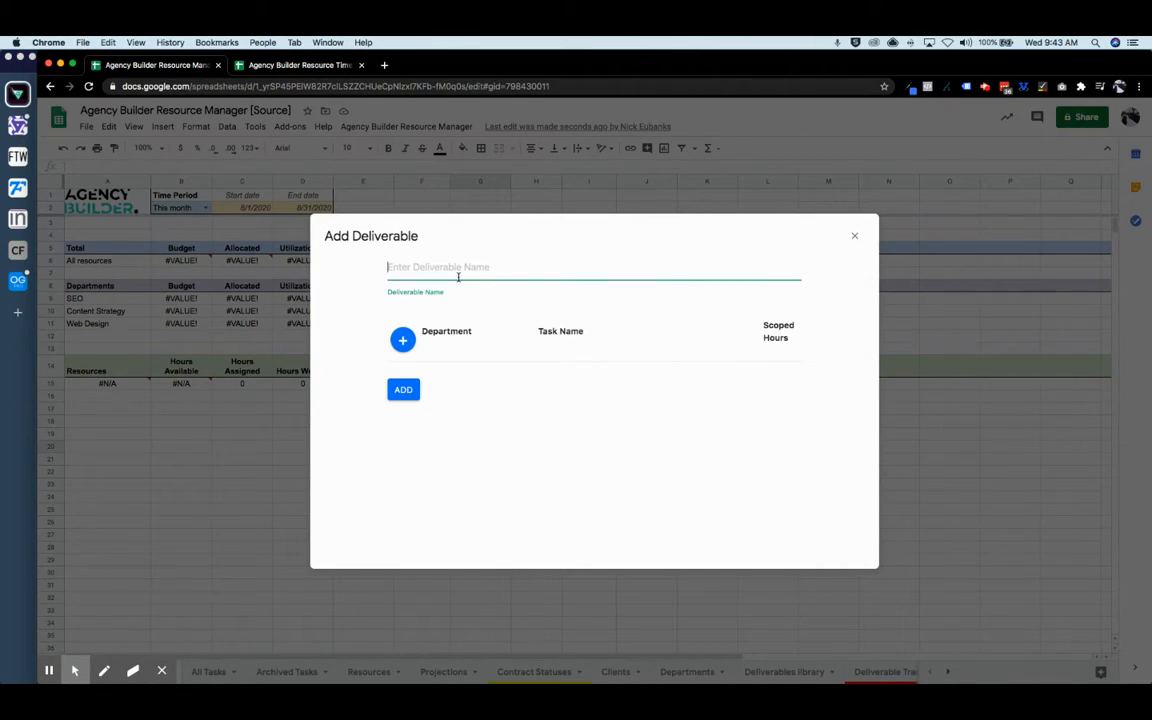
pyautogui.write('Conten')
pyautogui.write('t Strategy')
pyautogui.press('BackSpace')
pyautogui.press('BackSpace')
pyautogui.press('BackSpace')
pyautogui.write('Calendar')
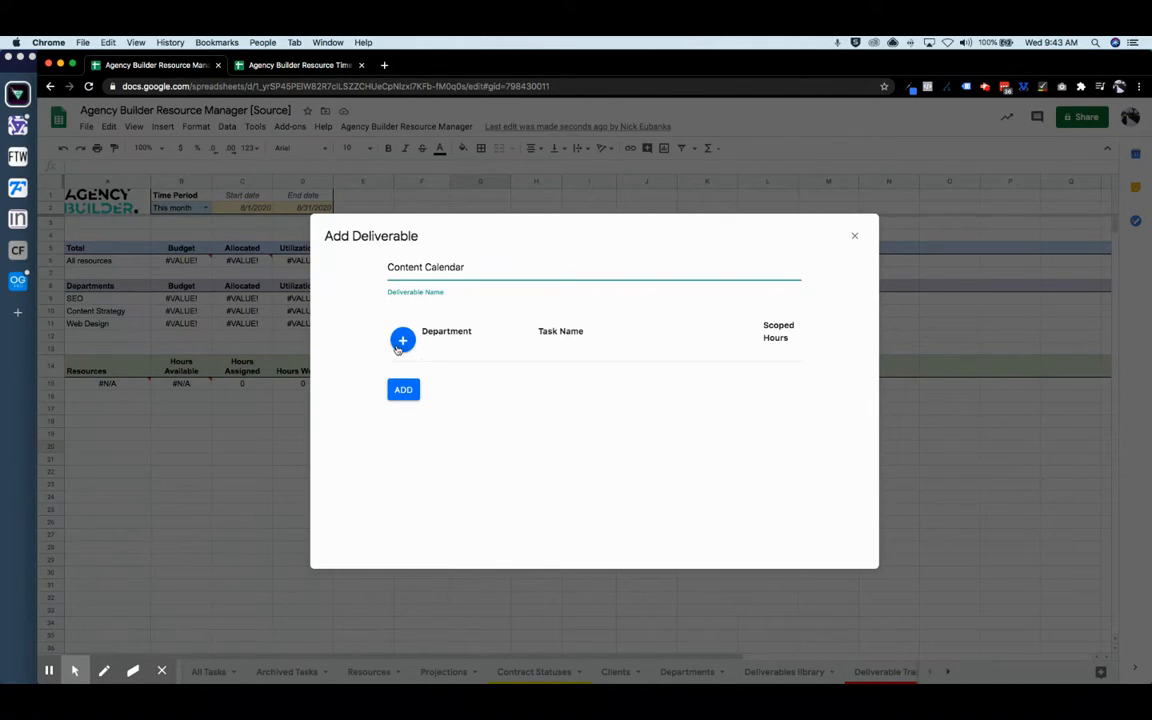
# - Add Content Strategy task 'Analyze keyword data and trends' with 2 scoped hours
pyautogui.click(403, 339)
pyautogui.click(440, 381)
pyautogui.click(463, 419)
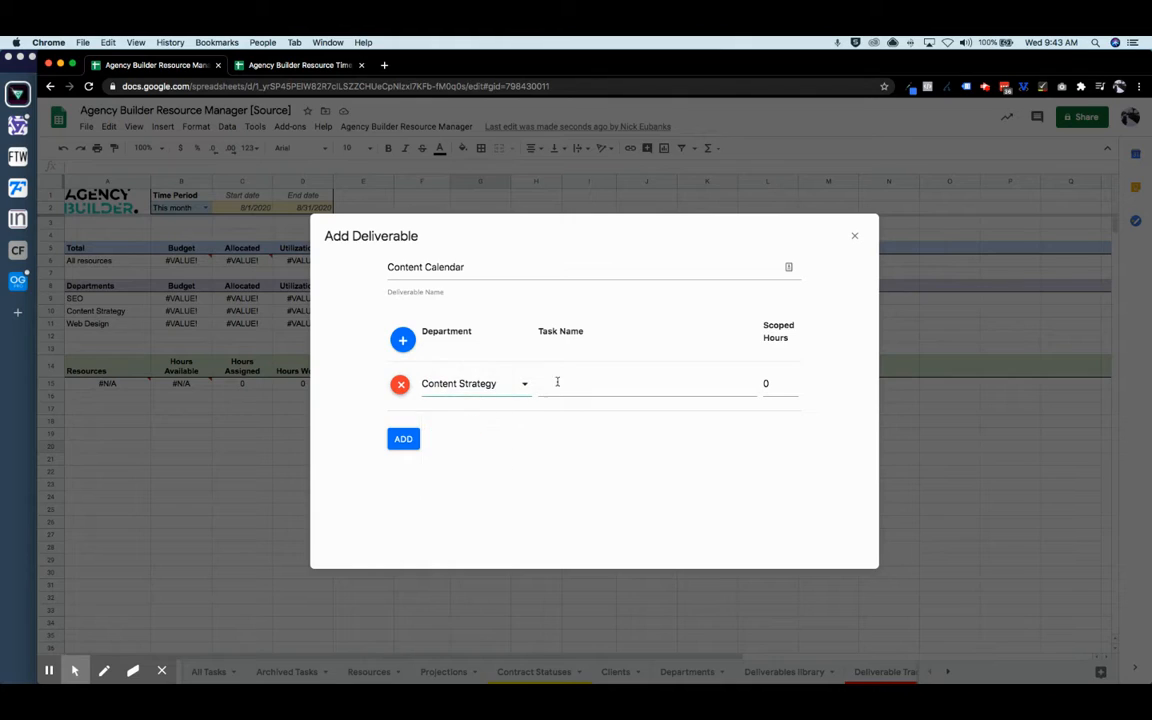
pyautogui.click(566, 381)
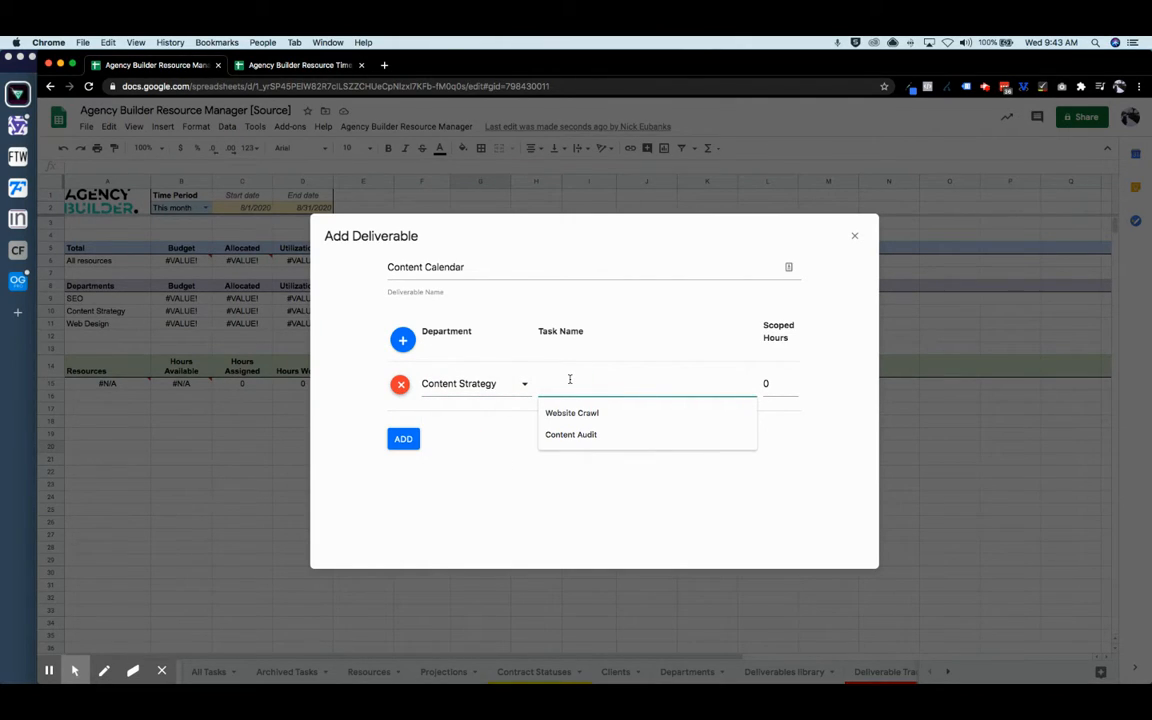
pyautogui.write('Anal')
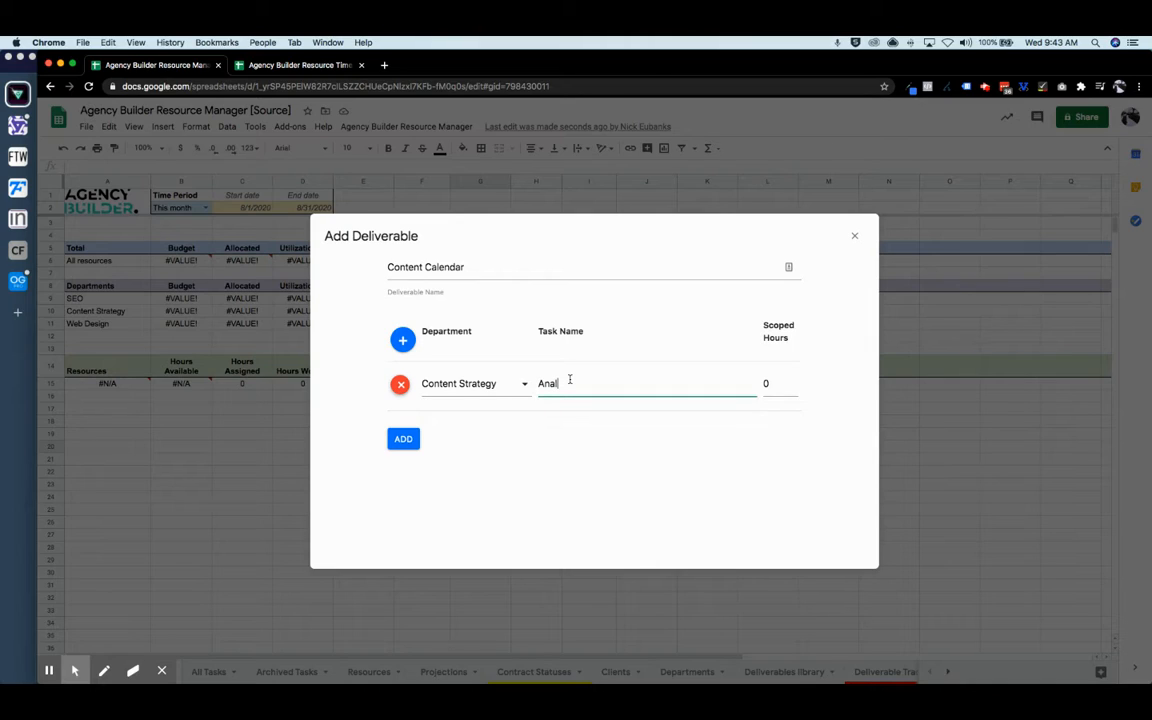
pyautogui.write('yze keyword data and trrends')
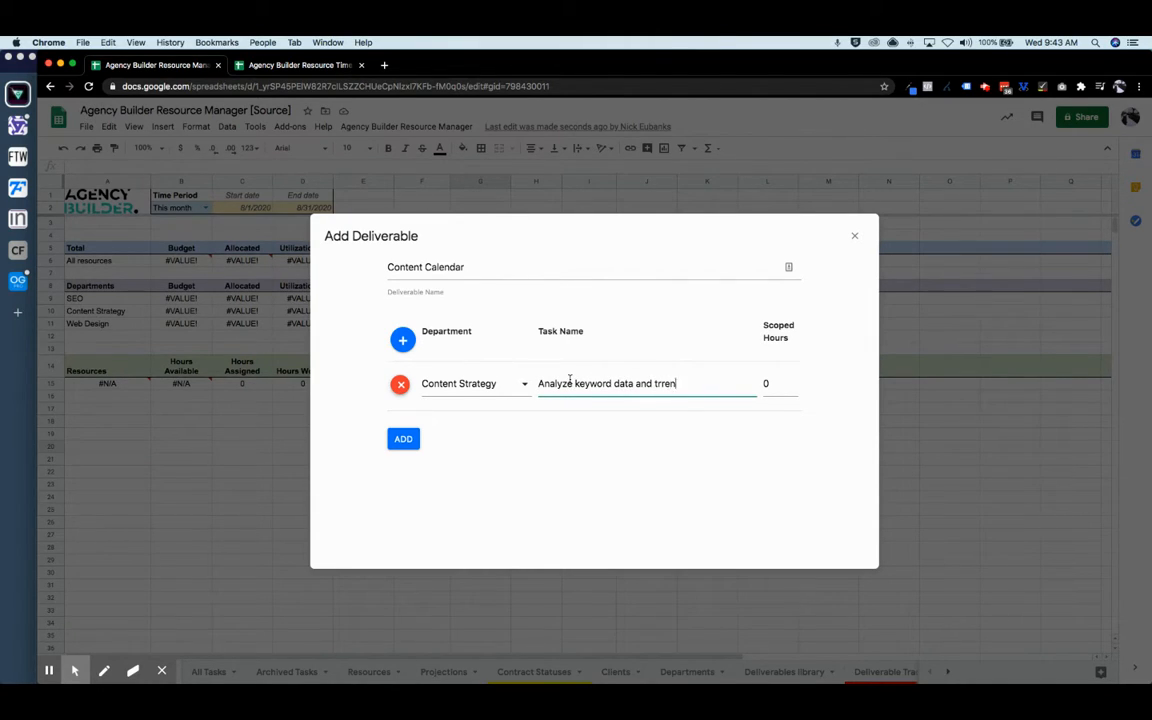
pyautogui.click(671, 384)
pyautogui.press('BackSpace')
pyautogui.click(760, 385)
pyautogui.write('2')
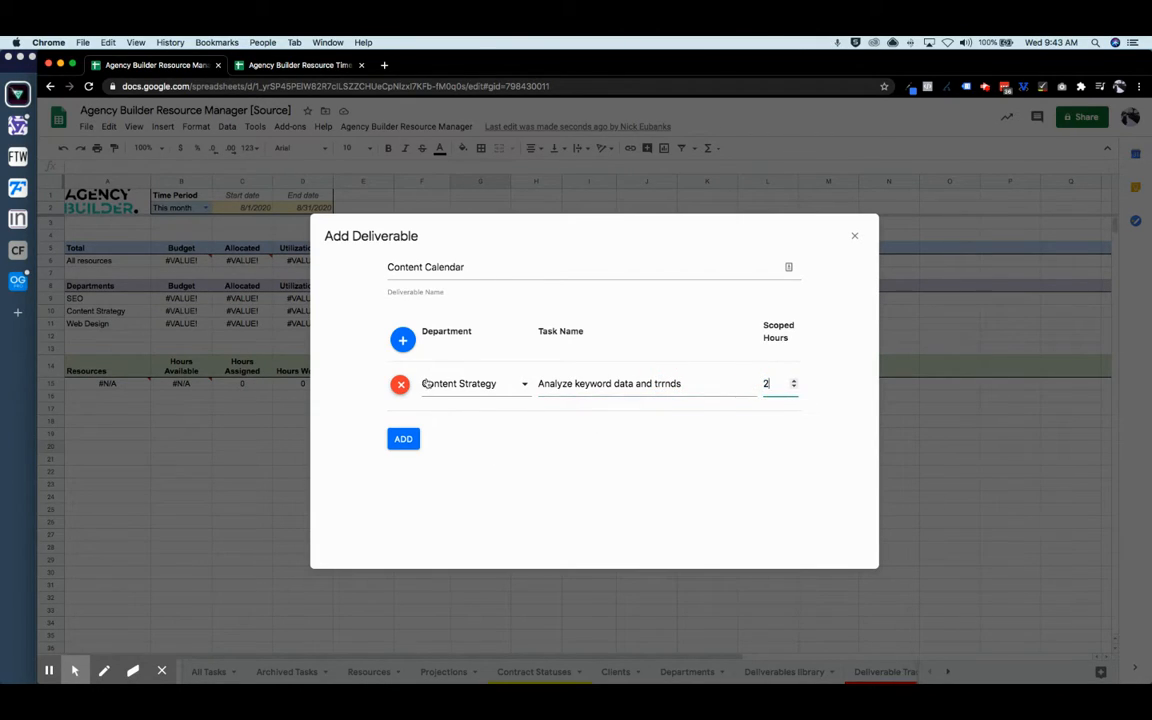
# - Add a second Content Strategy task about developing 10 content ideas, scoped at 2 hours
pyautogui.click(403, 340)
pyautogui.click(512, 437)
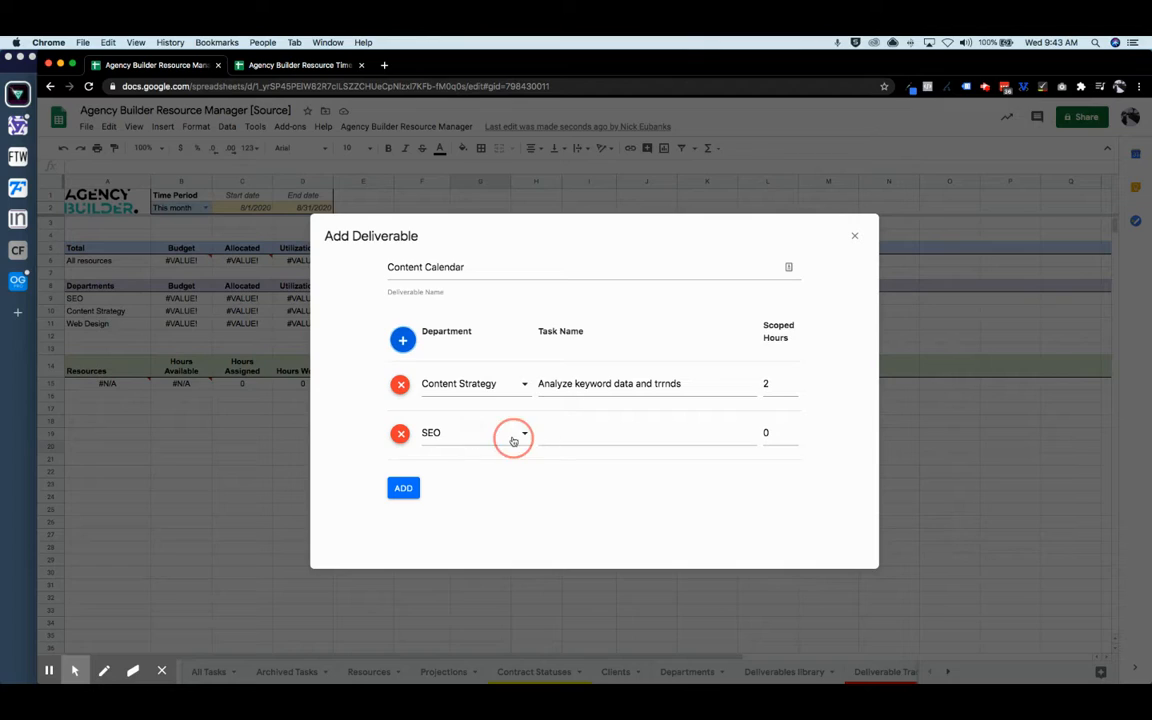
pyautogui.click(506, 468)
pyautogui.click(563, 434)
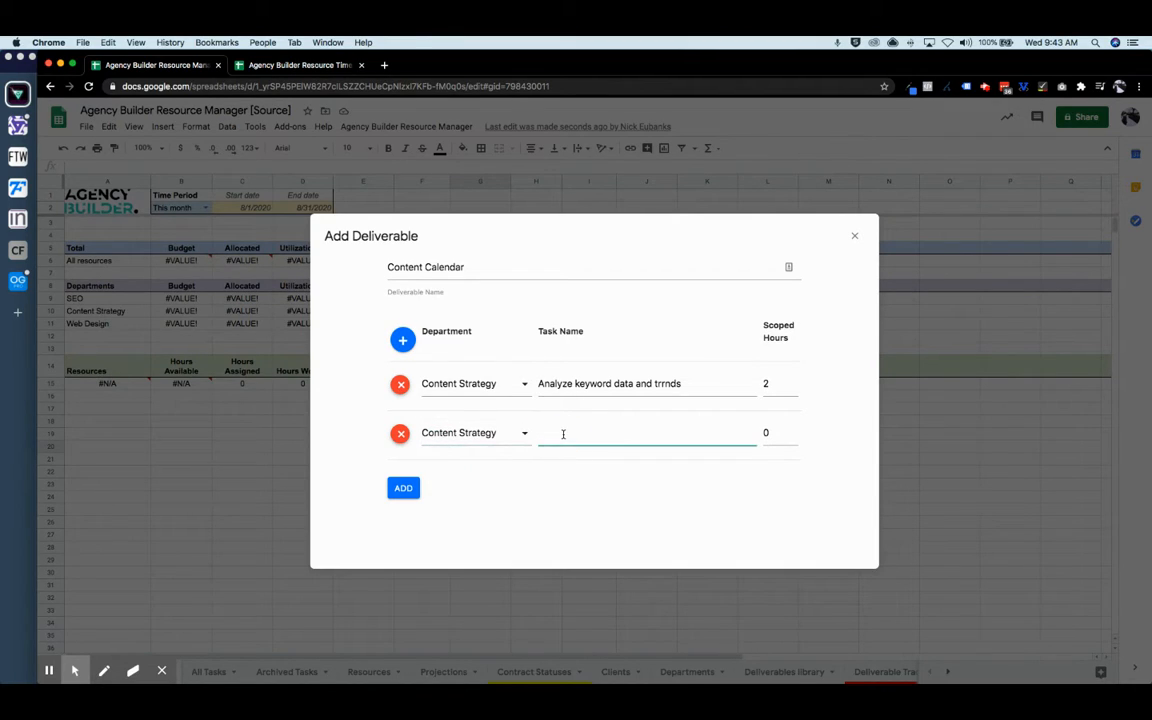
pyautogui.click(666, 384)
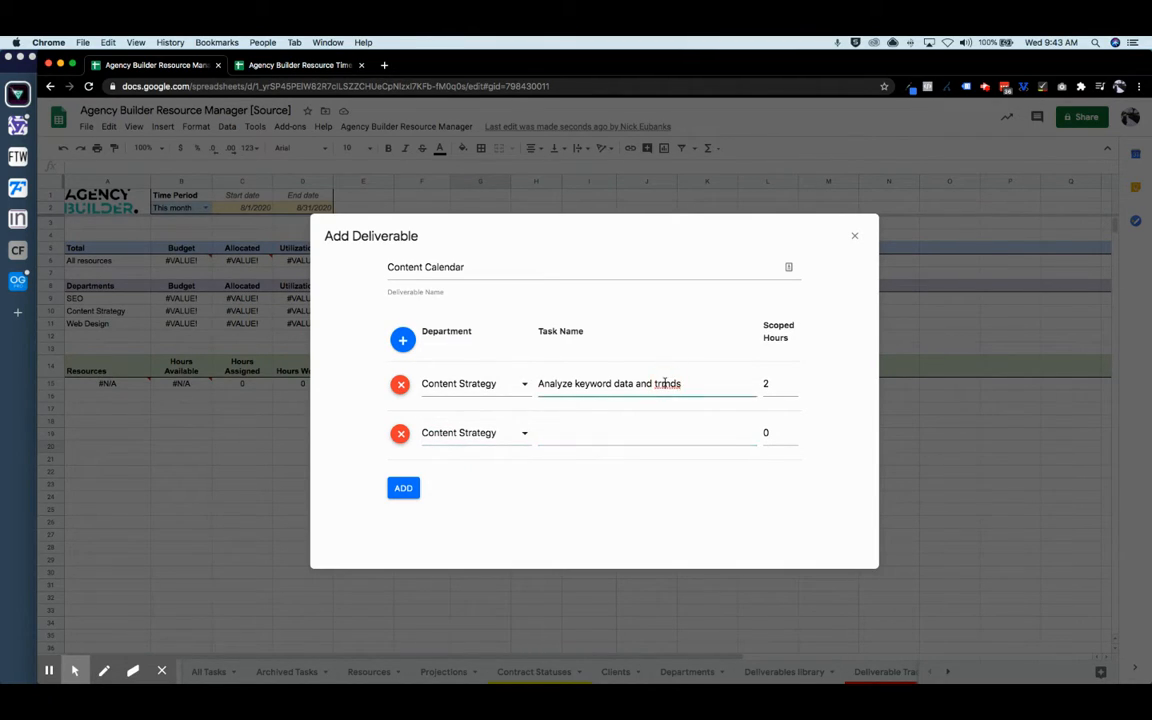
pyautogui.click(550, 433)
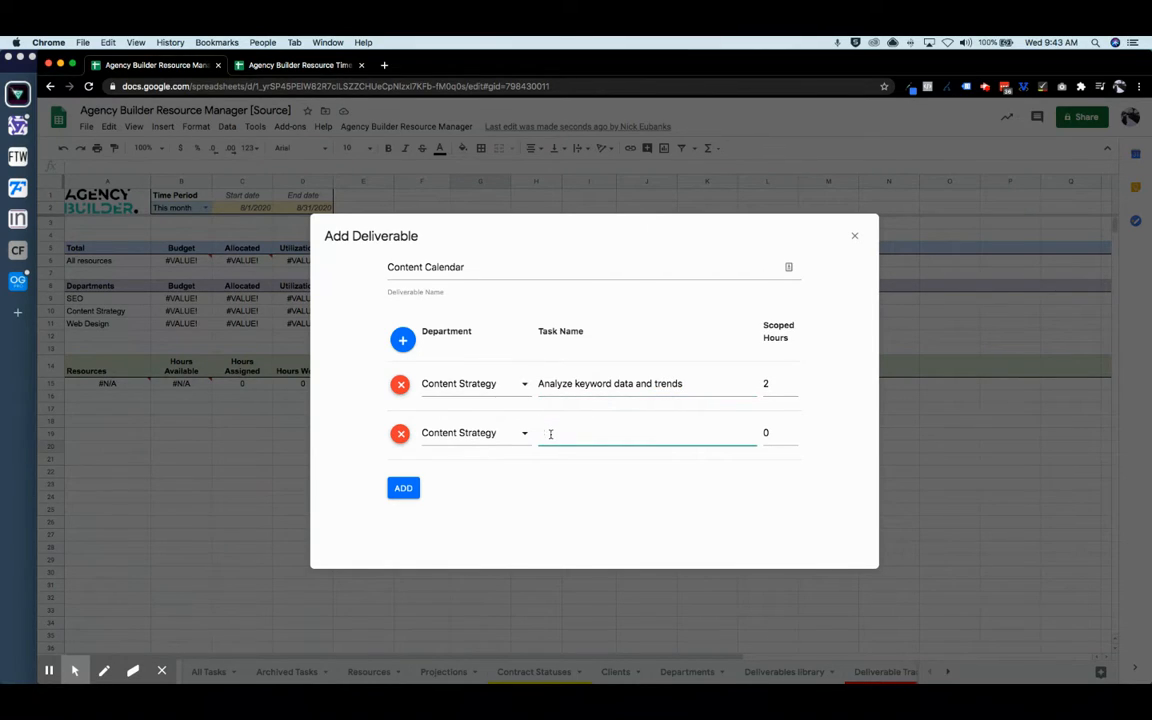
pyautogui.write('Develop 10 idea')
pyautogui.write(' contetn ideas')
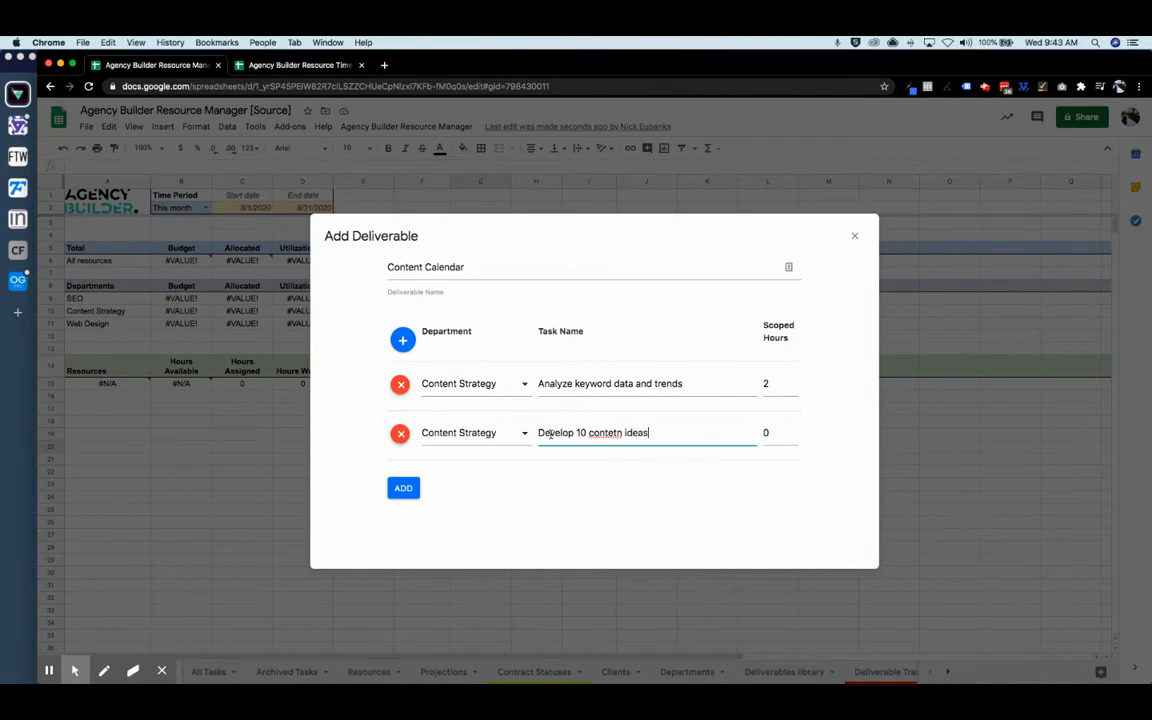
pyautogui.click(620, 433)
pyautogui.press('BackSpace')
pyautogui.press('BackSpace')
pyautogui.write('nt')
pyautogui.click(766, 430)
pyautogui.write('2')
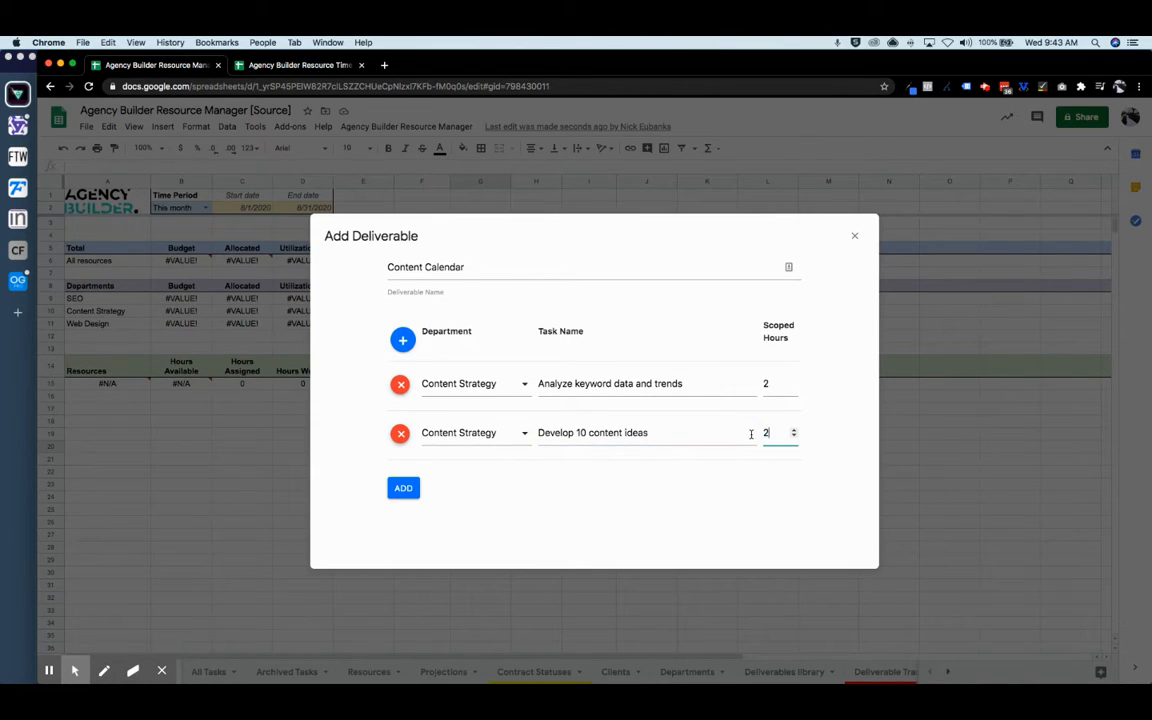
# - Add Content Strategy task 'Write requirements for implementation' at 6 hours and save the deliverable
pyautogui.click(403, 341)
pyautogui.click(488, 489)
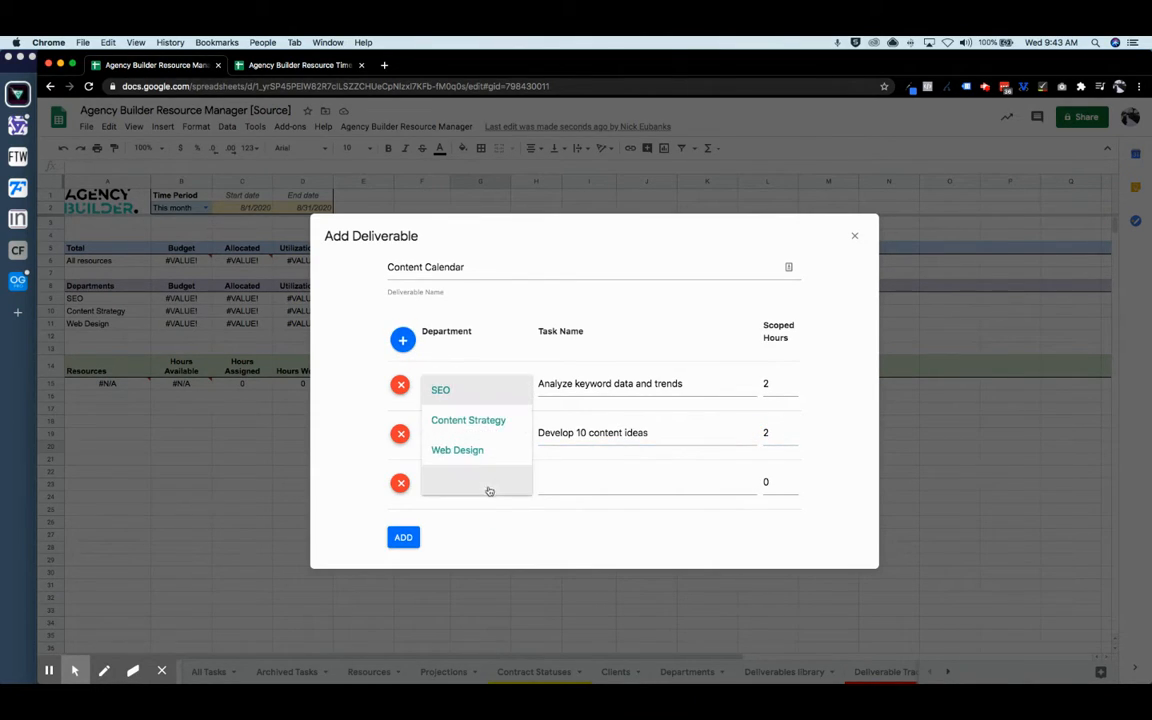
pyautogui.click(492, 421)
pyautogui.click(590, 487)
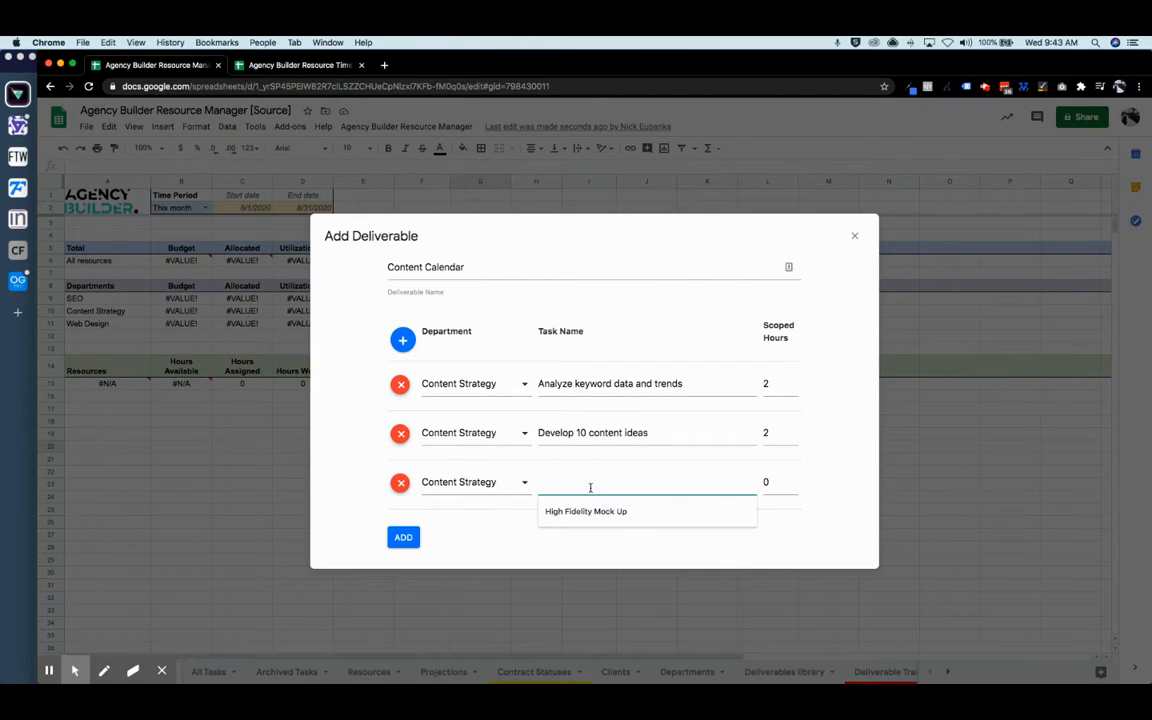
pyautogui.write('Write req')
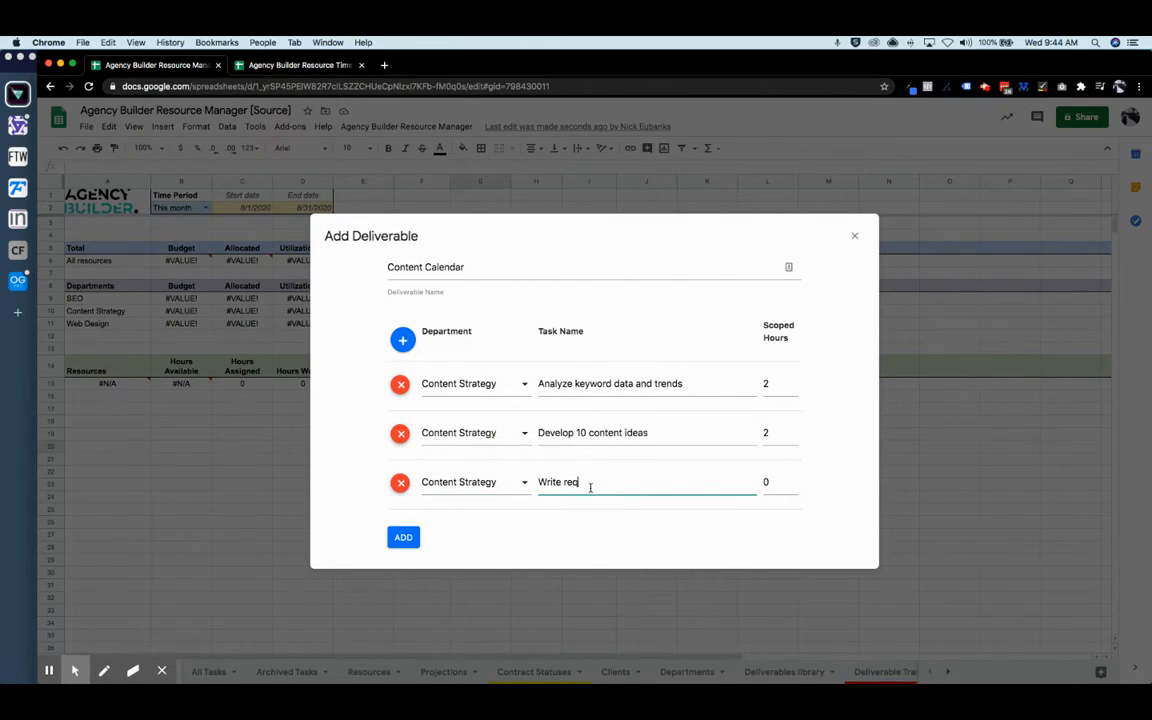
pyautogui.write('uirements for implementation')
pyautogui.click(756, 480)
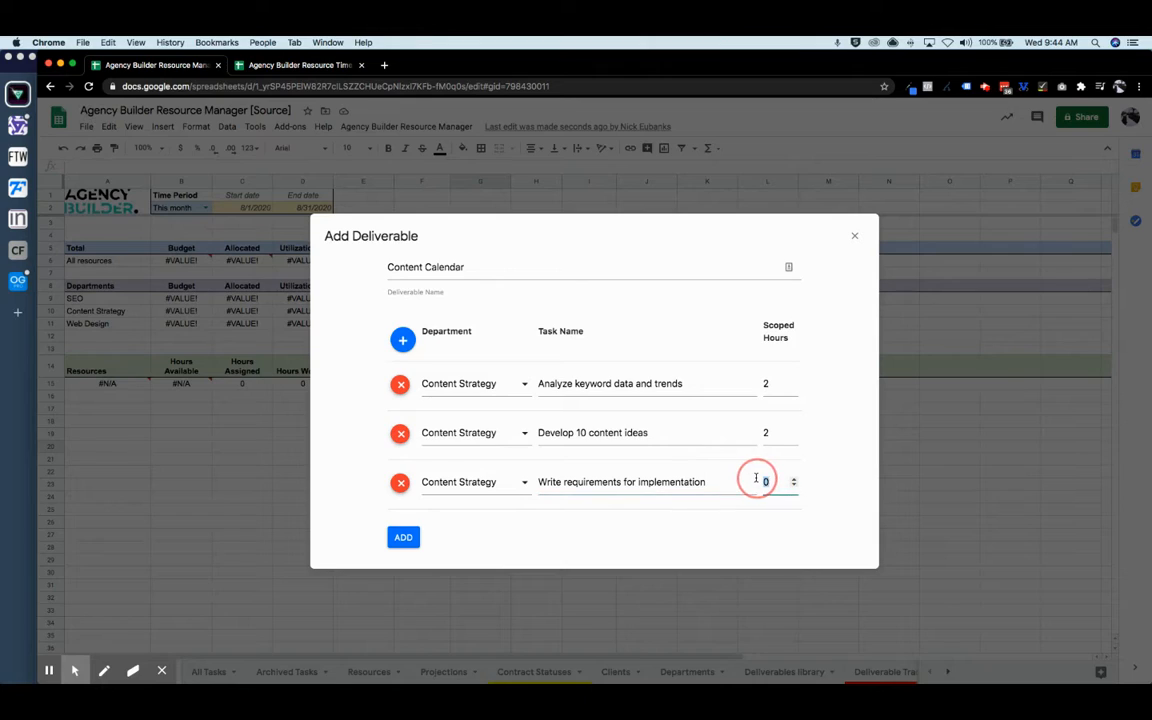
pyautogui.write('6')
pyautogui.click(403, 537)
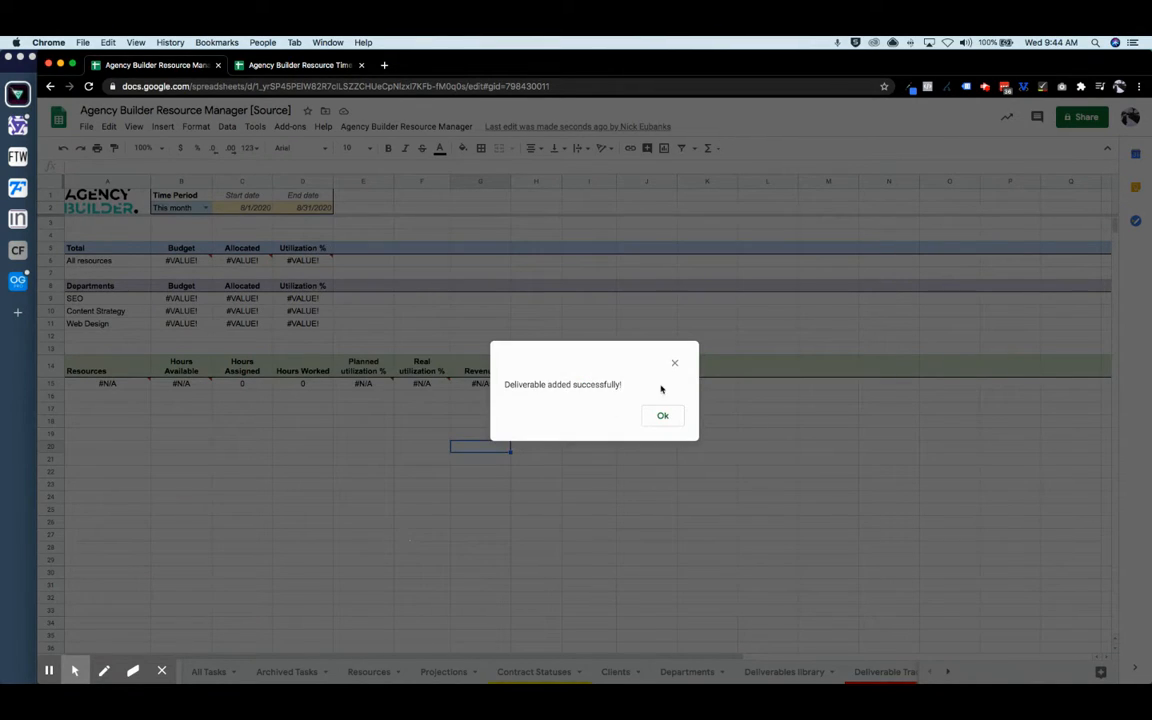
pyautogui.click(662, 415)
# - Begin a new client named Acme, inc and pick its account manager from the suggestions
pyautogui.click(382, 128)
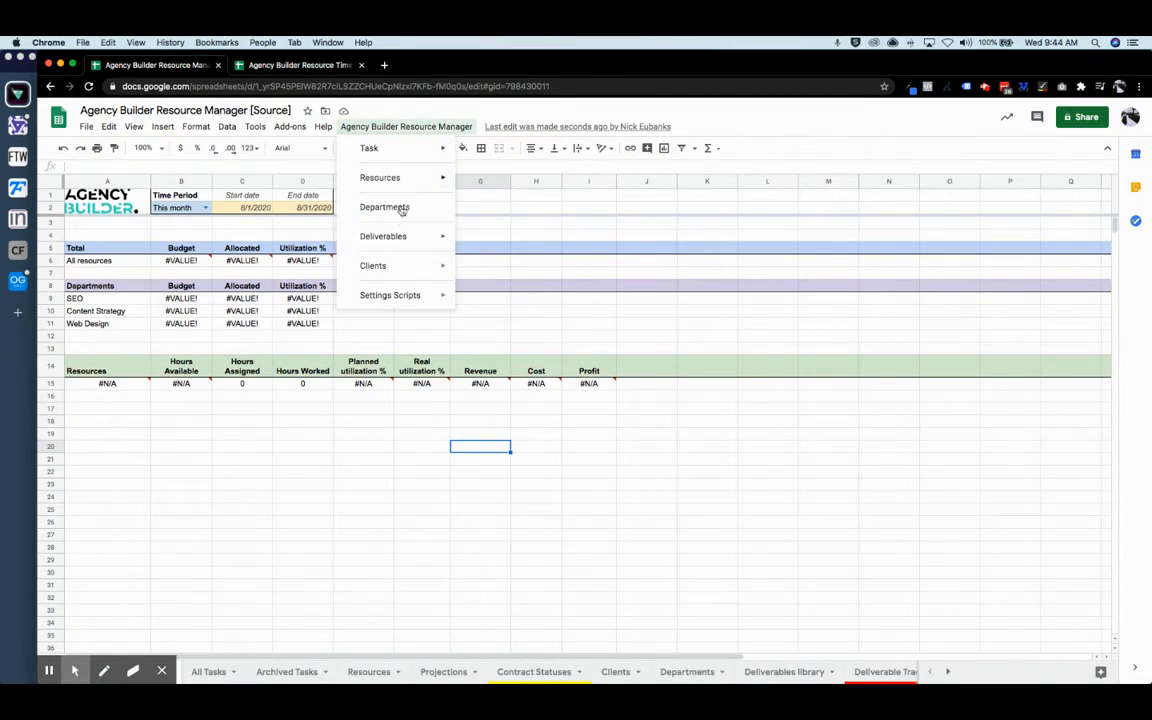
pyautogui.moveTo(400, 266)
pyautogui.click(510, 268)
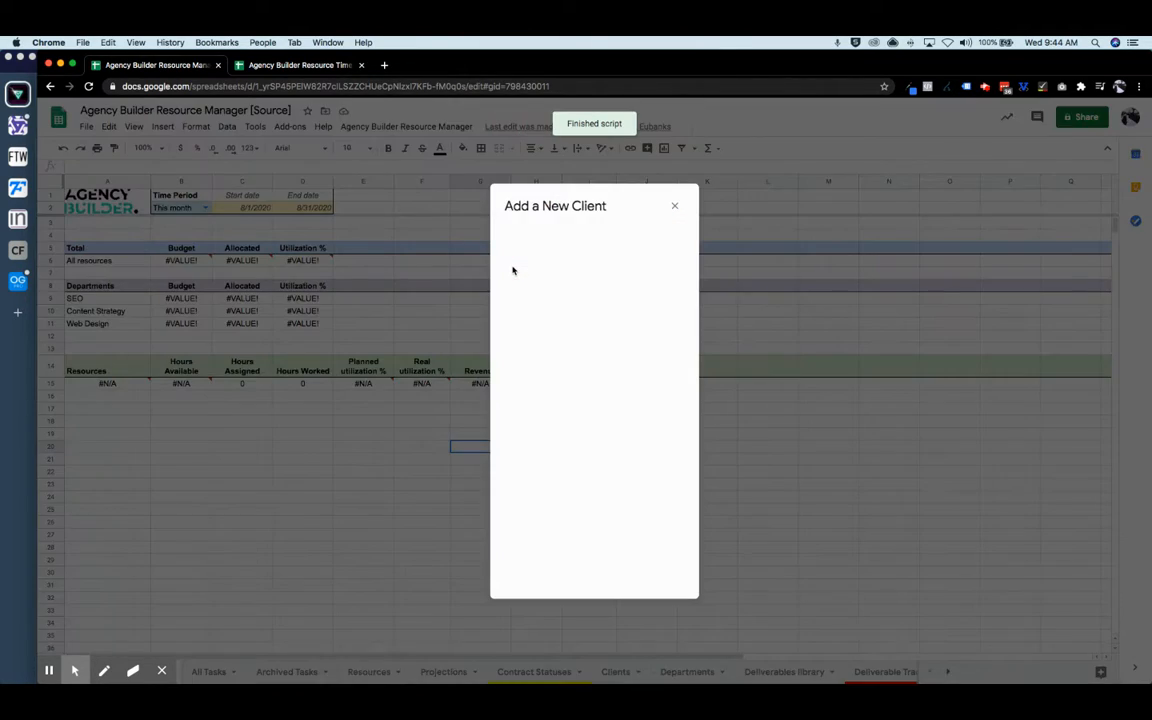
pyautogui.click(538, 256)
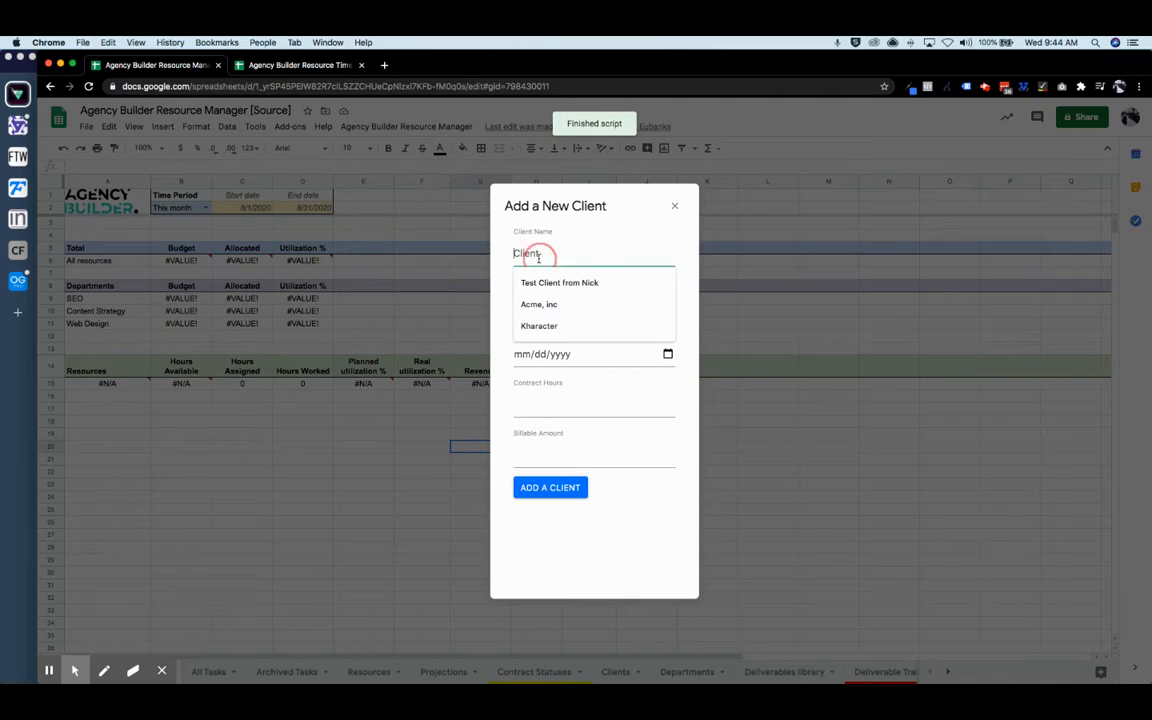
pyautogui.click(545, 304)
pyautogui.click(618, 303)
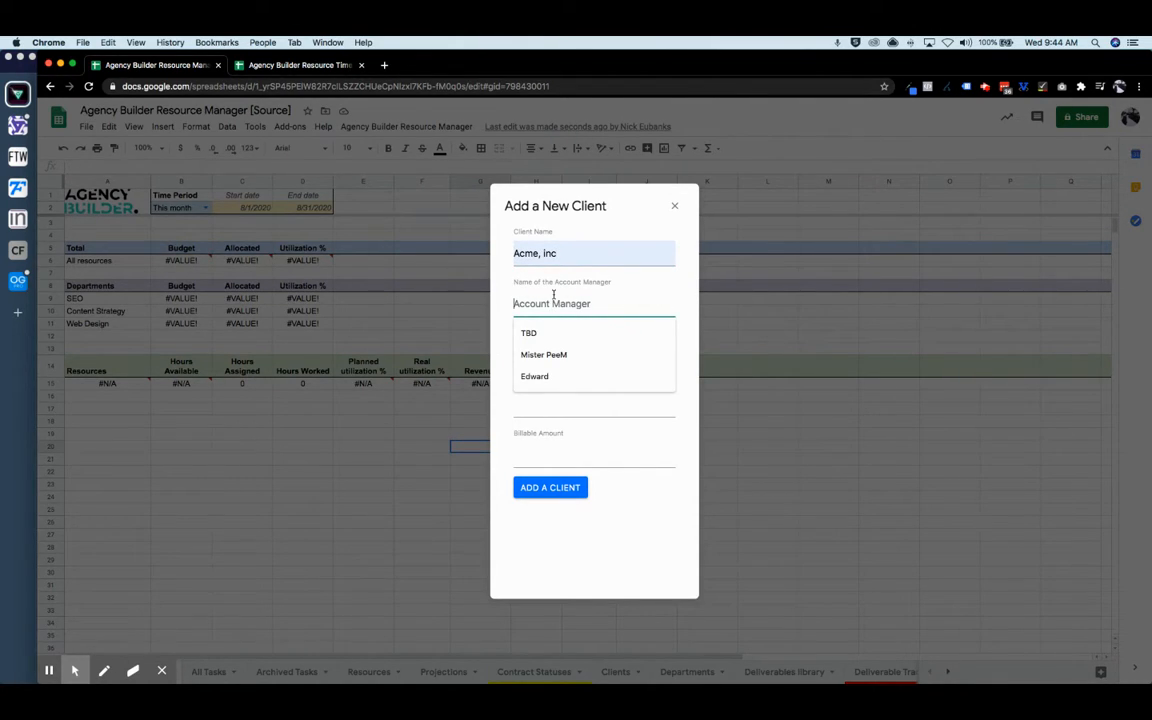
pyautogui.click(664, 291)
pyautogui.click(570, 309)
pyautogui.click(549, 358)
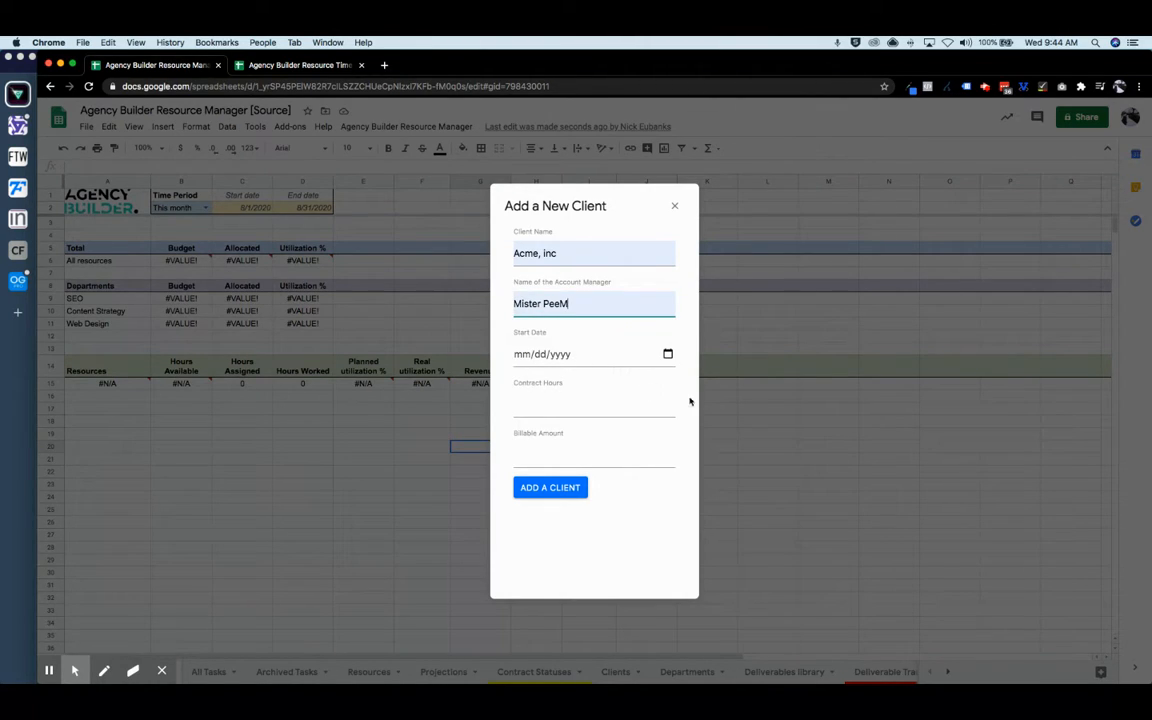
# - Set start date 08/19/2020, 60 contract hours and 9500 billable amount, then submit the client
pyautogui.click(668, 354)
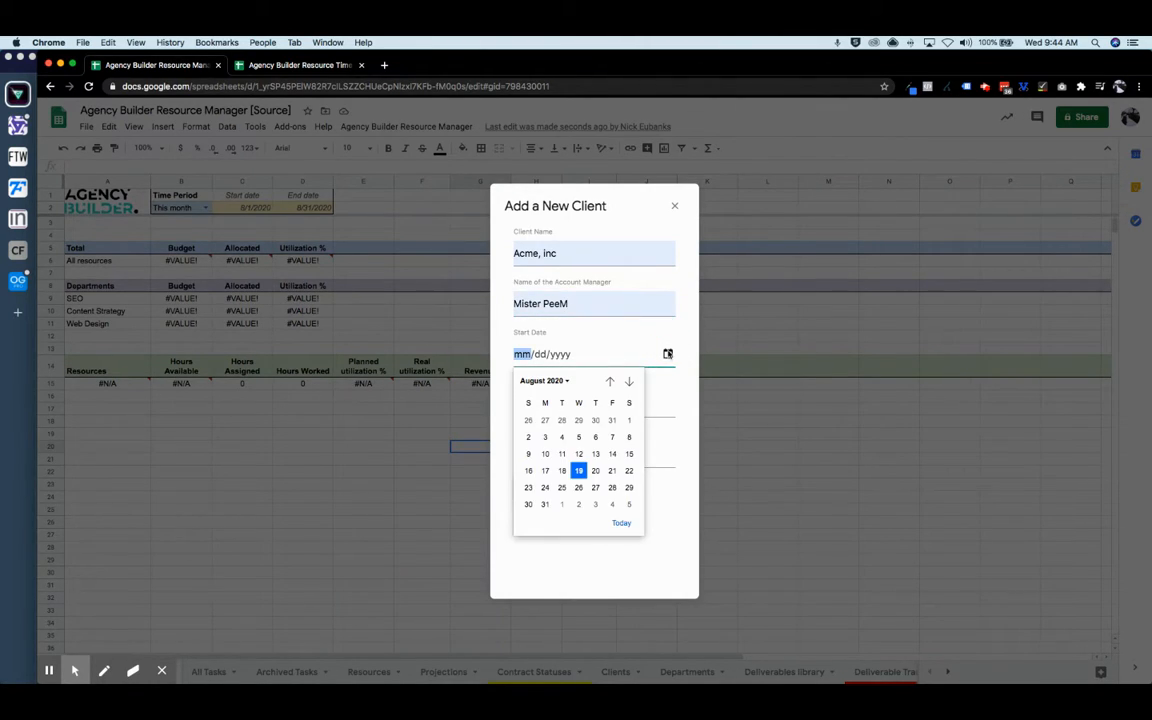
pyautogui.click(578, 470)
pyautogui.click(554, 405)
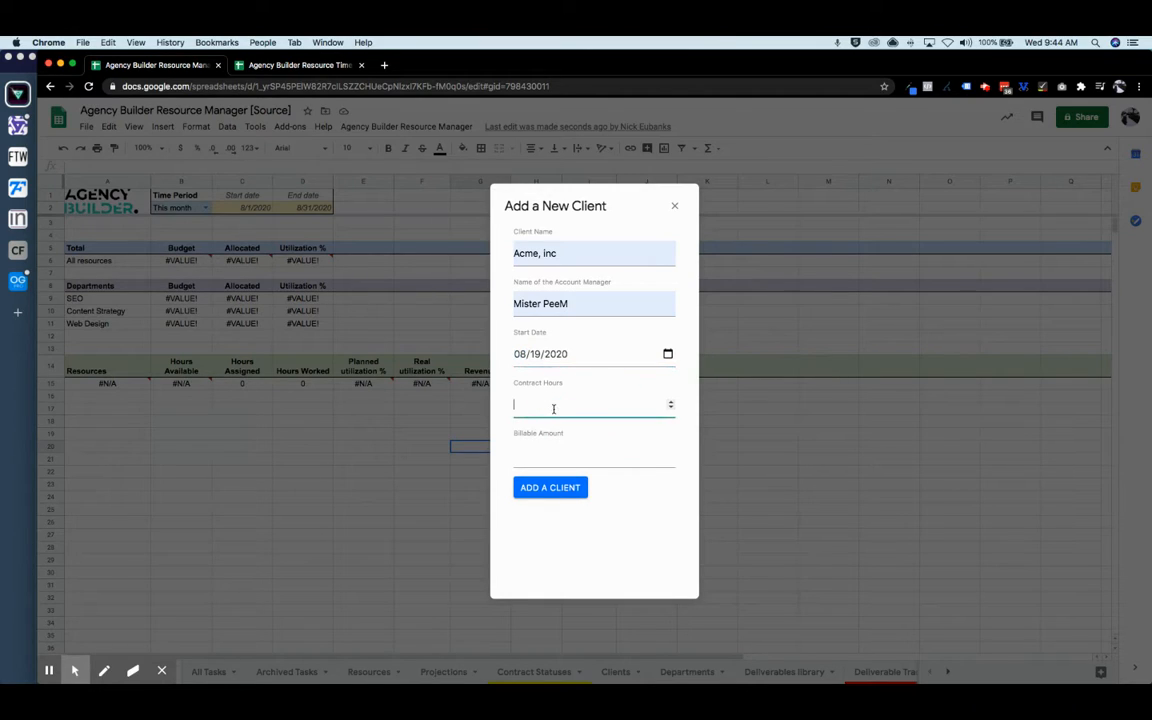
pyautogui.write('60')
pyautogui.click(592, 454)
pyautogui.write('9500')
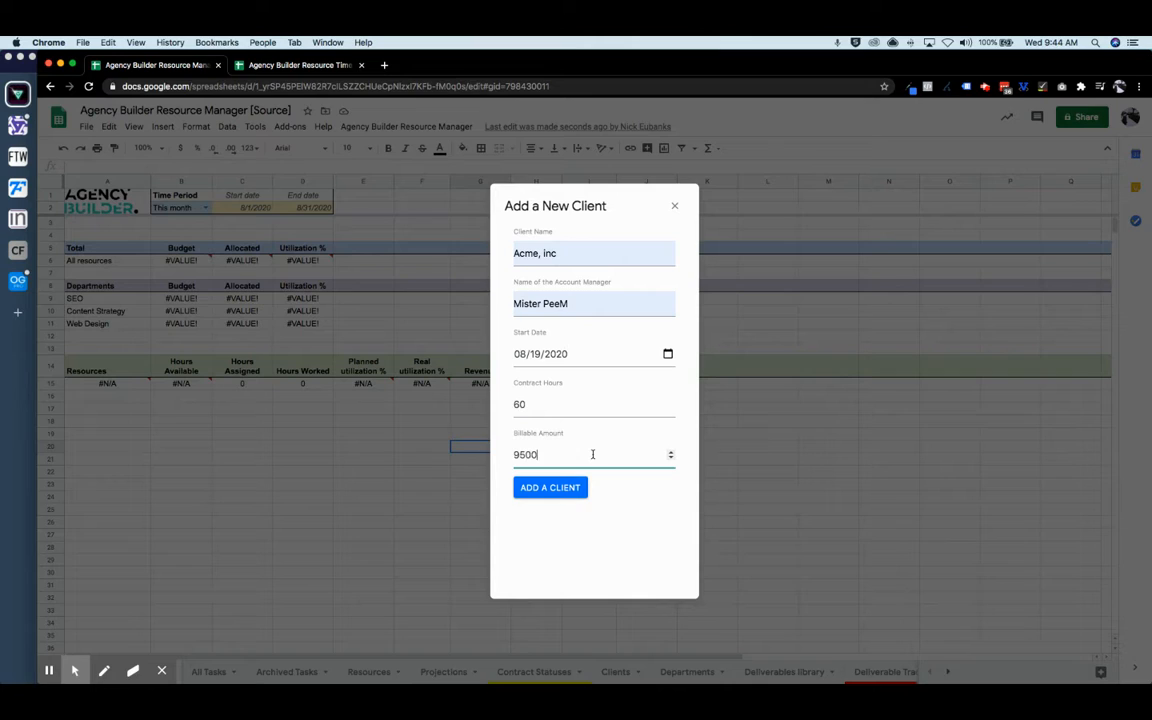
pyautogui.click(550, 488)
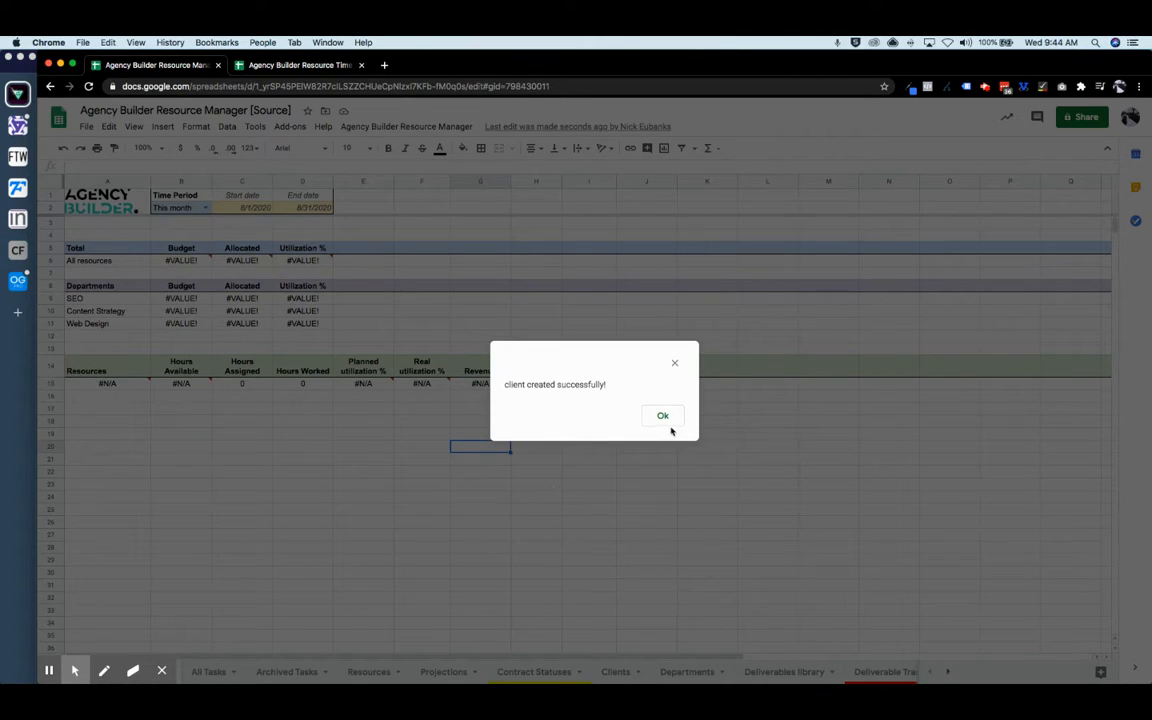
pyautogui.click(665, 418)
pyautogui.click(395, 127)
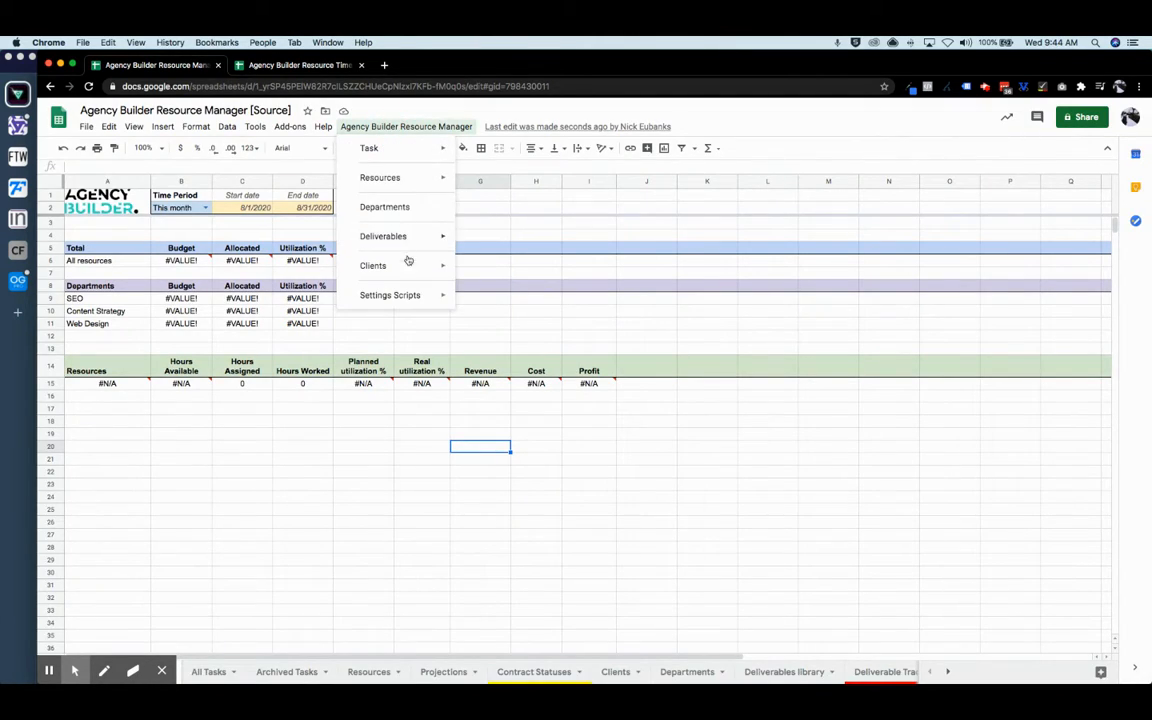
# - Start a new resource with the person's name, e-mail address and the Full-time type
pyautogui.moveTo(448, 182)
pyautogui.click(500, 182)
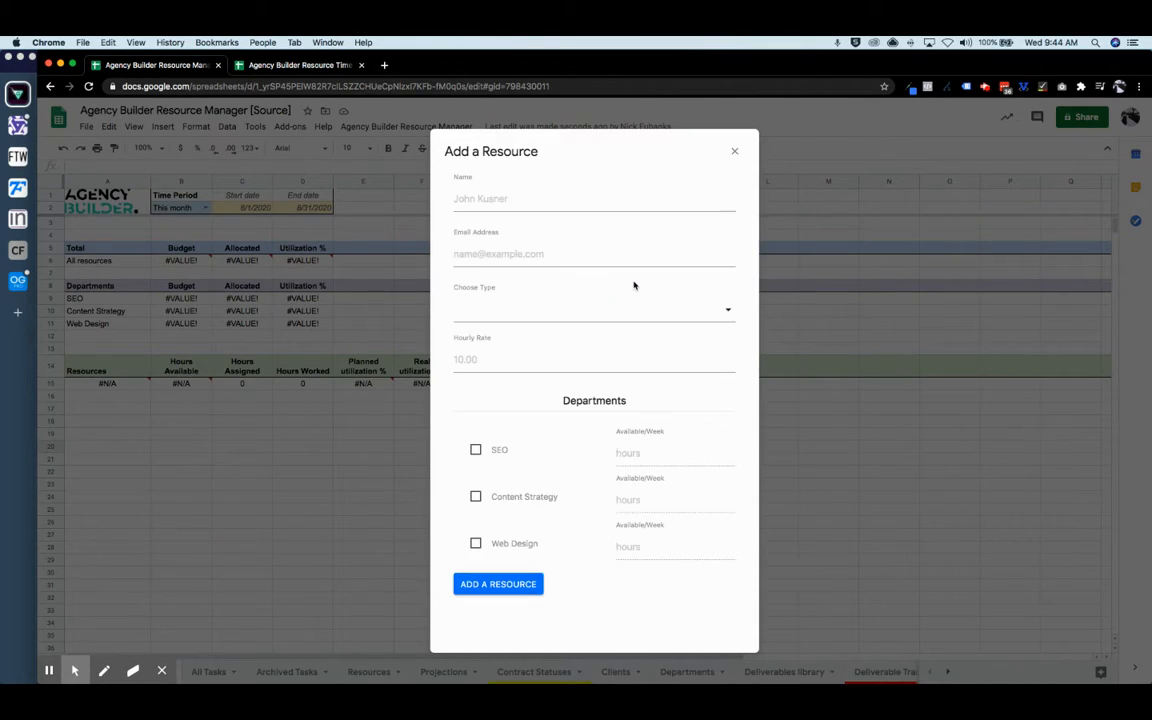
pyautogui.click(517, 199)
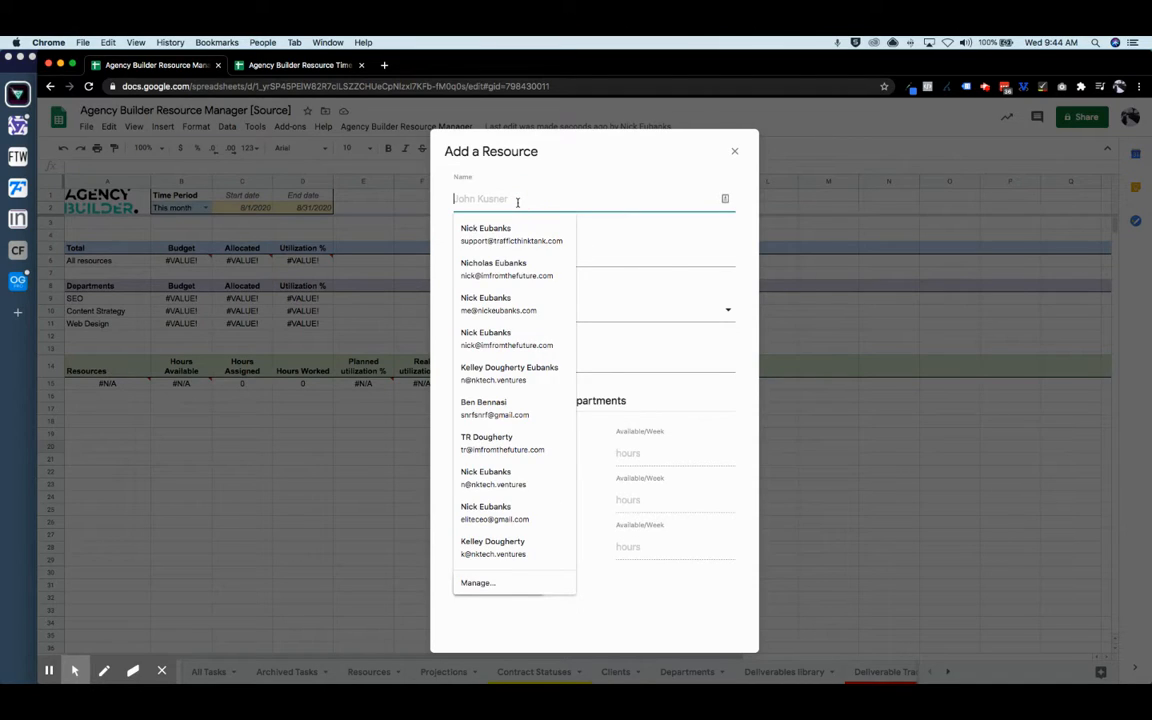
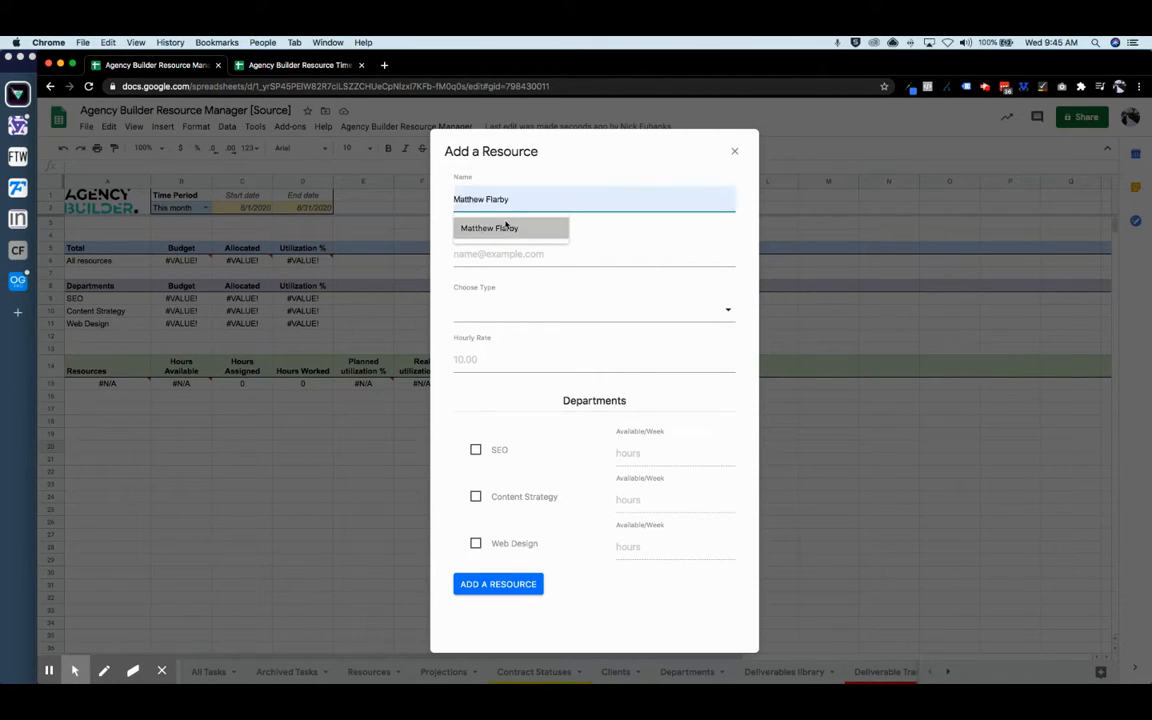
pyautogui.click(506, 228)
pyautogui.click(505, 254)
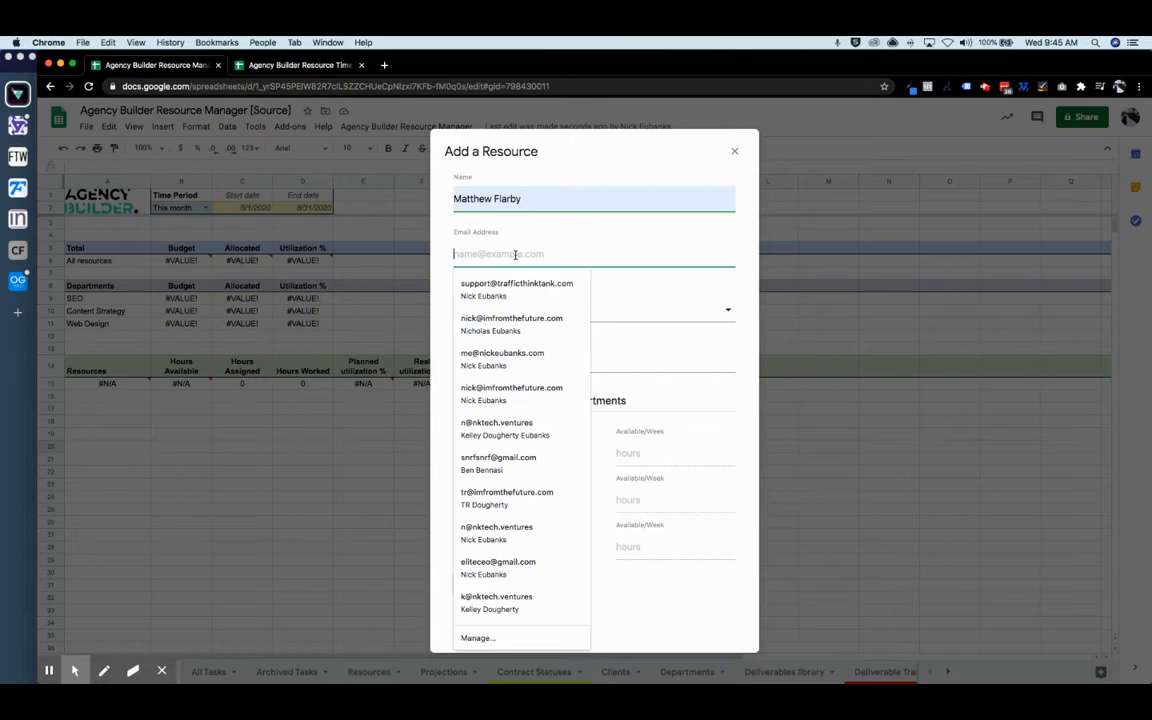
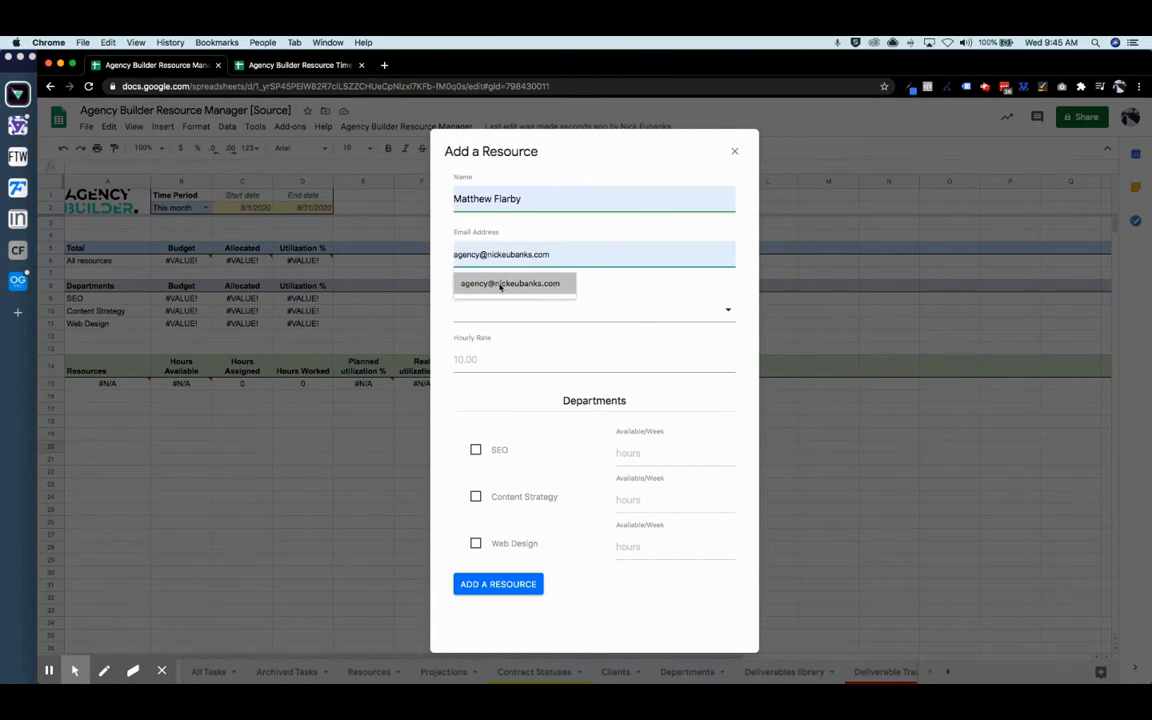
pyautogui.click(500, 283)
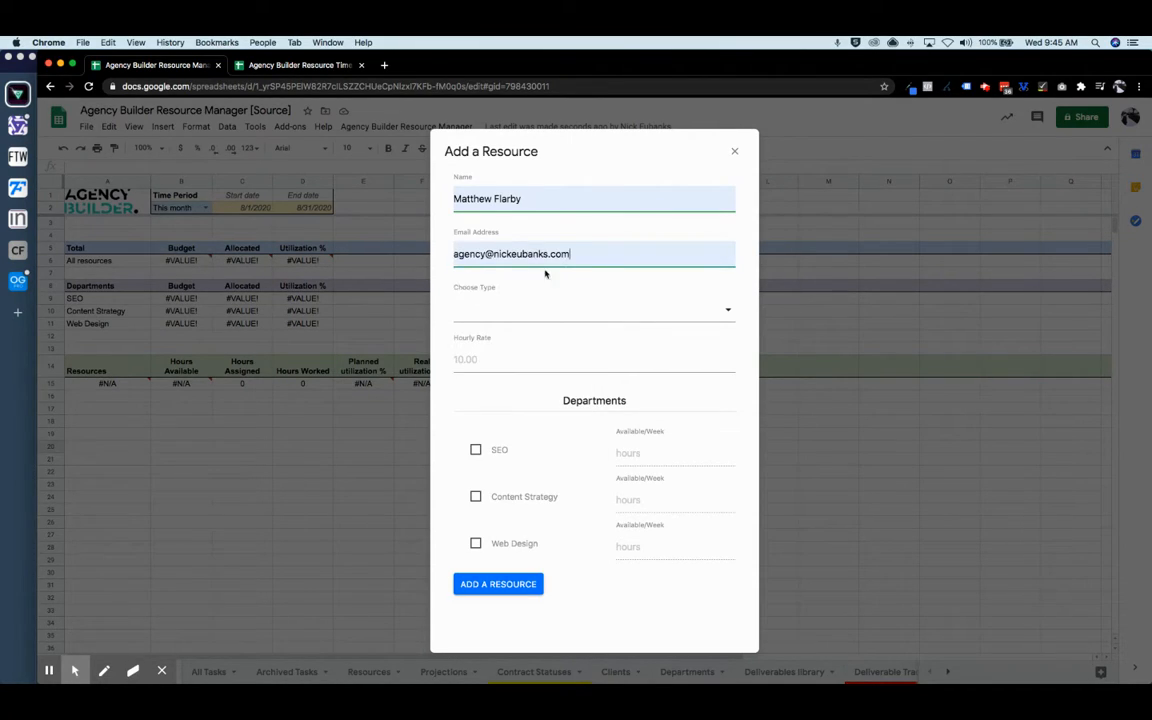
pyautogui.click(557, 315)
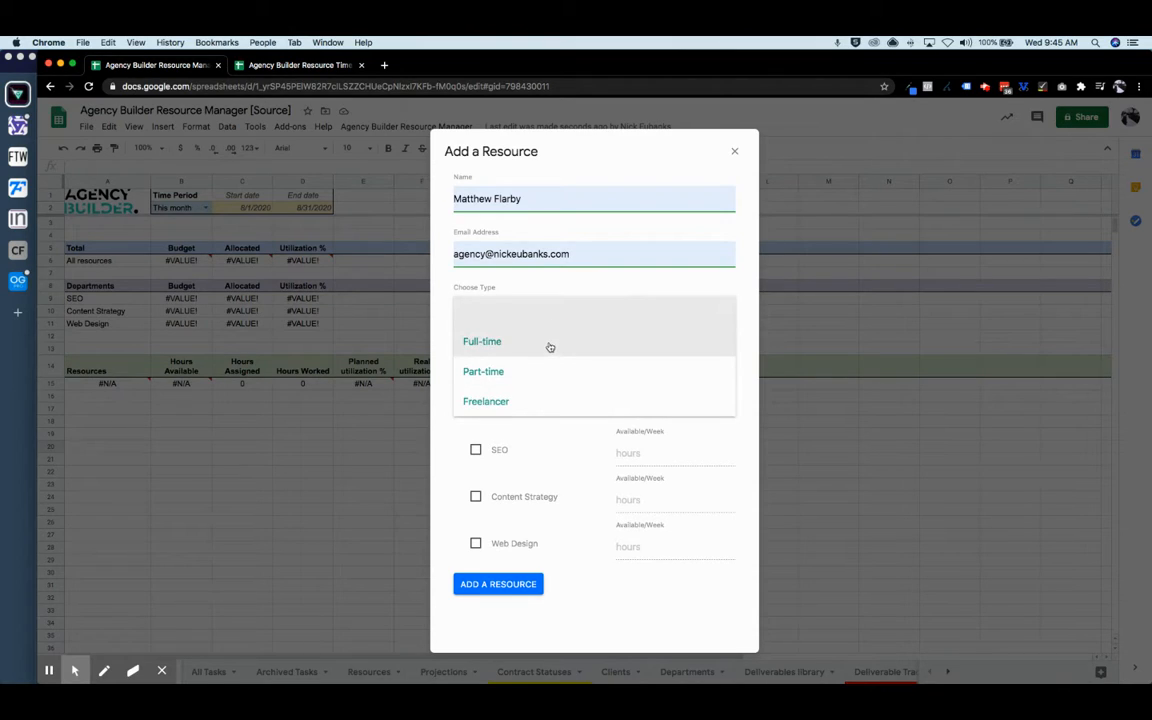
pyautogui.click(549, 344)
pyautogui.click(497, 309)
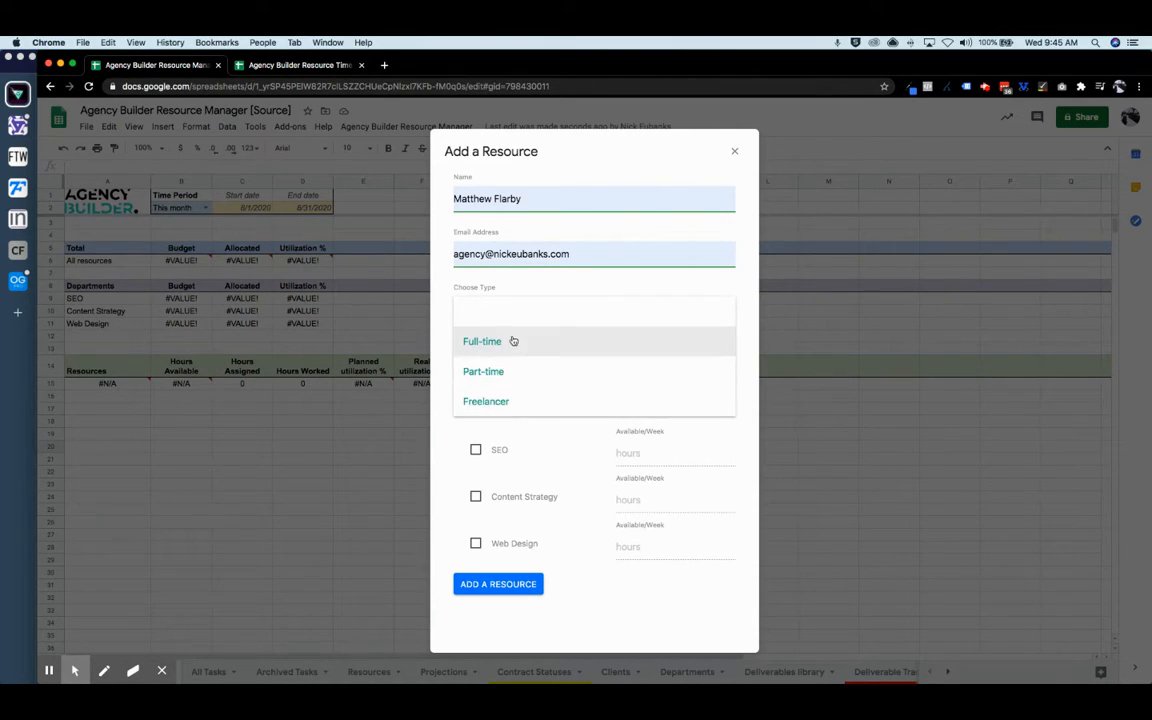
pyautogui.click(486, 343)
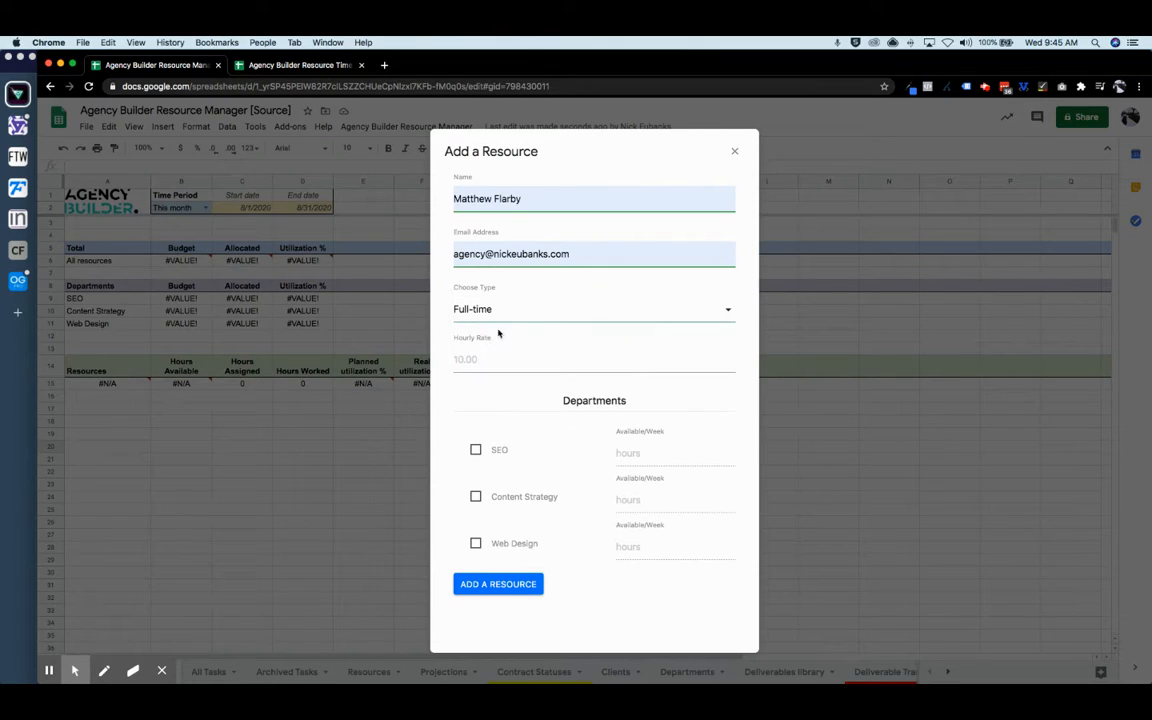
# - Set the hourly rate to 25 and assign the SEO department with 20 weekly hours
pyautogui.click(510, 361)
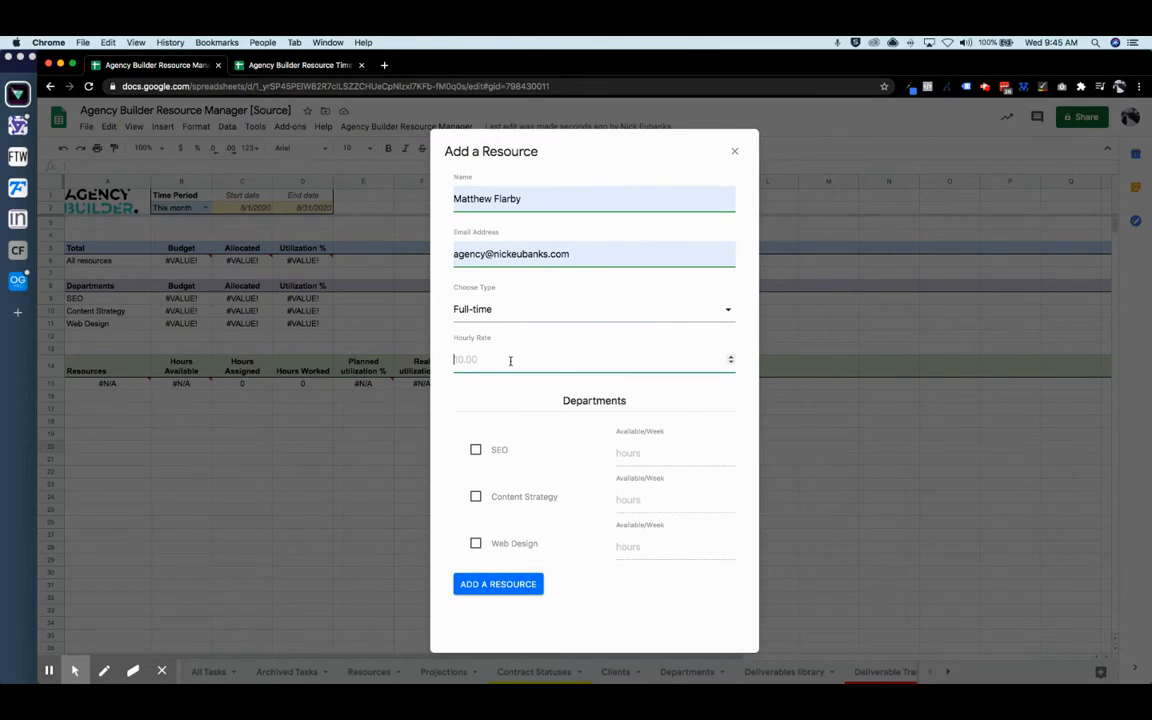
pyautogui.write('25')
pyautogui.click(476, 449)
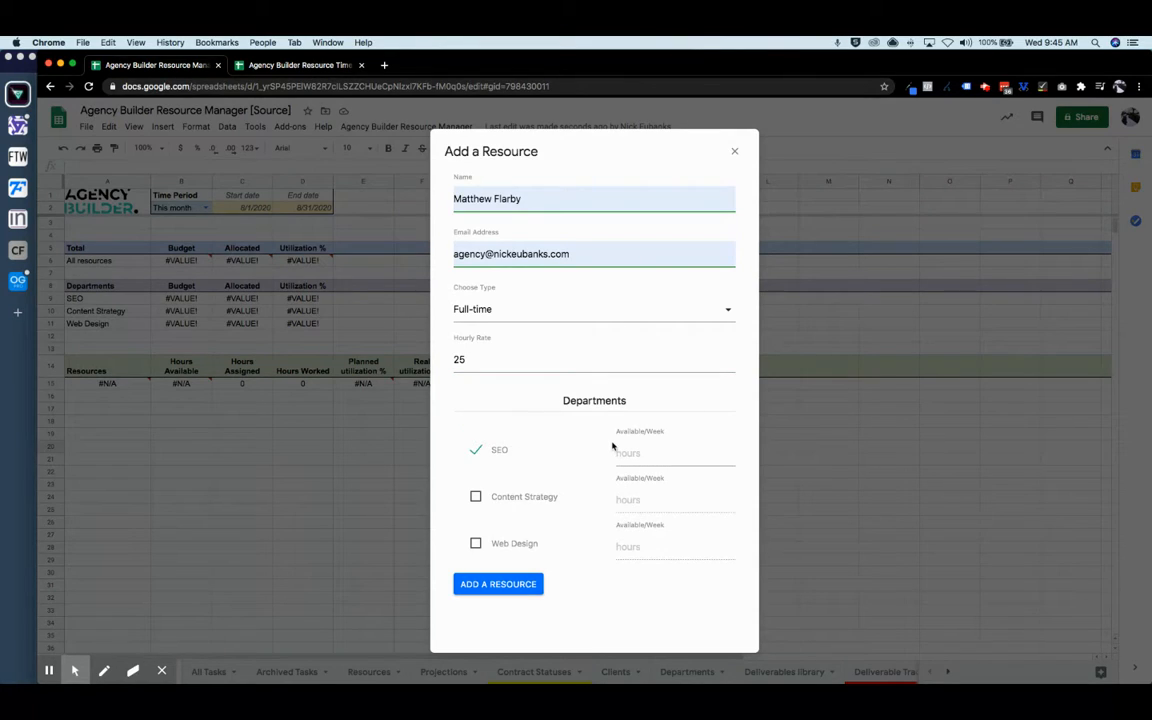
pyautogui.click(521, 358)
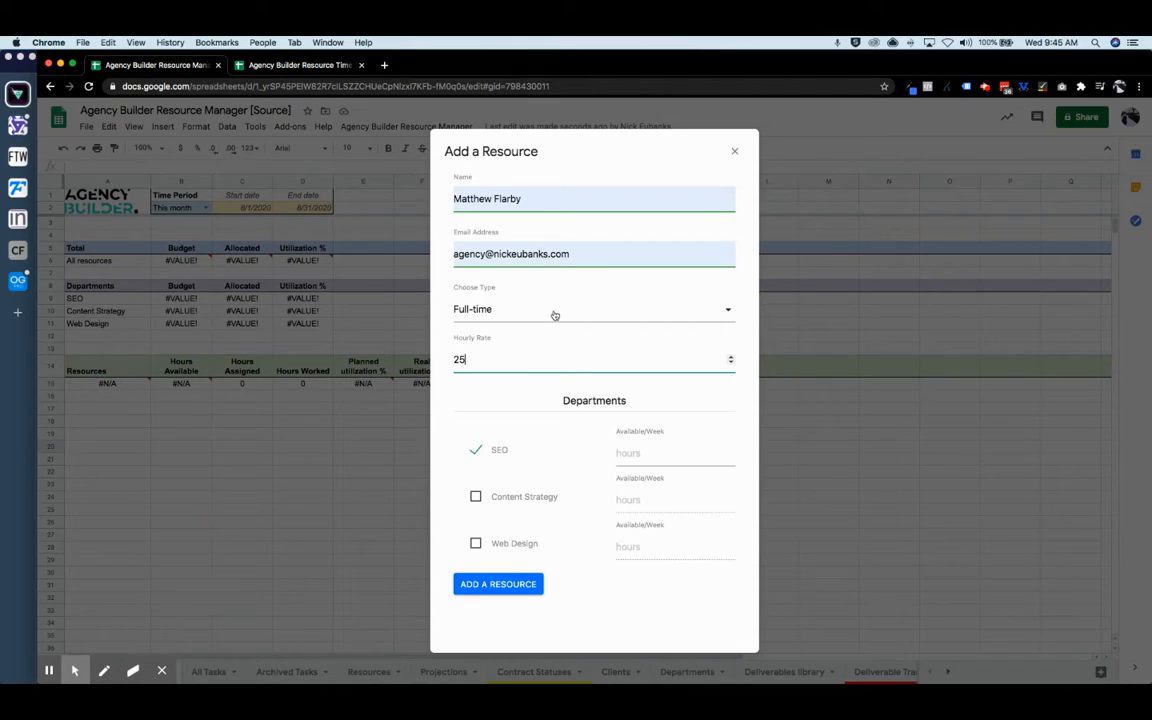
pyautogui.click(659, 452)
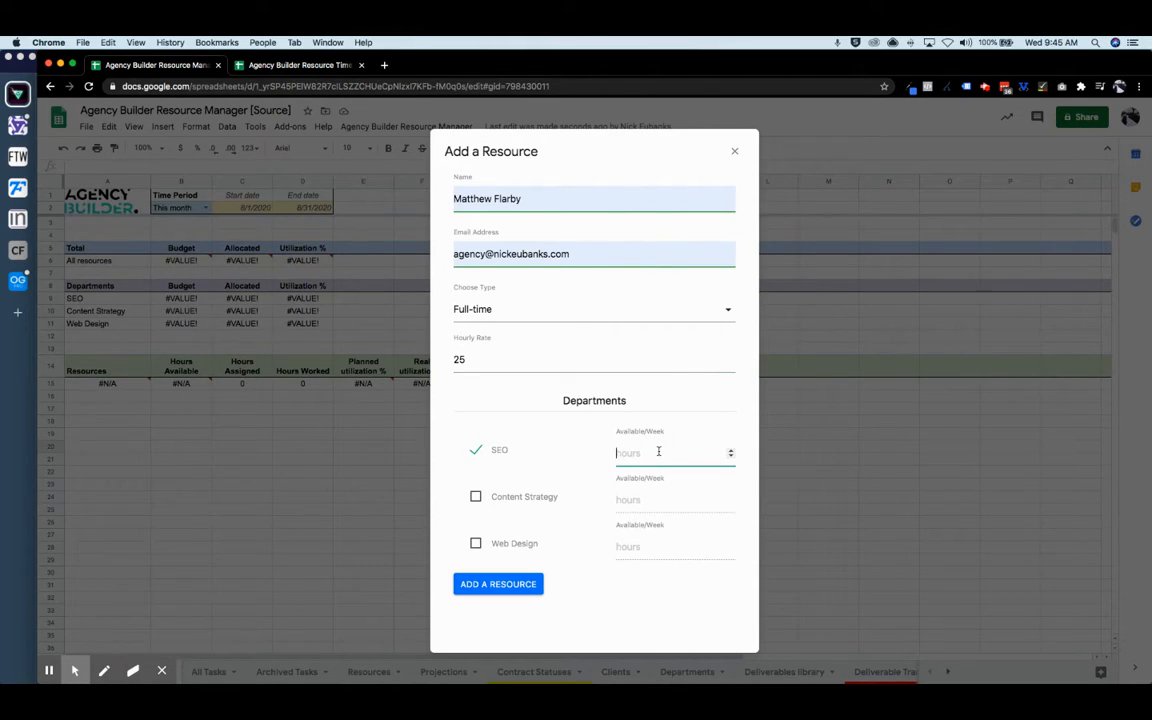
pyautogui.write('20')
pyautogui.click(476, 496)
pyautogui.click(655, 499)
pyautogui.write('2')
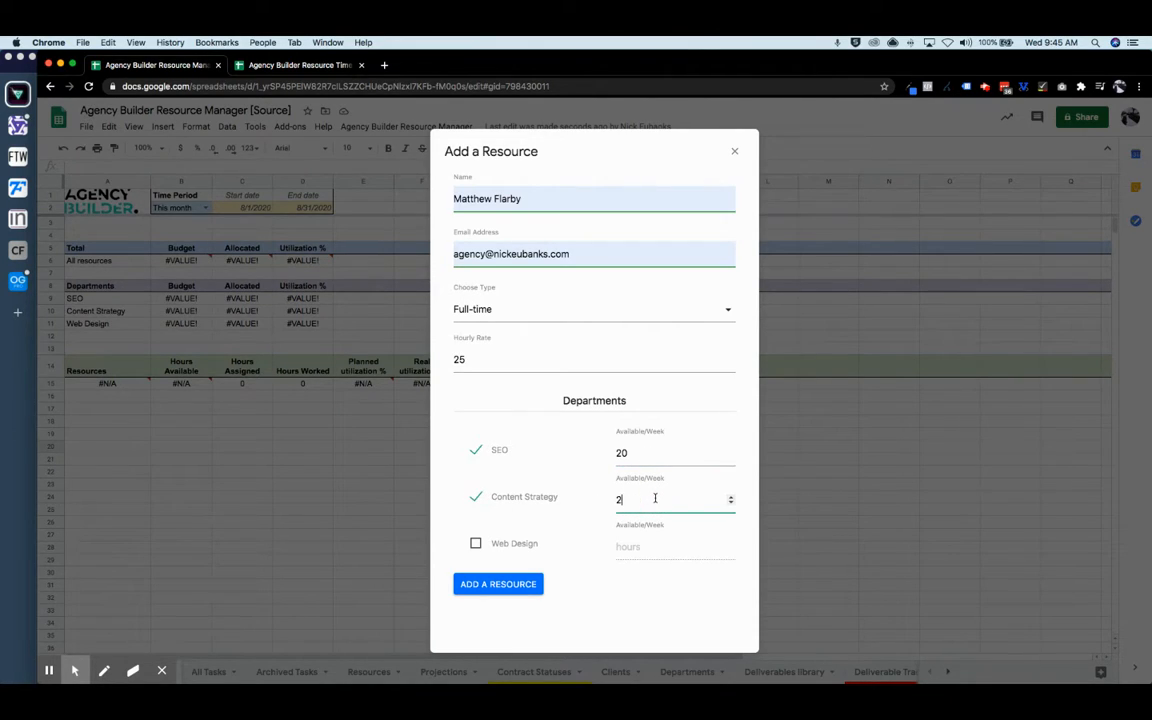
pyautogui.click(476, 497)
# - Append ' - SEO' to the resource's name and create the resource
pyautogui.click(556, 196)
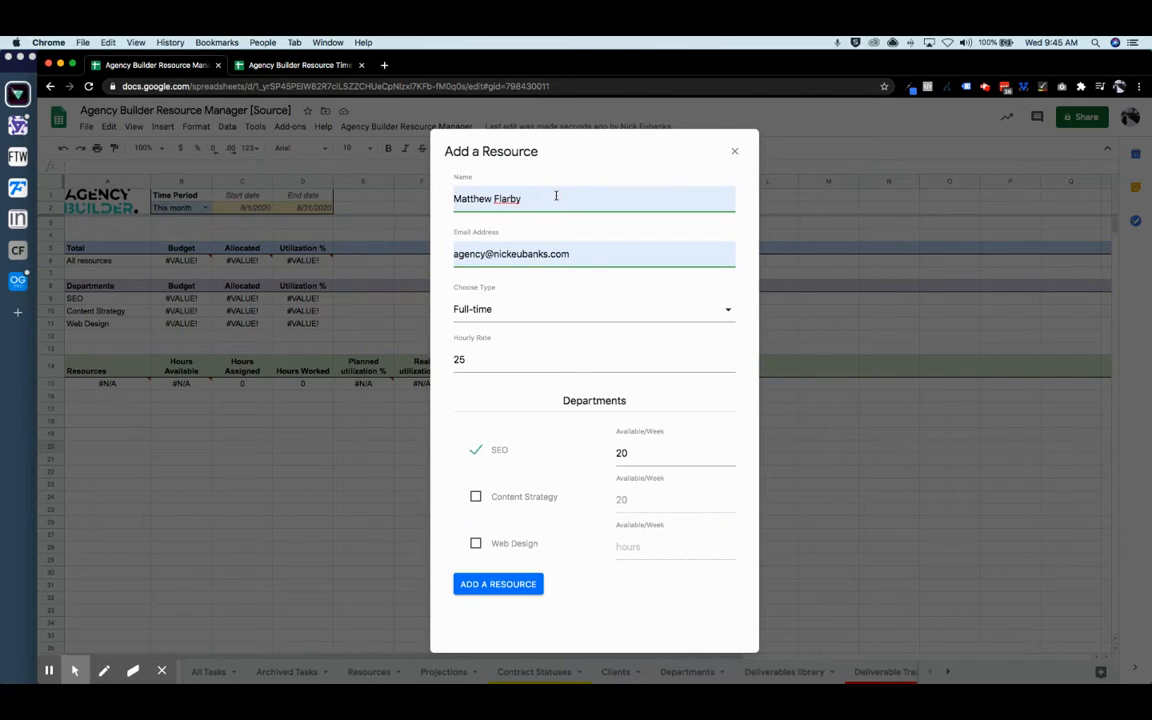
pyautogui.write('- SEO')
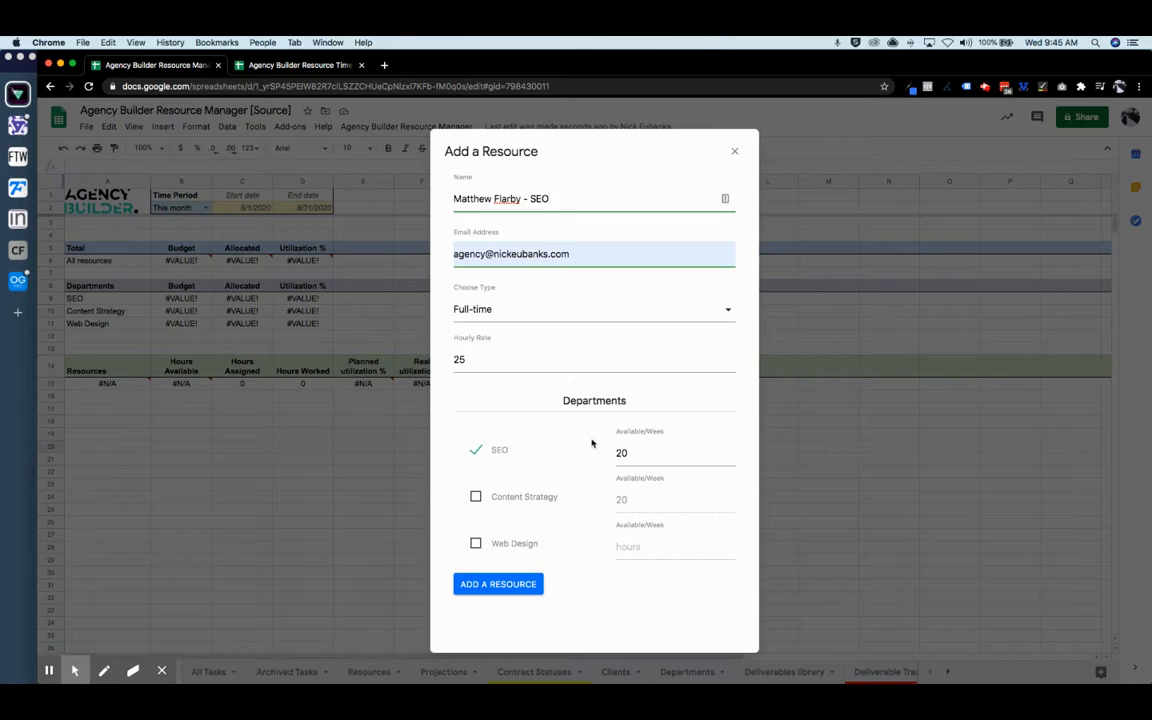
pyautogui.click(516, 582)
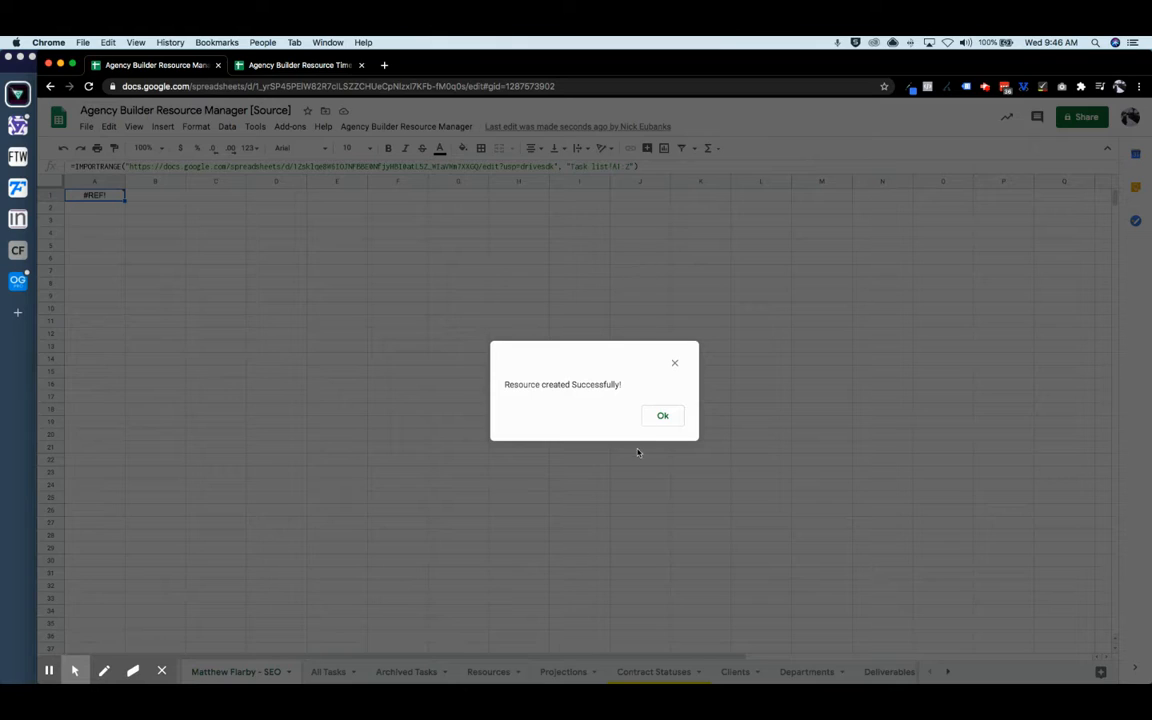
# - Allow the new resource's sheet to import the task list and freeze its header row
pyautogui.click(661, 416)
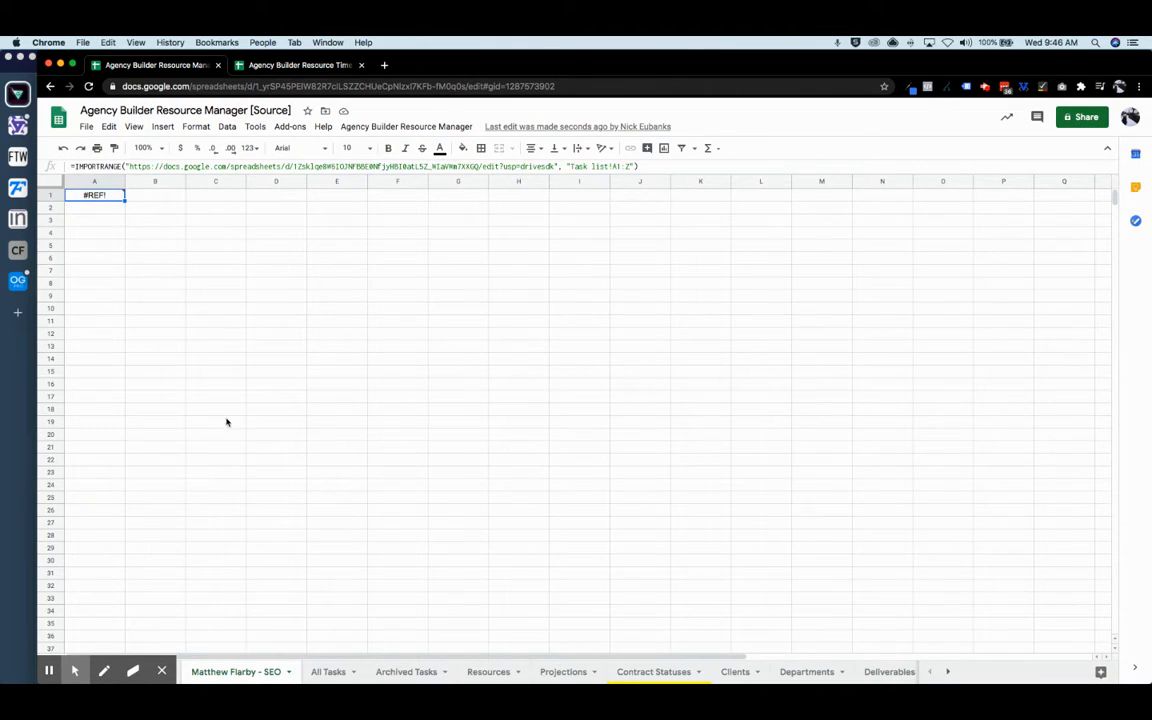
pyautogui.moveTo(104, 195)
pyautogui.click(151, 216)
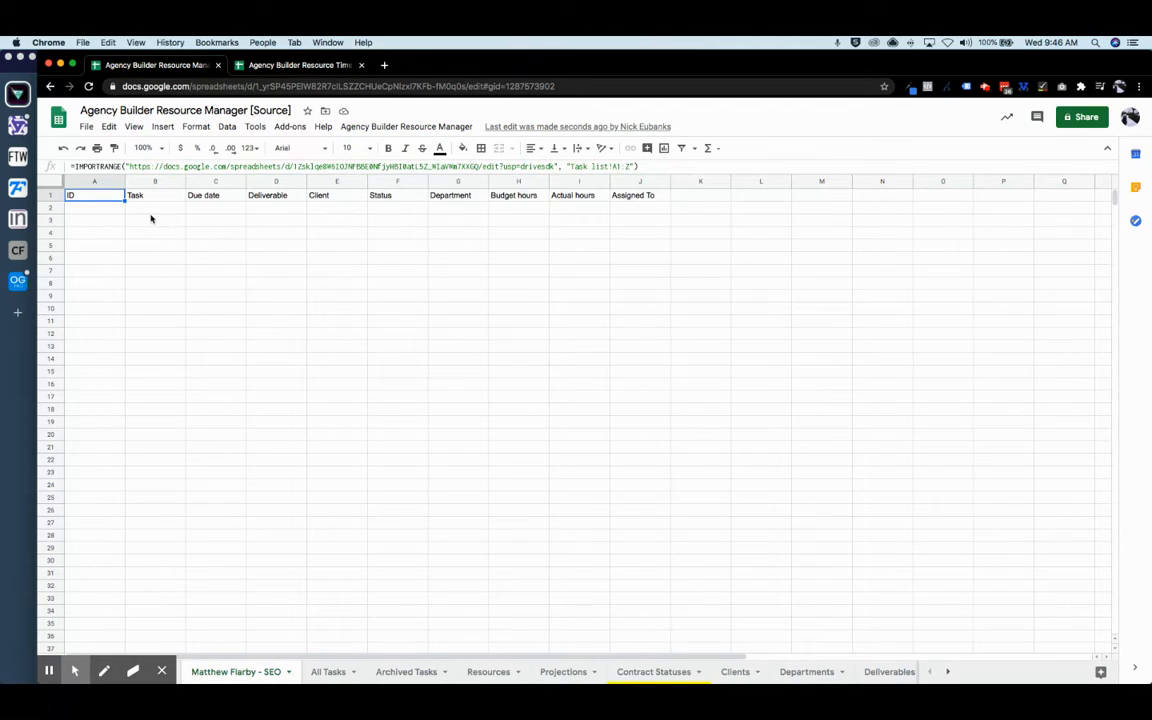
pyautogui.moveTo(55, 187); pyautogui.dragTo(51, 202)
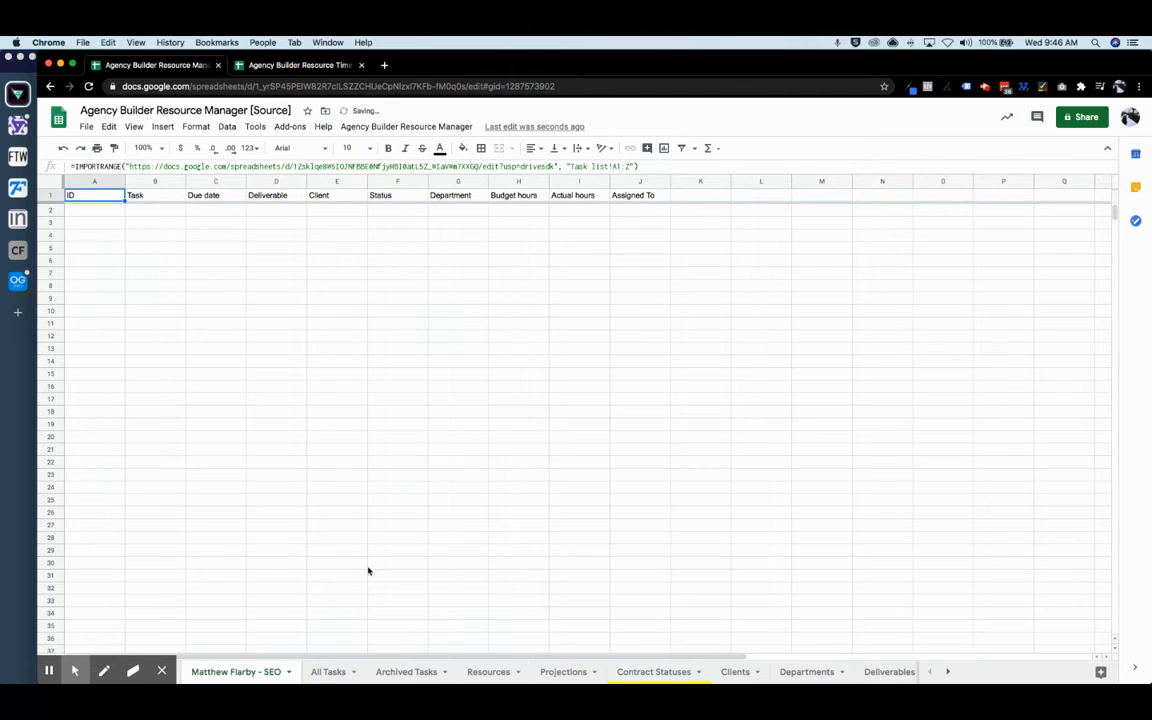
pyautogui.click(400, 127)
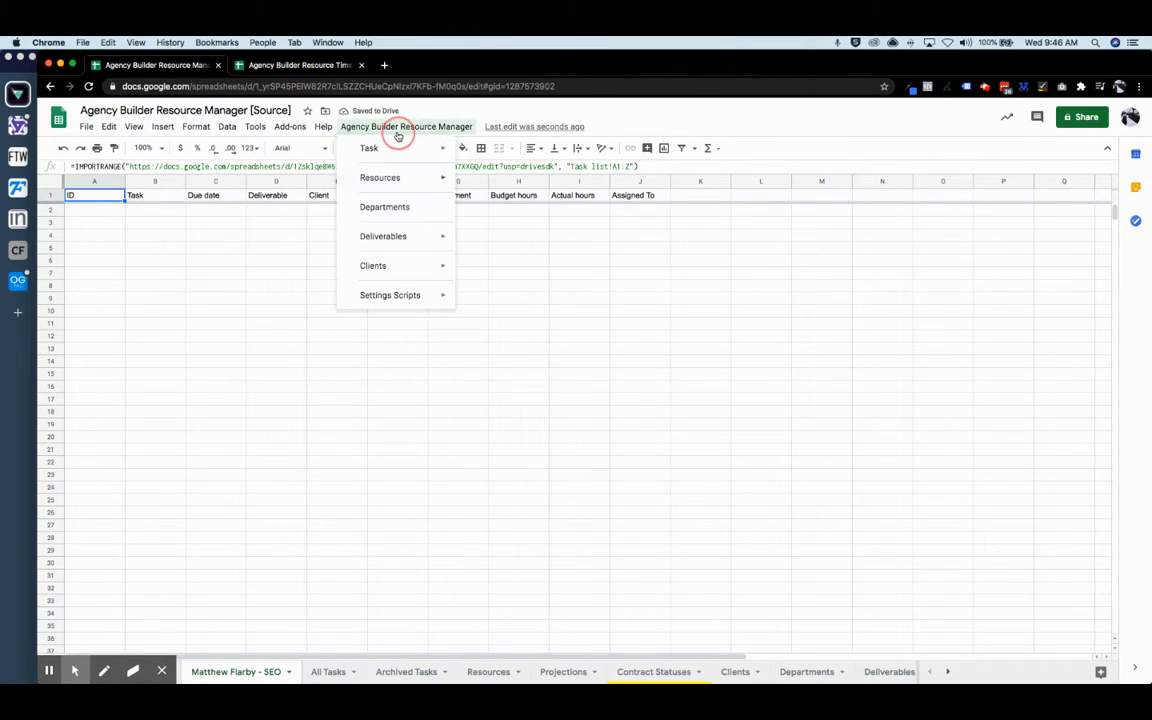
# - Start another new resource and enter the person's name and e-mail address
pyautogui.moveTo(404, 179)
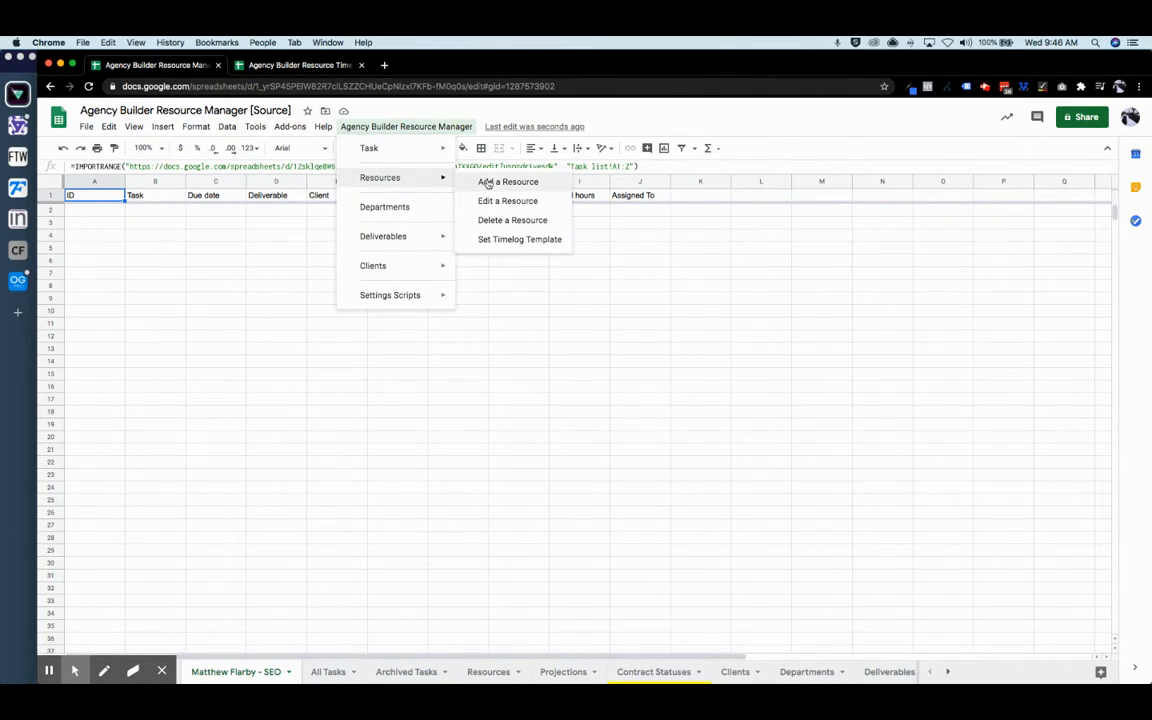
pyautogui.click(489, 182)
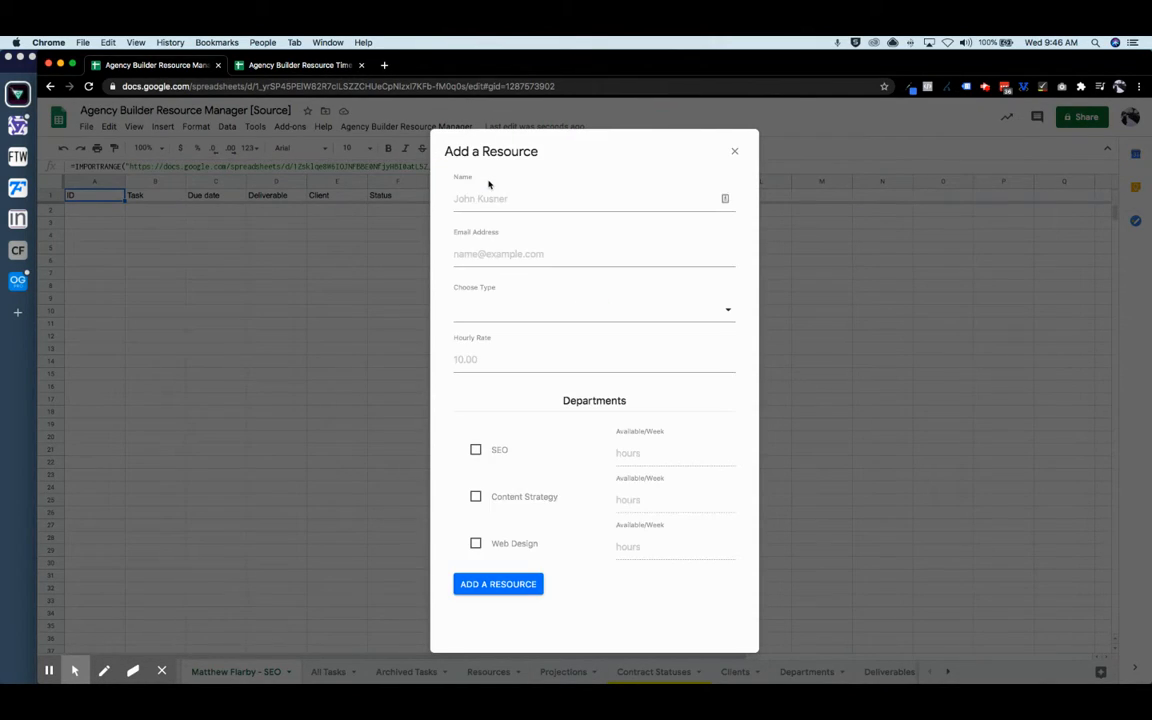
pyautogui.click(483, 199)
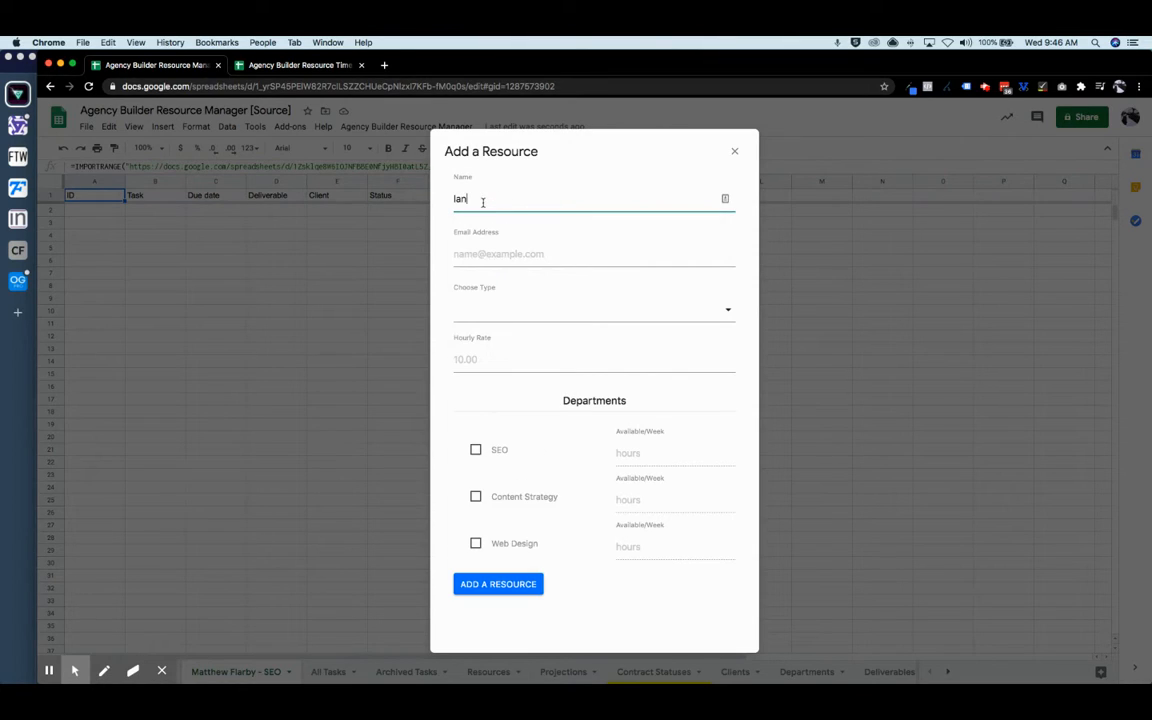
pyautogui.click(490, 254)
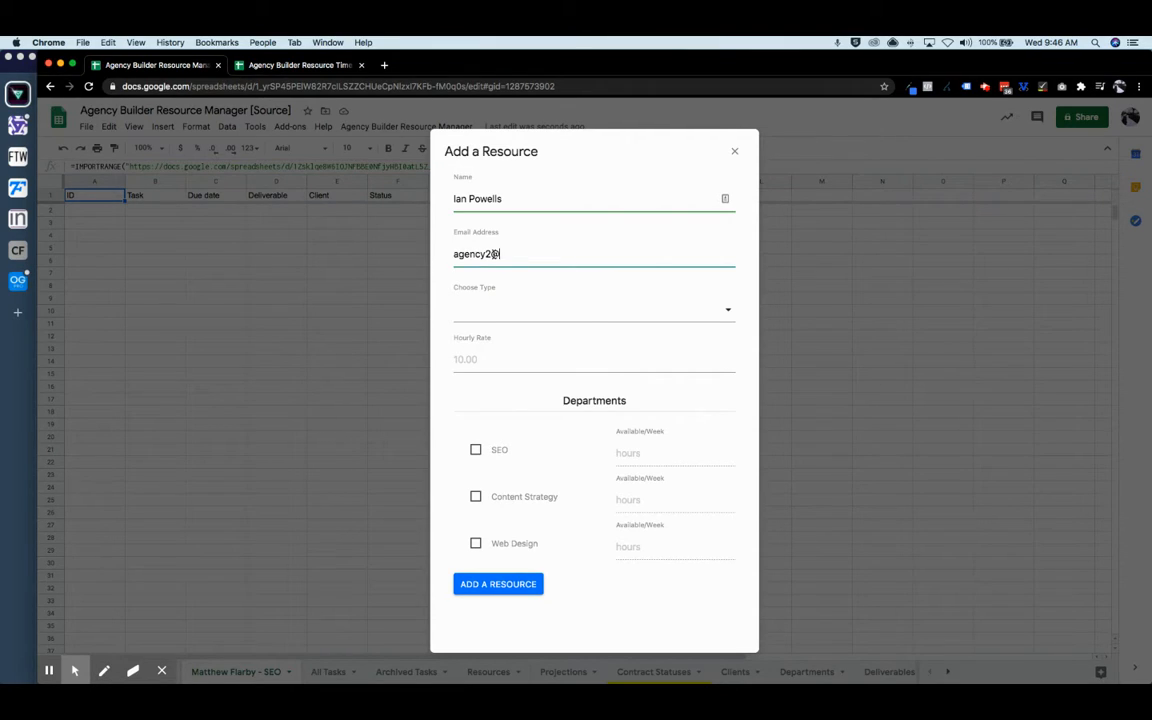
# - Make it Part-time at rate 10 with 20 weekly Content Strategy hours, and create it
pyautogui.click(487, 319)
pyautogui.click(489, 378)
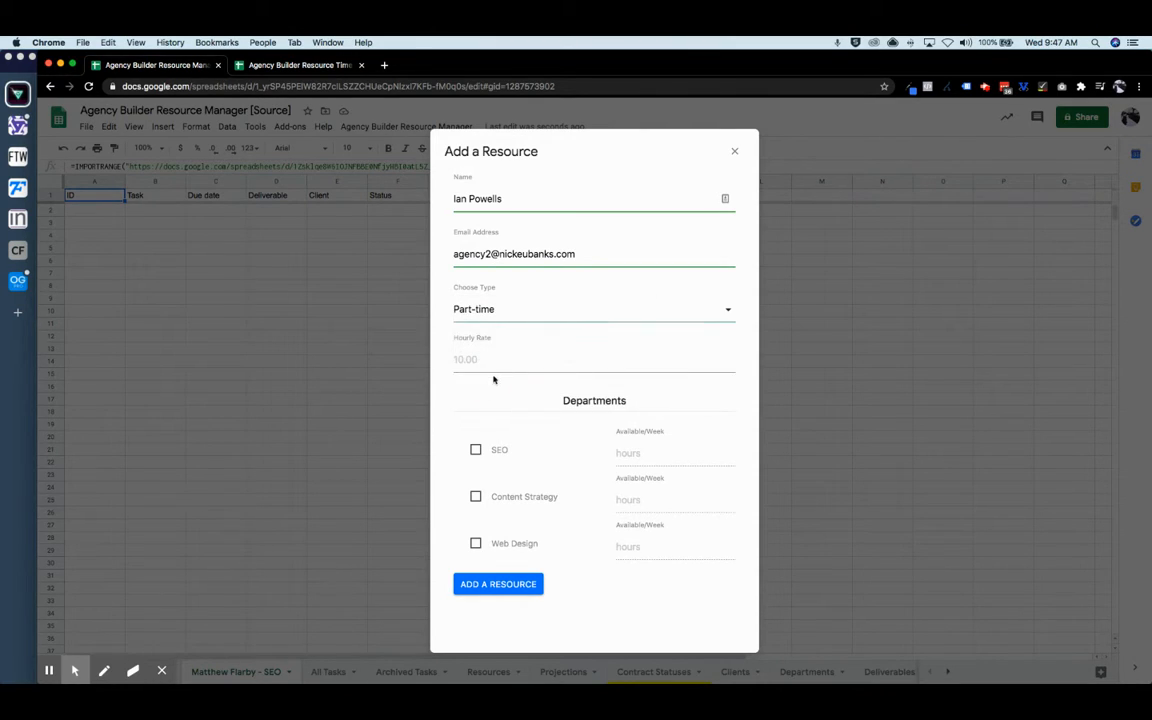
pyautogui.click(500, 366)
pyautogui.write('10')
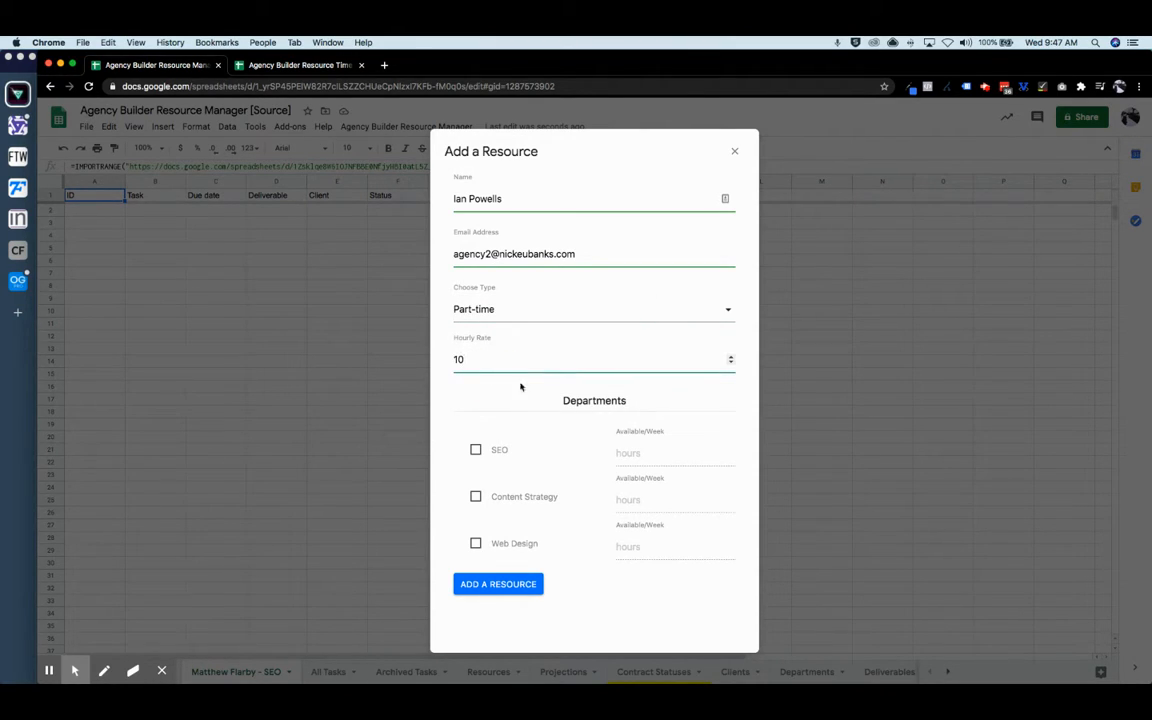
pyautogui.click(475, 496)
pyautogui.click(658, 497)
pyautogui.write('4')
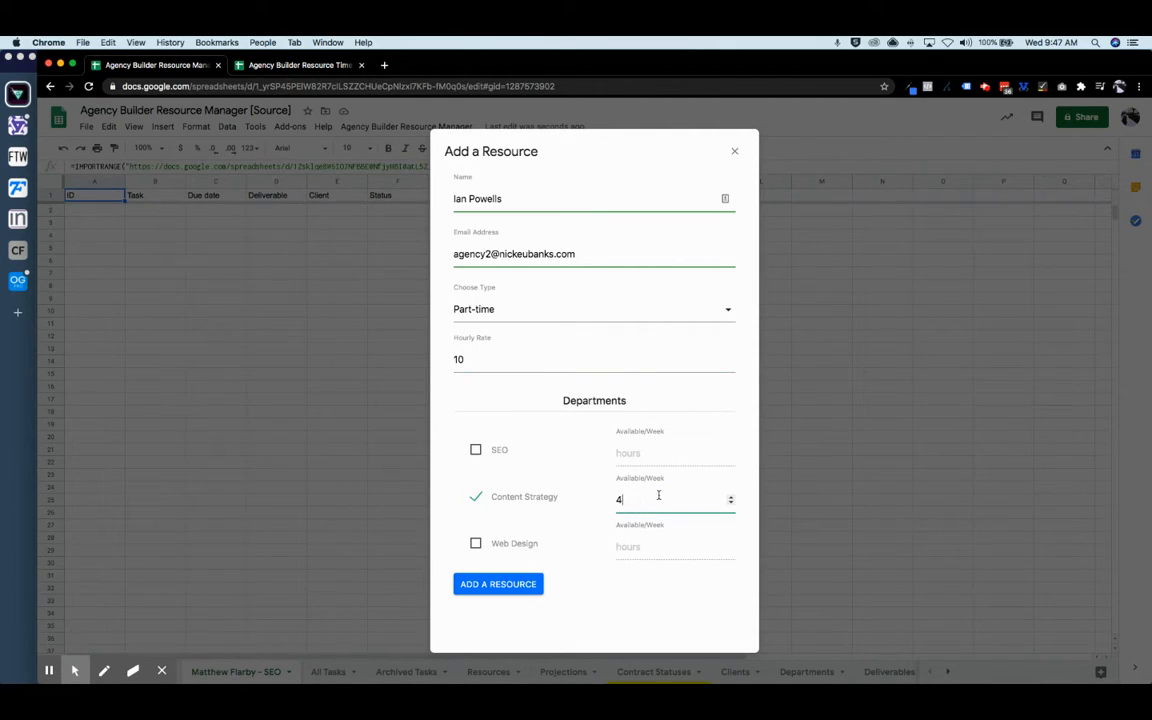
pyautogui.press('BackSpace')
pyautogui.write('20')
pyautogui.click(499, 584)
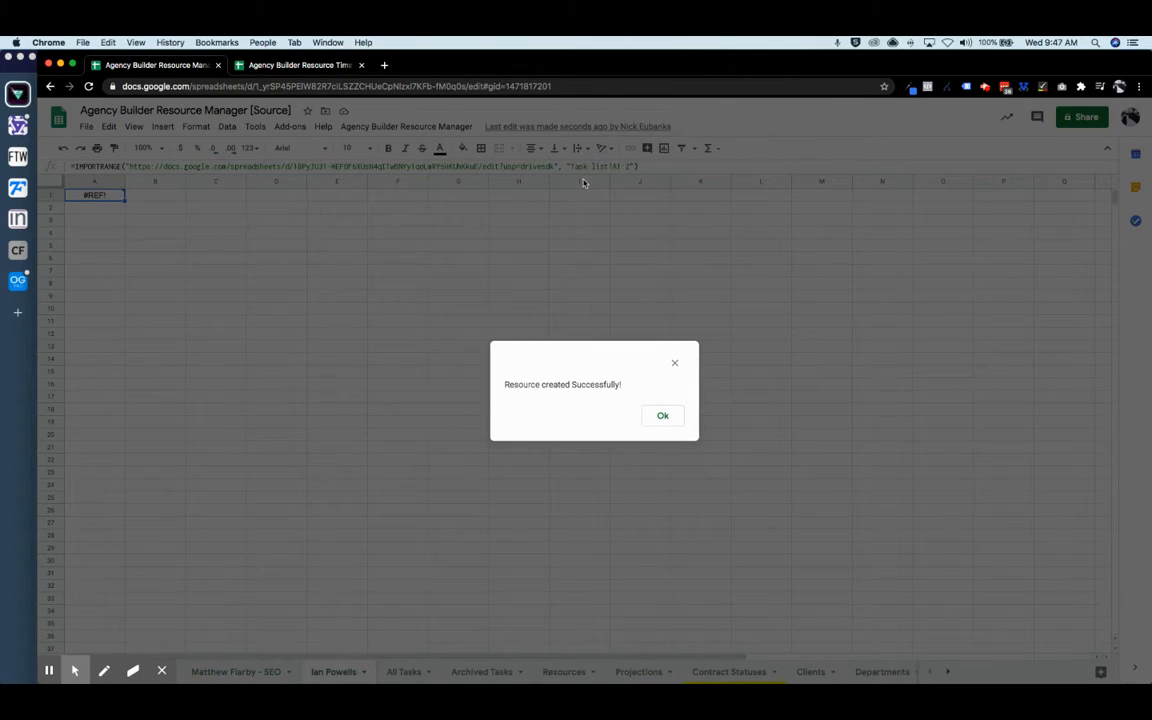
# - Freeze the header row of the second resource's sheet
pyautogui.click(662, 415)
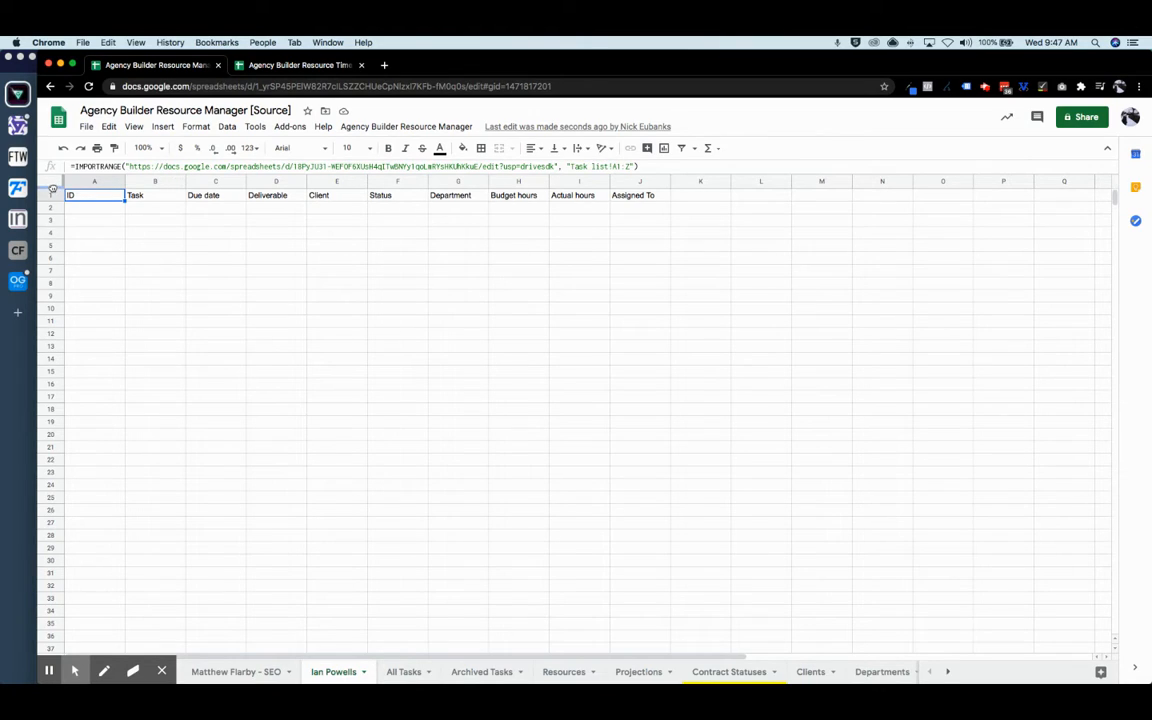
pyautogui.moveTo(53, 189); pyautogui.dragTo(52, 205)
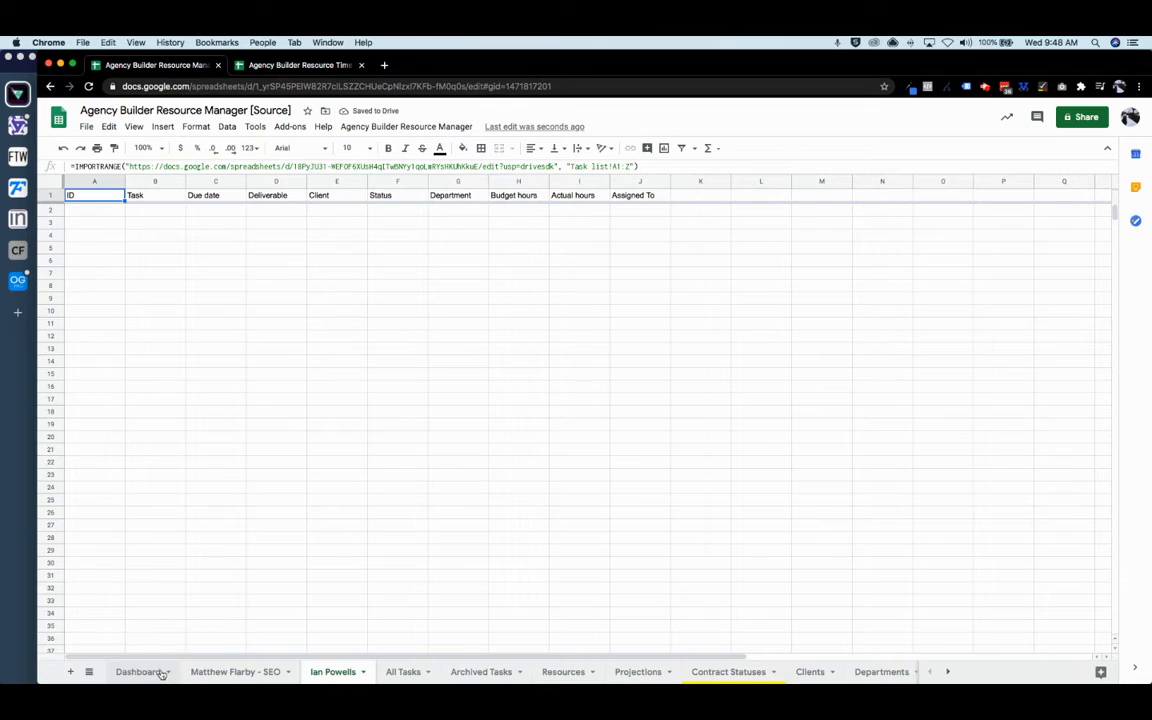
pyautogui.click(137, 672)
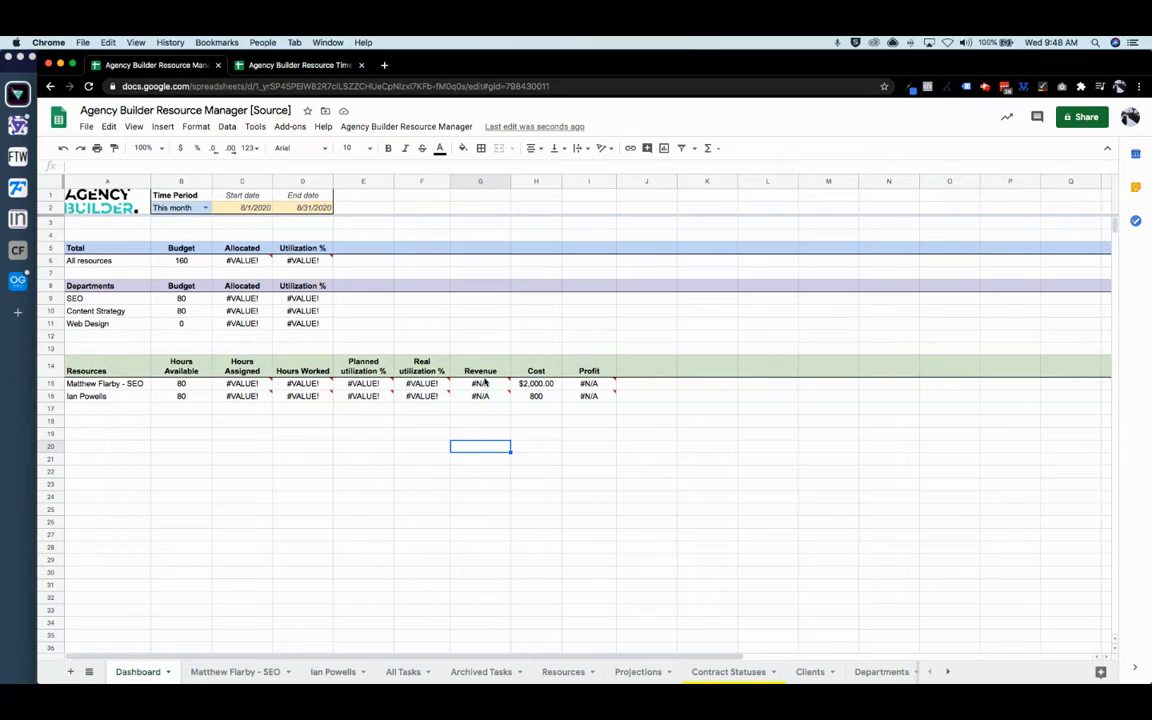
# - On the Dashboard, format G15:I16 as currency and utilization E15:F16 as percentages
pyautogui.click(536, 397)
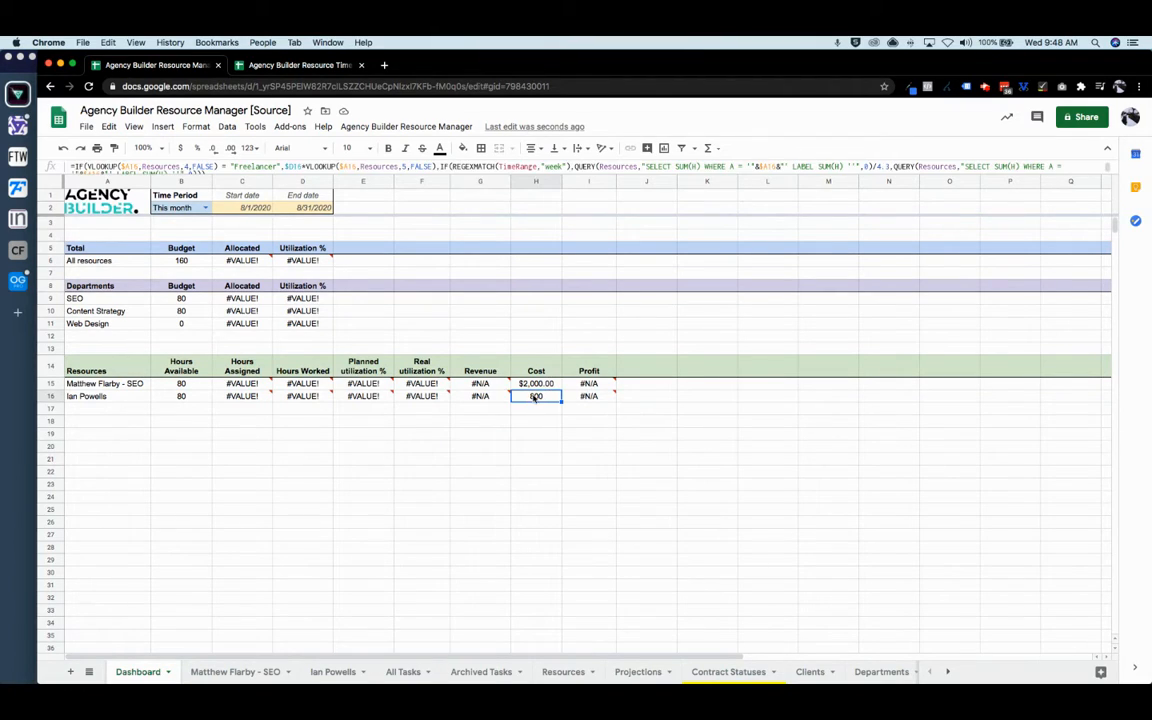
pyautogui.moveTo(605, 403); pyautogui.dragTo(480, 384)
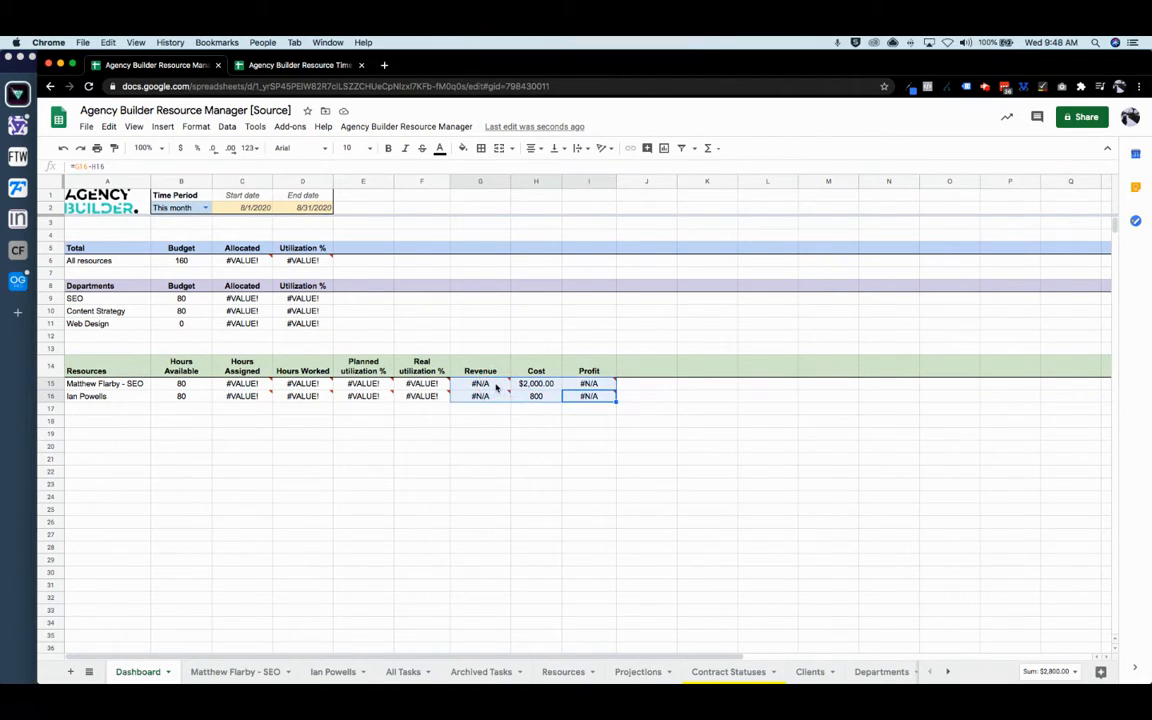
pyautogui.click(181, 149)
pyautogui.moveTo(421, 383); pyautogui.dragTo(375, 398)
pyautogui.click(196, 149)
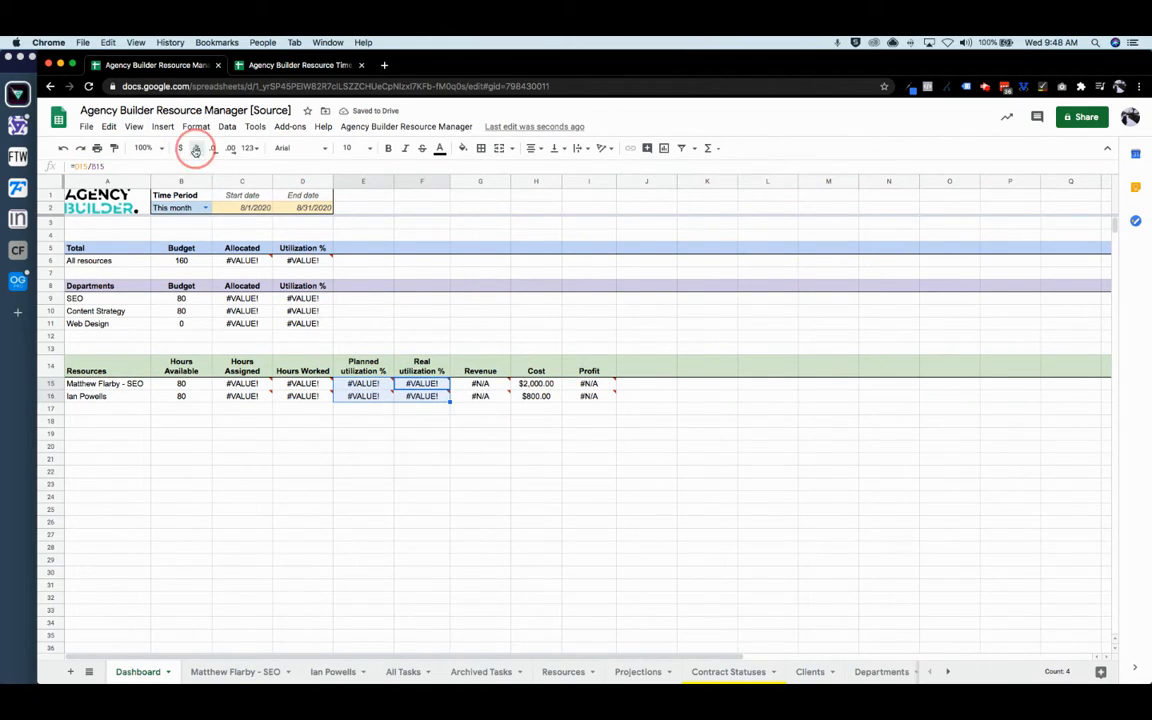
pyautogui.click(442, 460)
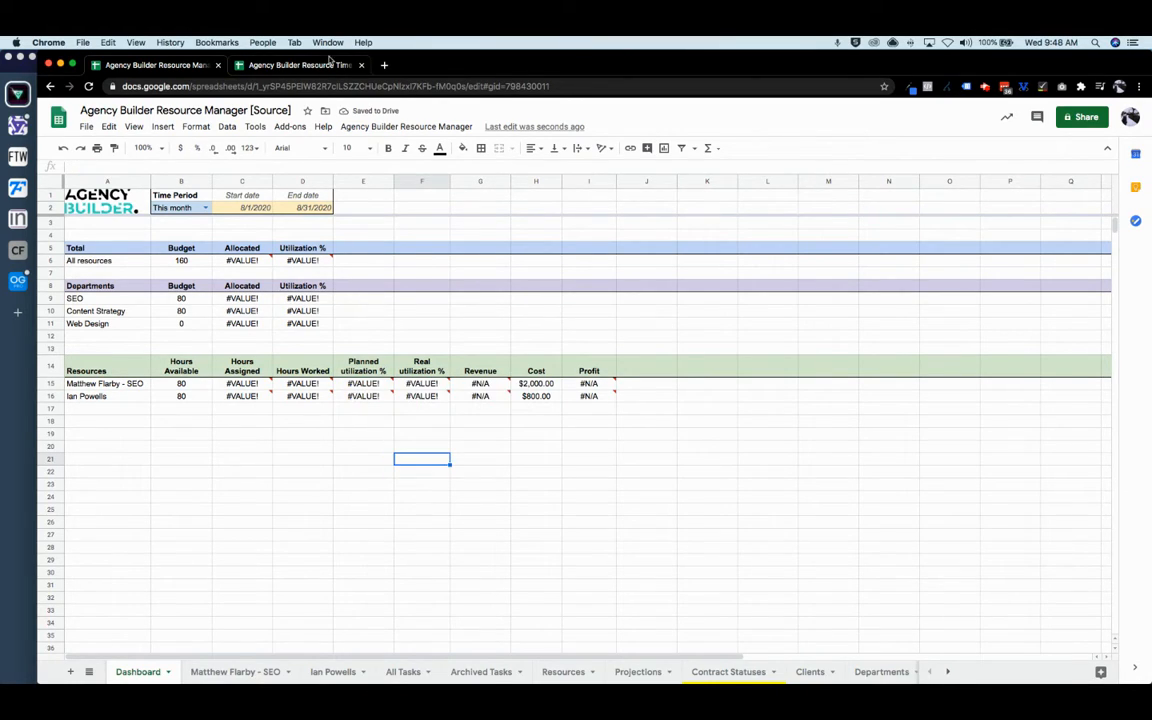
# - Start adding tasks for the SEO Audit deliverable for client Acme, inc
pyautogui.click(397, 128)
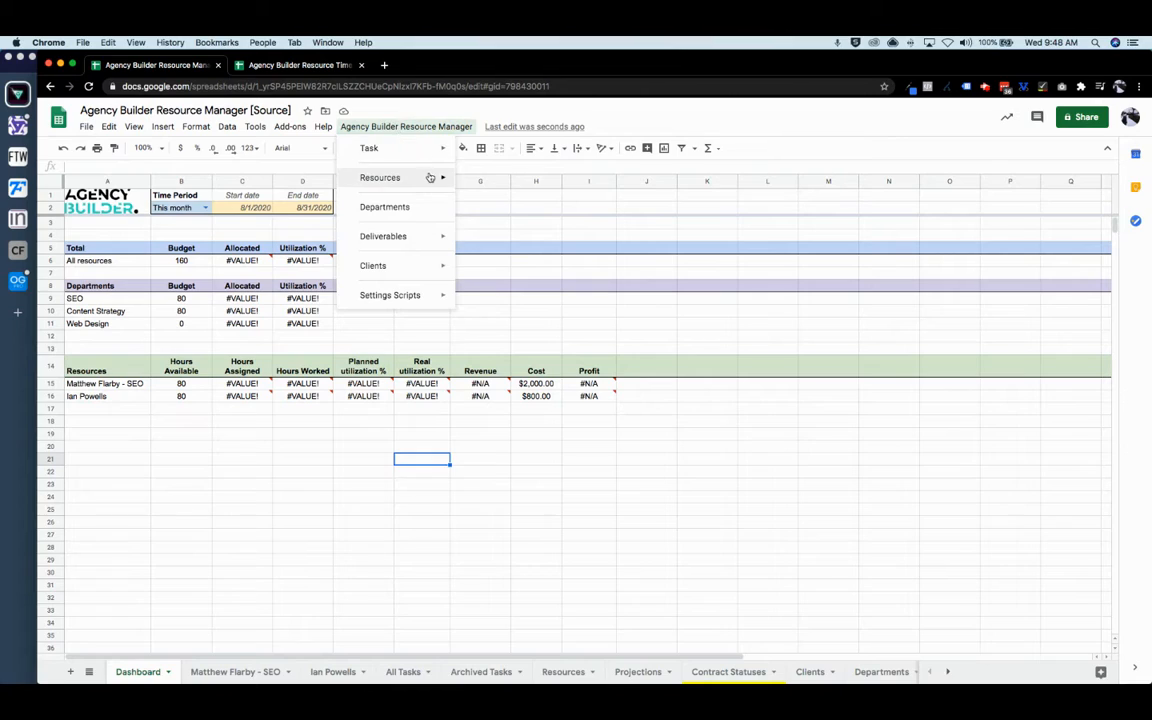
pyautogui.moveTo(440, 149)
pyautogui.click(494, 155)
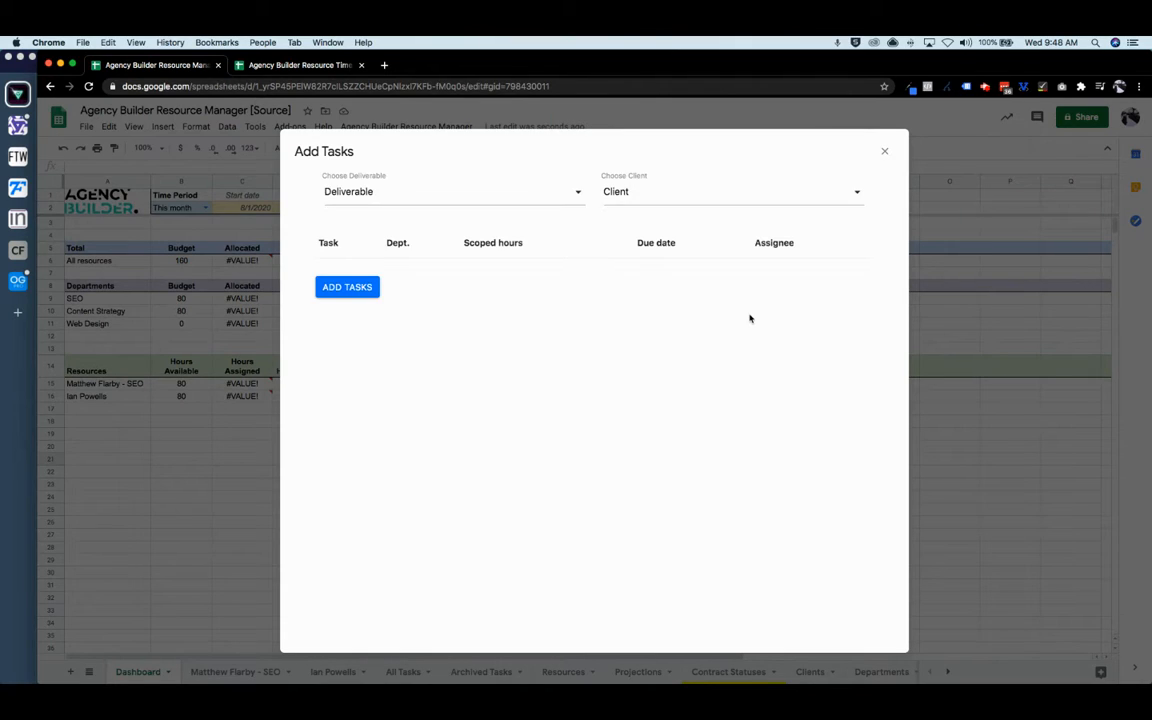
pyautogui.click(578, 192)
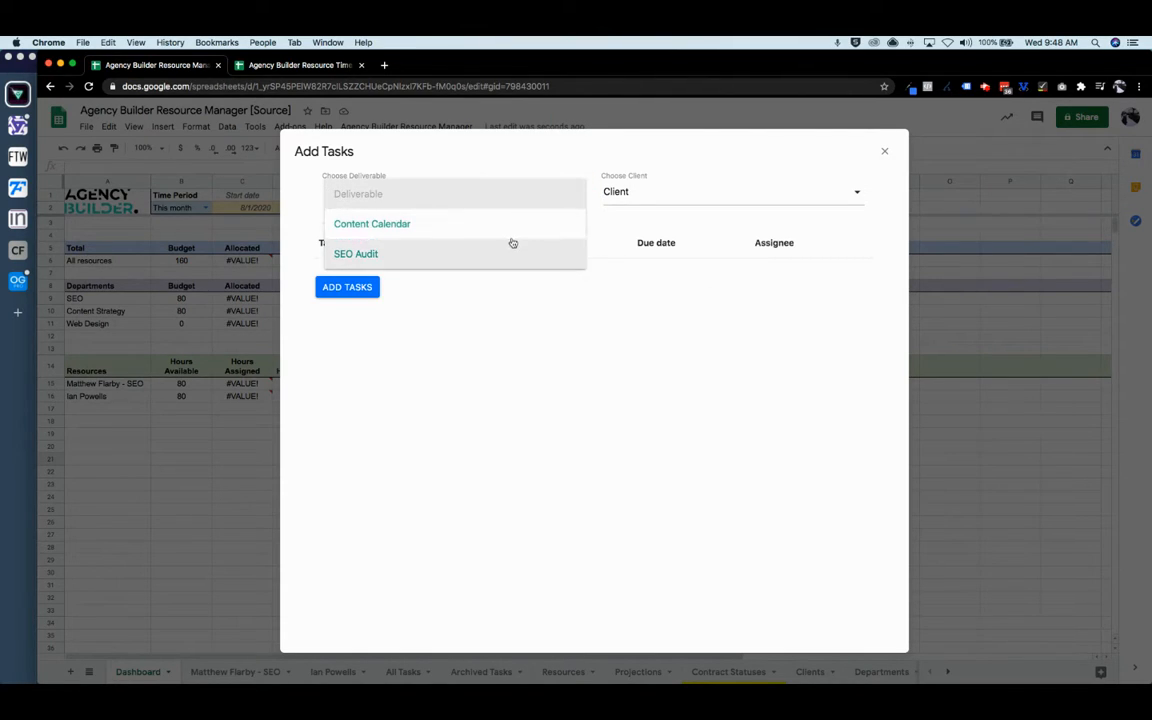
pyautogui.click(513, 254)
pyautogui.click(681, 193)
pyautogui.click(674, 224)
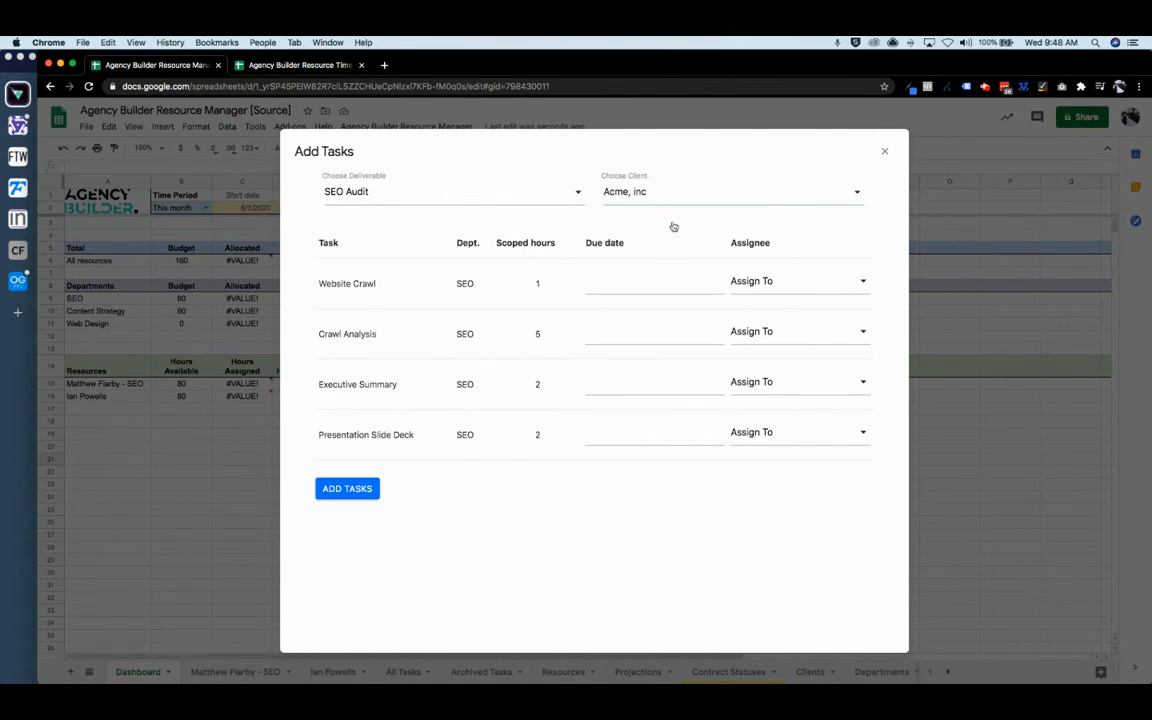
# - Assign Website Crawl (due August 28) and Crawl Analysis (due August 24) to the SEO resource
pyautogui.click(610, 293)
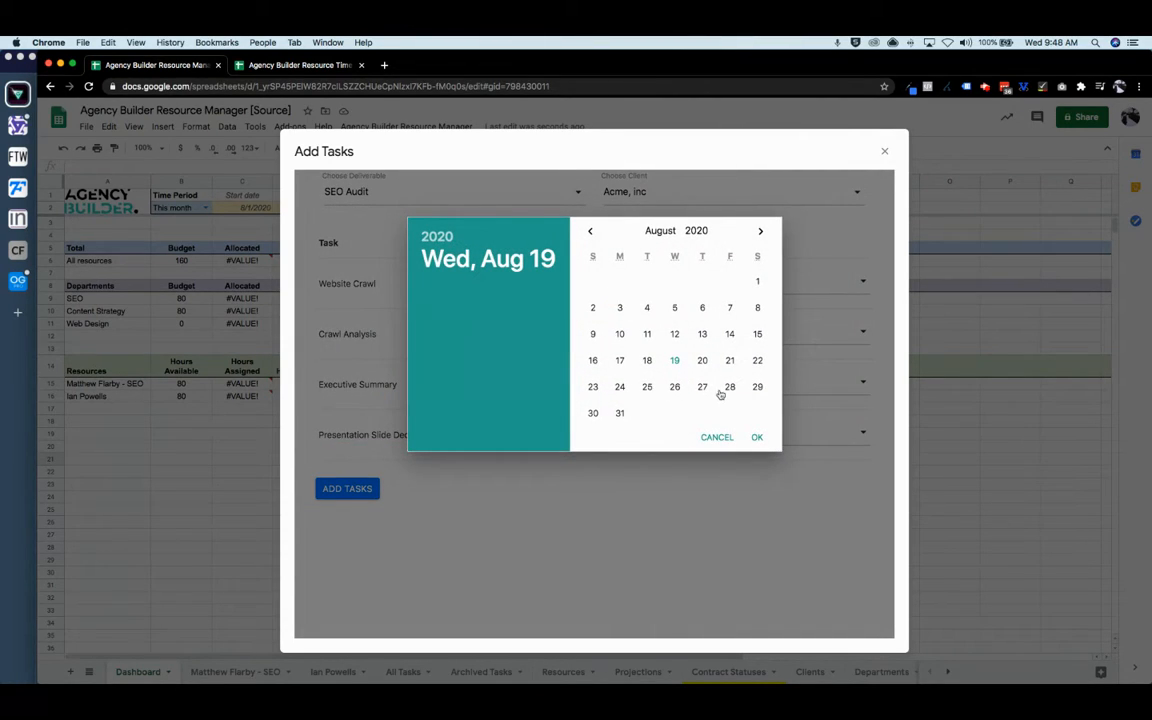
pyautogui.click(730, 387)
pyautogui.click(757, 437)
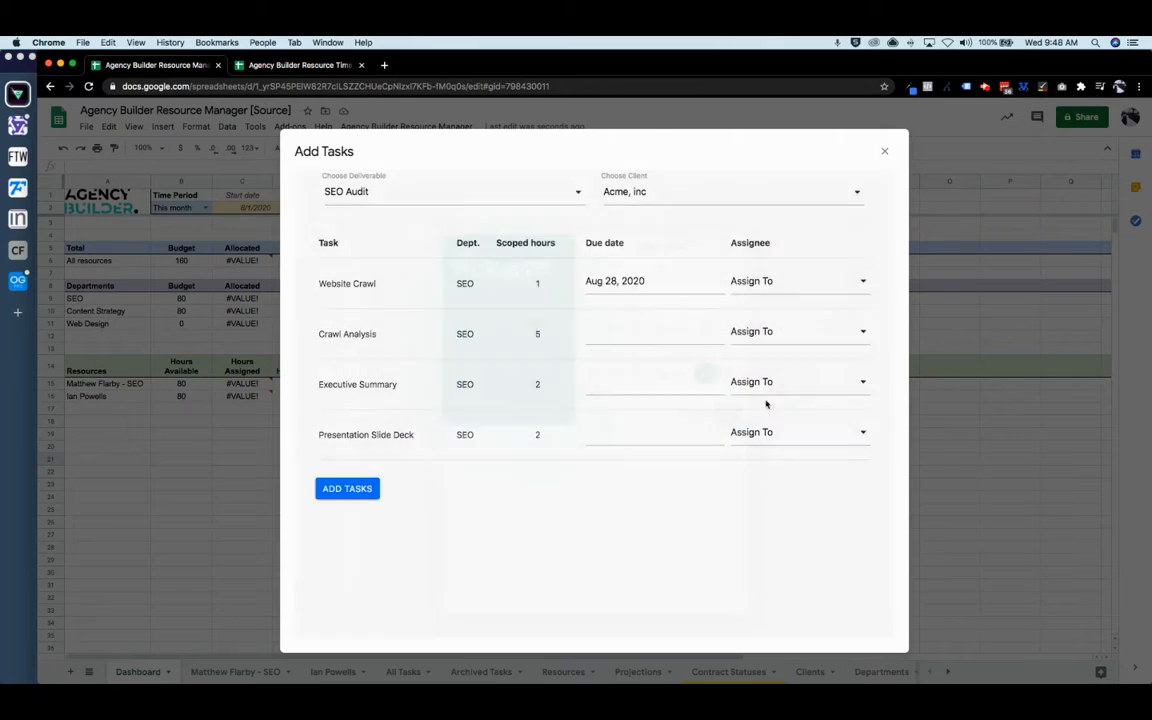
pyautogui.click(753, 283)
pyautogui.click(771, 311)
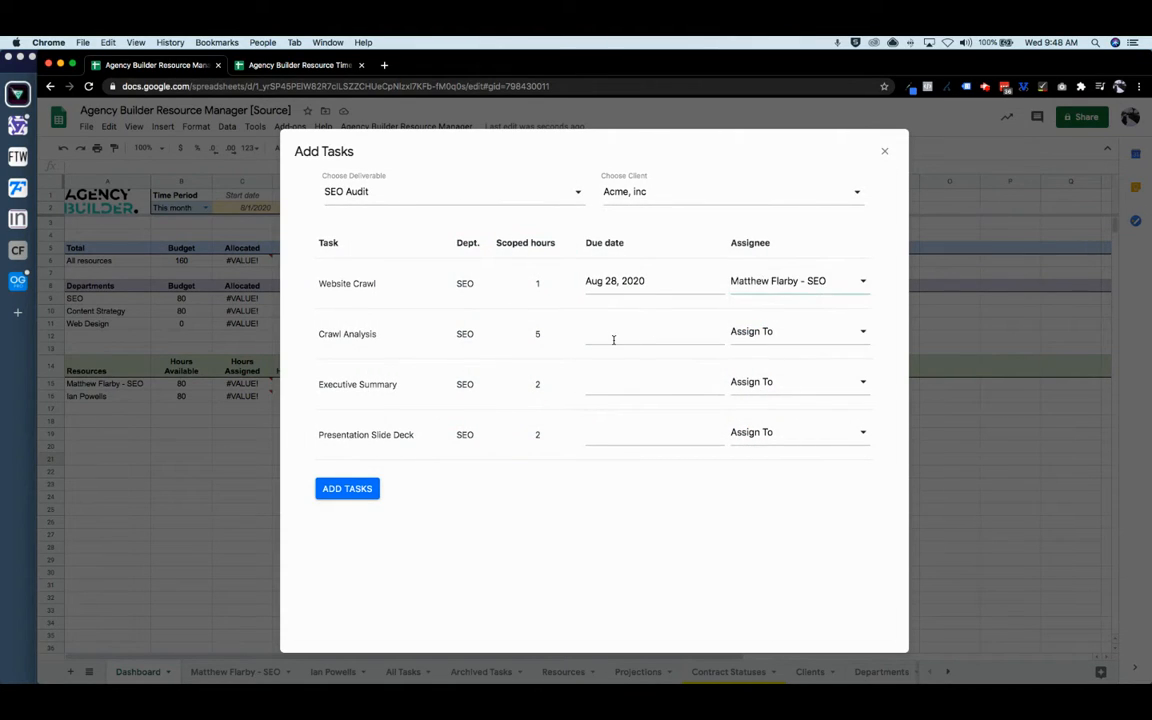
pyautogui.click(624, 336)
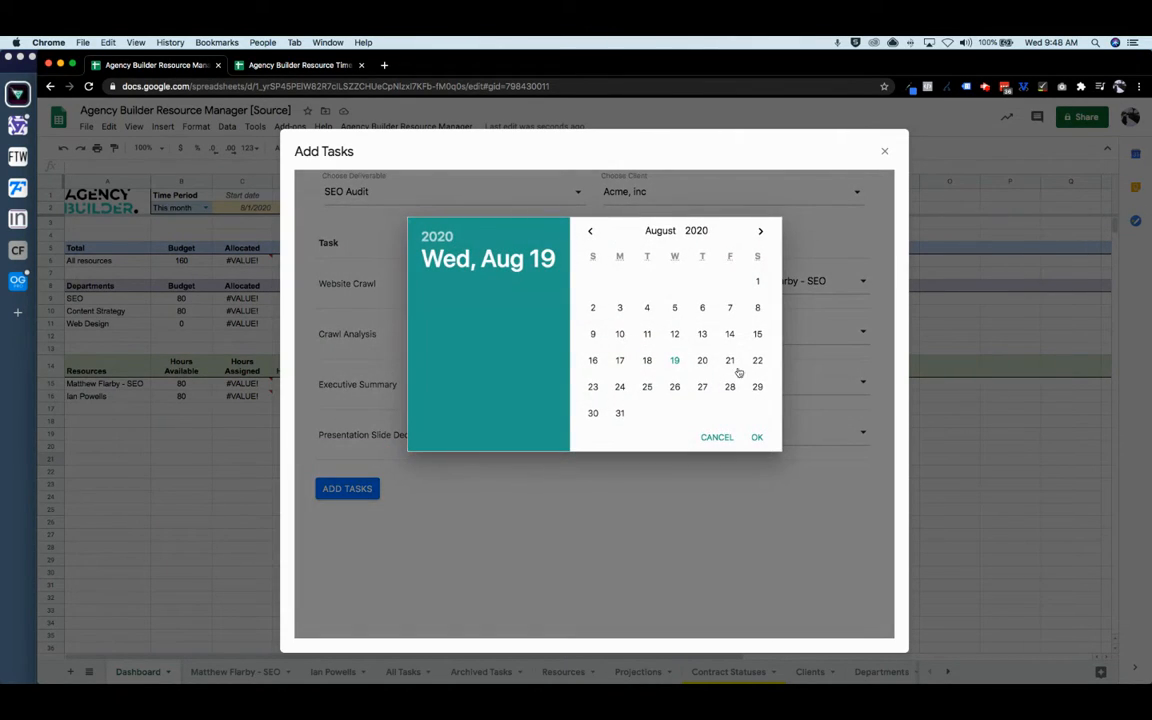
pyautogui.click(619, 388)
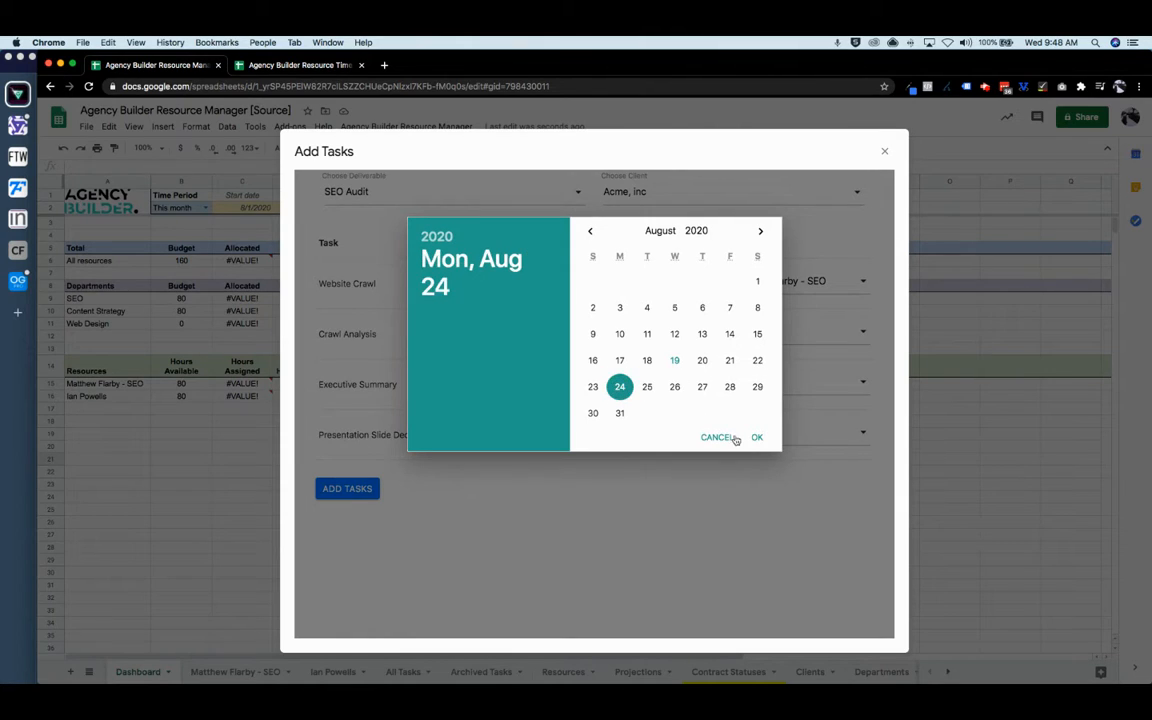
pyautogui.click(757, 437)
pyautogui.click(769, 340)
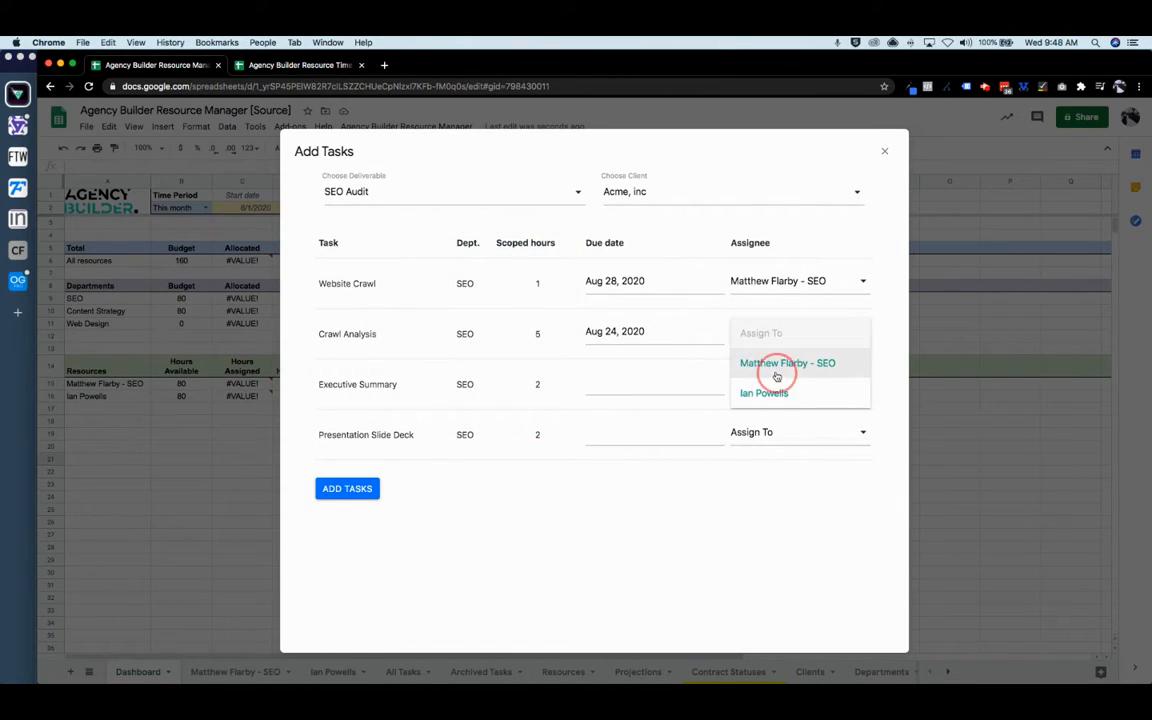
pyautogui.click(777, 364)
# - Give Executive Summary (Aug 26) to the SEO resource and Presentation Slide Deck (Aug 28) to the new resource, then add the tasks
pyautogui.click(645, 385)
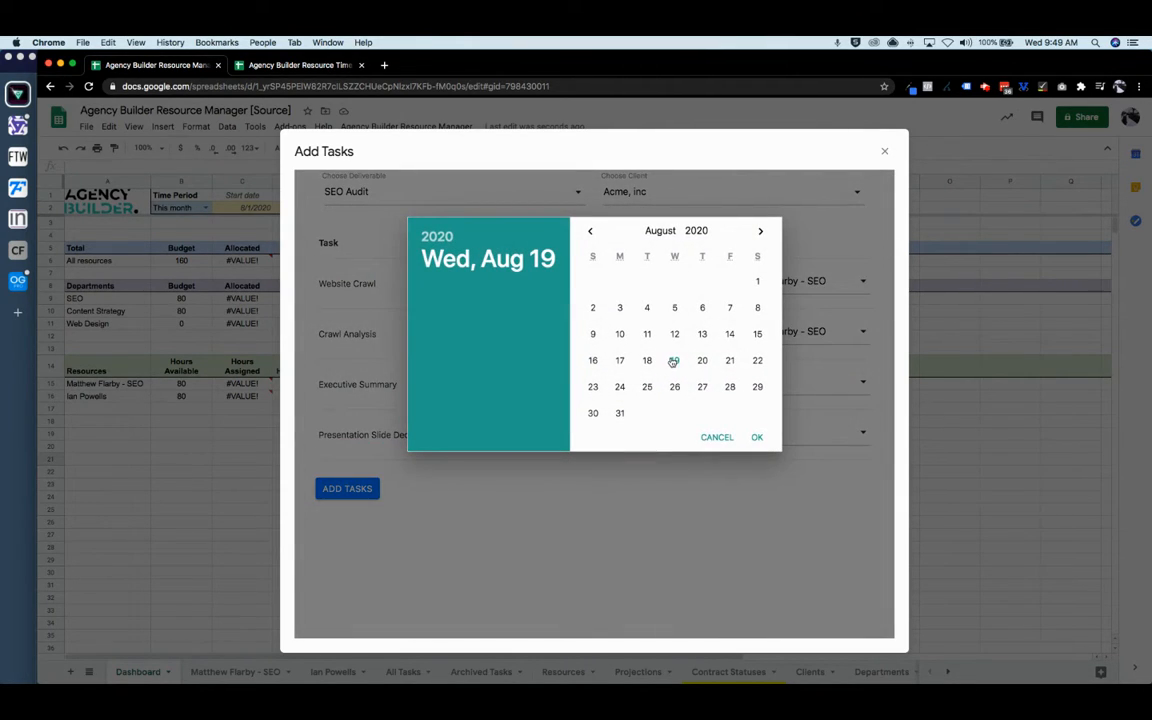
pyautogui.click(674, 389)
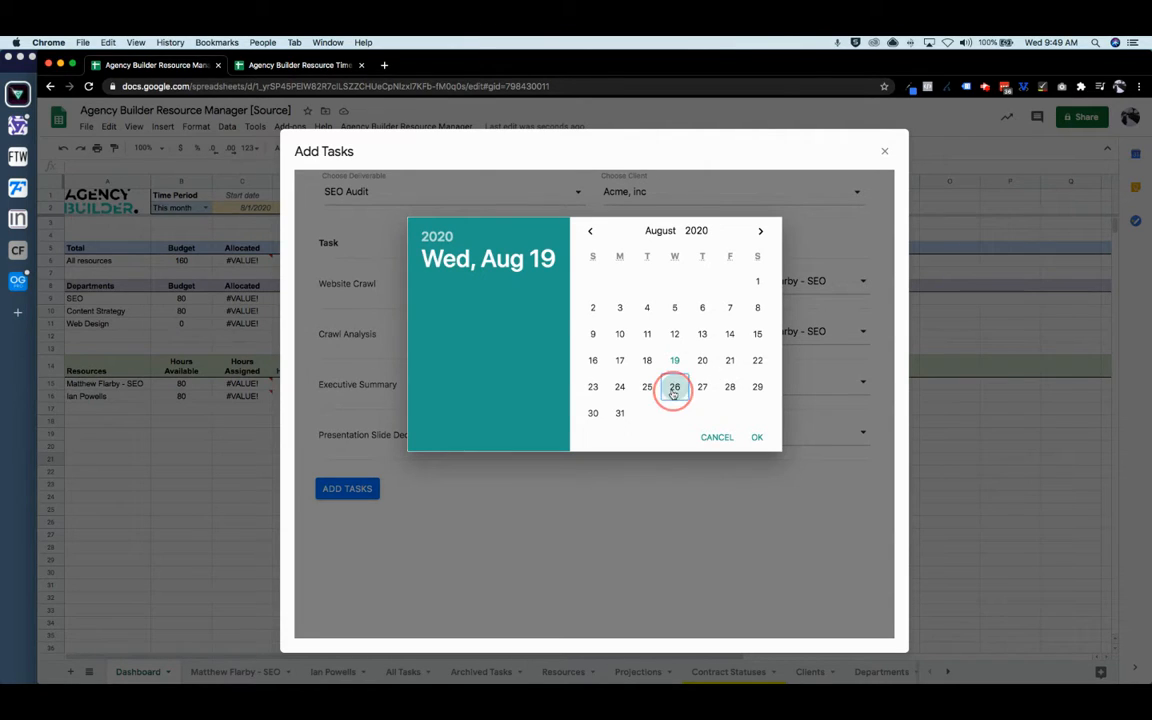
pyautogui.click(756, 438)
pyautogui.click(760, 382)
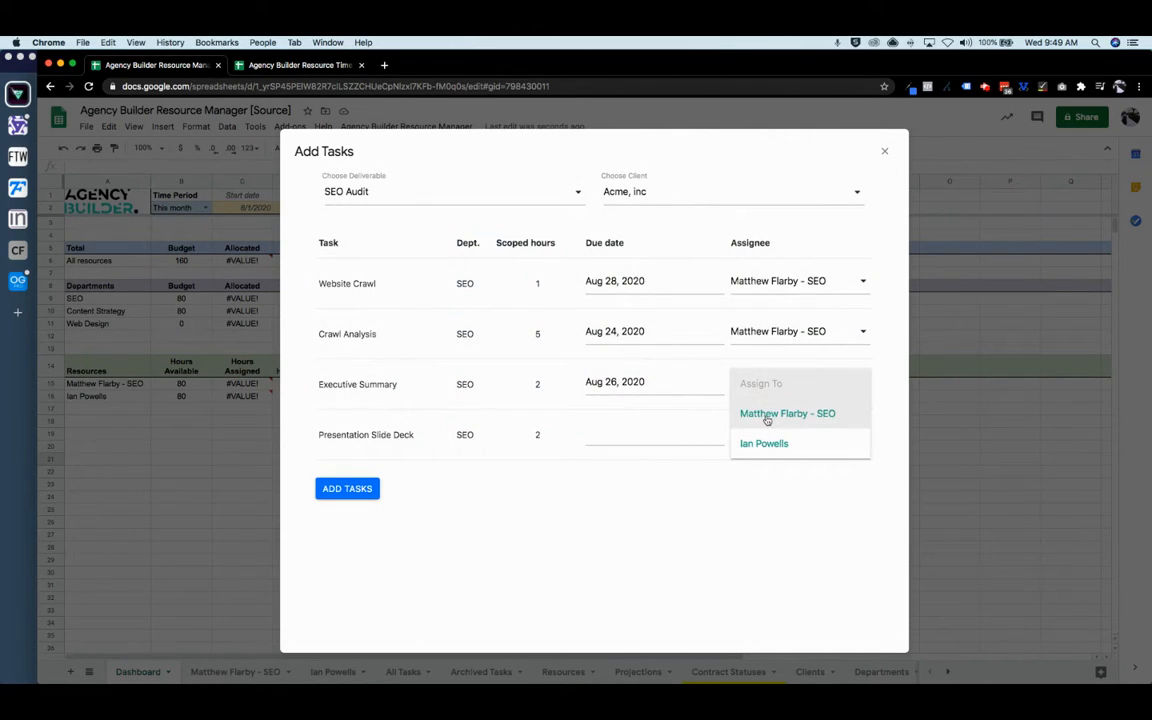
pyautogui.click(767, 418)
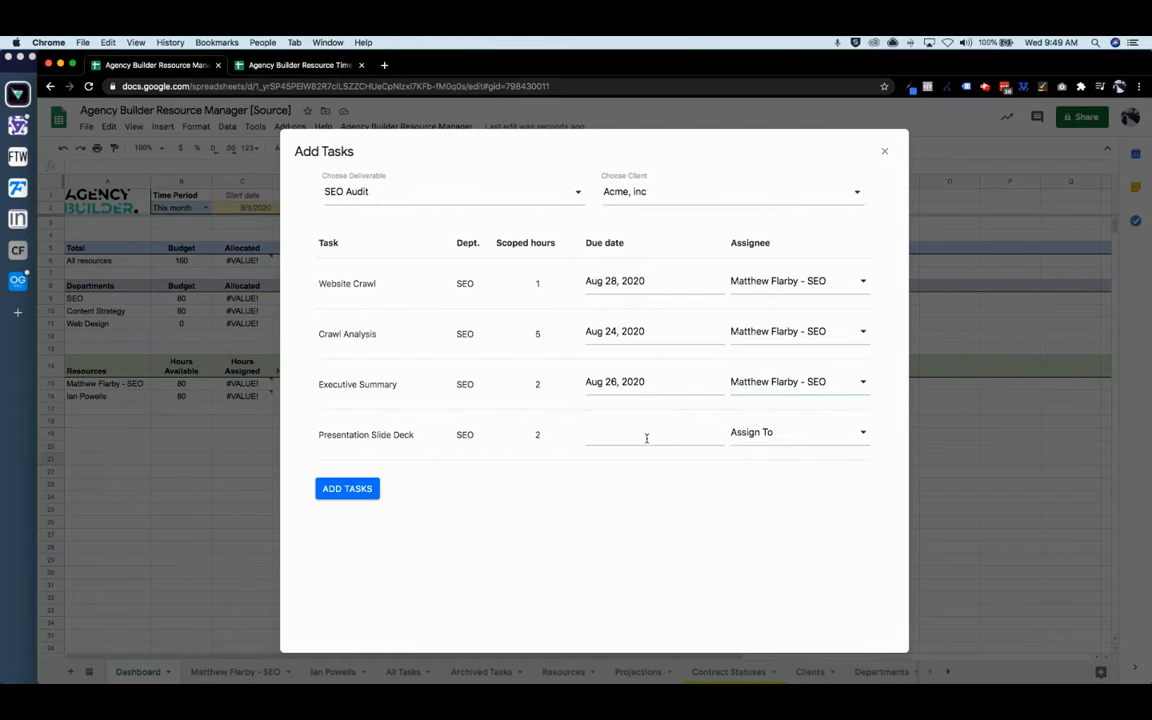
pyautogui.click(645, 436)
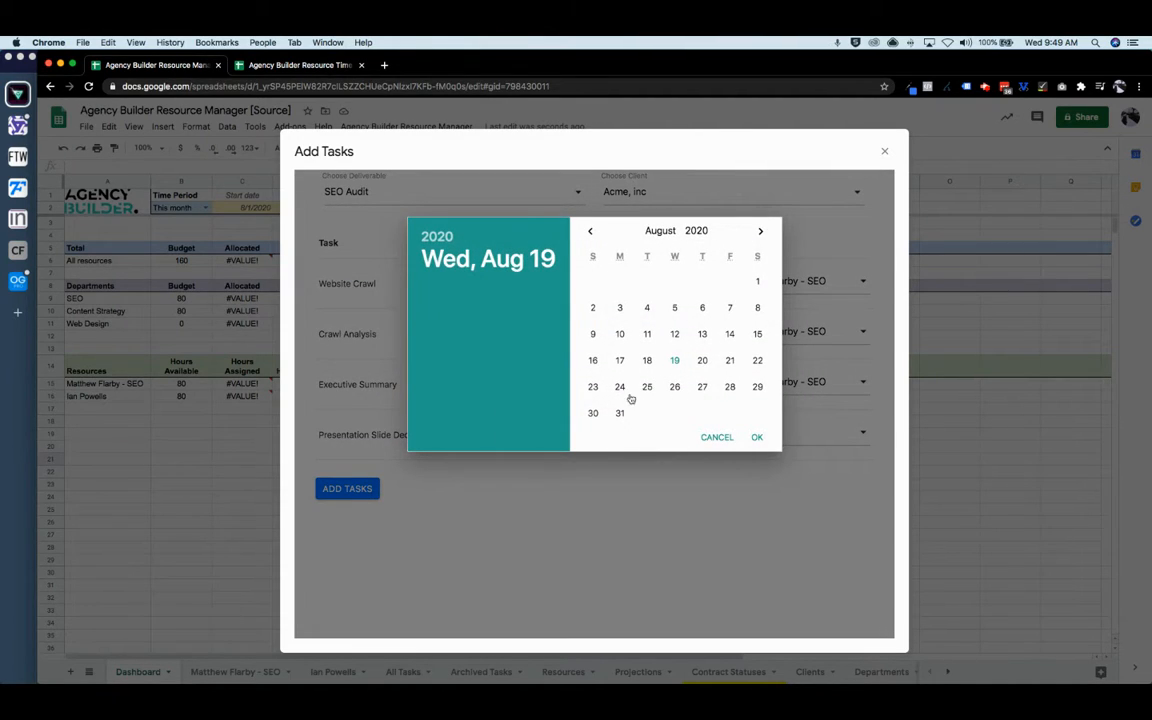
pyautogui.click(731, 387)
pyautogui.click(757, 437)
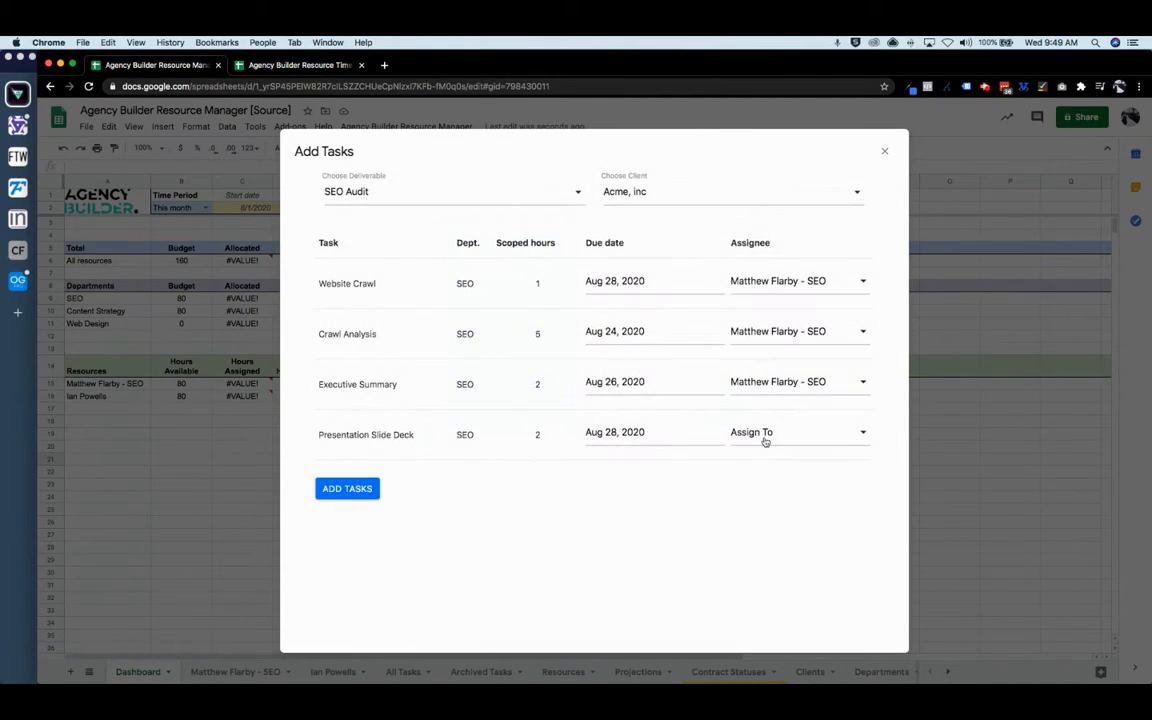
pyautogui.click(760, 436)
pyautogui.click(764, 493)
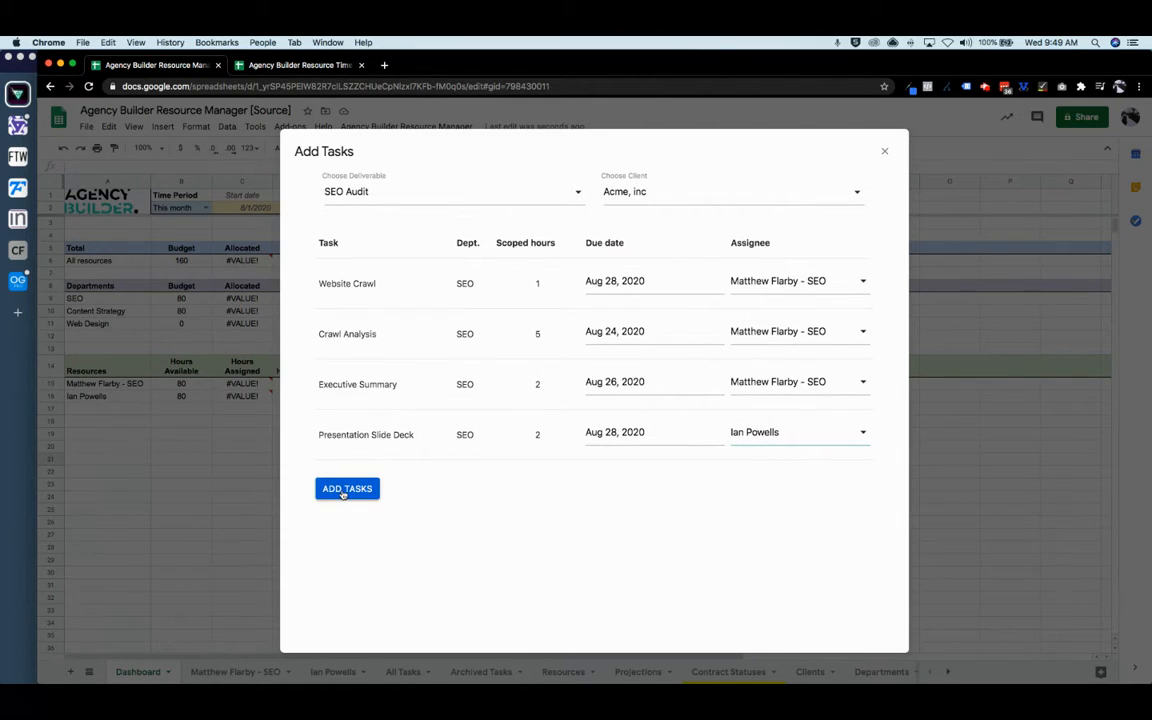
pyautogui.click(347, 489)
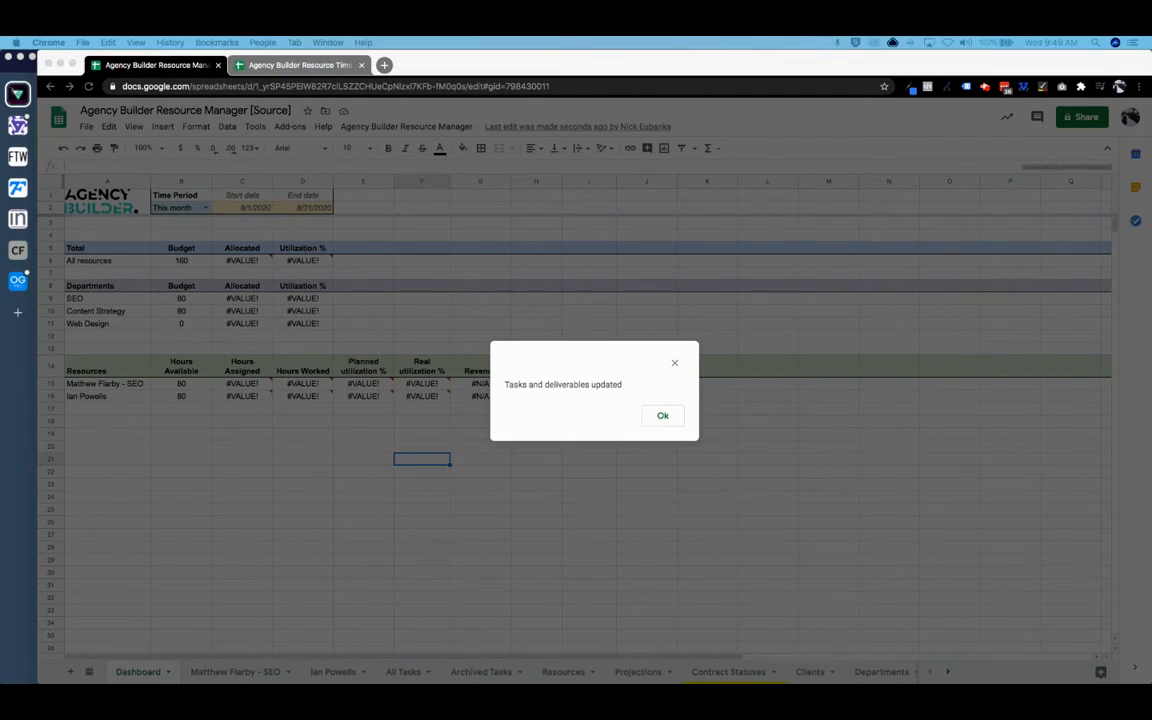
pyautogui.click(666, 423)
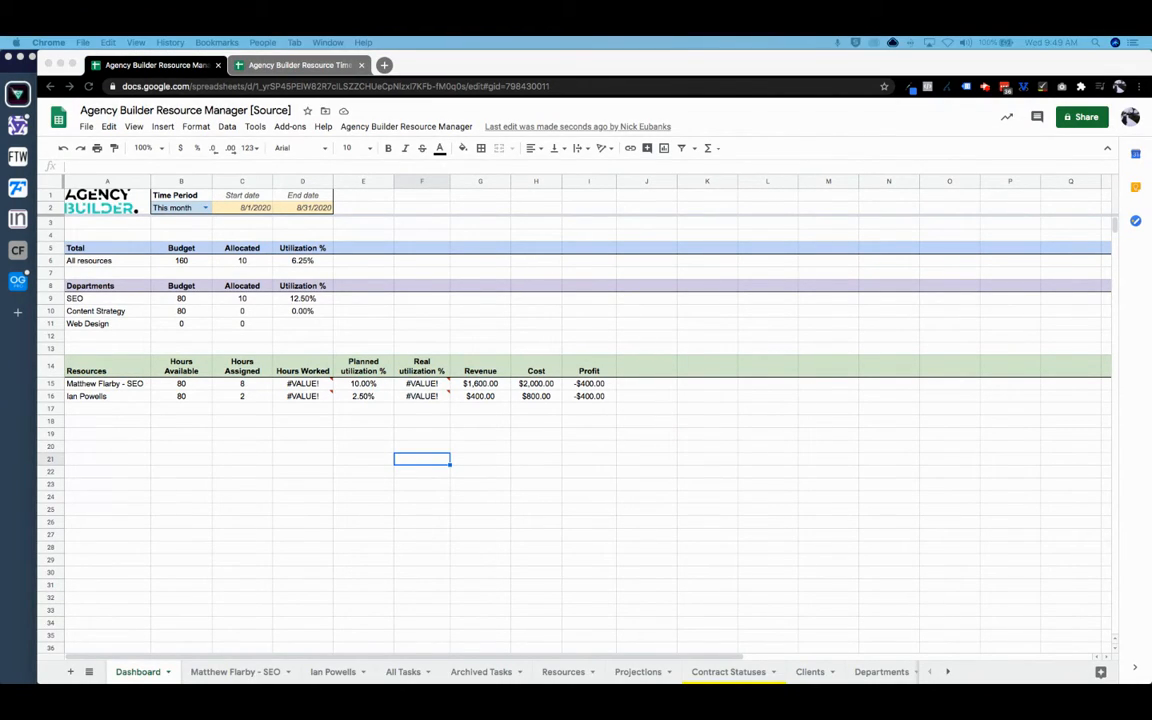
# - Move the Gmail notification into the browser window and follow its time-logging spreadsheet link
pyautogui.click(28, 92)
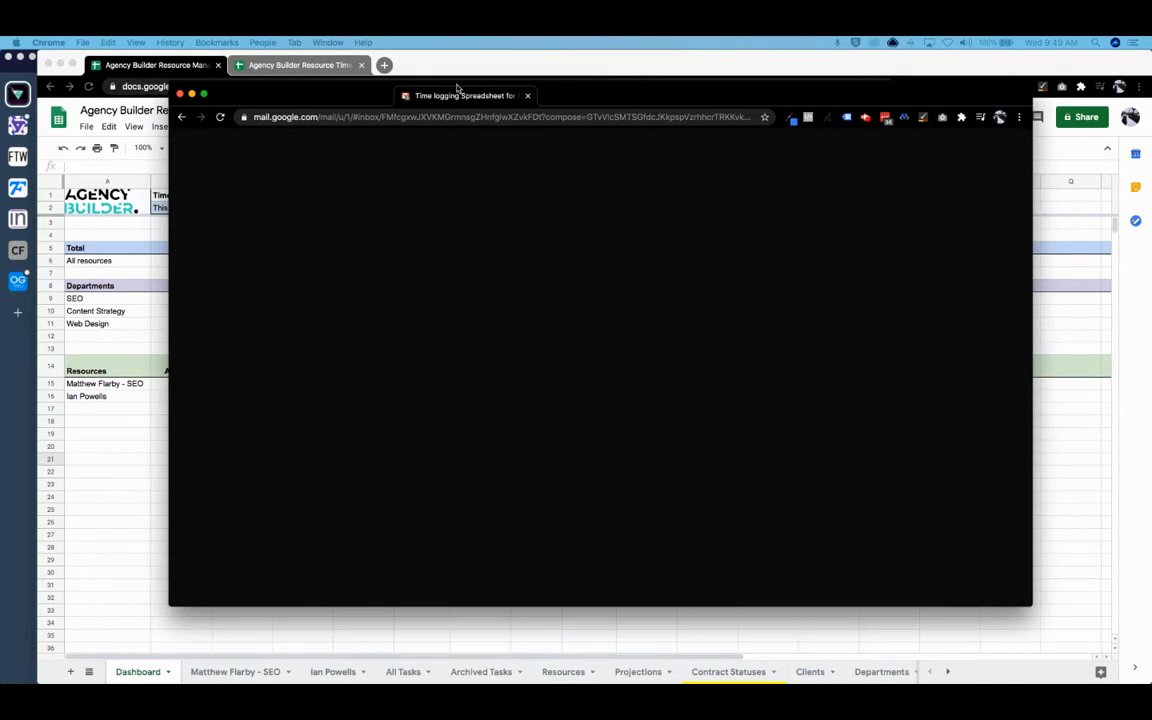
pyautogui.click(450, 70)
pyautogui.moveTo(467, 74); pyautogui.dragTo(429, 67)
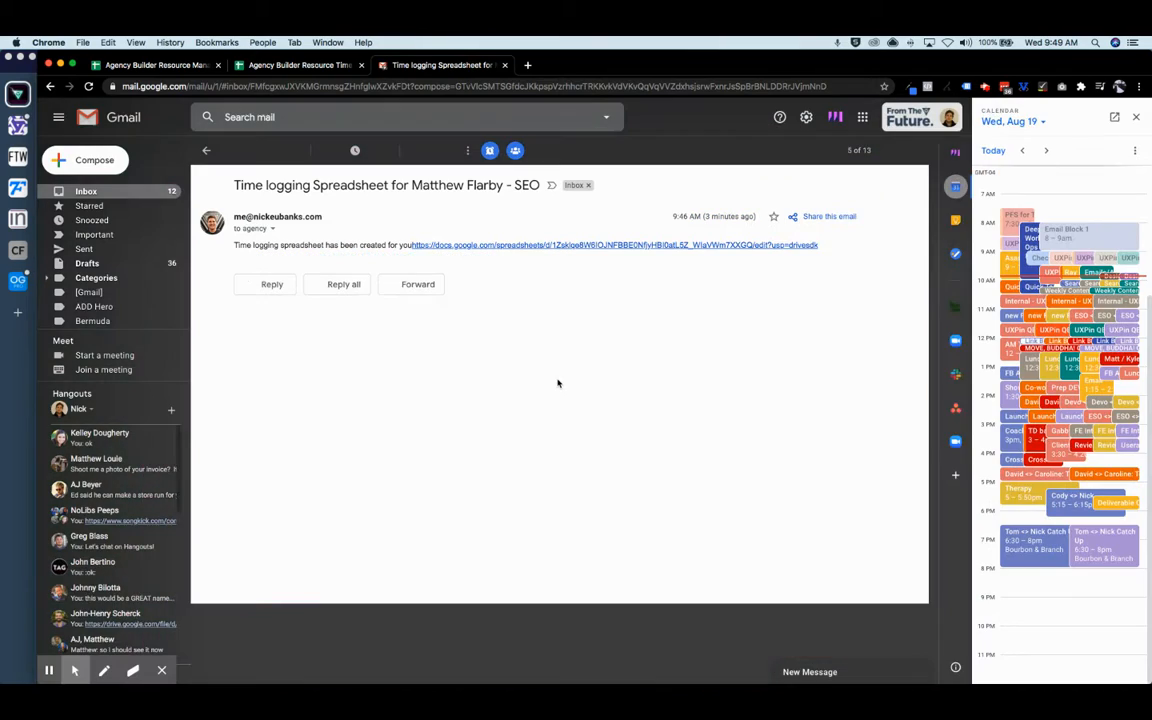
pyautogui.click(960, 188)
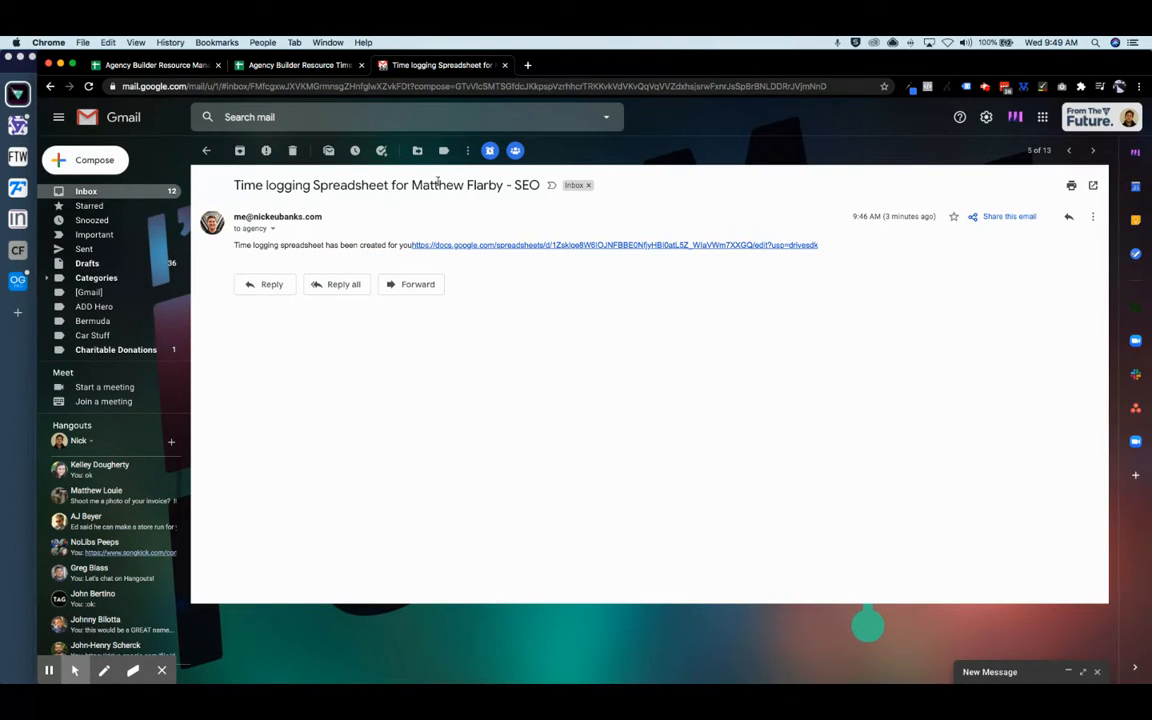
pyautogui.click(548, 246)
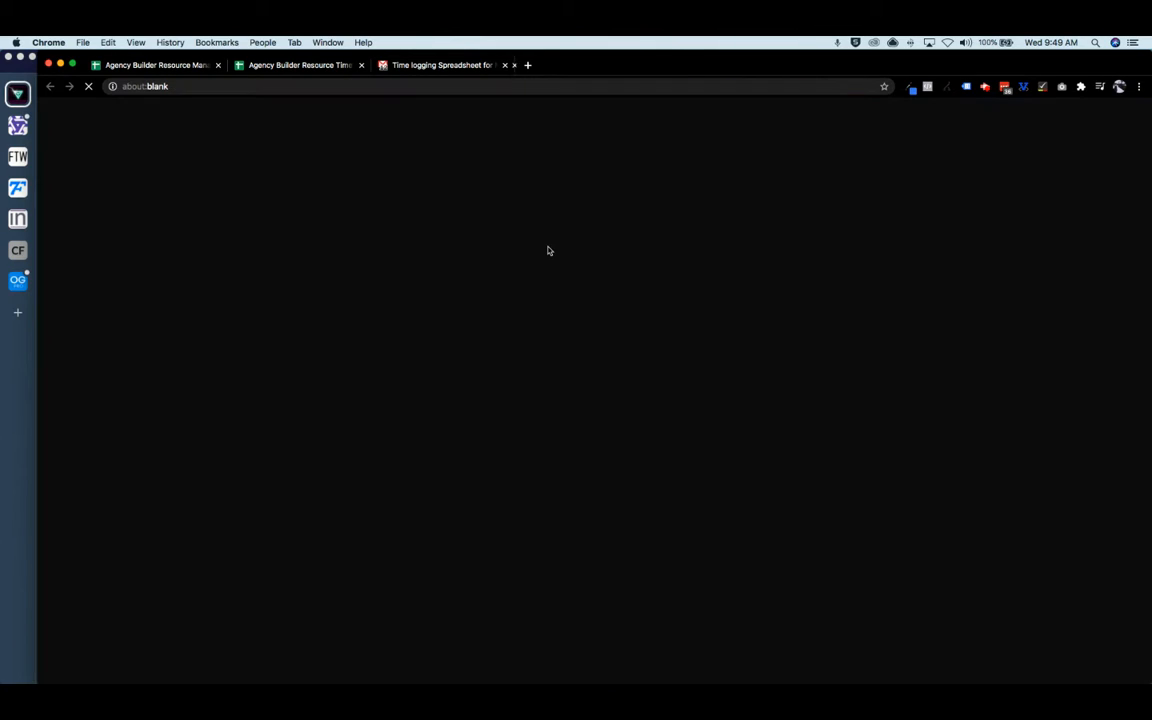
# - Compare the time-logging spreadsheet's tasks with the SEO resource's imported tab in the Resource Manager
pyautogui.moveTo(498, 67); pyautogui.dragTo(419, 68)
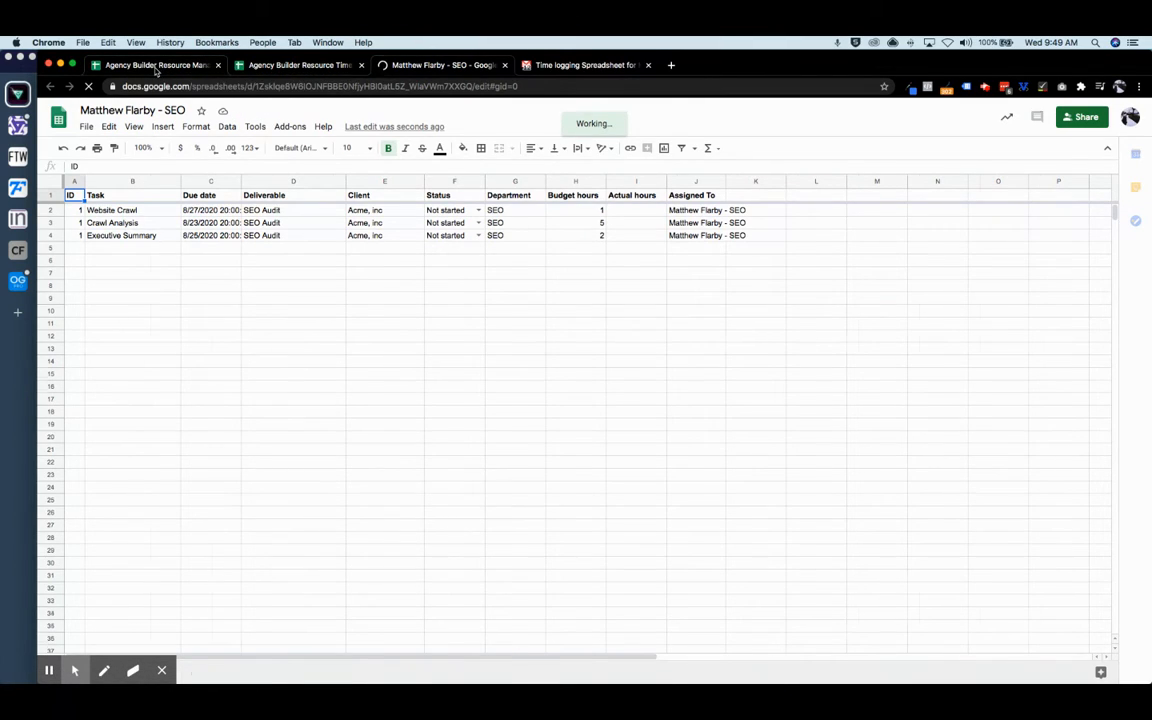
pyautogui.click(155, 66)
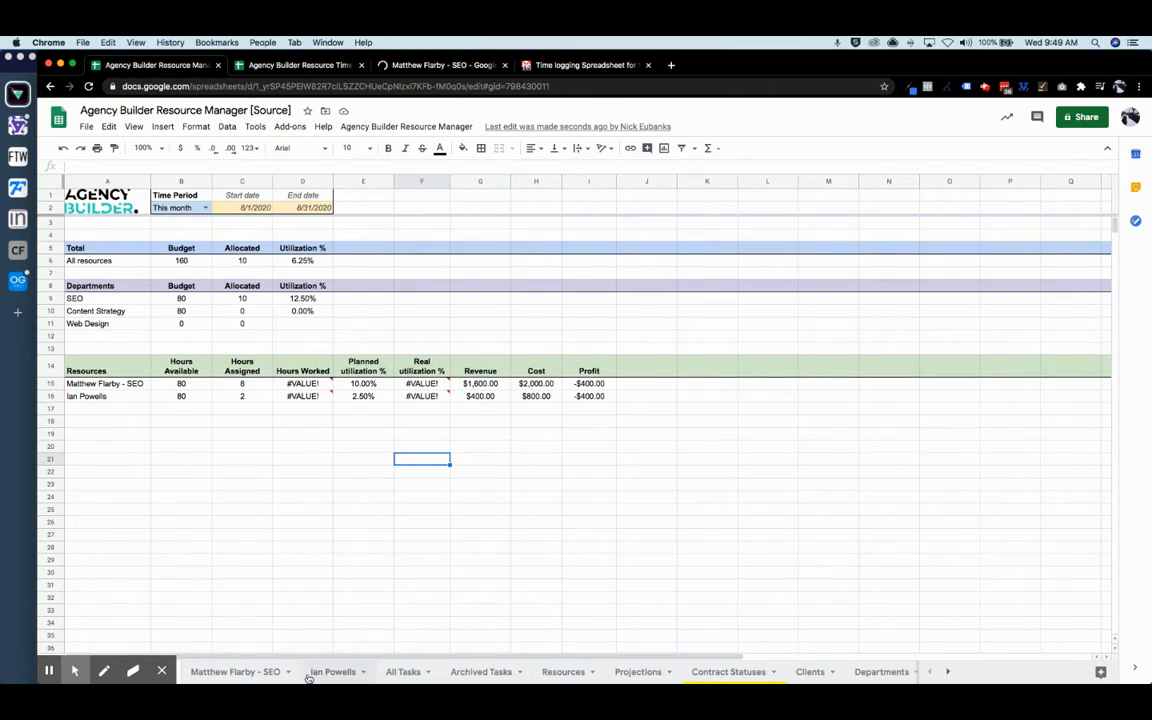
pyautogui.click(264, 673)
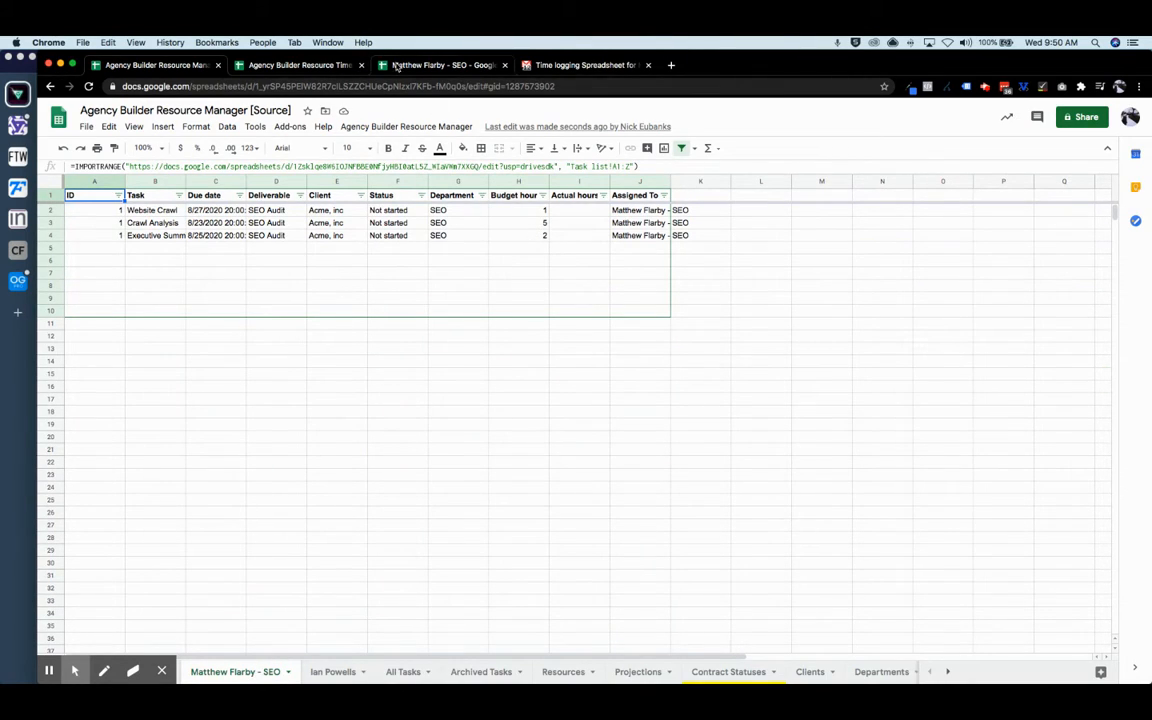
pyautogui.click(405, 65)
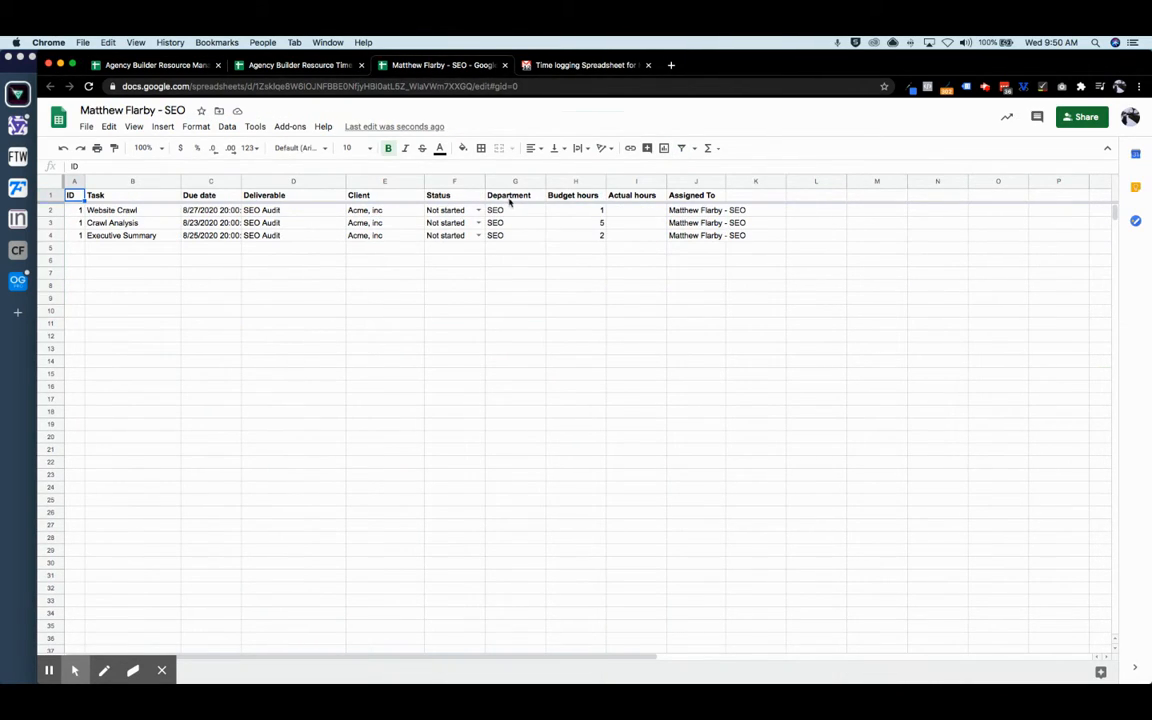
# - Center-align the Budget and Actual hours columns and enter 1.5, 4 and 2 in I2:I4
pyautogui.moveTo(587, 186); pyautogui.dragTo(617, 183)
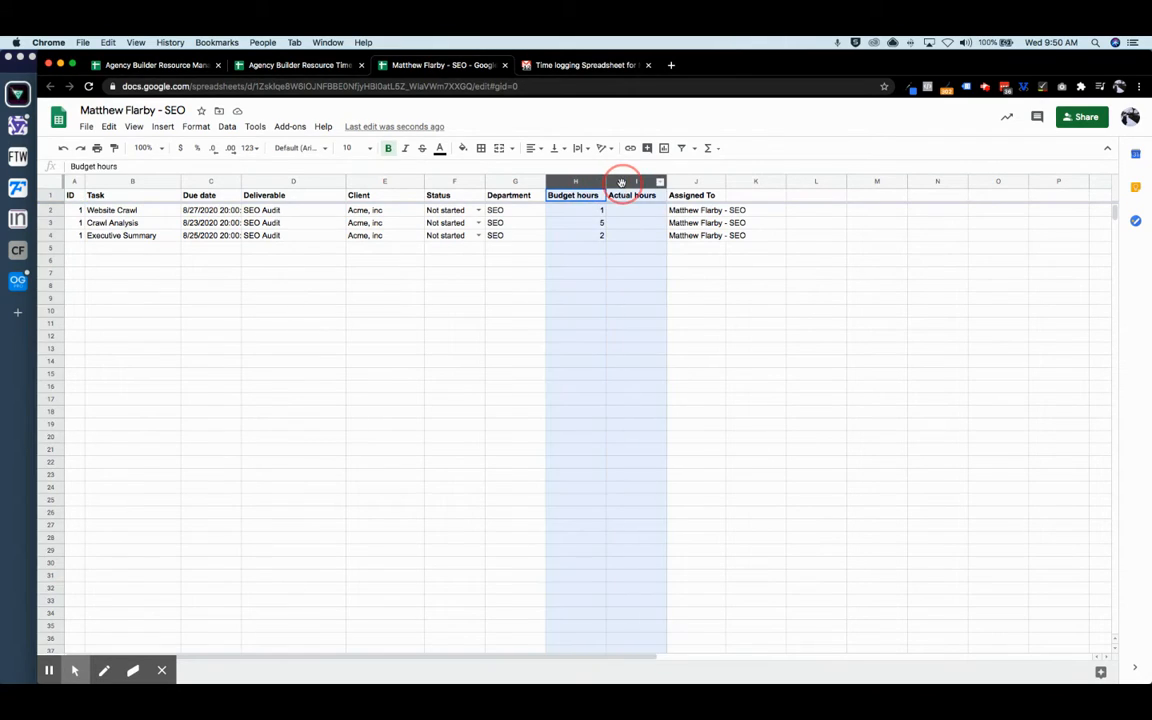
pyautogui.click(533, 148)
pyautogui.click(549, 169)
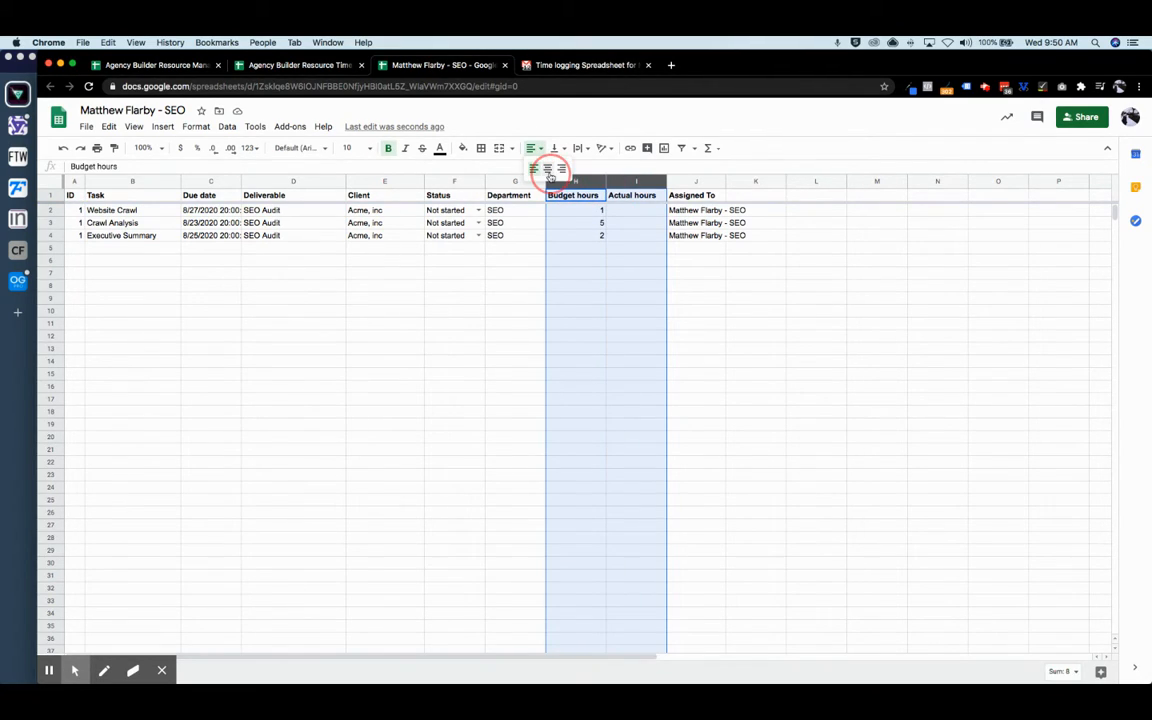
pyautogui.click(637, 247)
pyautogui.click(636, 211)
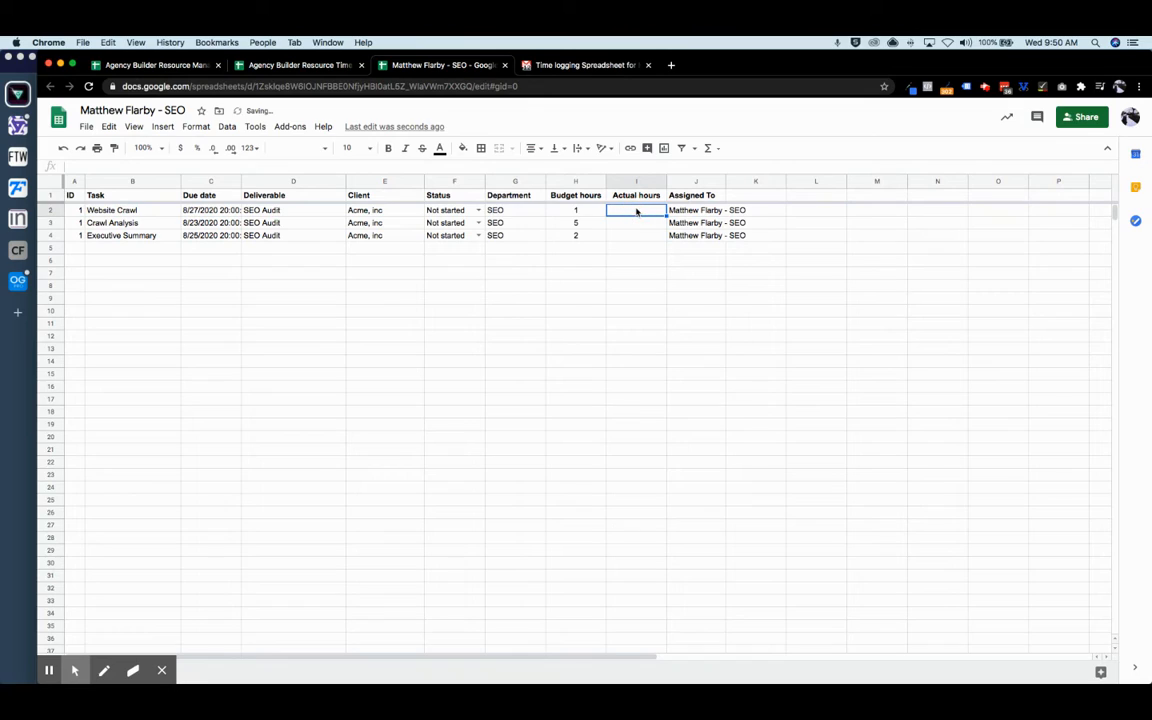
pyautogui.write('1.5')
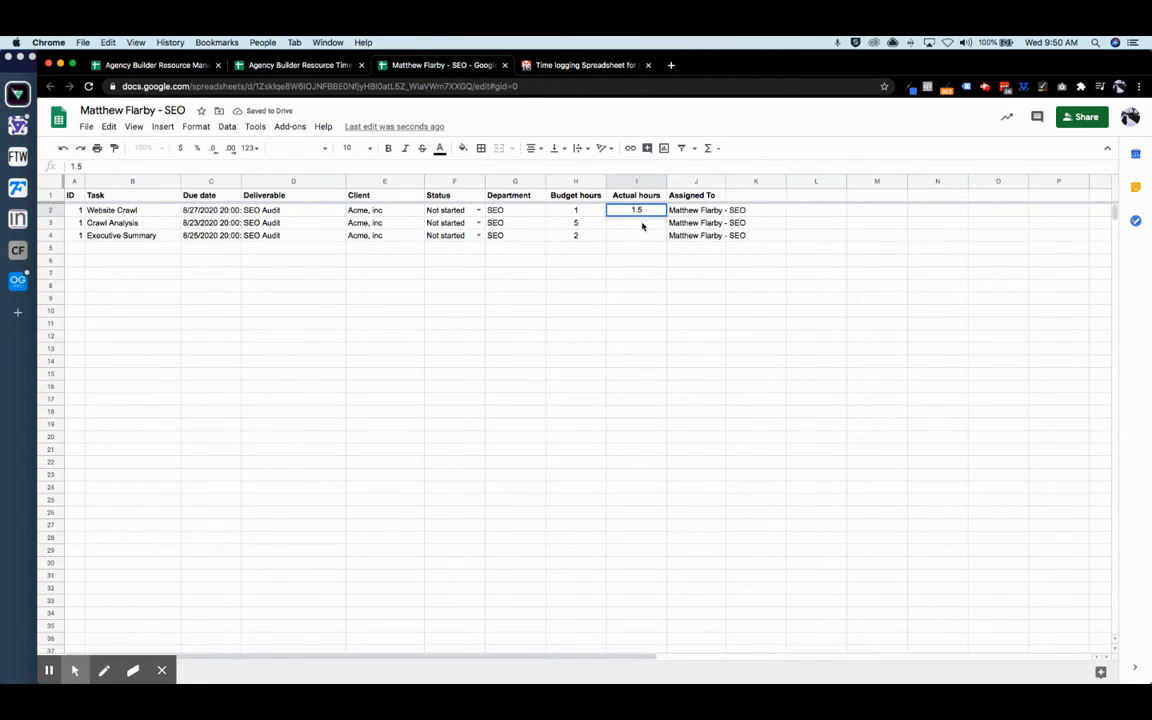
pyautogui.press('Return')
pyautogui.write('4')
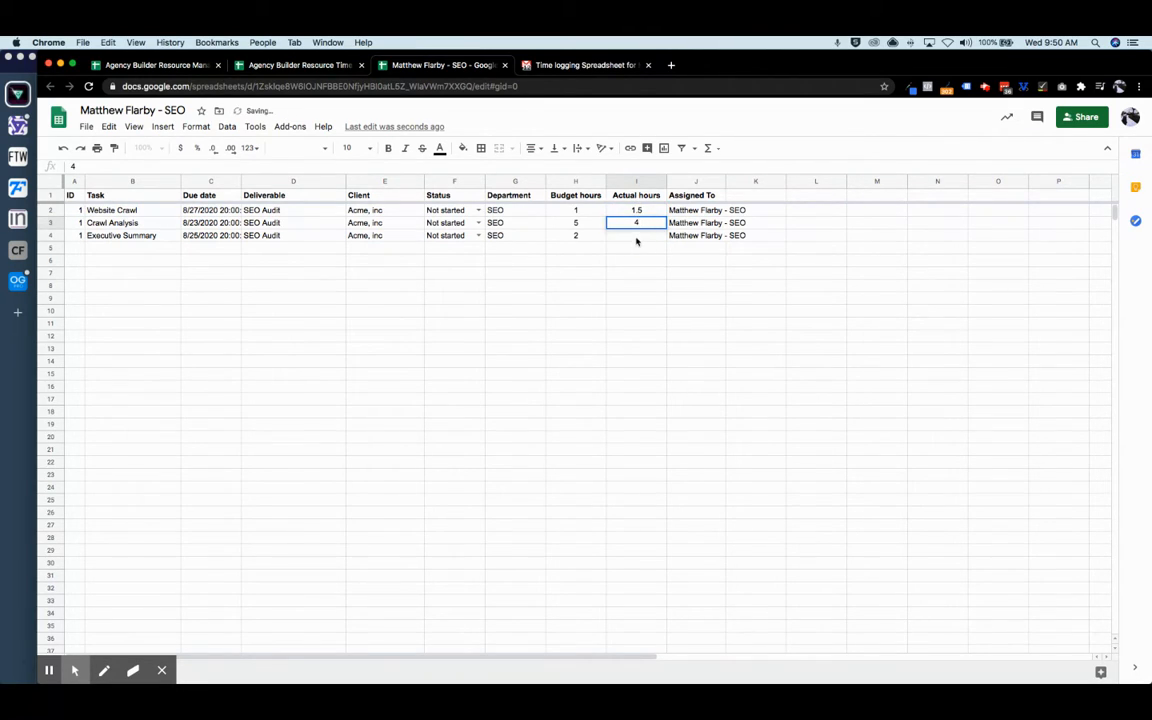
pyautogui.press('Return')
pyautogui.write('2')
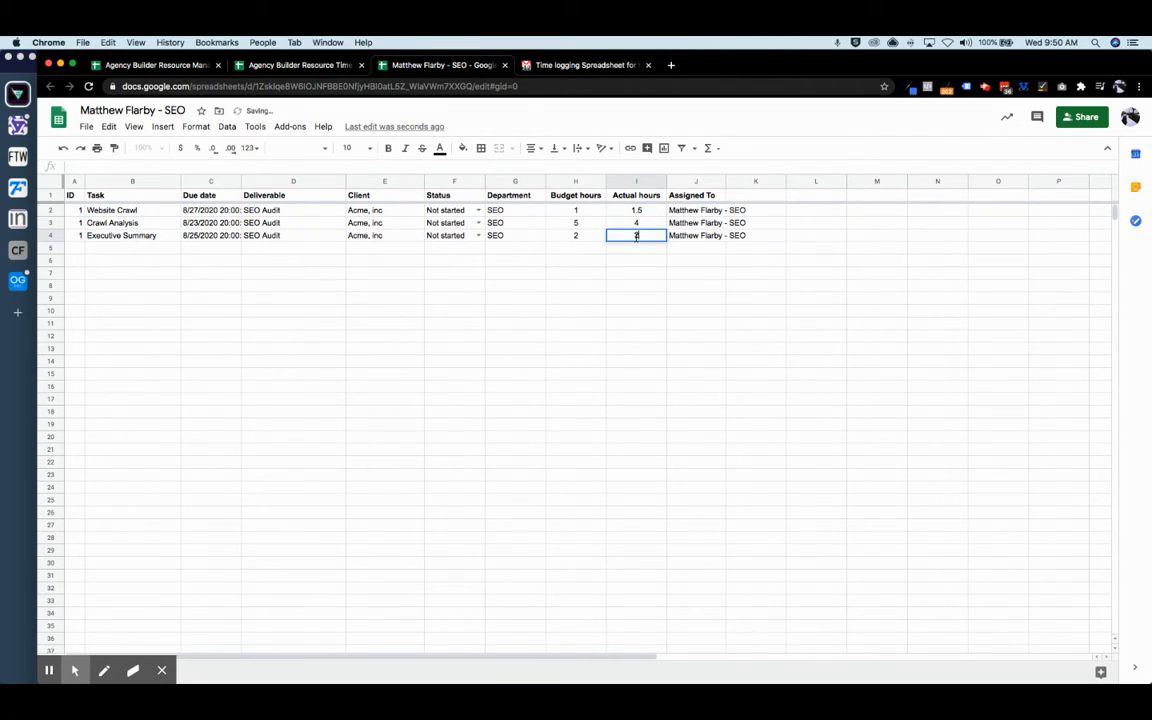
# - Set the statuses to Completed, In progress and Completed for the three tasks
pyautogui.click(478, 210)
pyautogui.click(472, 256)
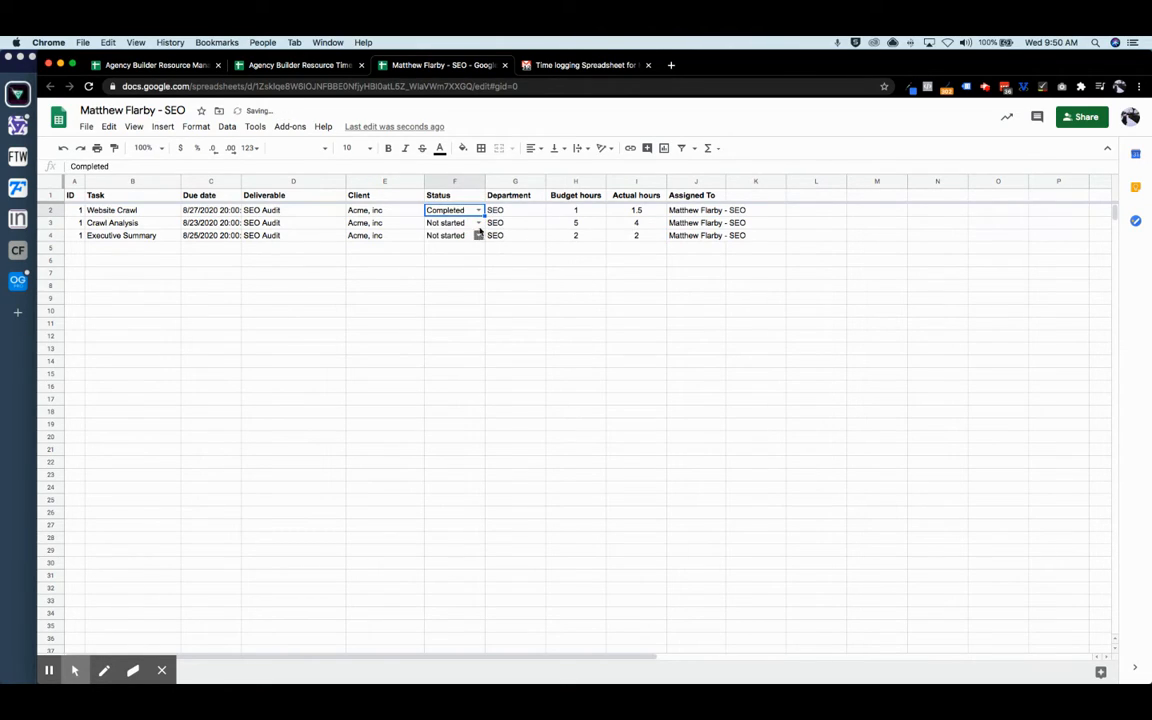
pyautogui.click(478, 223)
pyautogui.click(466, 254)
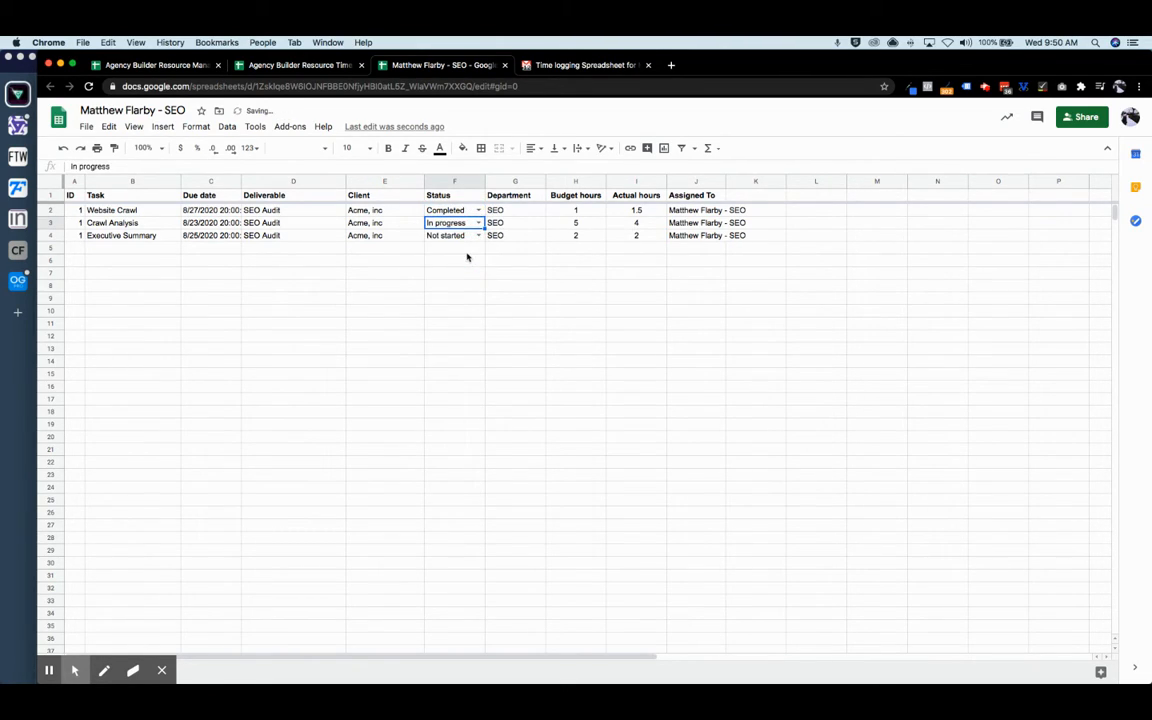
pyautogui.click(478, 235)
pyautogui.click(463, 282)
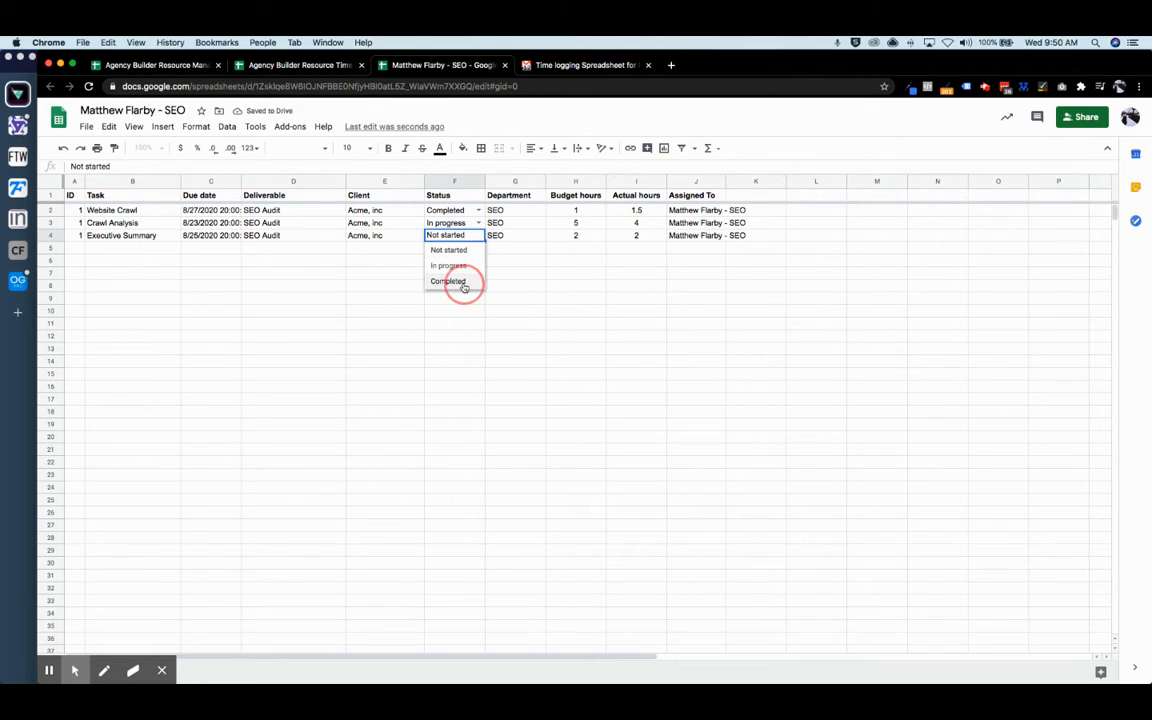
pyautogui.click(559, 312)
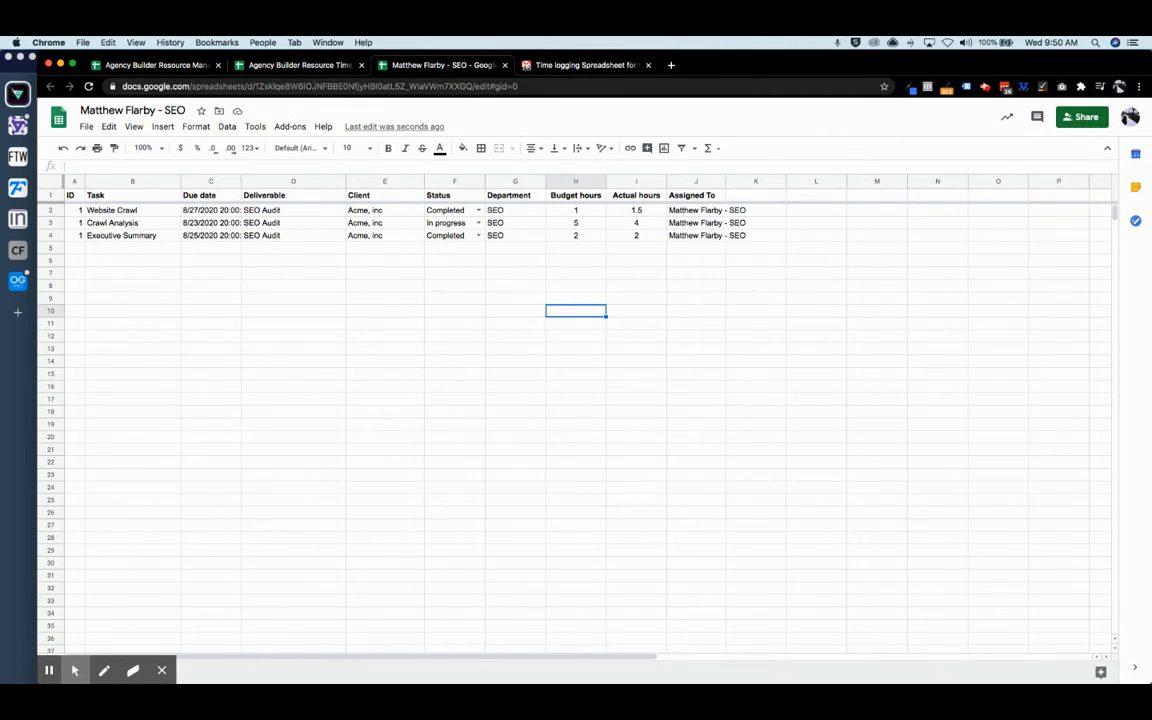
pyautogui.click(162, 67)
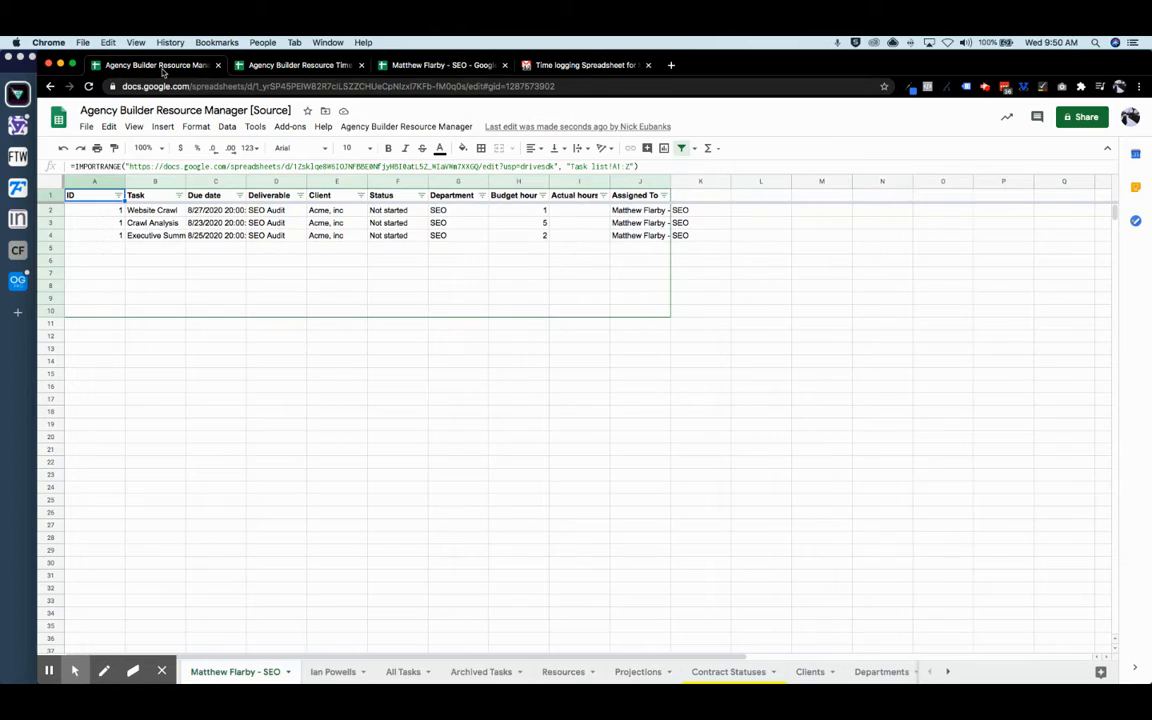
# - On the Dashboard, inspect the SEO resource's Profit (I15) and Hours Worked (D15) formulas
pyautogui.click(162, 672)
pyautogui.click(137, 672)
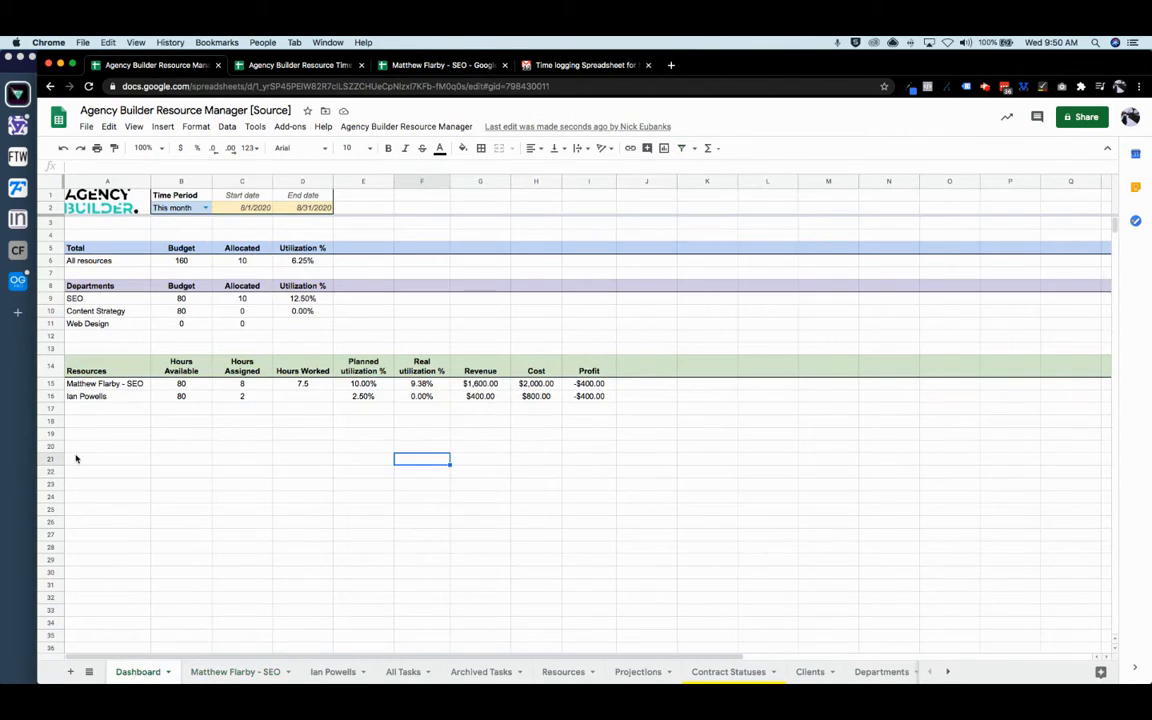
pyautogui.click(234, 672)
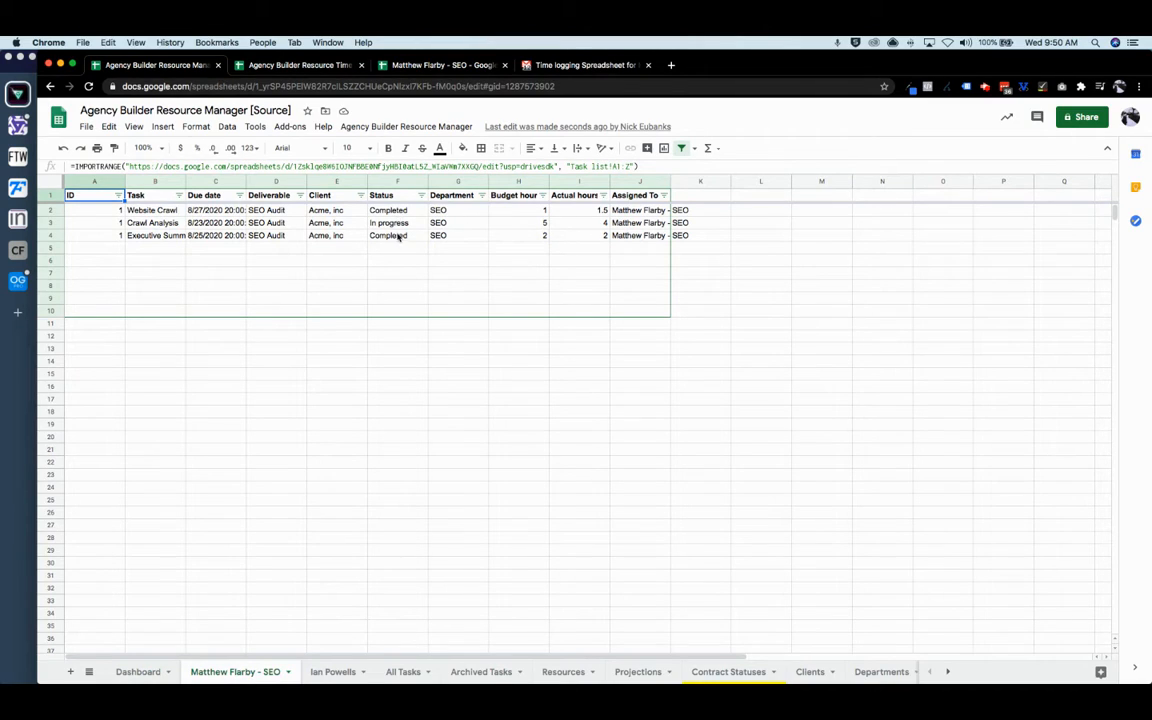
pyautogui.click(138, 672)
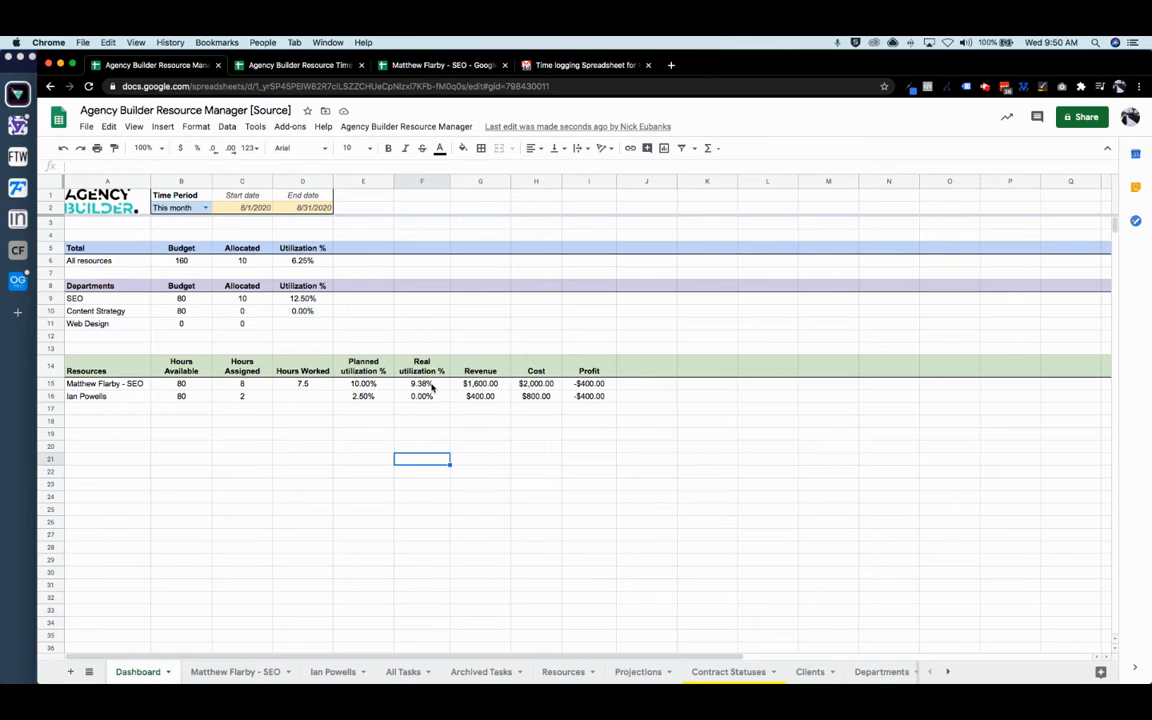
pyautogui.click(603, 388)
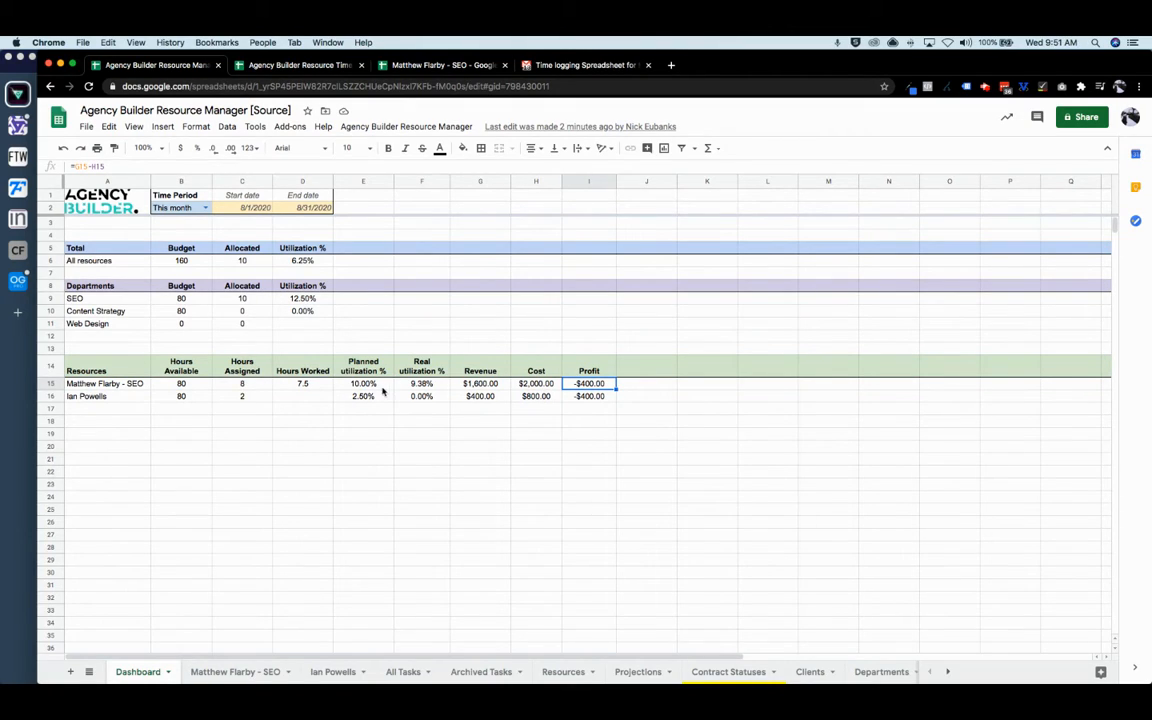
pyautogui.click(312, 384)
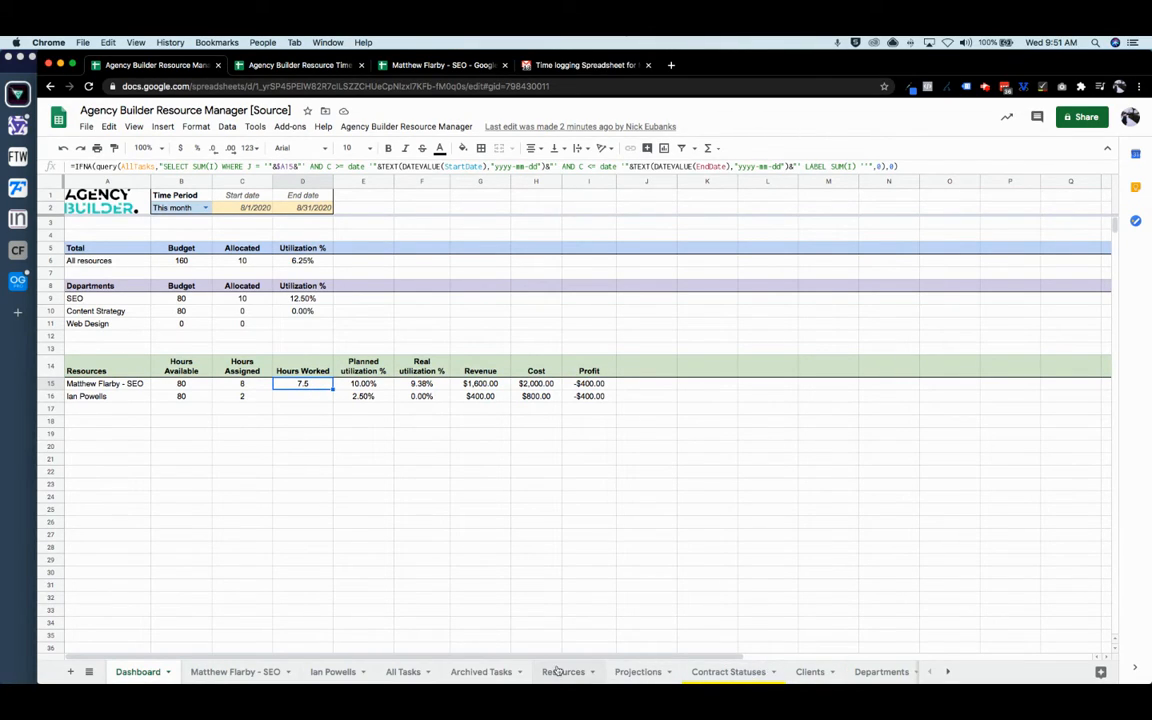
# - Browse the Clients, Departments, Deliverables, Deliverable Tracker, Dates and Contract Statuses sheets, then Projections
pyautogui.hscroll(4, 640, 672)
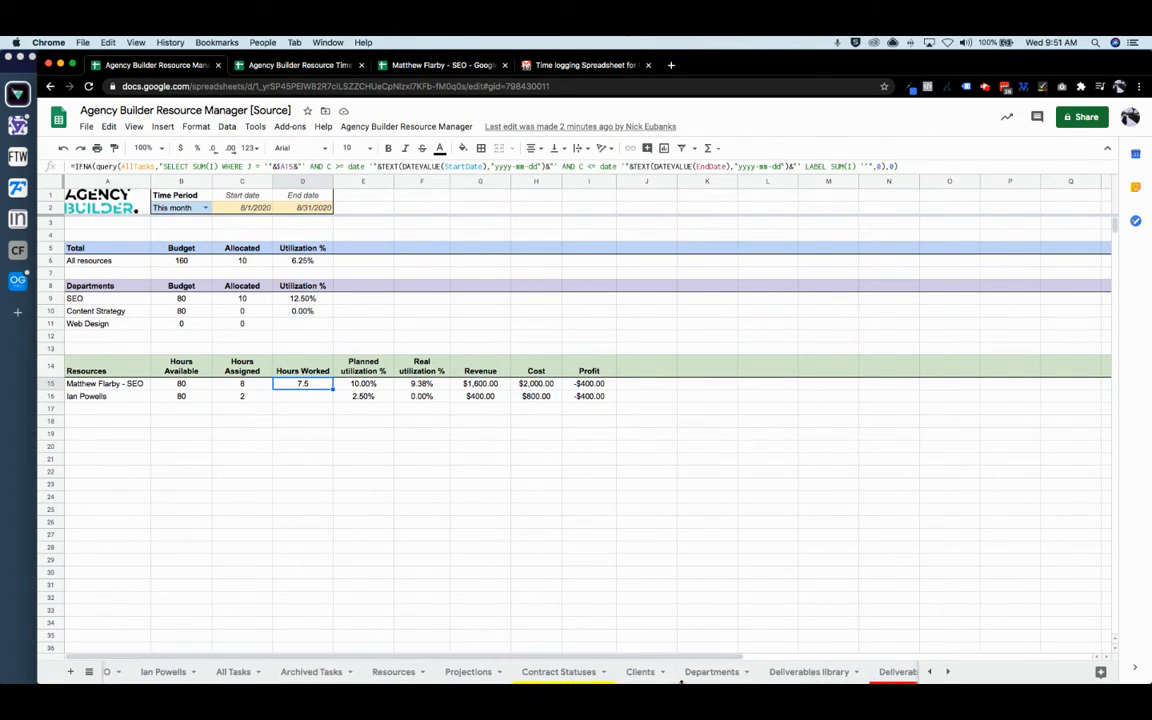
pyautogui.click(640, 672)
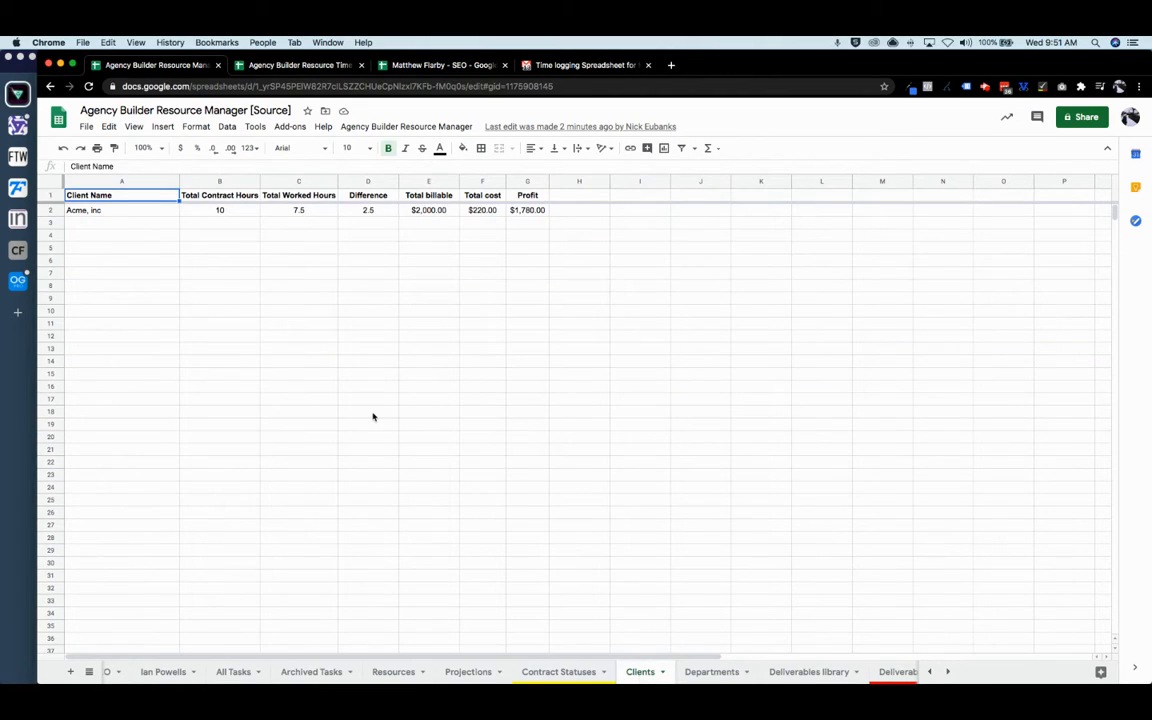
pyautogui.click(716, 673)
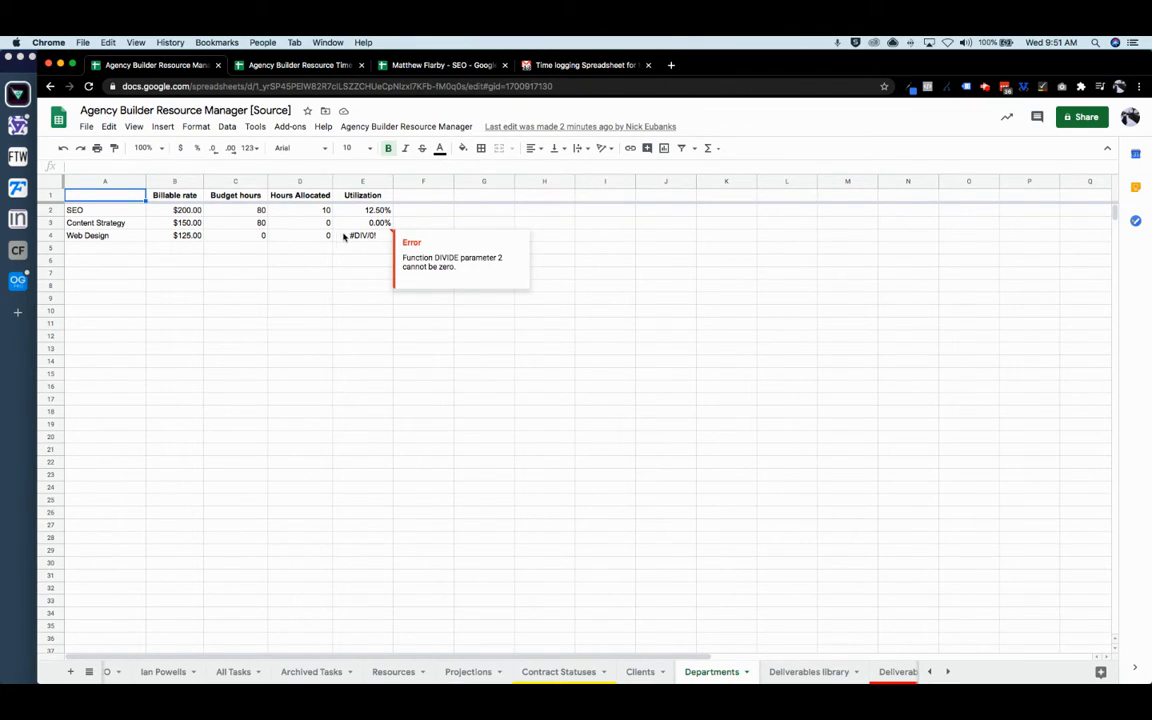
pyautogui.hscroll(3, 640, 672)
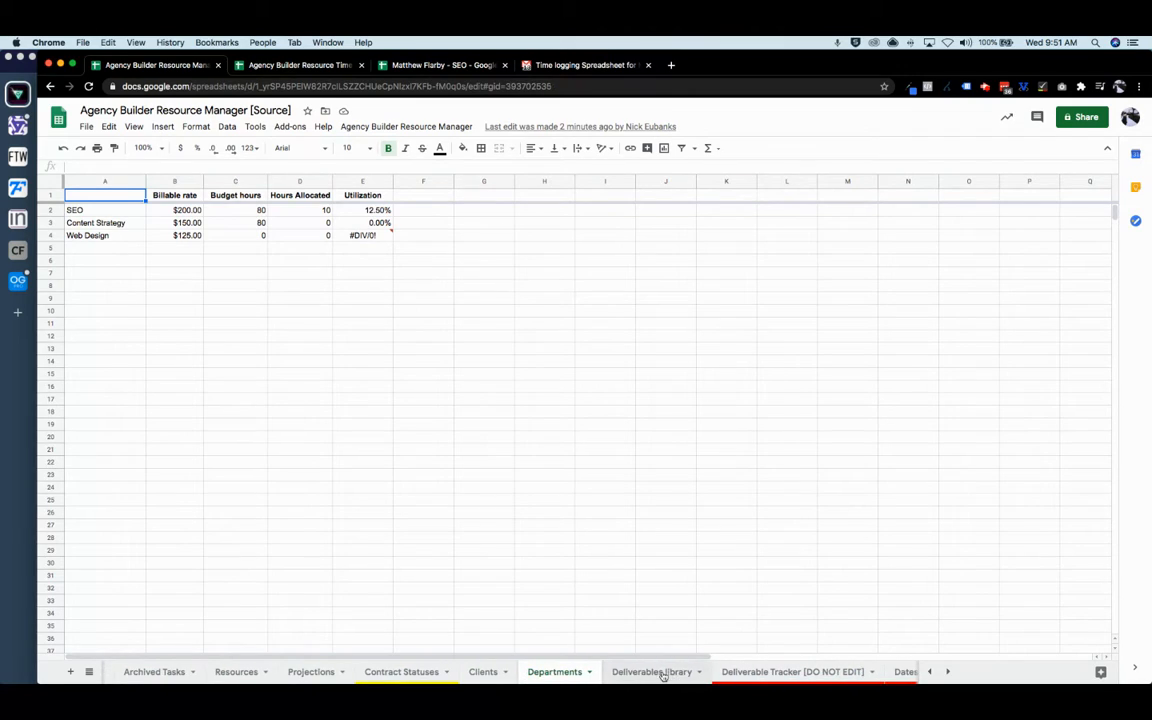
pyautogui.click(662, 674)
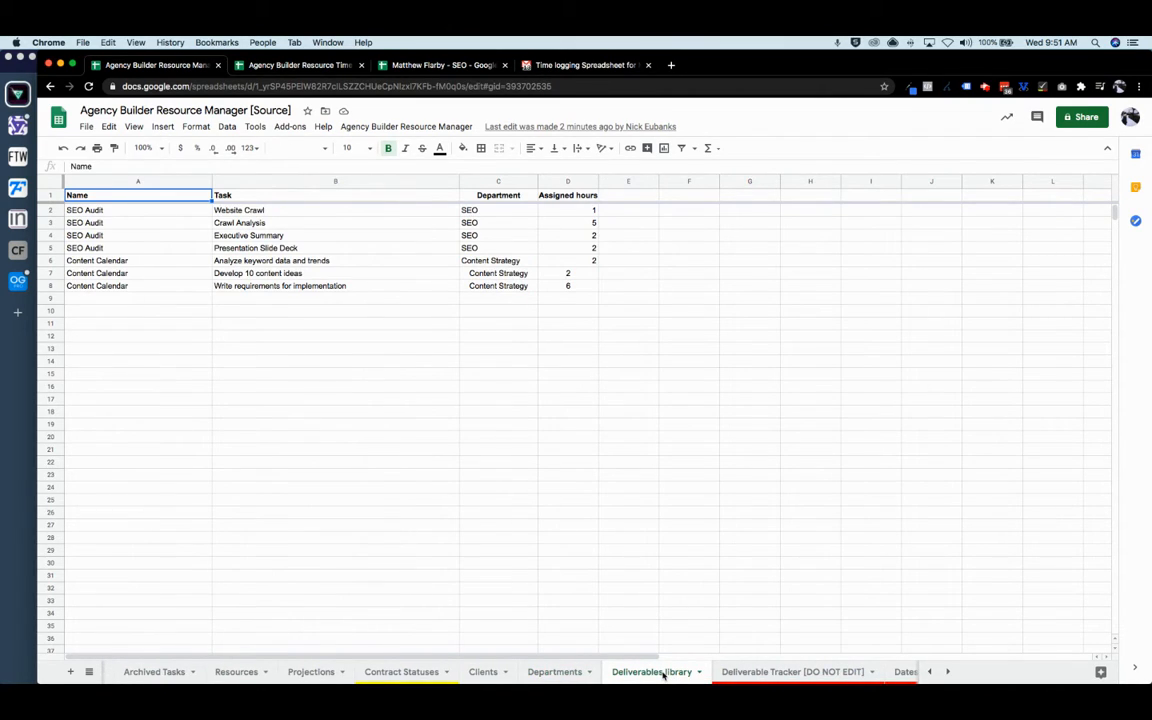
pyautogui.hscroll(2, 662, 674)
pyautogui.click(720, 674)
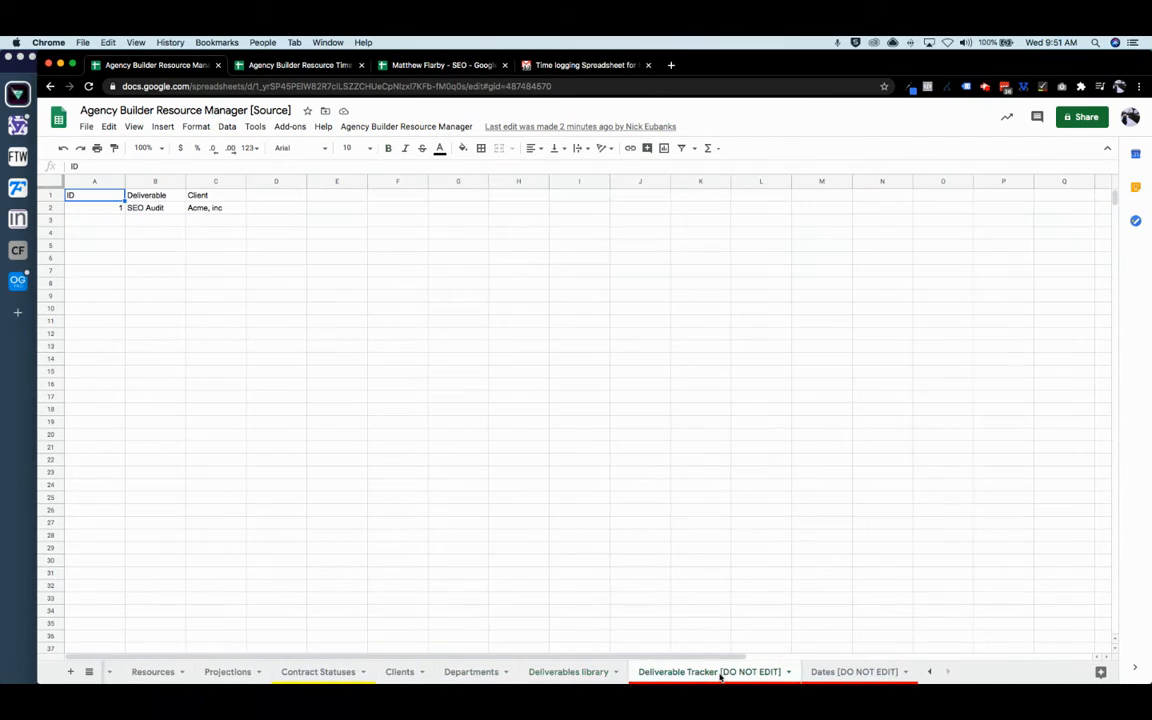
pyautogui.click(860, 673)
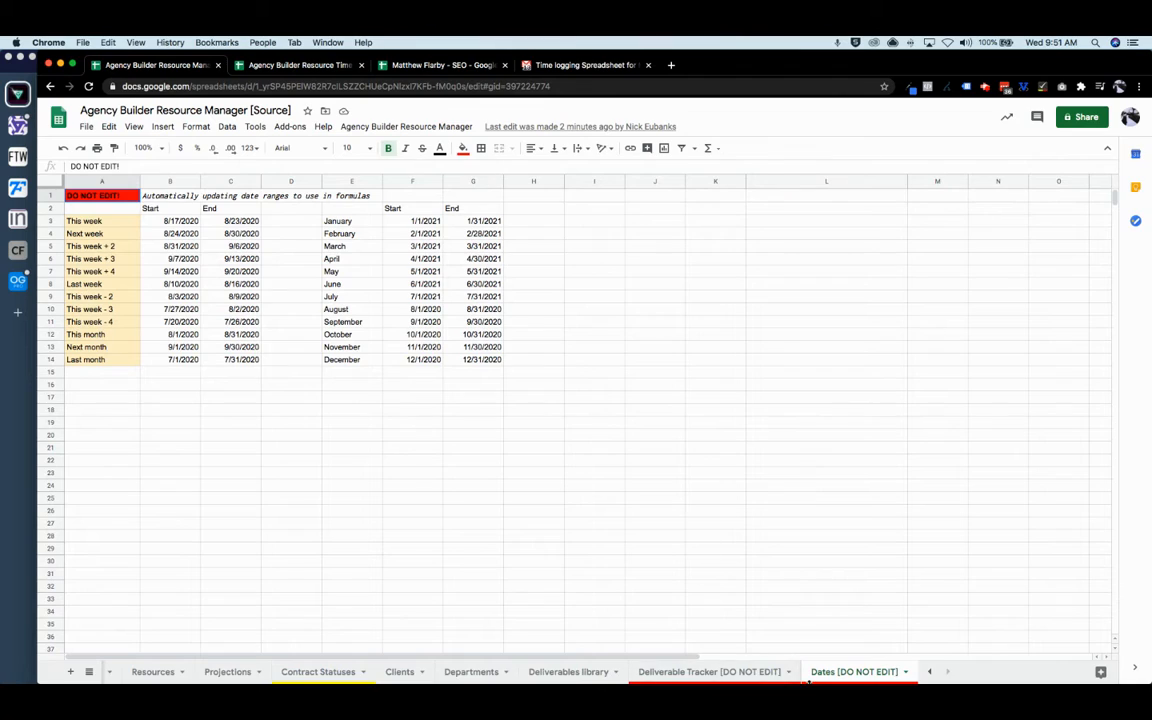
pyautogui.click(709, 672)
pyautogui.click(330, 673)
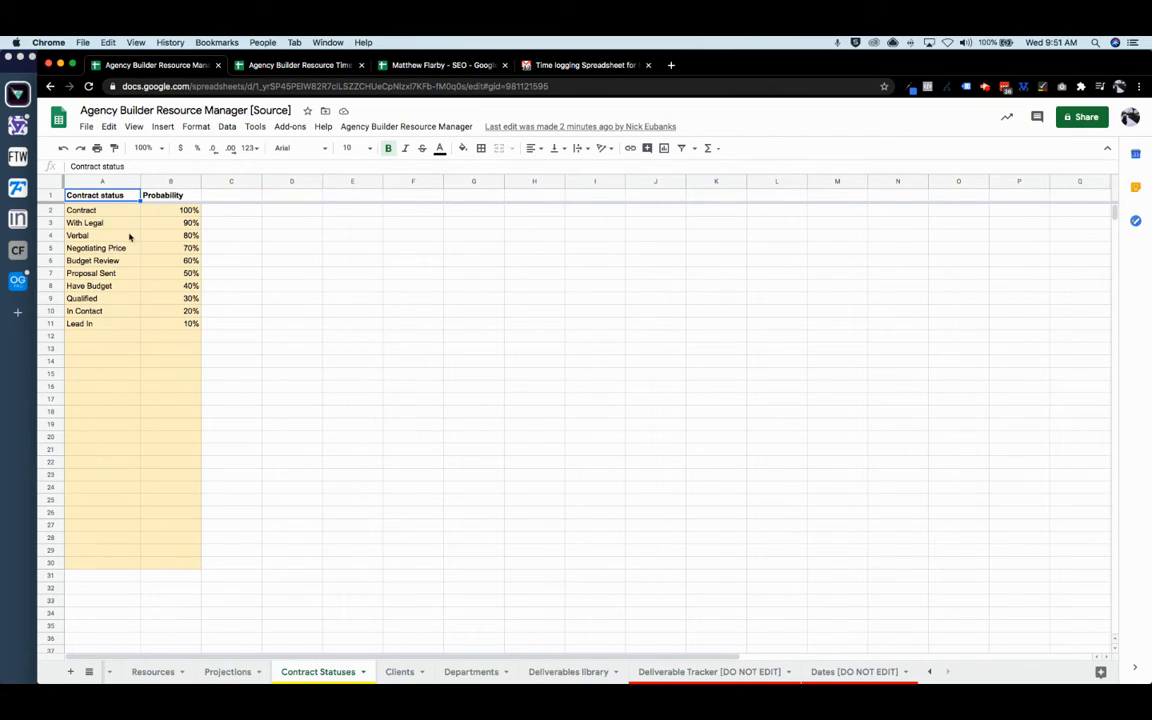
pyautogui.click(236, 675)
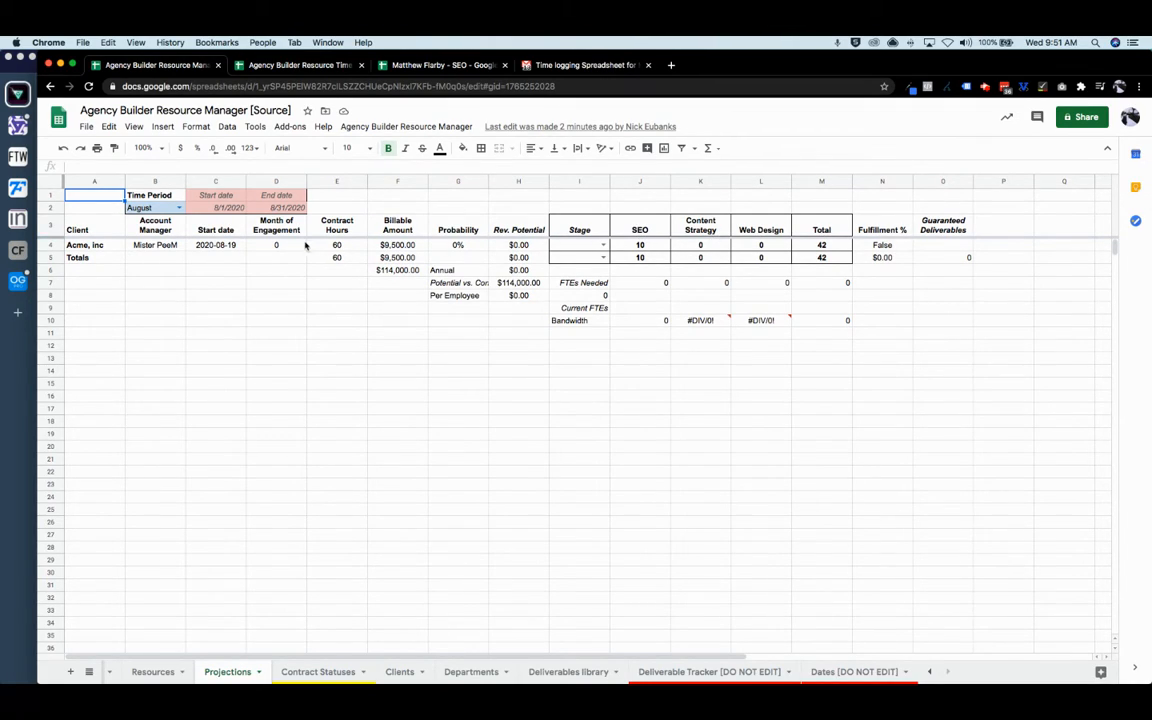
# - Set Acme, inc's stage in I4 to Proposal Sent
pyautogui.click(603, 245)
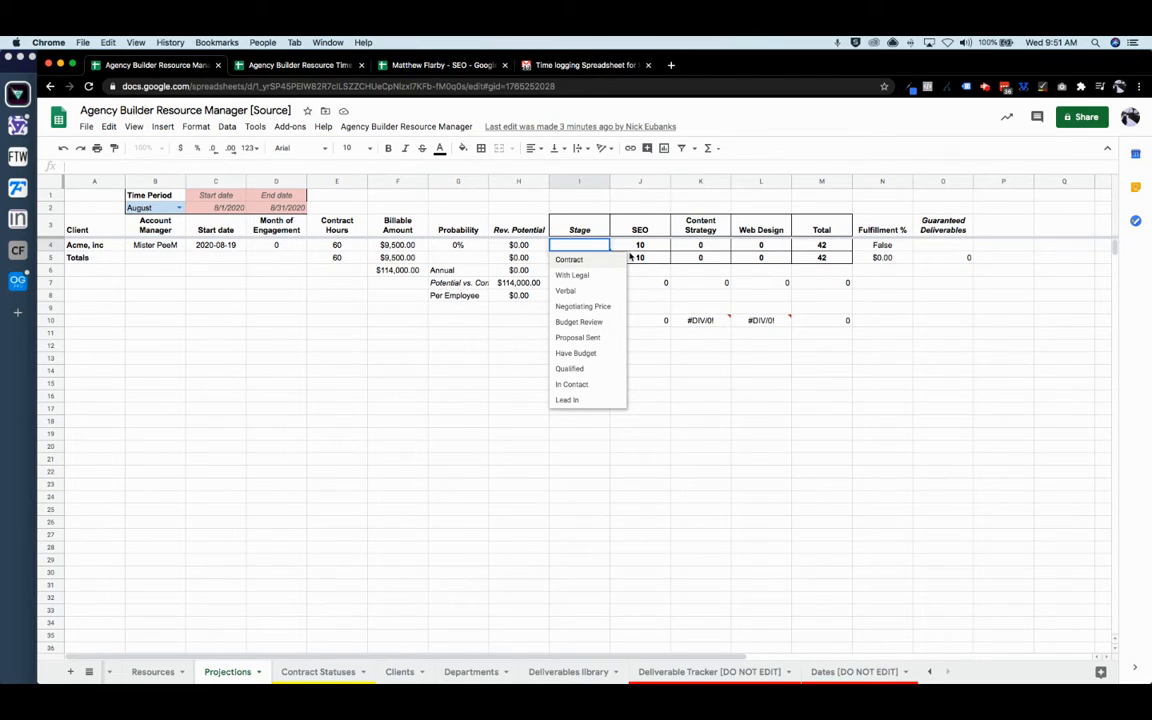
pyautogui.click(583, 260)
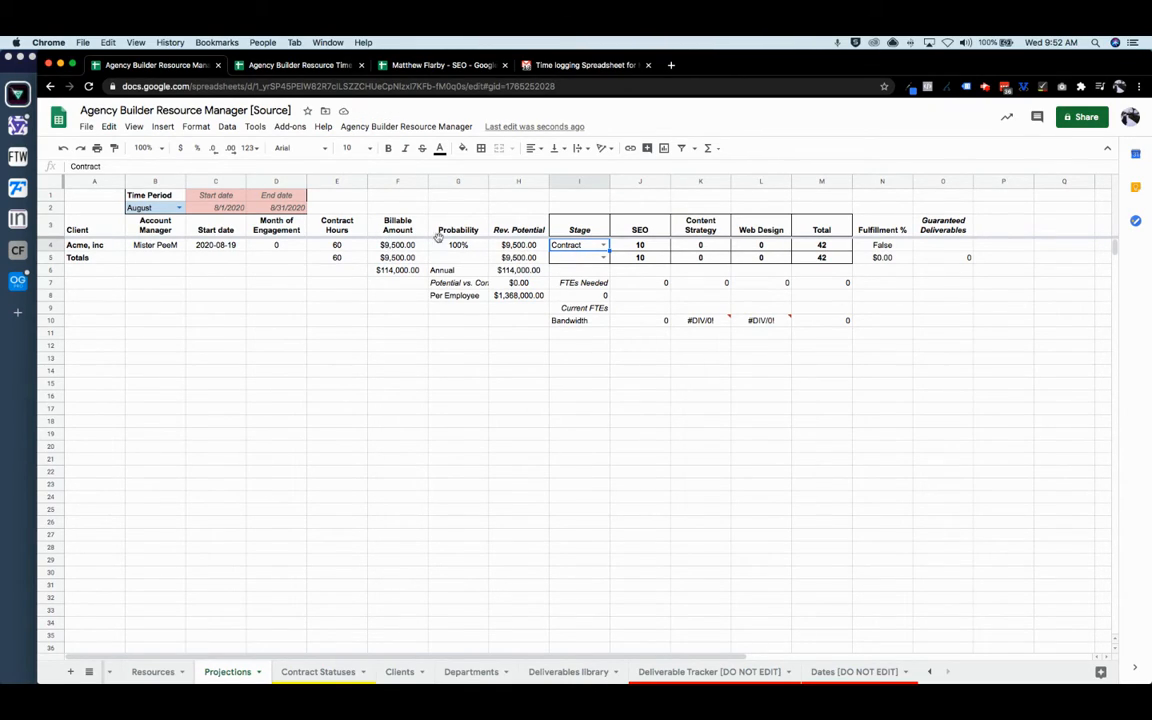
pyautogui.click(601, 244)
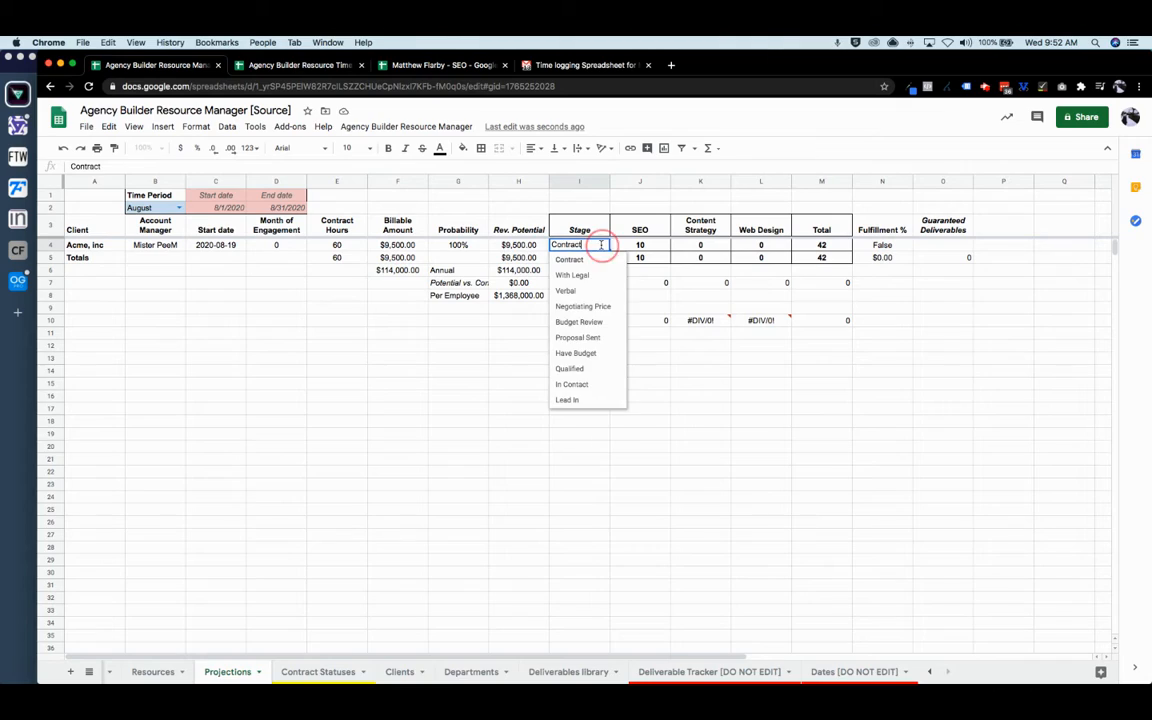
pyautogui.click(600, 337)
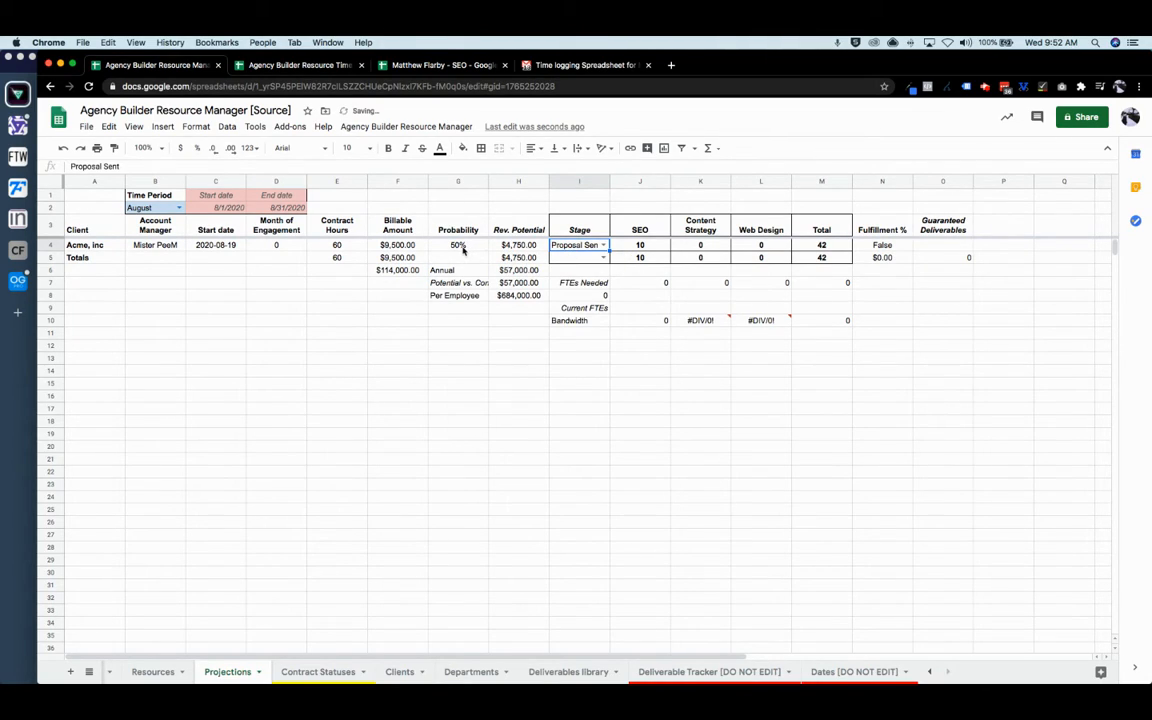
# - Widen the Stage column to fit 'Proposal Sent', then go to the Resources sheet
pyautogui.click(463, 248)
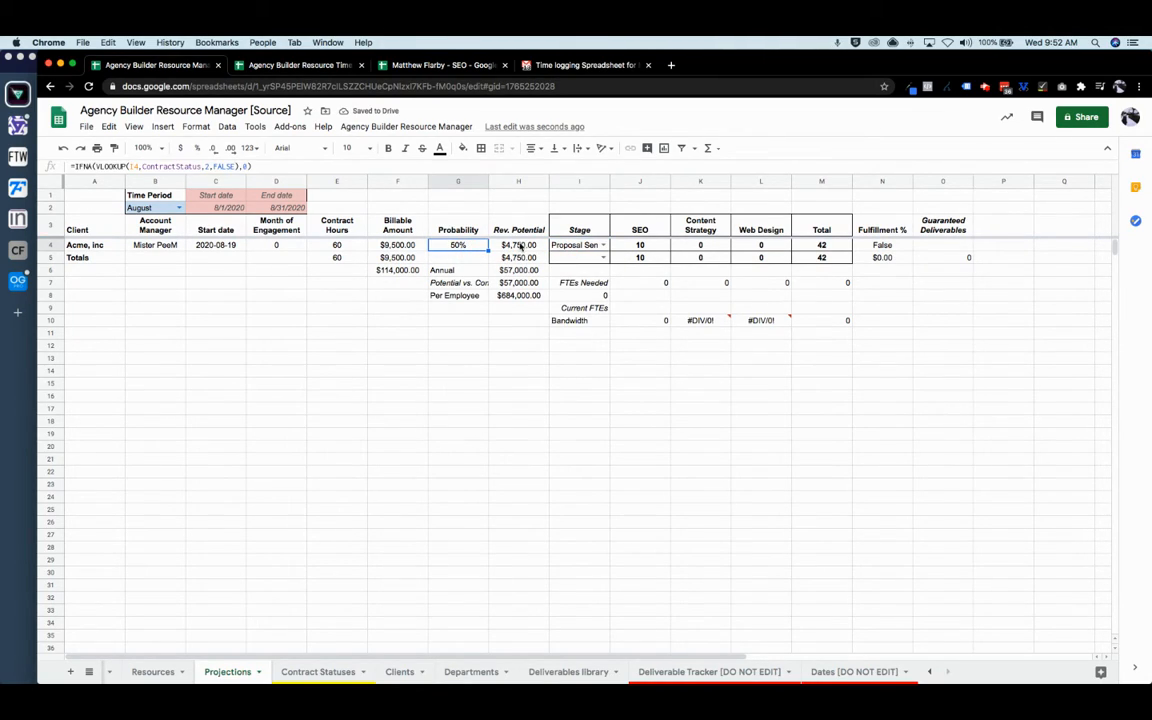
pyautogui.click(605, 421)
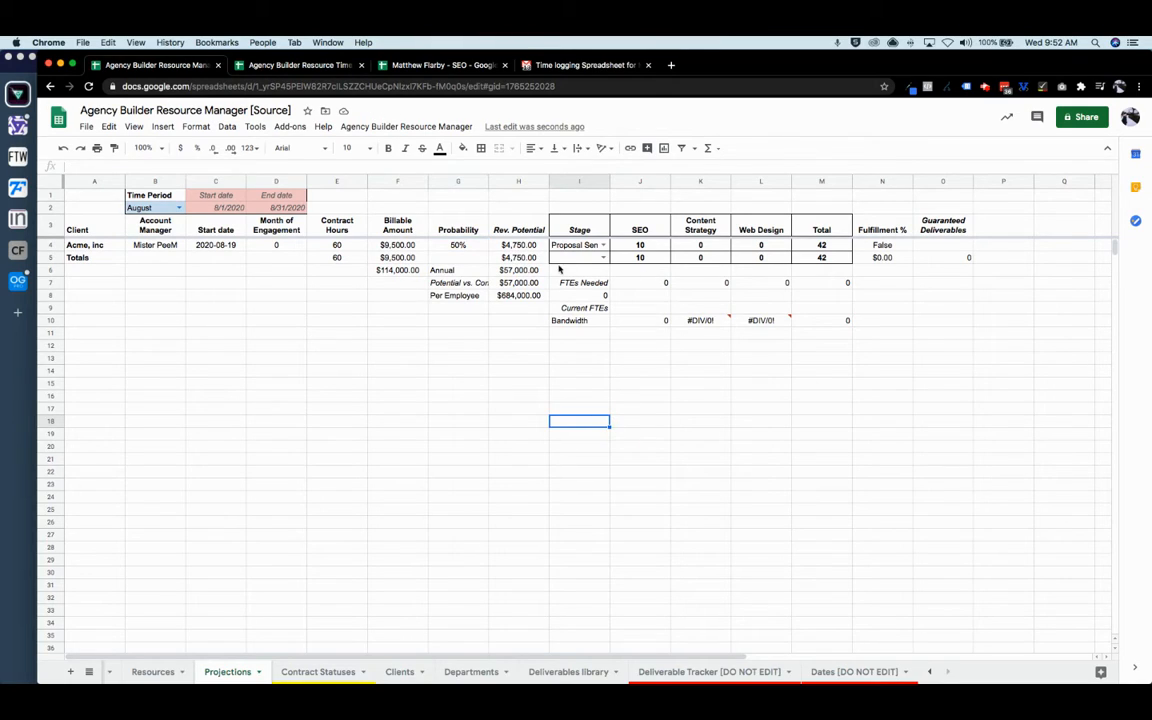
pyautogui.moveTo(609, 181); pyautogui.dragTo(630, 181)
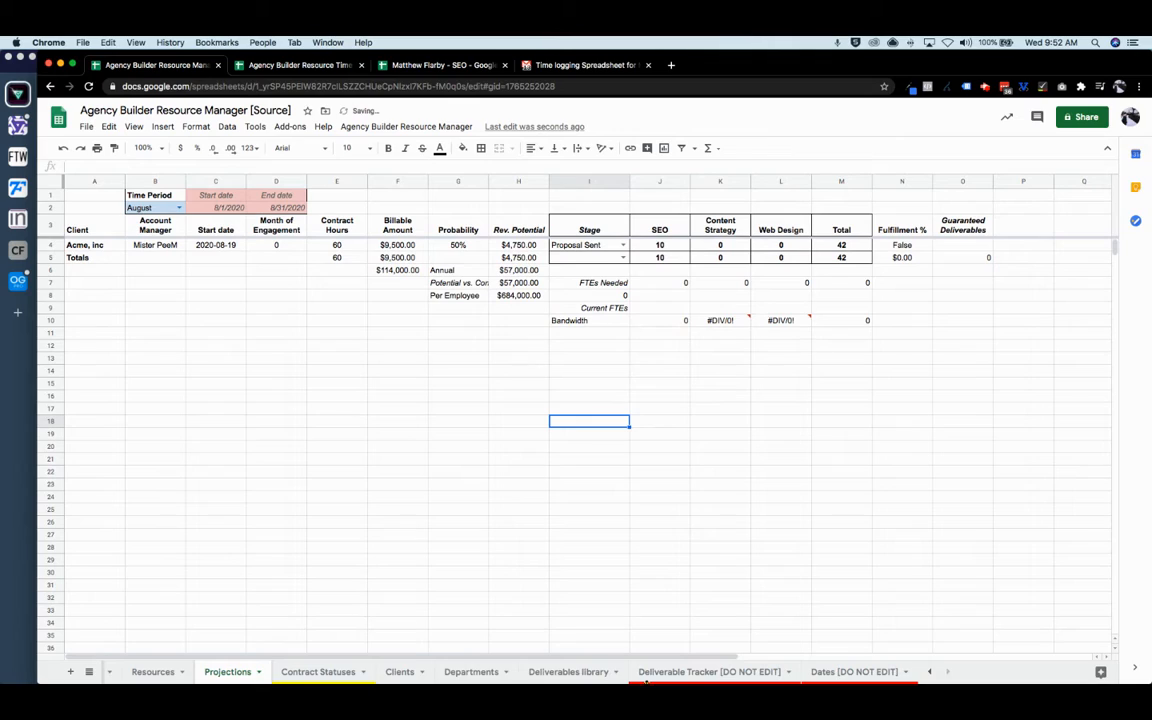
pyautogui.hscroll(-5, 228, 673)
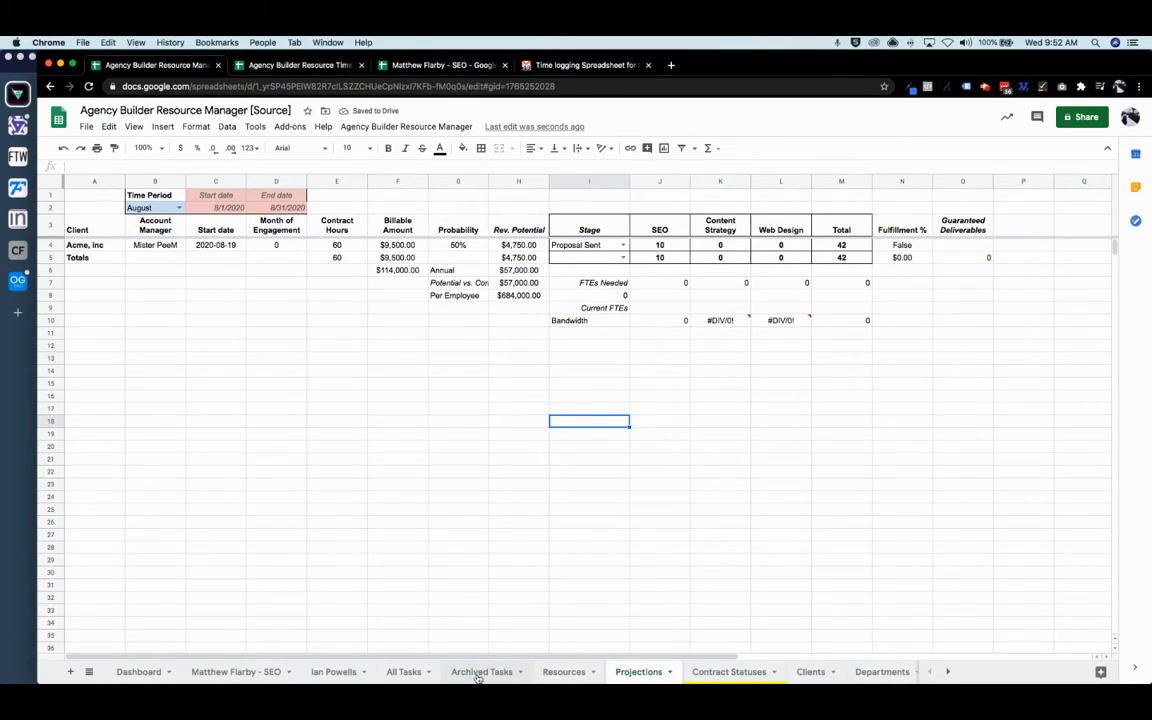
pyautogui.click(563, 673)
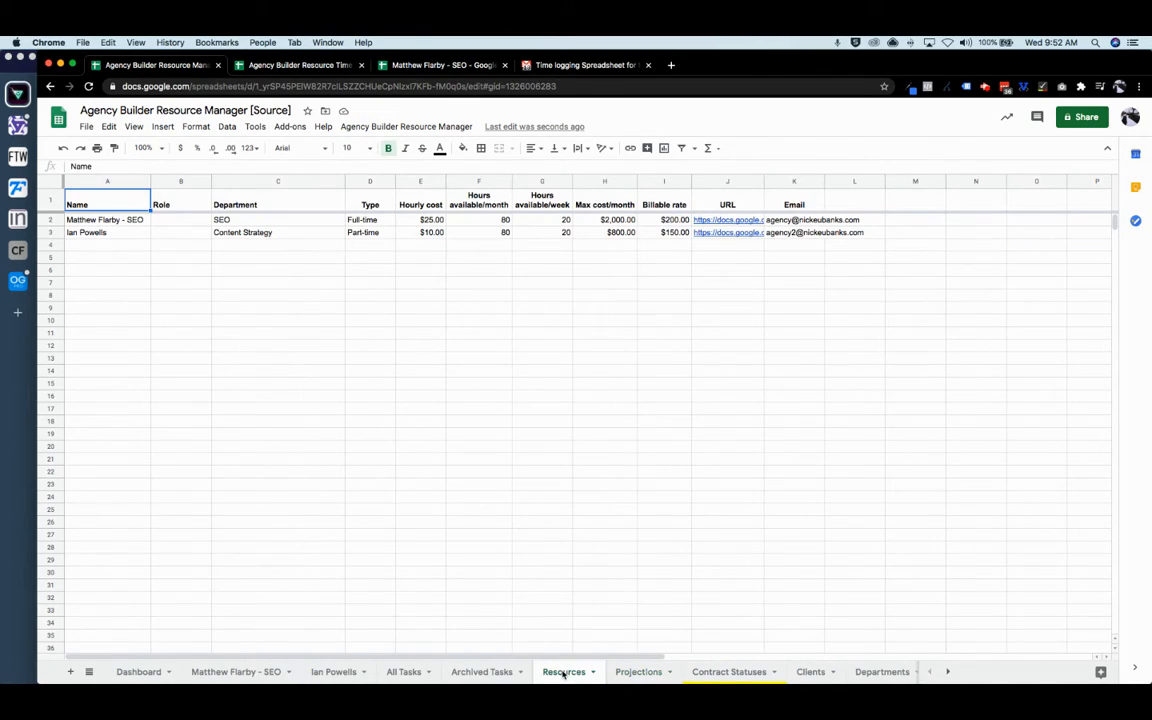
pyautogui.moveTo(730, 224)
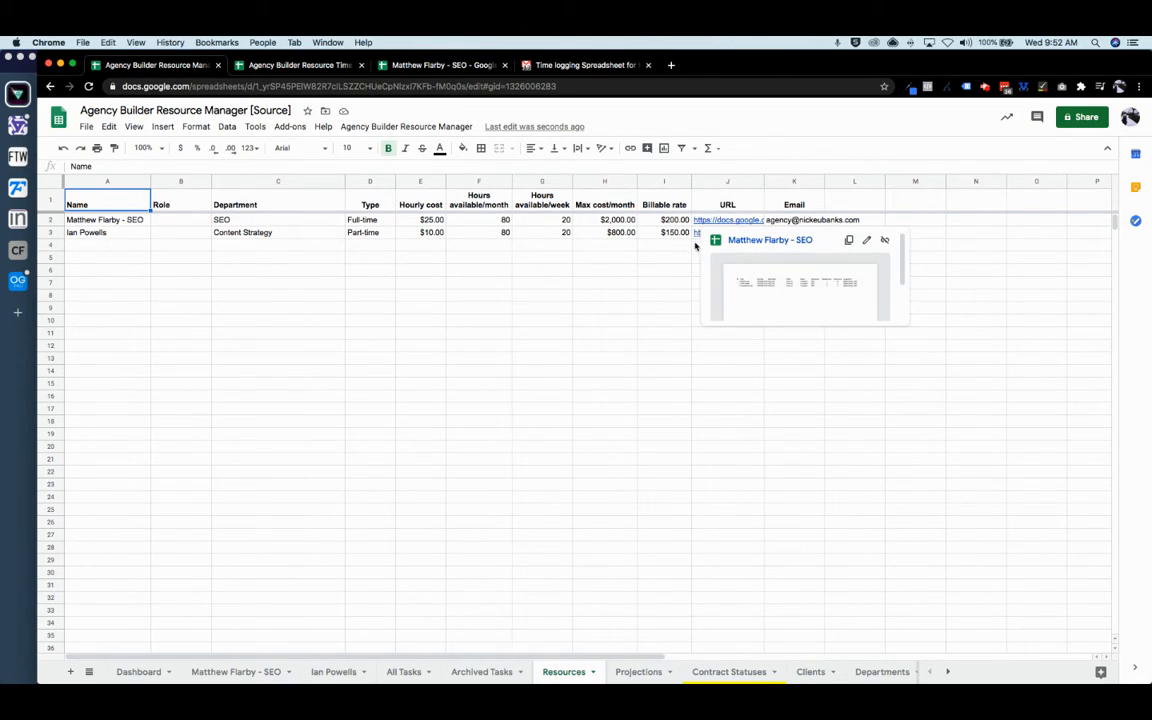
# - Look over both resources' Role cells on the Resources sheet, then go to the Dashboard sheet
pyautogui.click(696, 246)
pyautogui.moveTo(703, 237)
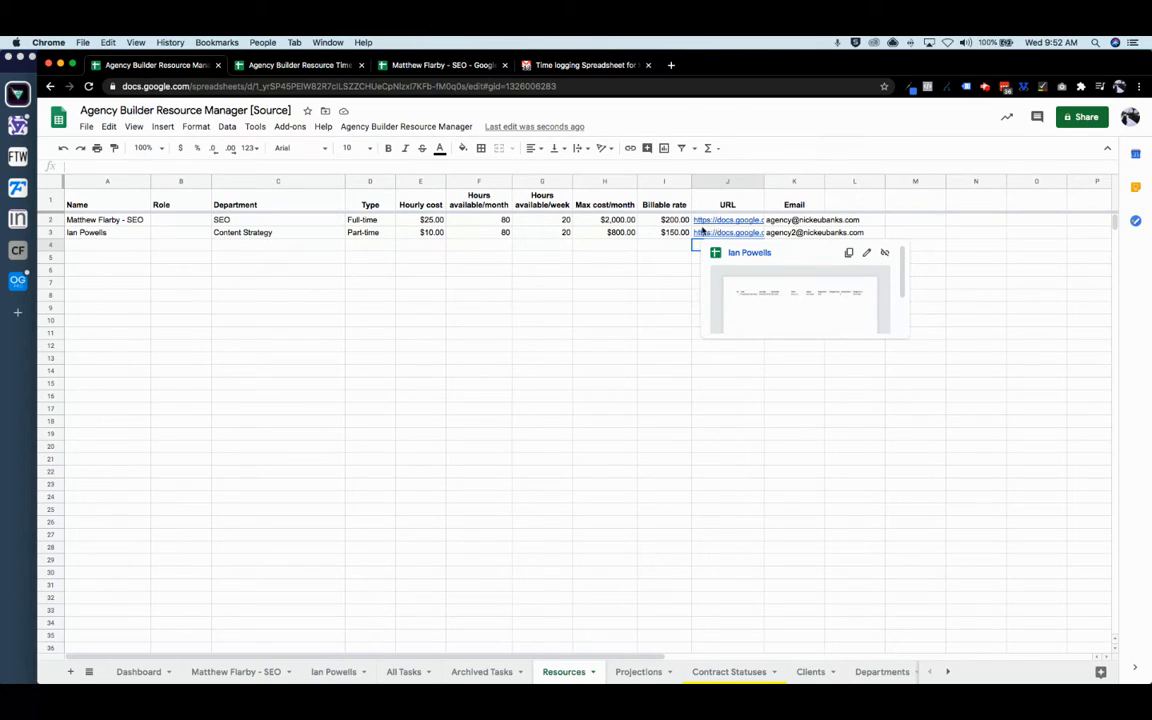
pyautogui.click(181, 230)
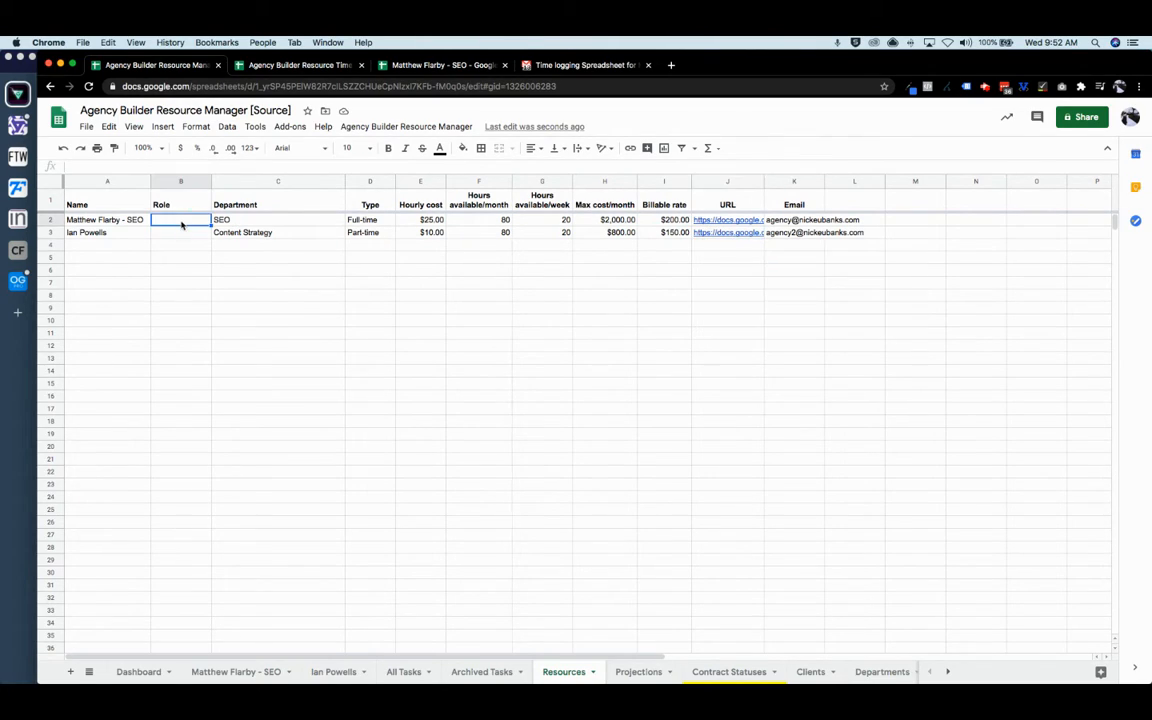
pyautogui.click(177, 218)
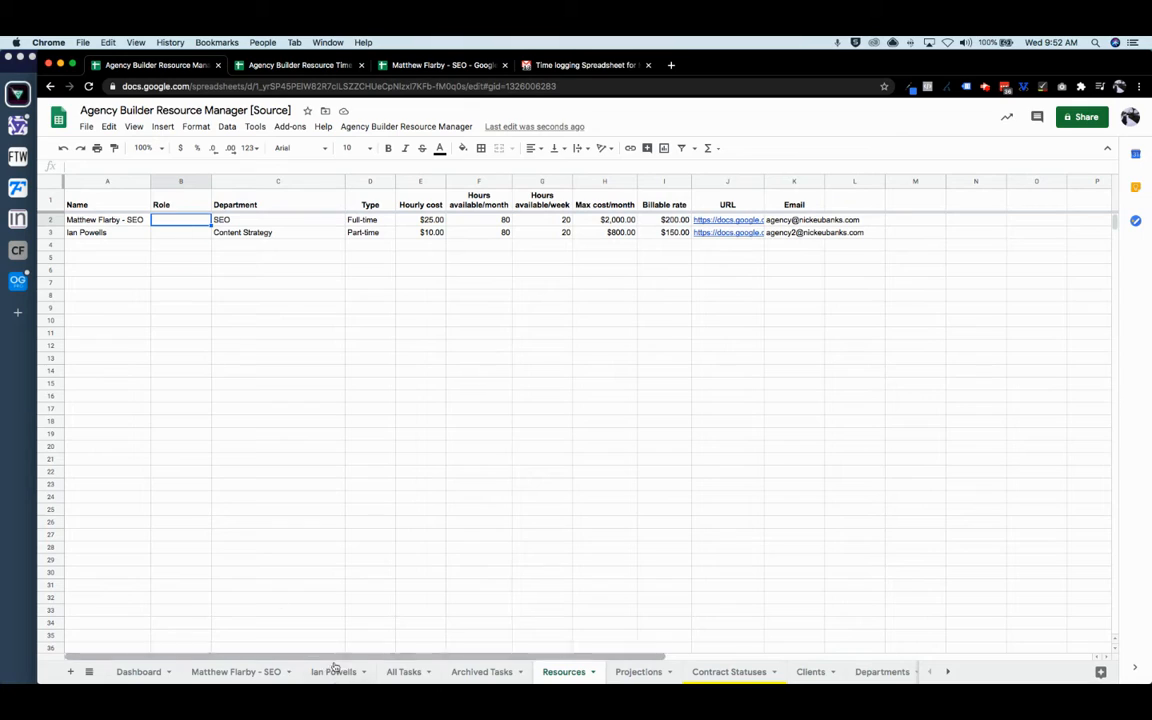
pyautogui.hscroll(-5, 391, 671)
pyautogui.click(137, 672)
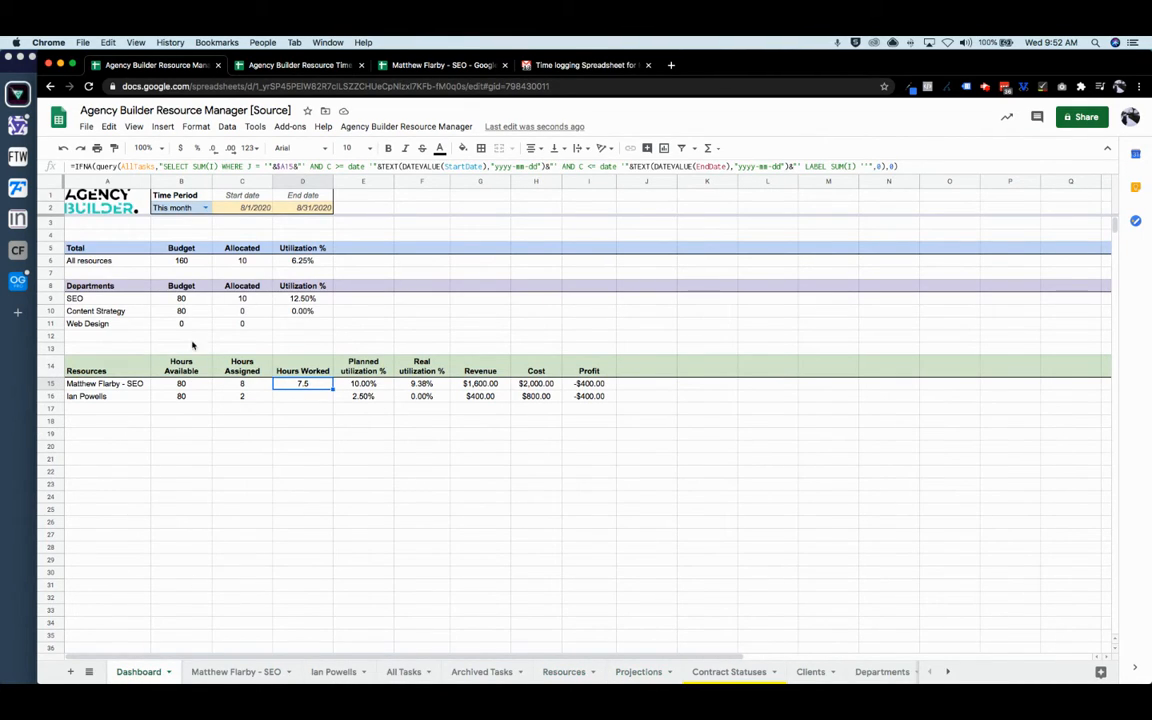
# - Start a new client named Kharacter and choose its account manager
pyautogui.click(372, 127)
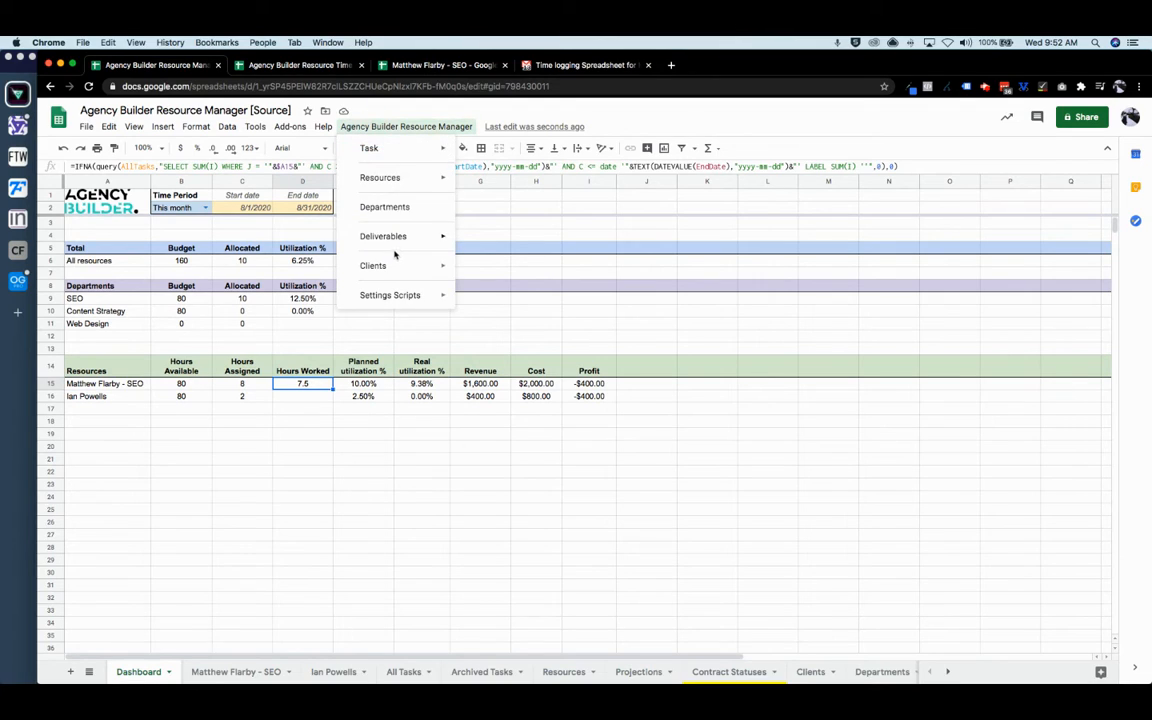
pyautogui.moveTo(410, 265)
pyautogui.click(502, 270)
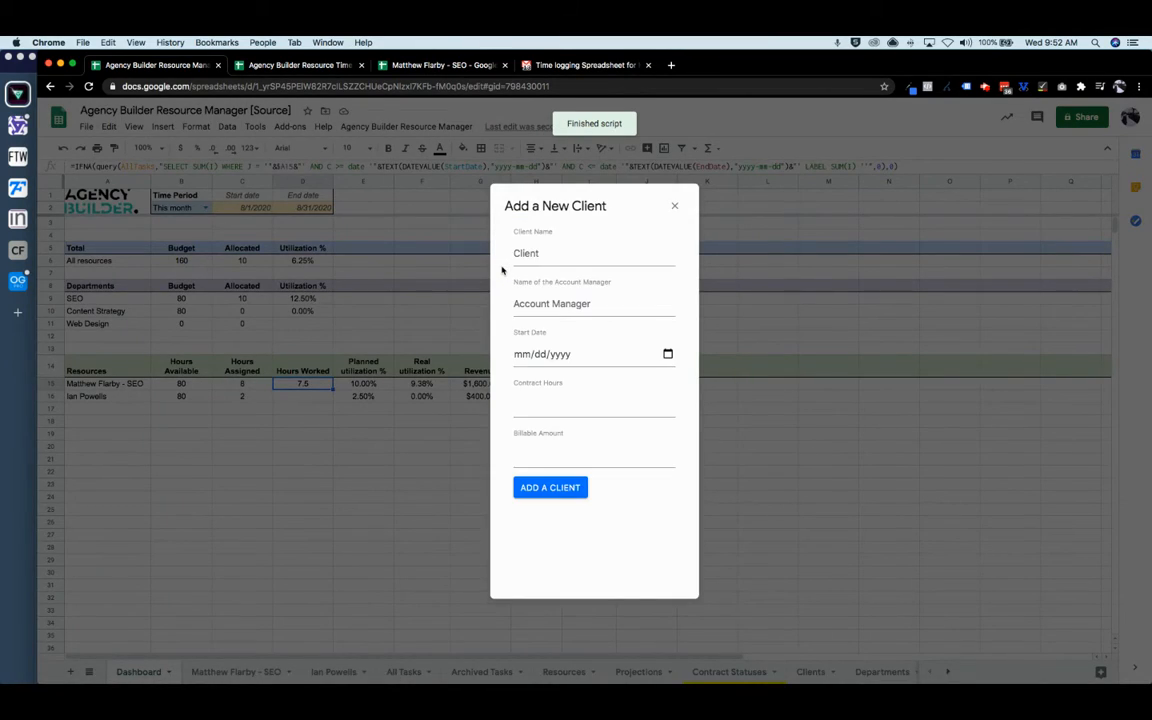
pyautogui.click(534, 253)
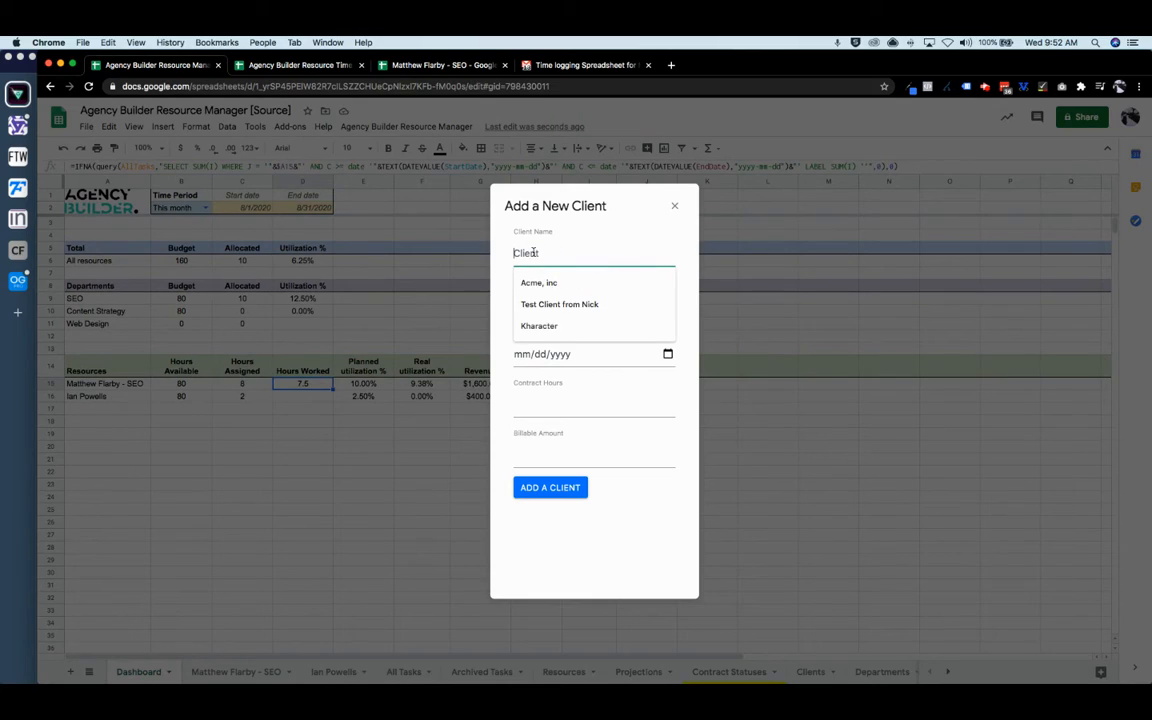
pyautogui.click(539, 326)
pyautogui.click(572, 304)
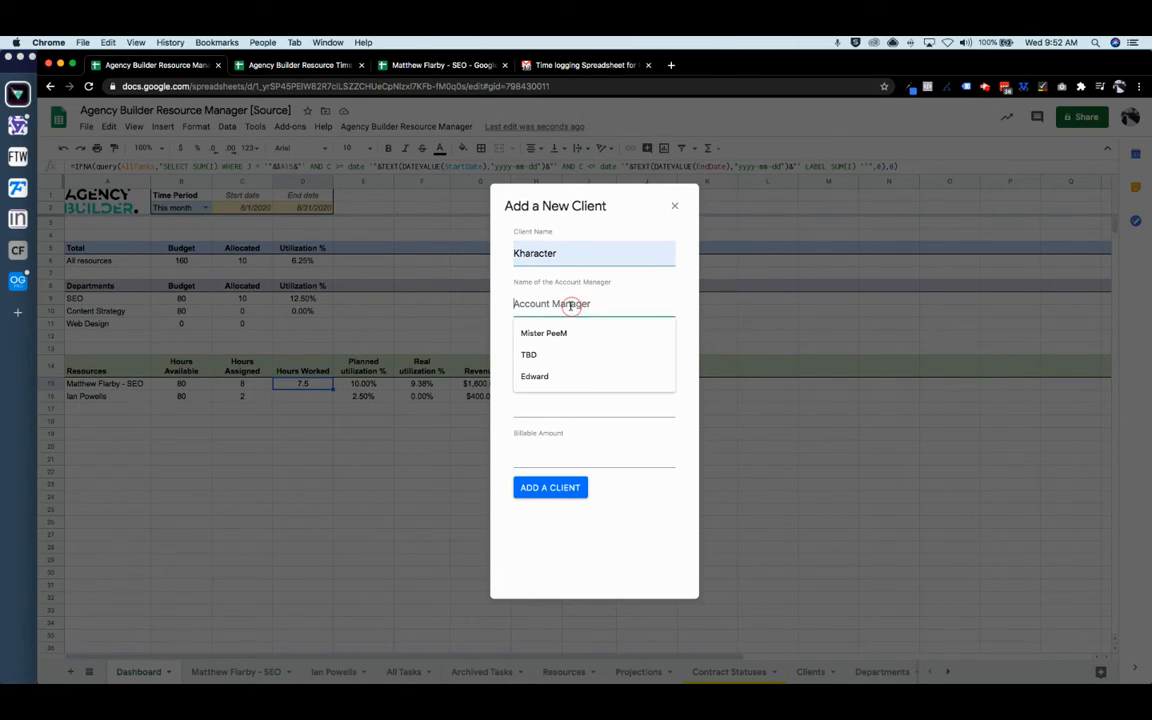
pyautogui.click(546, 376)
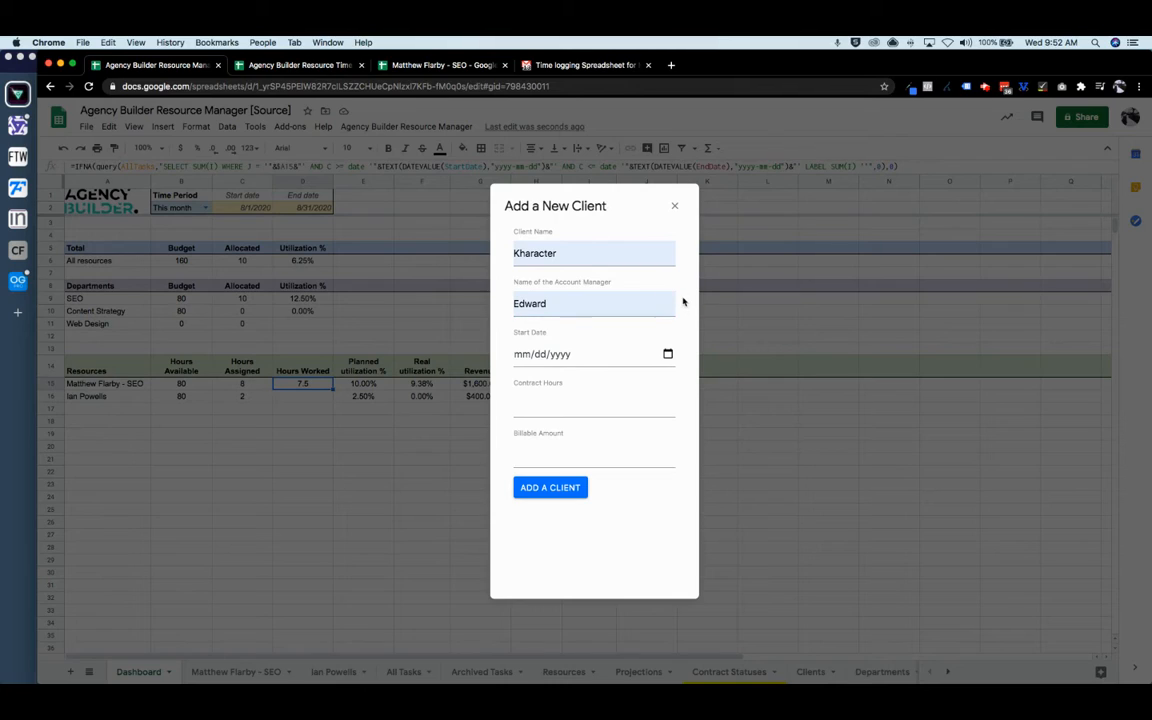
# - Give Kharacter start date 08/21/2020, 100 contract hours and 1500 billable amount, and create it
pyautogui.click(538, 354)
pyautogui.click(668, 355)
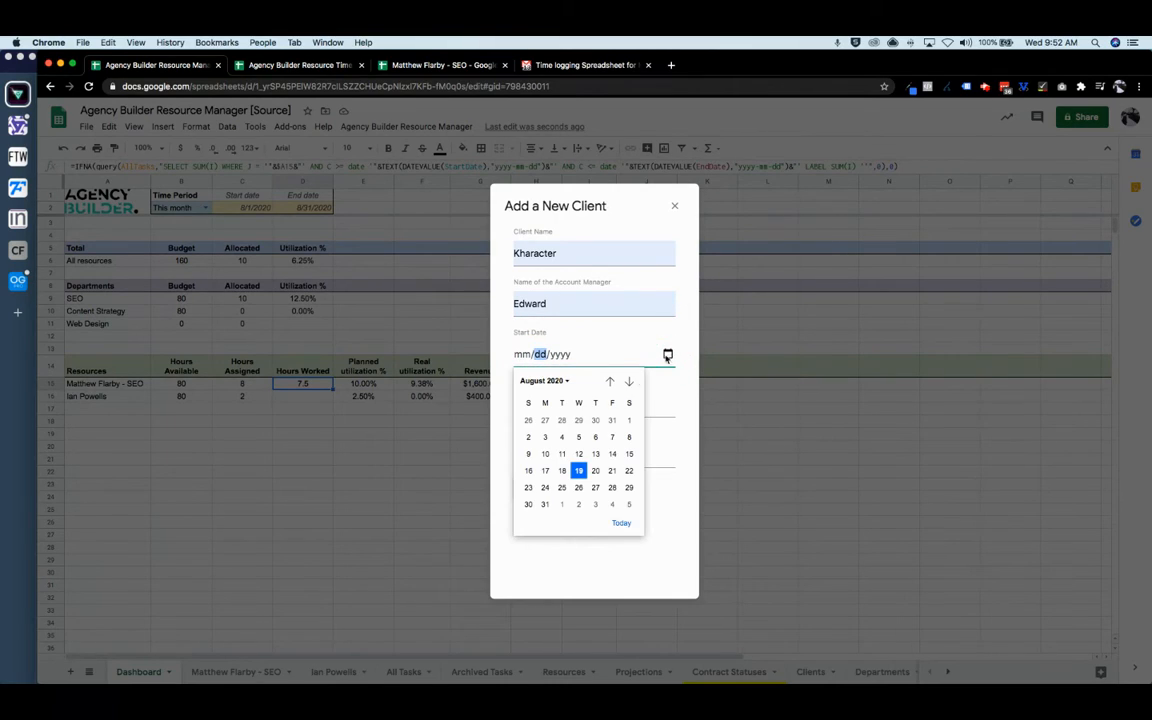
pyautogui.click(615, 472)
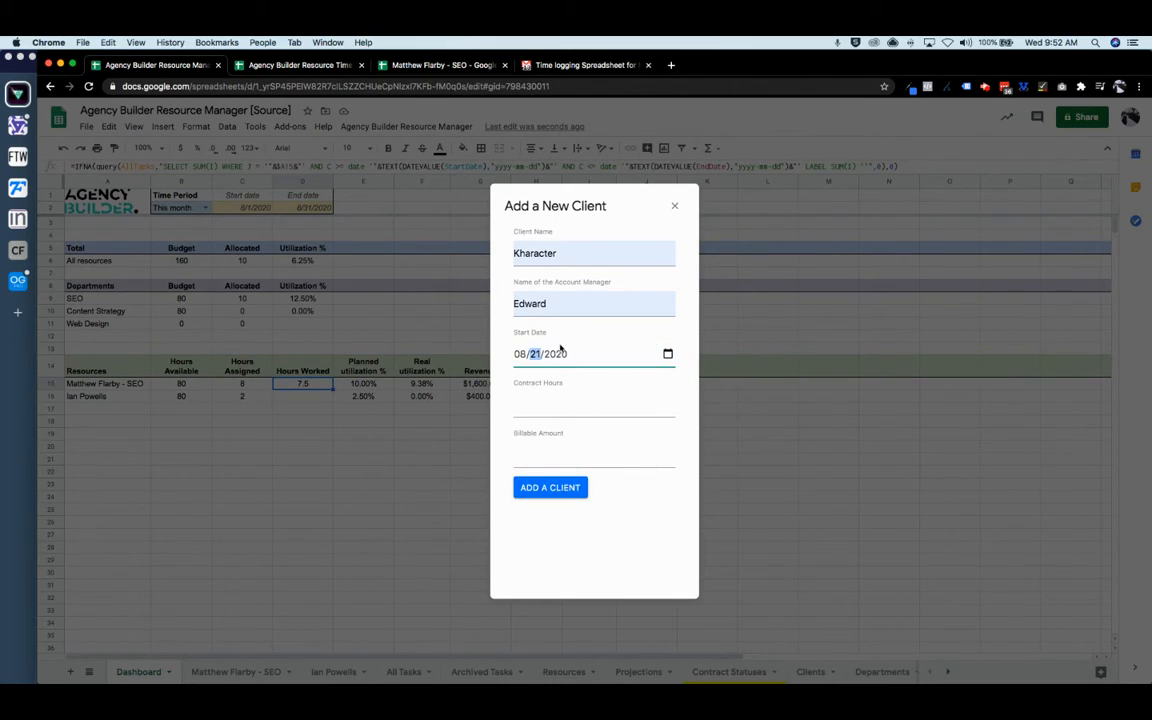
pyautogui.click(547, 410)
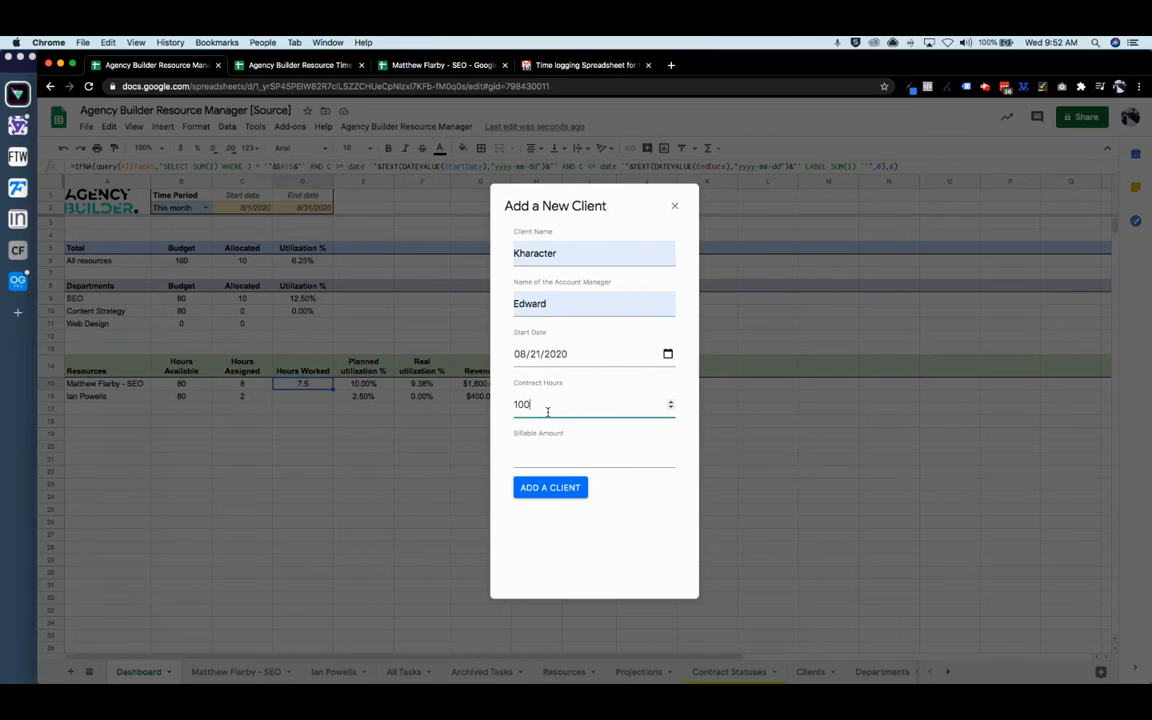
pyautogui.click(548, 455)
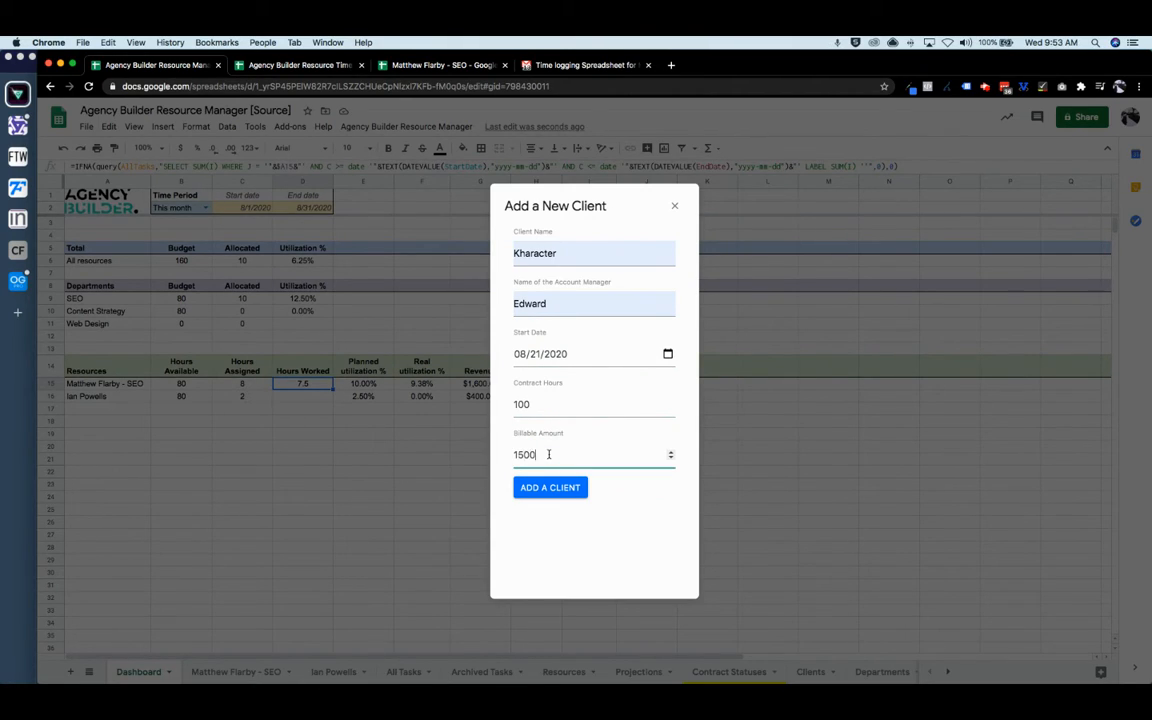
pyautogui.click(551, 489)
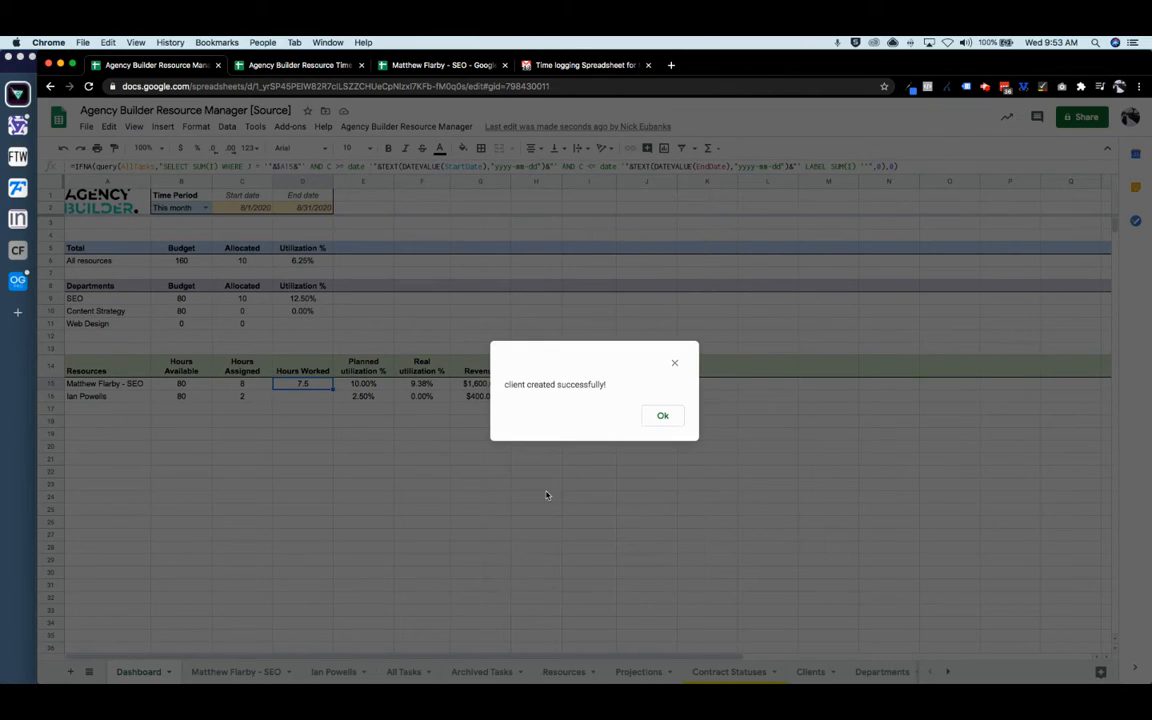
pyautogui.click(663, 415)
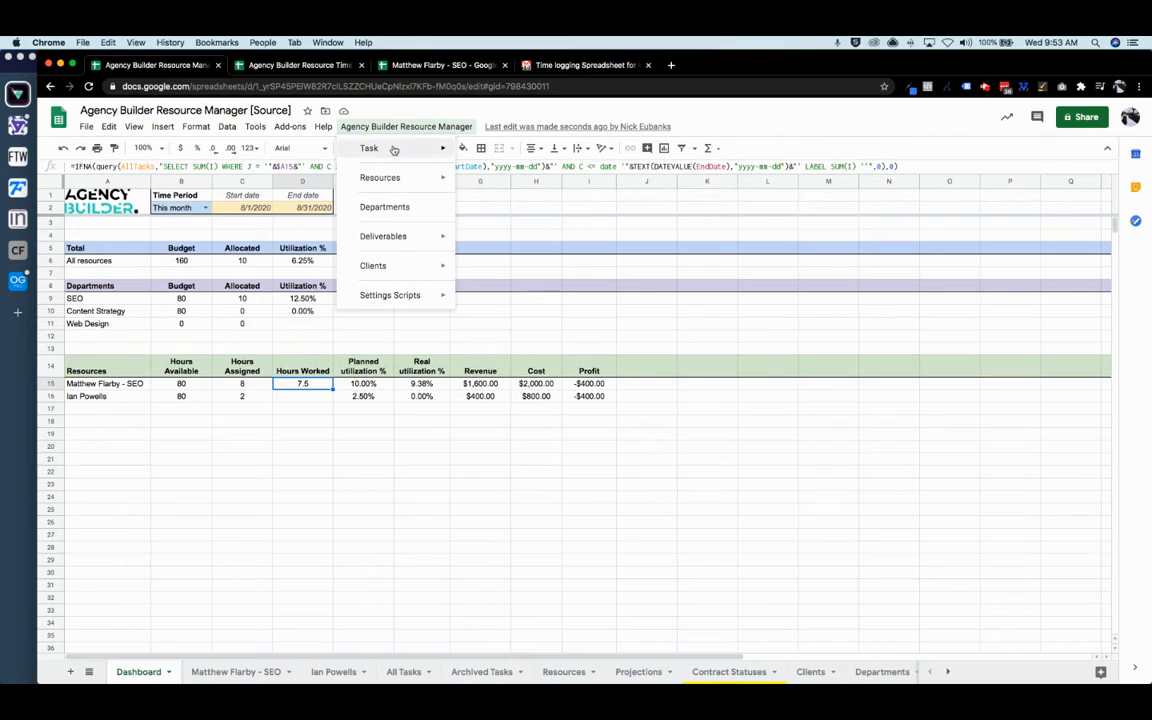
# - Look at the deliverables list in the Add Tasks window, then close it
pyautogui.moveTo(394, 149)
pyautogui.click(494, 152)
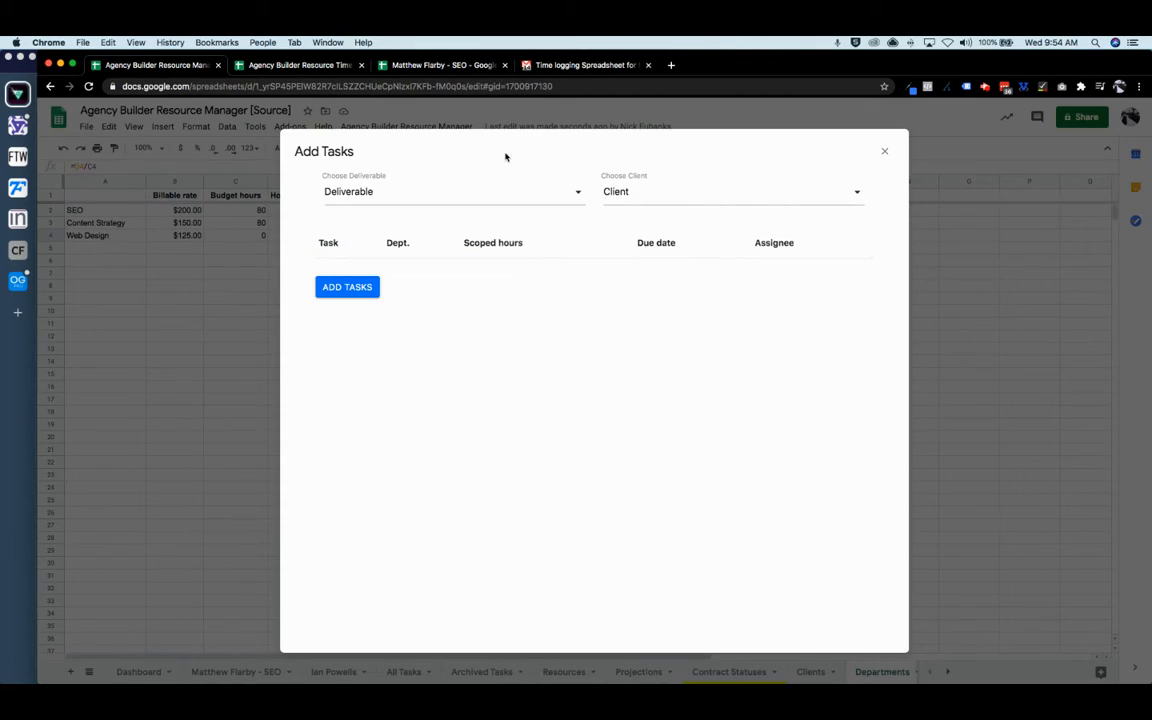
pyautogui.click(393, 196)
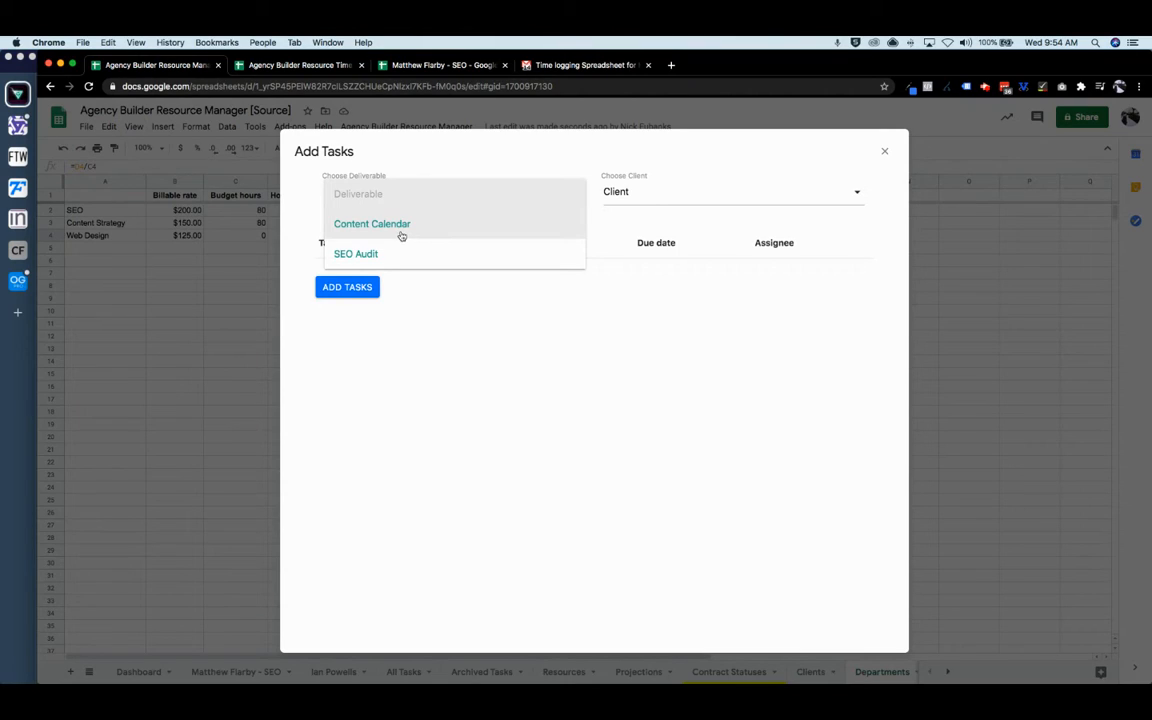
pyautogui.click(884, 152)
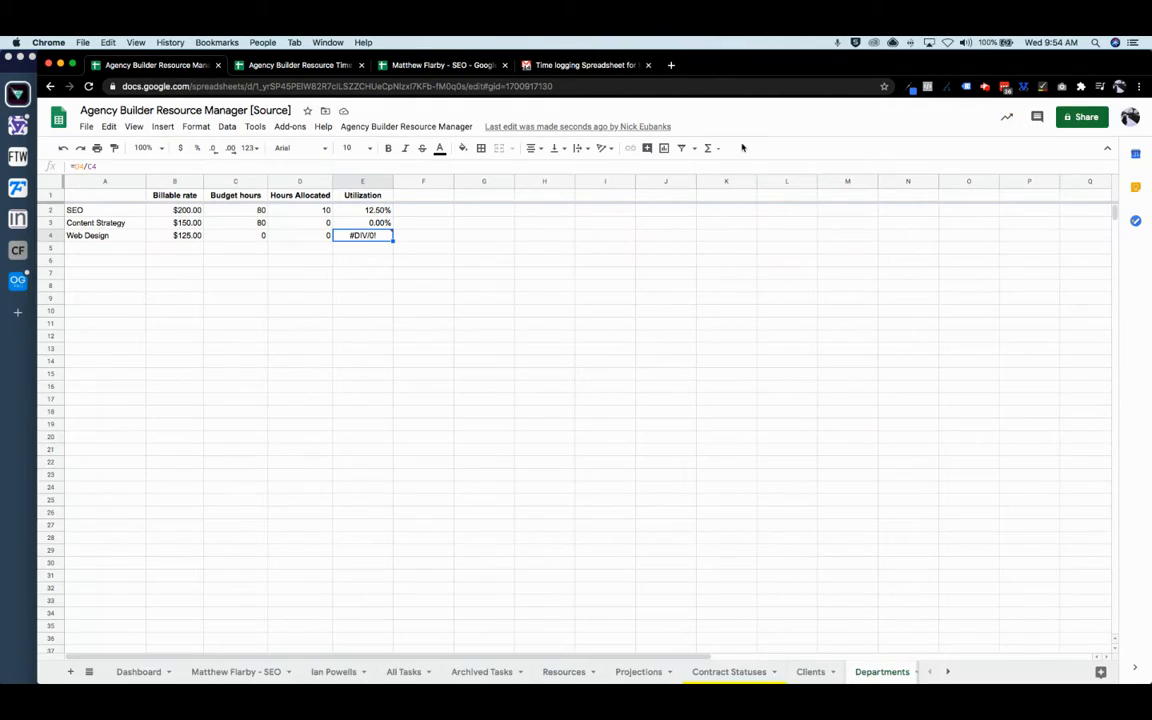
# - Start a new deliverable named 'Landing Page Design'
pyautogui.click(449, 127)
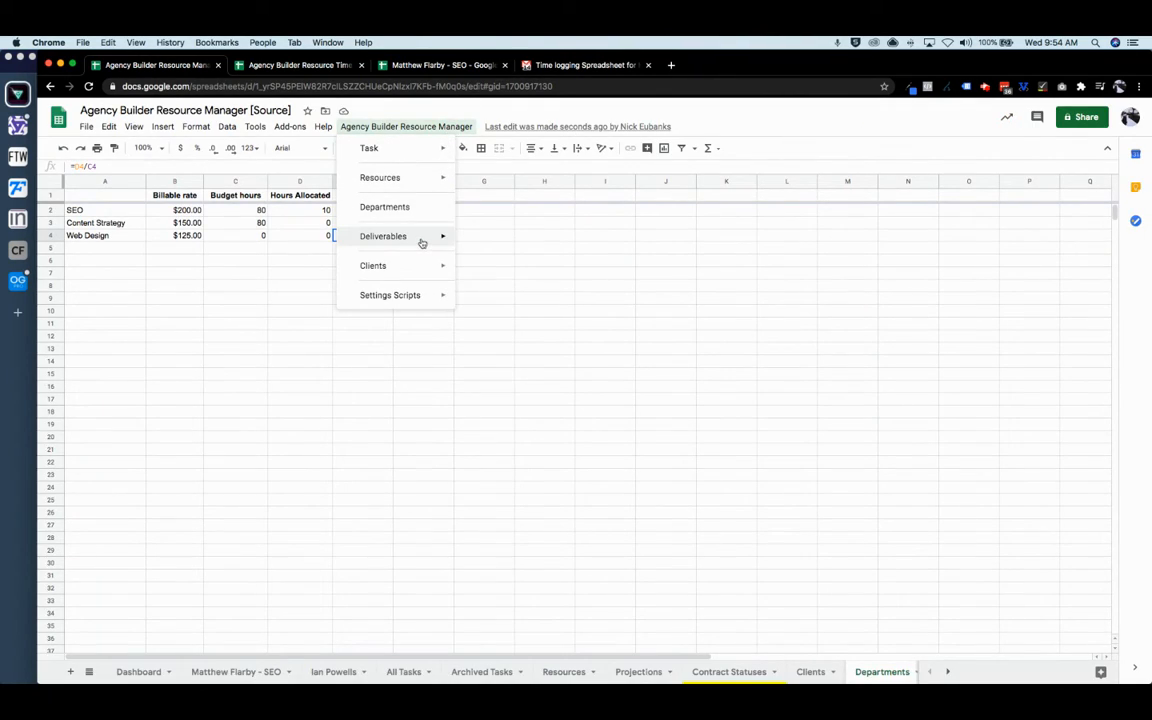
pyautogui.moveTo(445, 236)
pyautogui.click(500, 241)
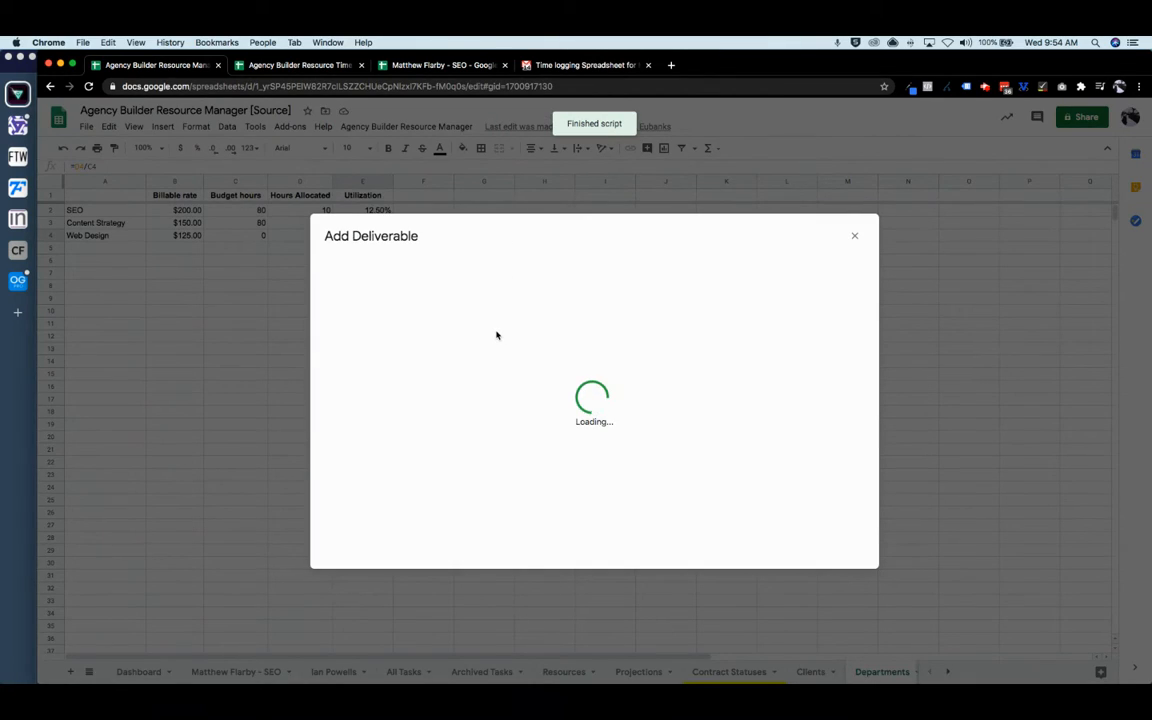
pyautogui.click(455, 271)
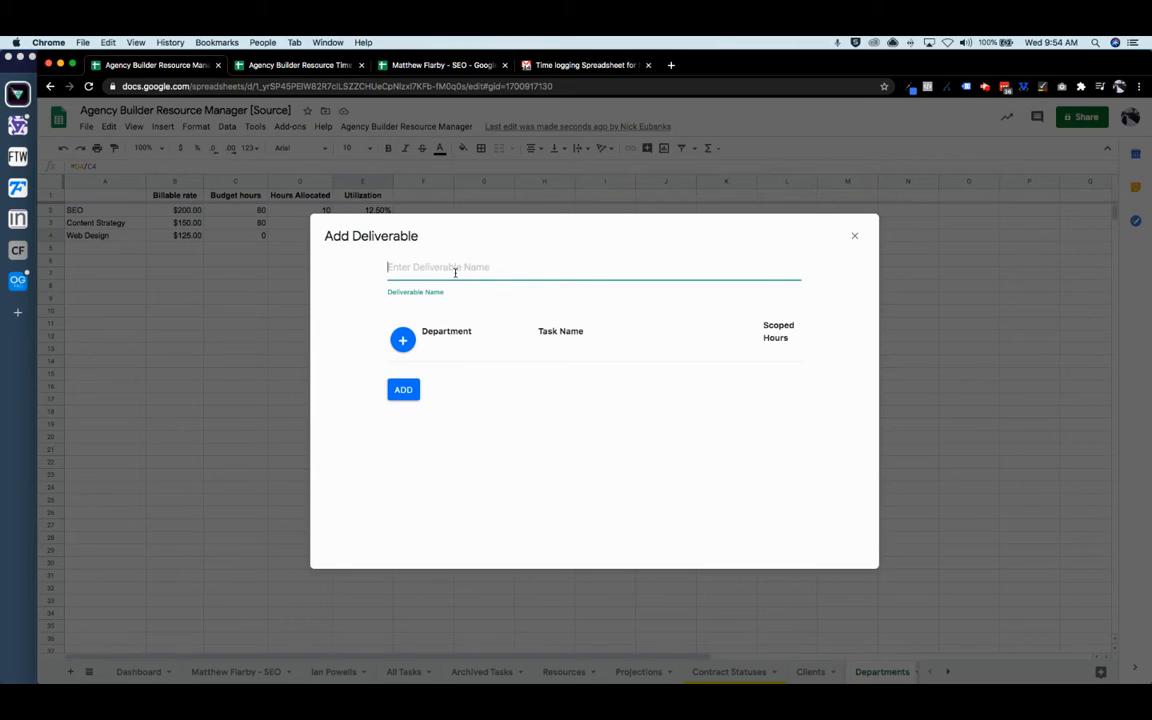
pyautogui.write('Landing Page Design')
# - Add a Web Design task 'Design requirements' scoped at 2 hours
pyautogui.click(402, 340)
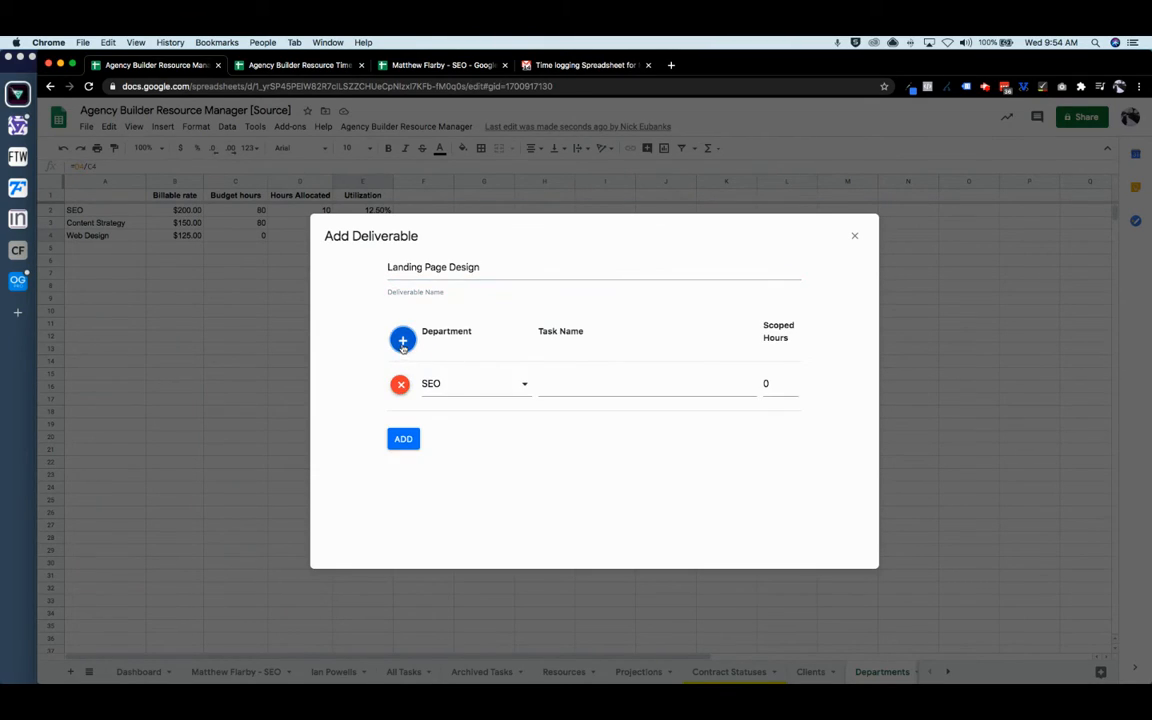
pyautogui.click(476, 387)
pyautogui.click(478, 444)
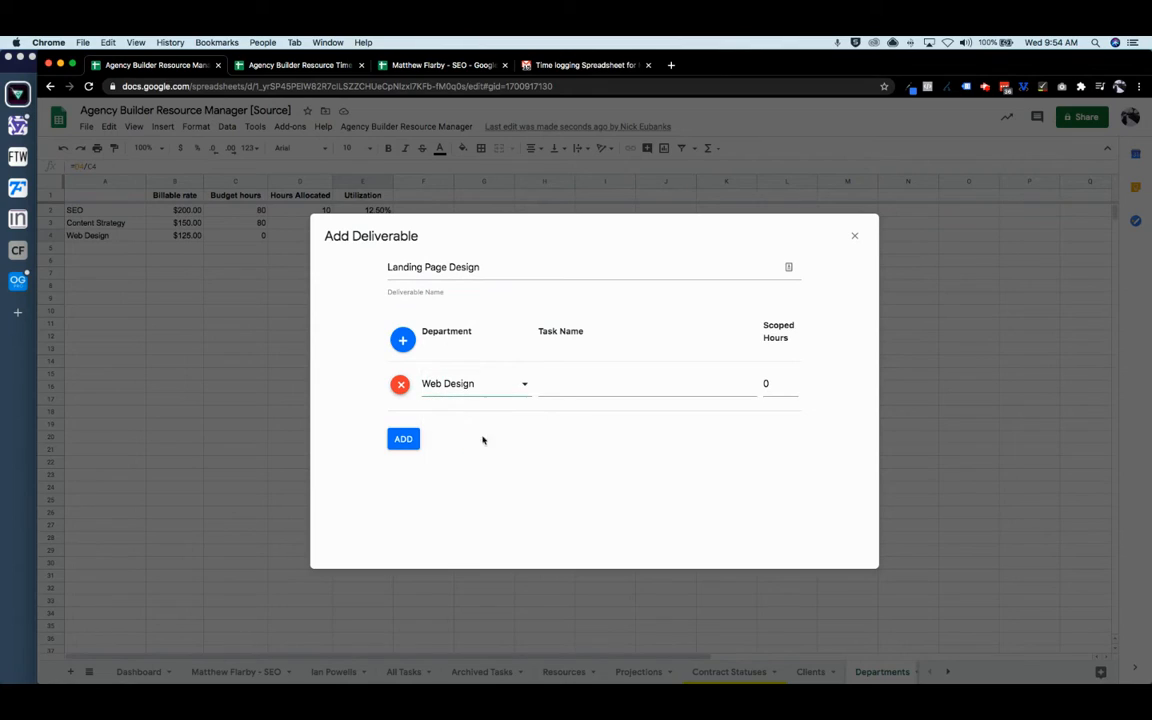
pyautogui.click(577, 383)
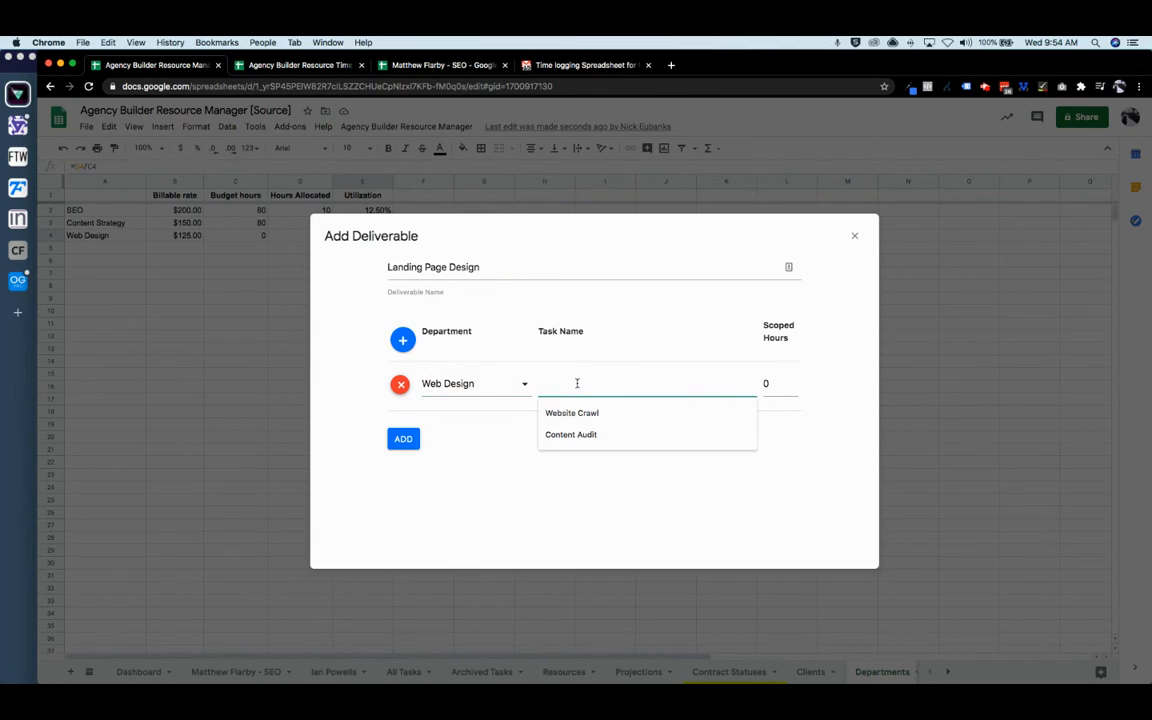
pyautogui.write('Design requirements')
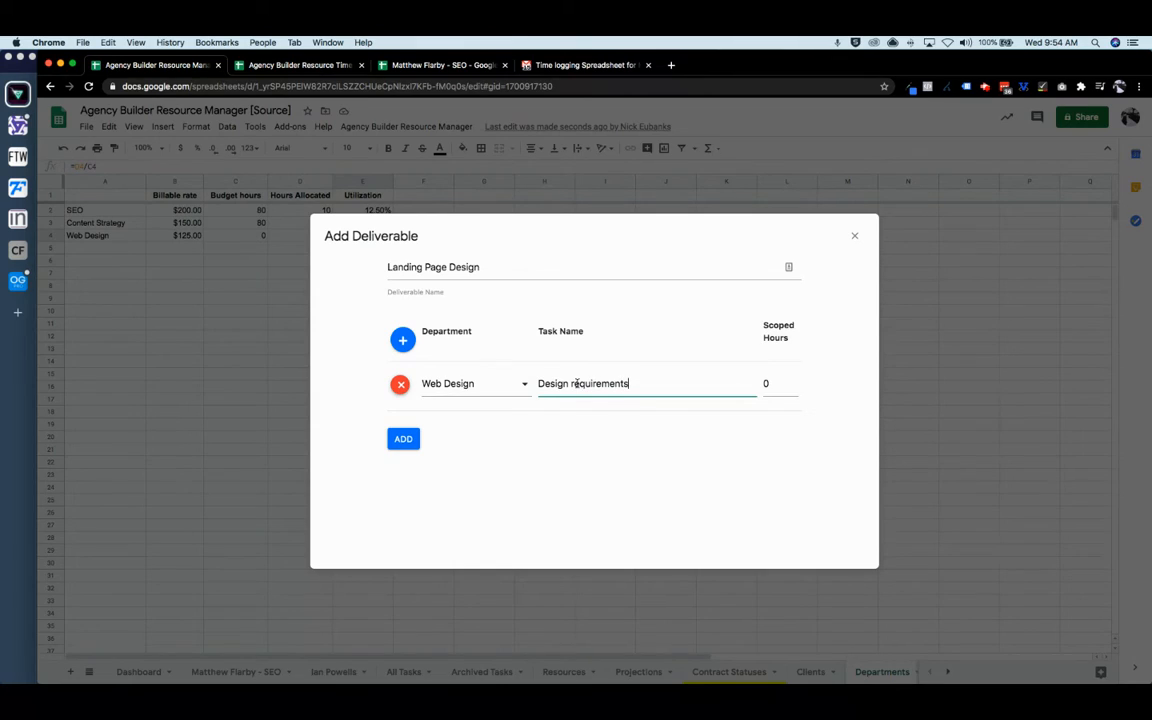
pyautogui.click(761, 385)
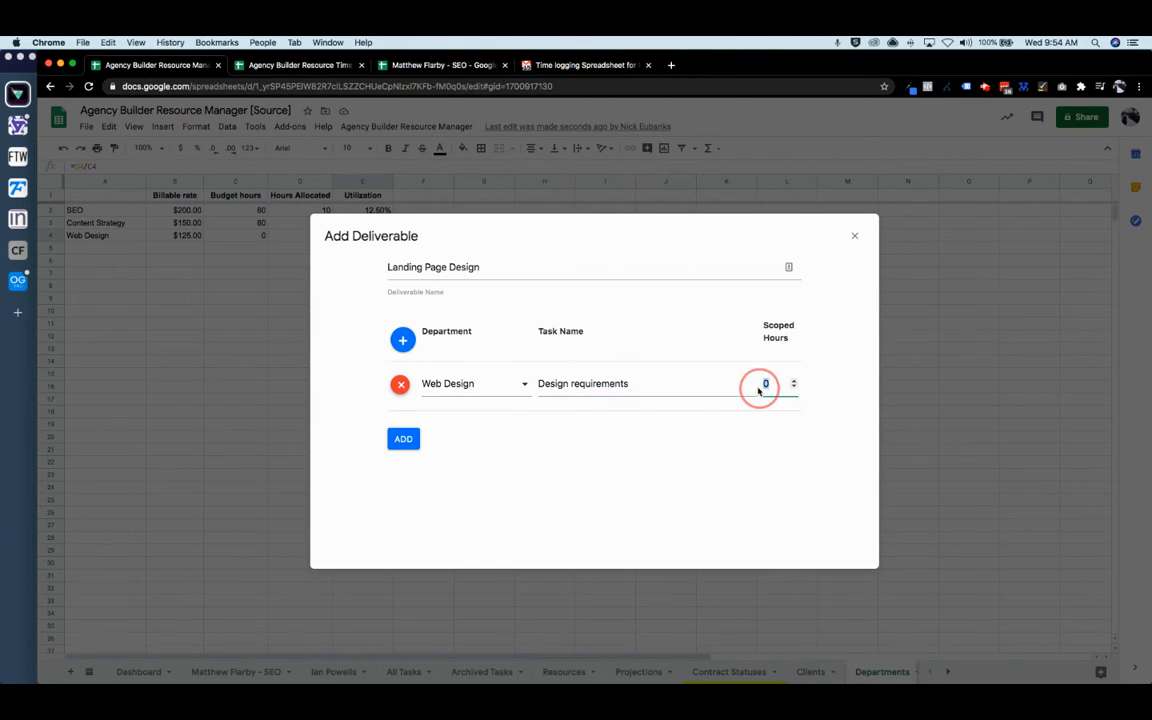
pyautogui.write('2')
# - Add a Web Design task 'Grayscale Wireframes' scoped at 4 hours
pyautogui.click(402, 339)
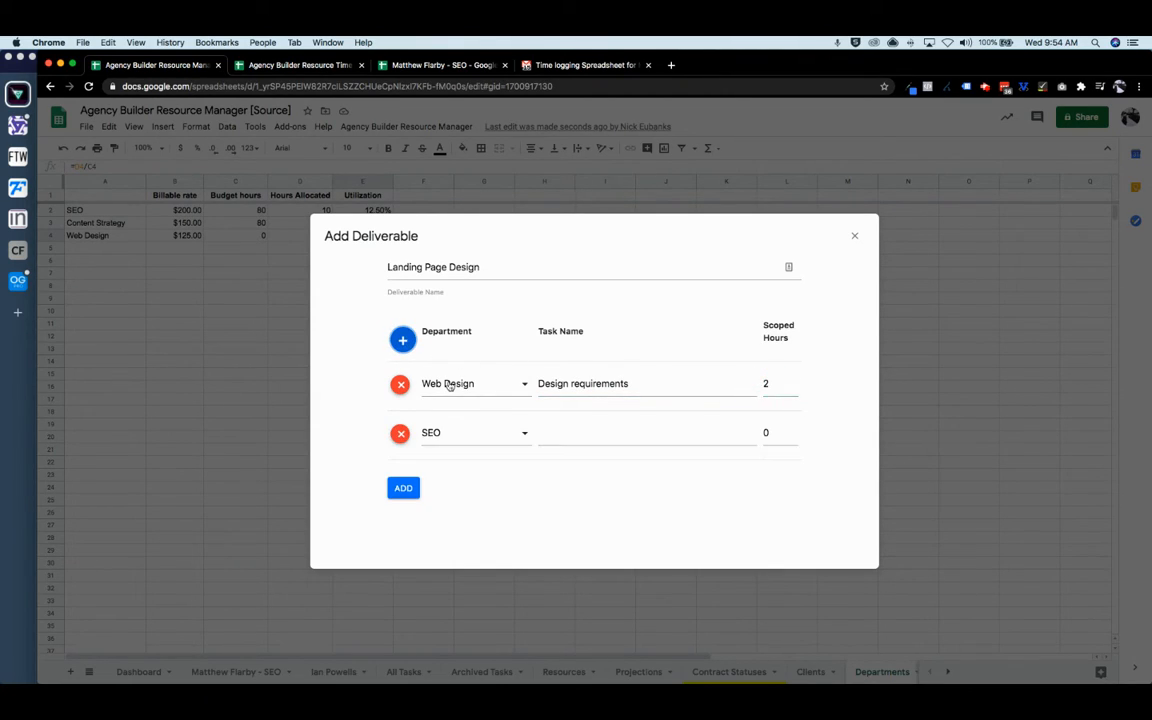
pyautogui.click(478, 433)
pyautogui.click(497, 496)
pyautogui.click(568, 430)
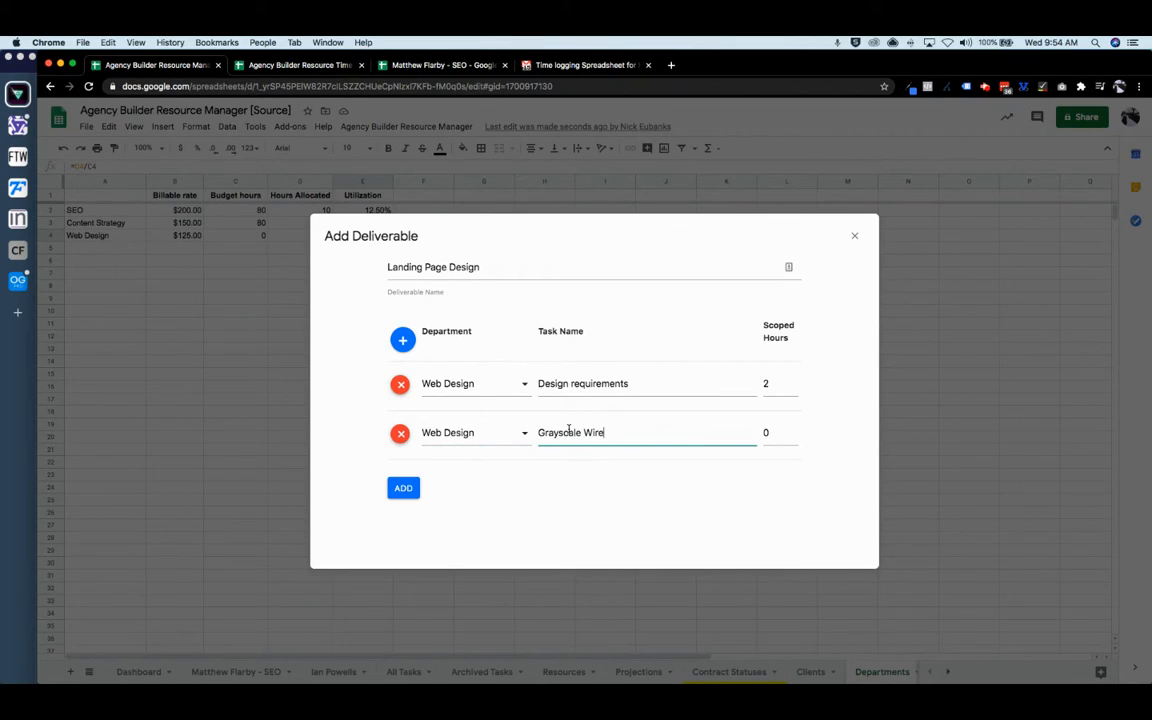
pyautogui.click(764, 434)
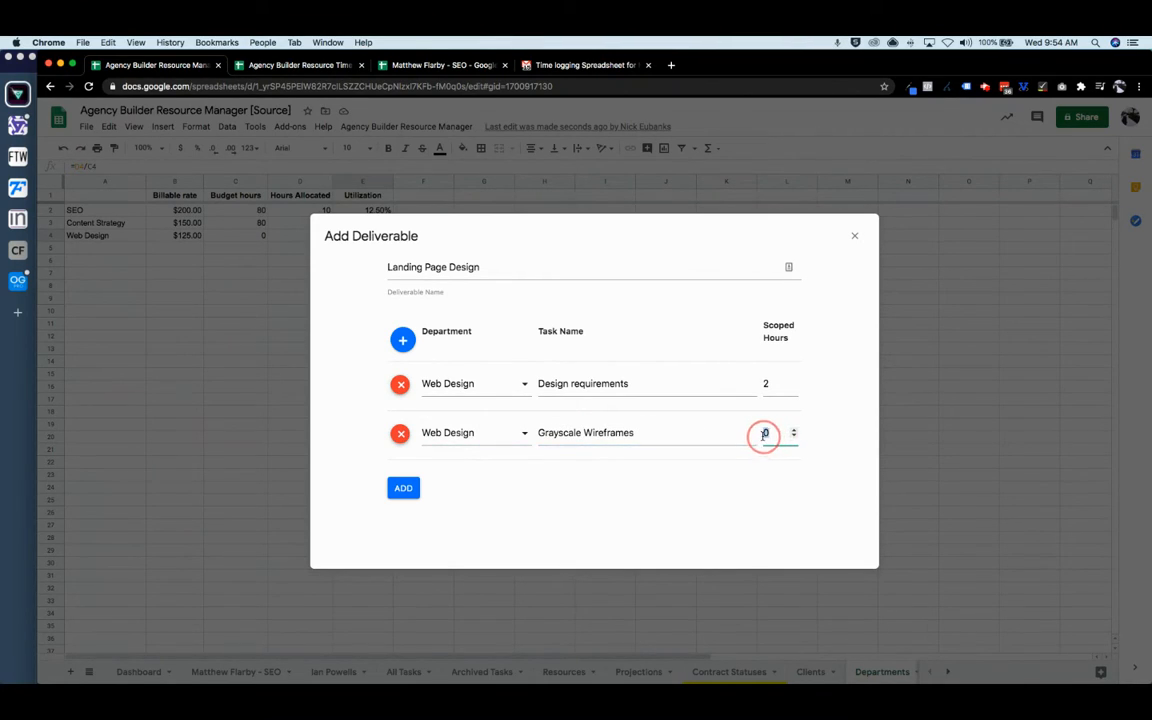
pyautogui.write('4')
# - Add Web Design task 'High Fidelity Mock Up' at 4 hours and save the deliverable
pyautogui.click(402, 339)
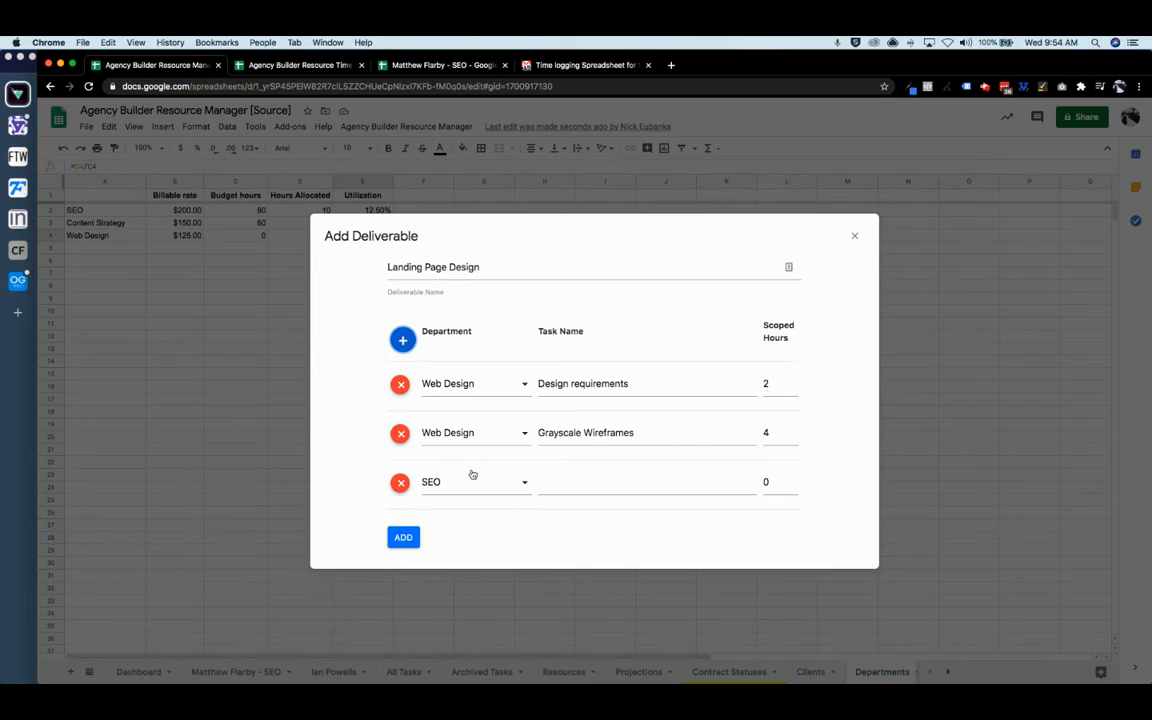
pyautogui.click(472, 480)
pyautogui.click(478, 449)
pyautogui.click(570, 486)
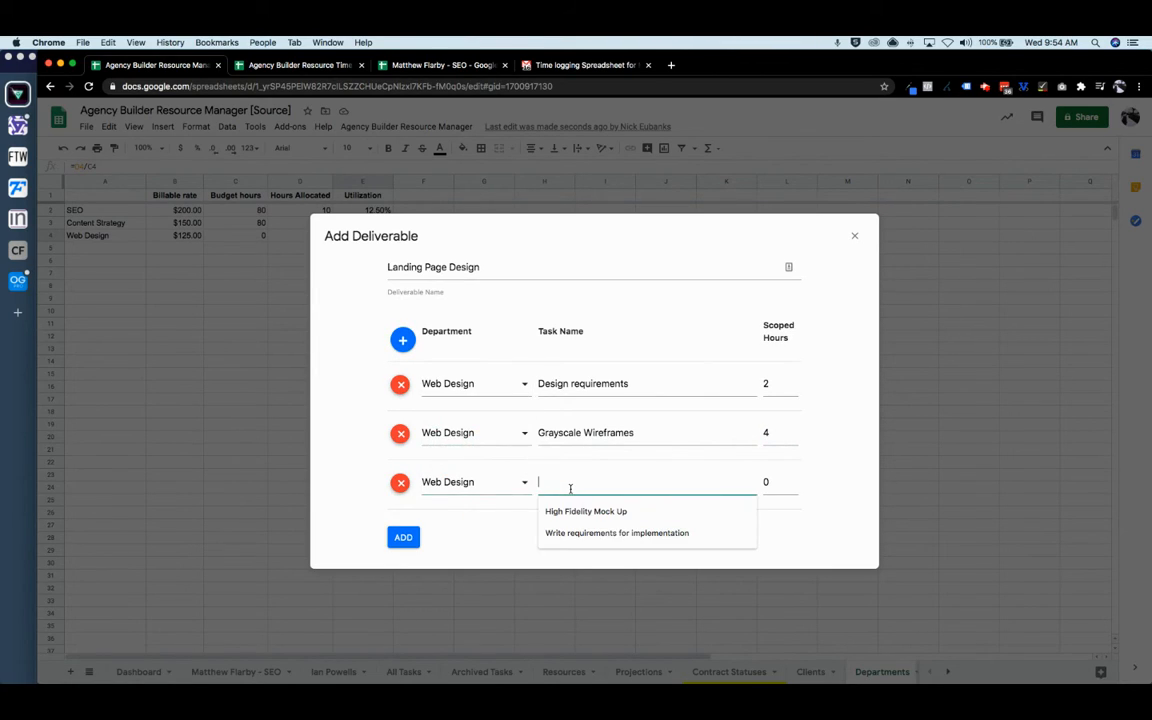
pyautogui.click(586, 509)
pyautogui.click(770, 482)
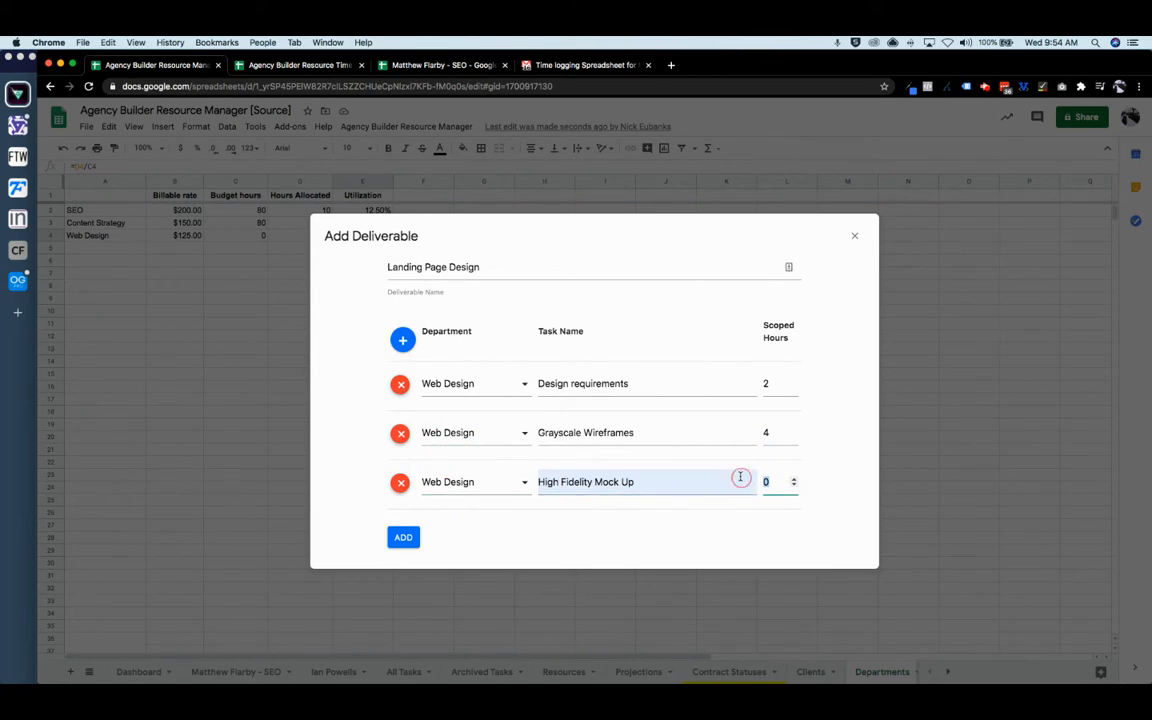
pyautogui.write('4')
pyautogui.click(410, 543)
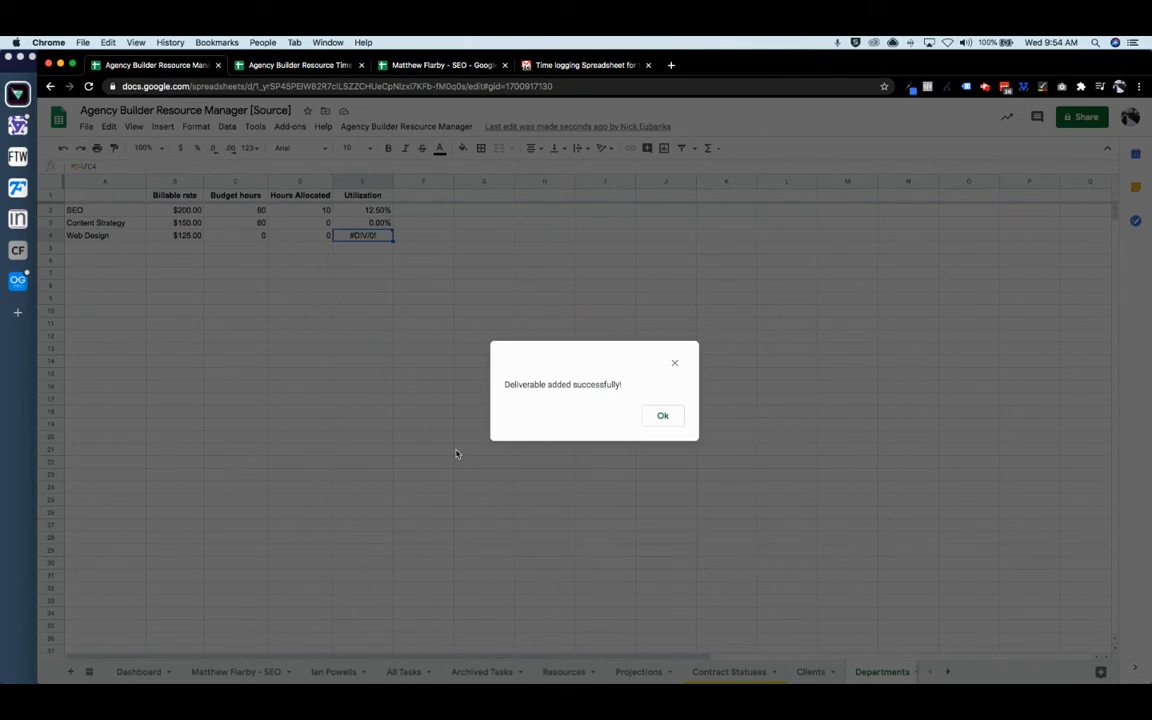
pyautogui.click(663, 414)
# - From the Deliverables library, start adding Landing Page Design tasks for client Kharacter
pyautogui.hscroll(5, 707, 672)
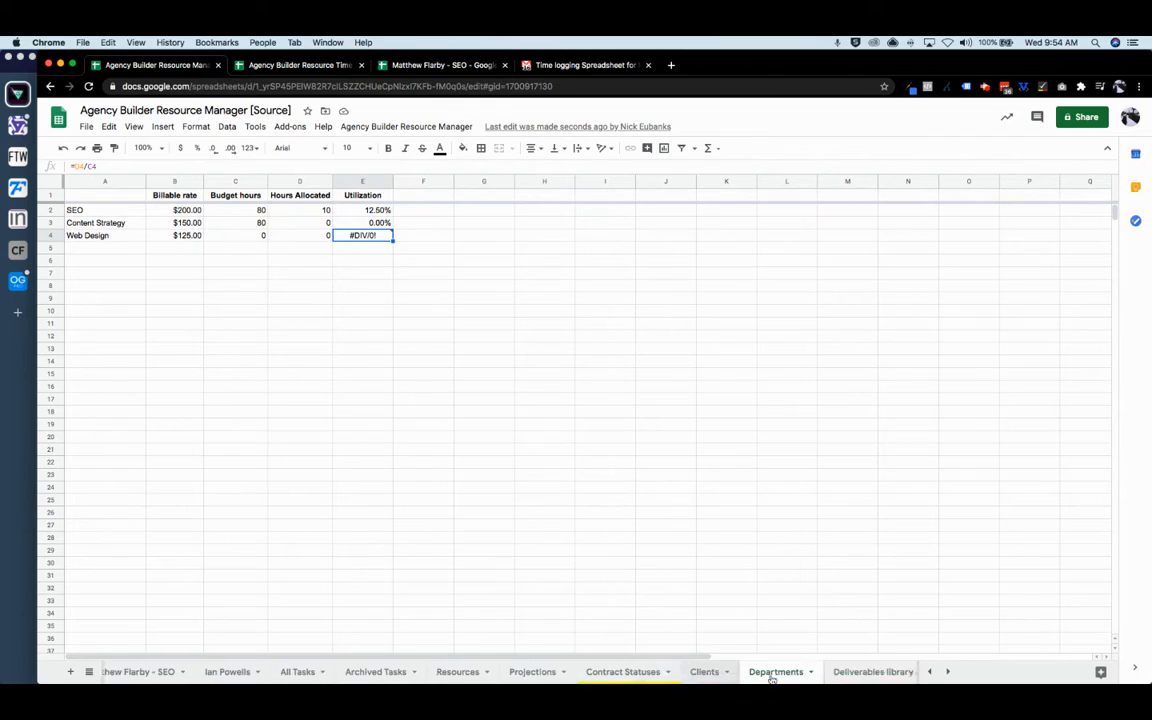
pyautogui.click(628, 672)
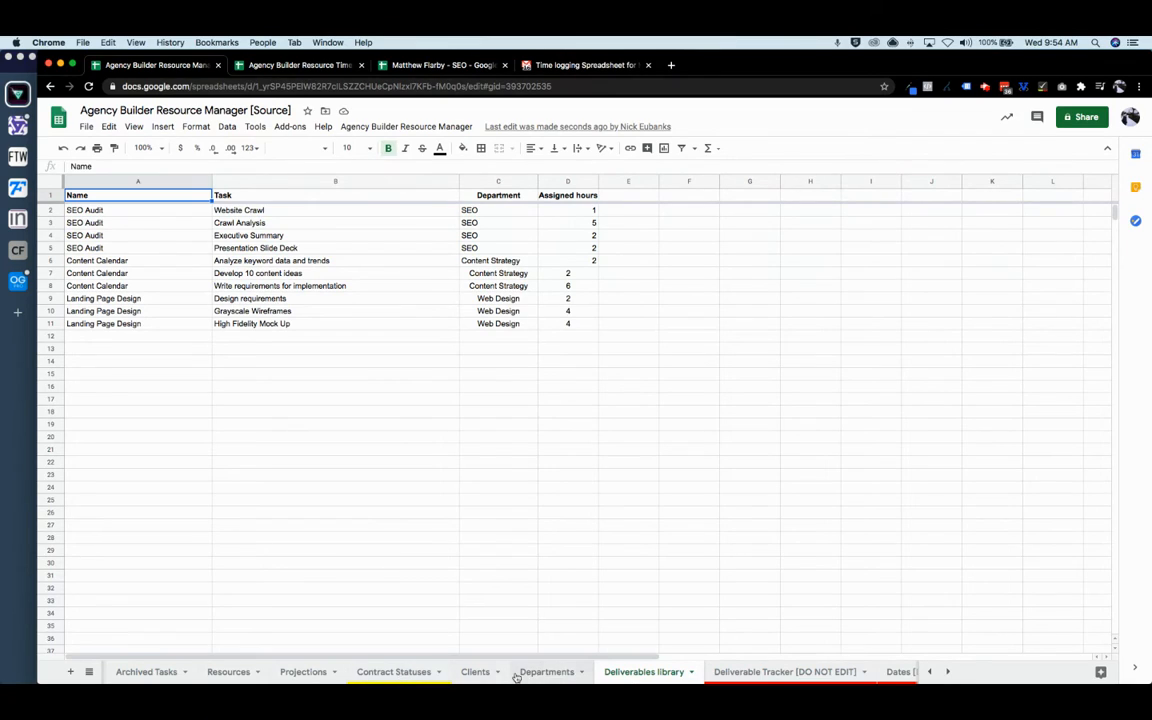
pyautogui.hscroll(-1, 395, 679)
pyautogui.hscroll(-3, 395, 679)
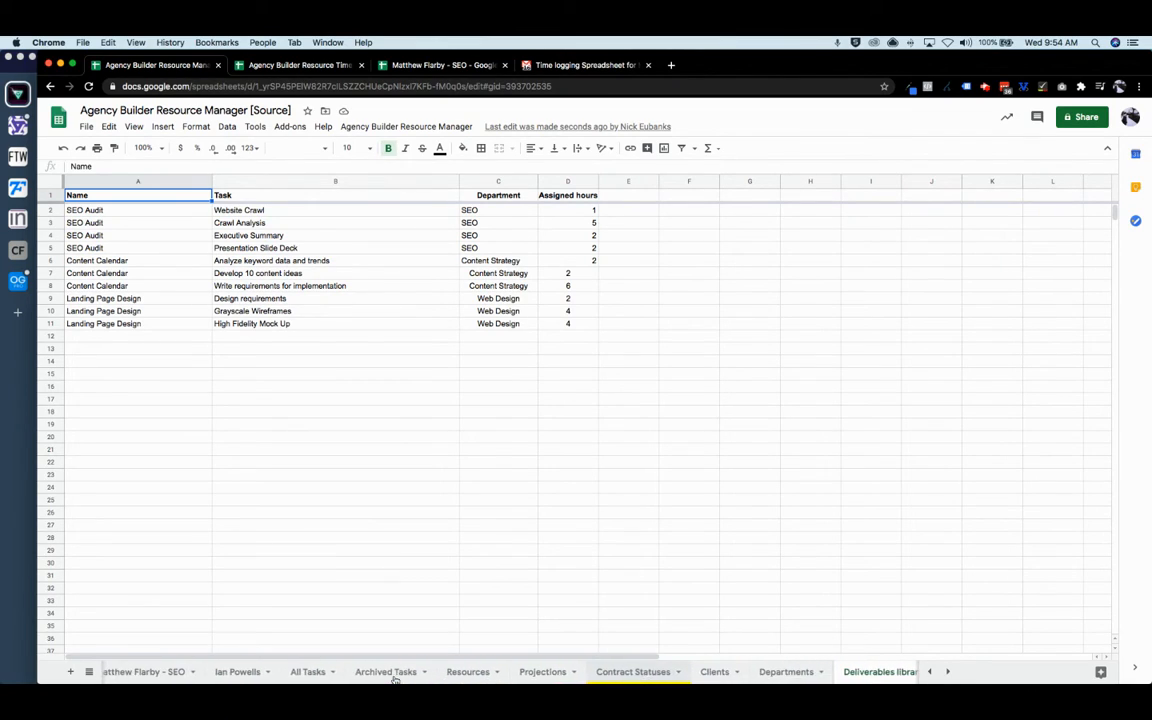
pyautogui.click(438, 127)
pyautogui.moveTo(429, 154)
pyautogui.click(474, 153)
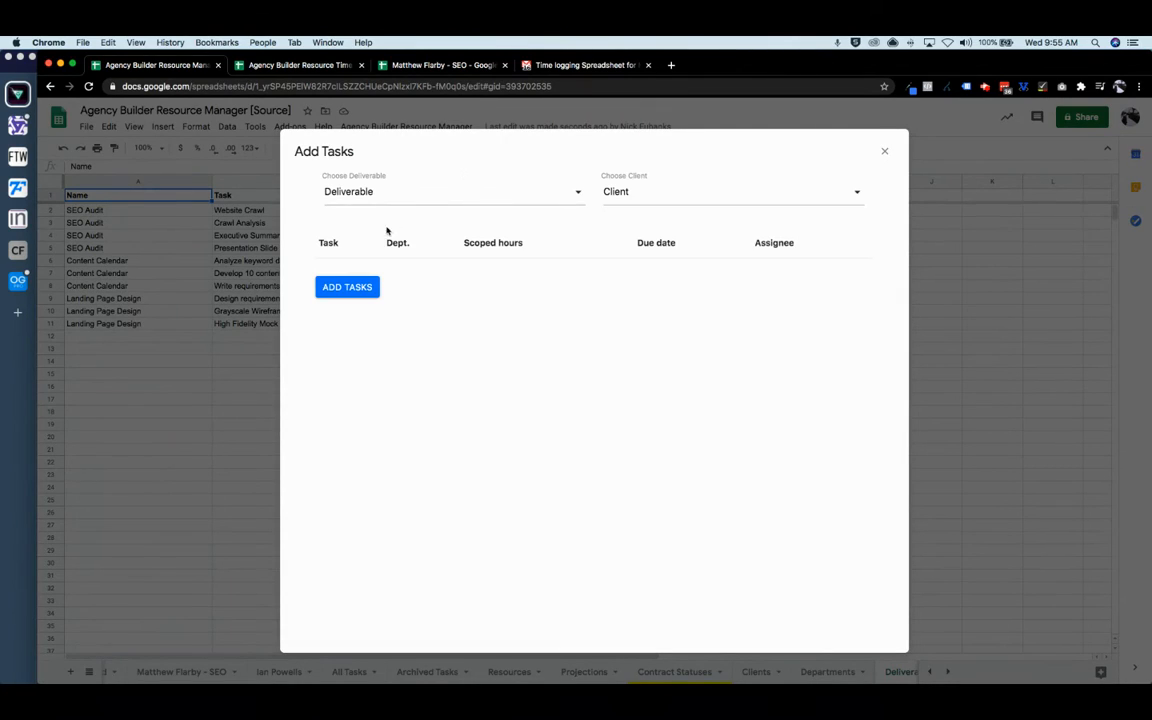
pyautogui.click(404, 193)
pyautogui.click(416, 257)
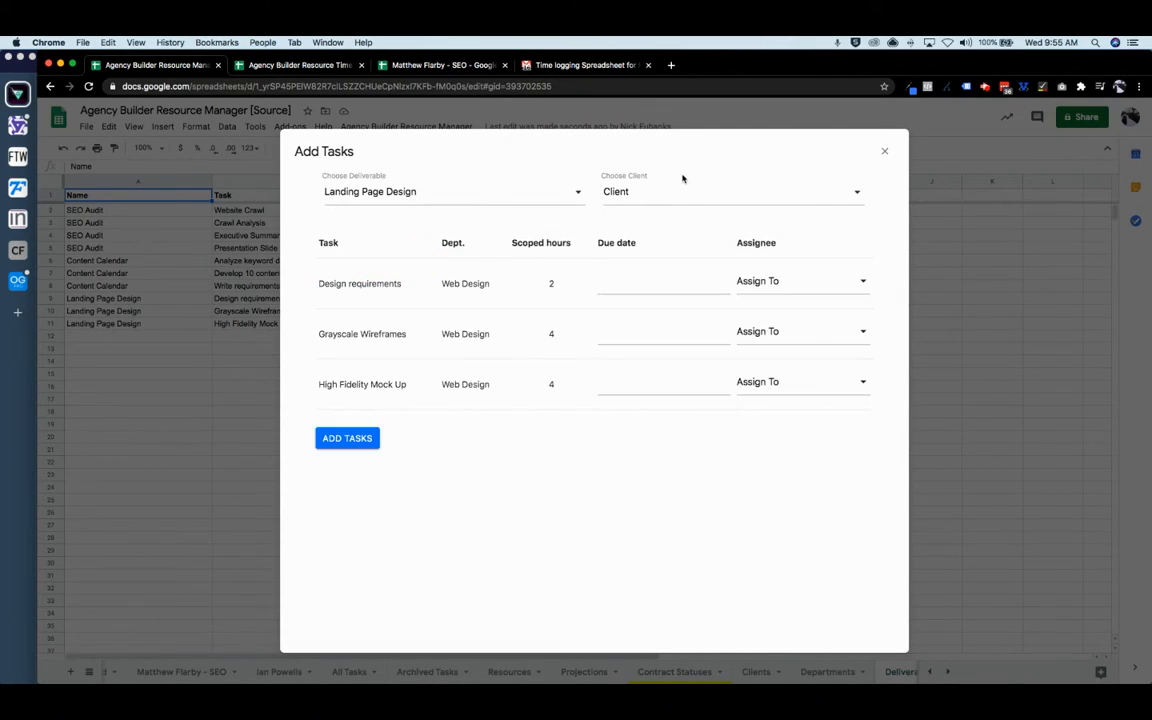
pyautogui.click(681, 188)
pyautogui.click(673, 262)
# - Make Design requirements due August 21, 2020 and assign it to the team member
pyautogui.click(637, 292)
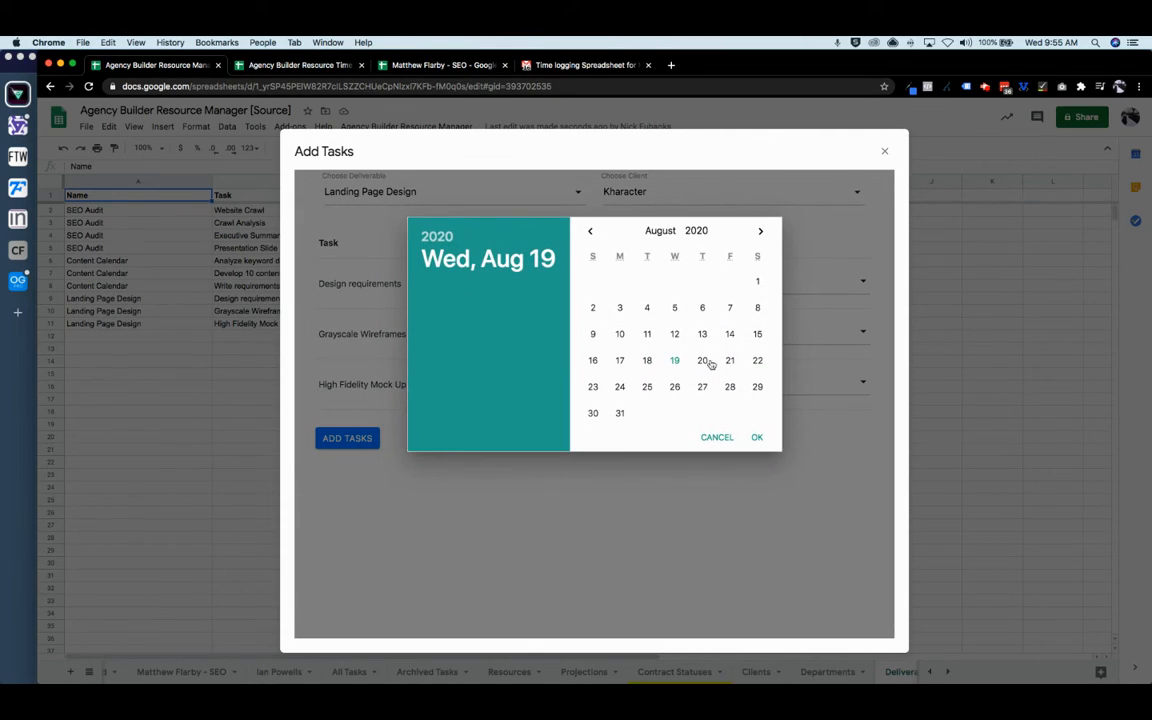
pyautogui.click(730, 361)
pyautogui.click(757, 437)
pyautogui.click(787, 283)
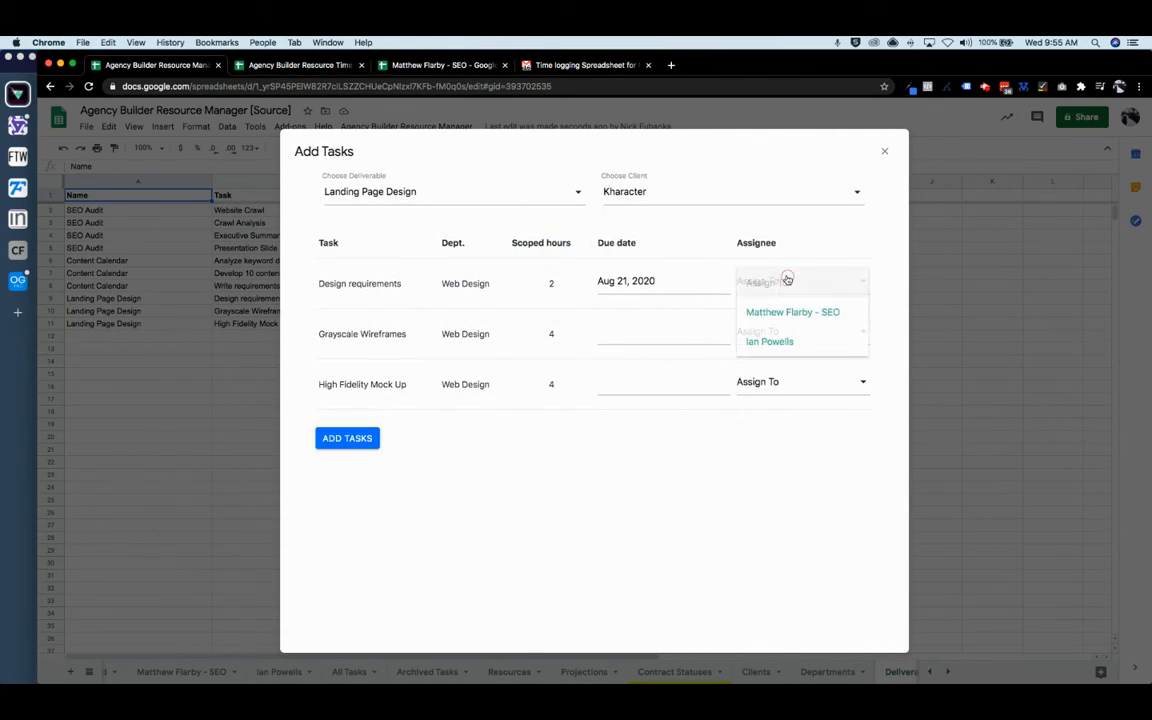
pyautogui.click(780, 342)
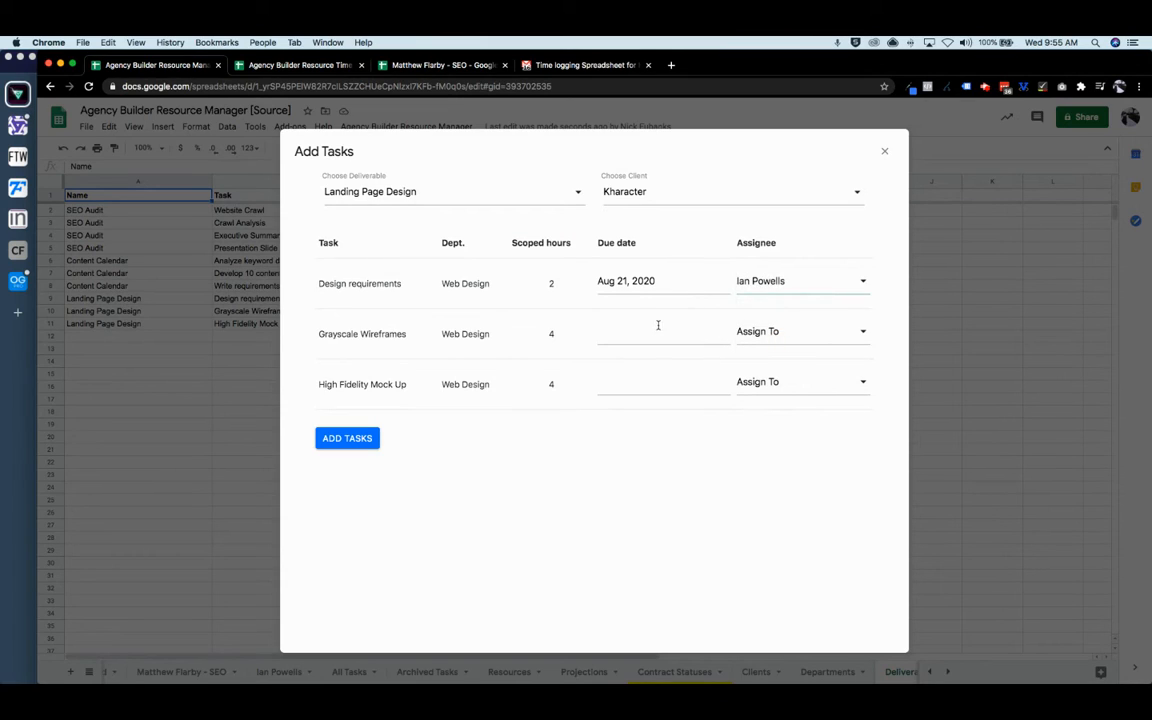
# - Make Grayscale Wireframes due August 24, 2020, assigned to the same team member
pyautogui.click(653, 335)
pyautogui.click(620, 387)
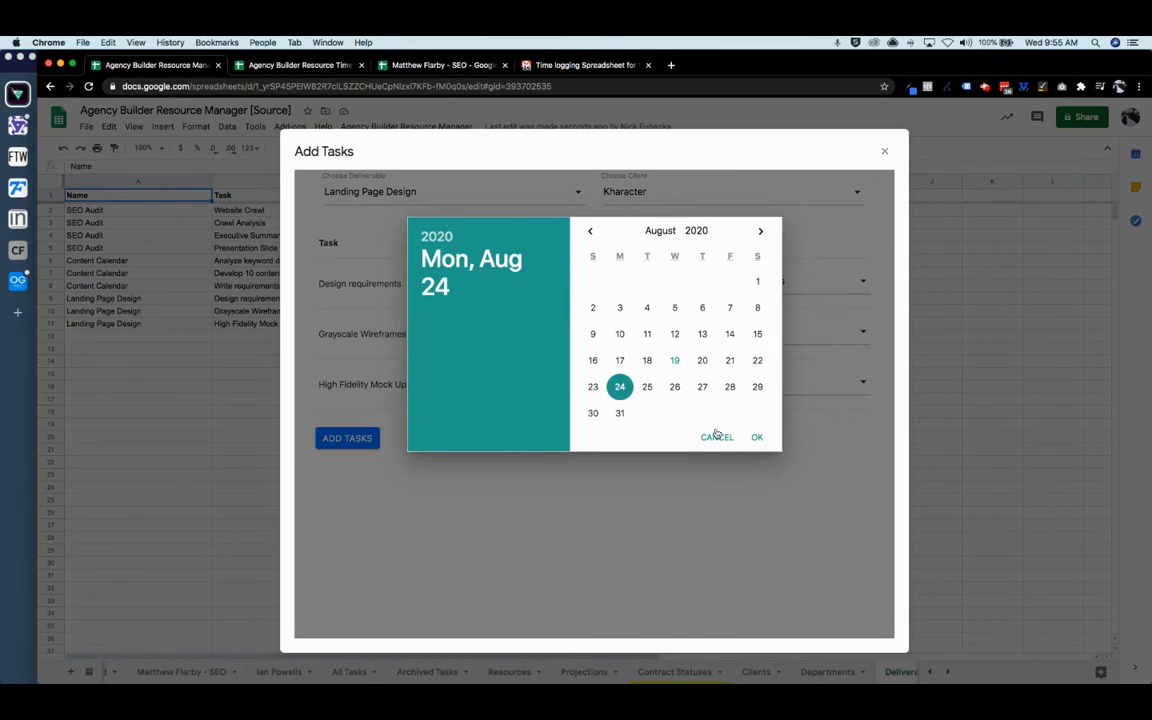
pyautogui.click(757, 437)
pyautogui.click(784, 330)
pyautogui.click(765, 391)
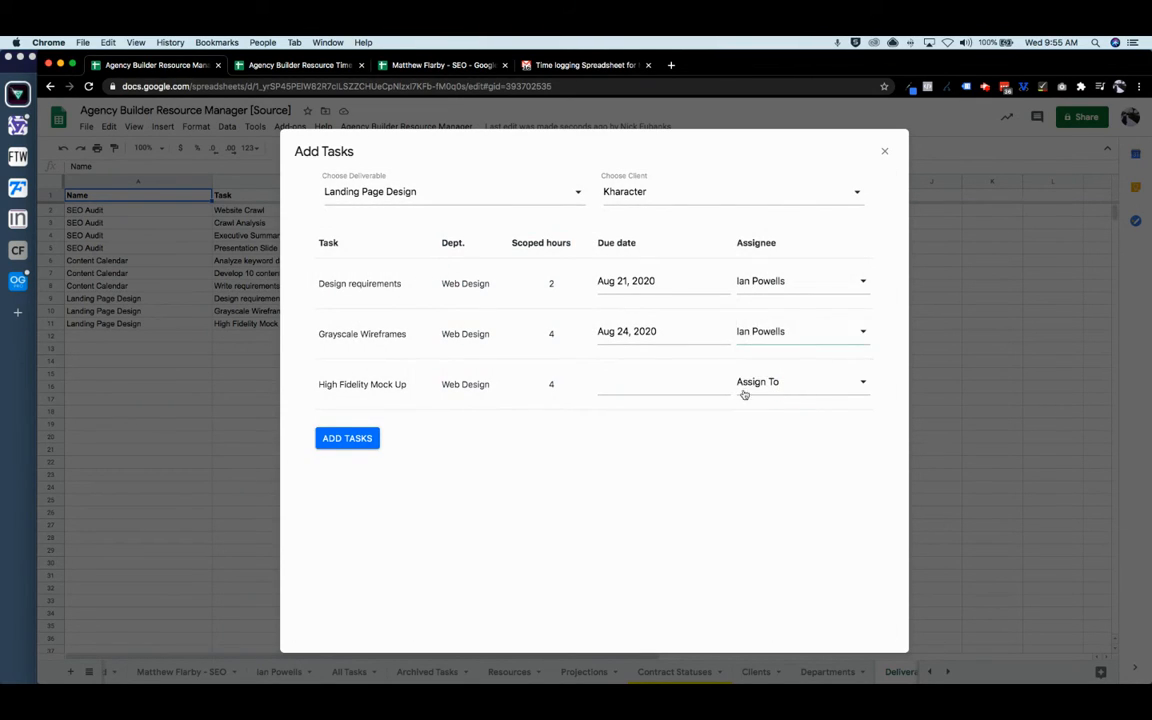
# - Make High Fidelity Mock Up due August 31, 2020, same assignee, and create the three tasks
pyautogui.click(688, 383)
pyautogui.click(622, 412)
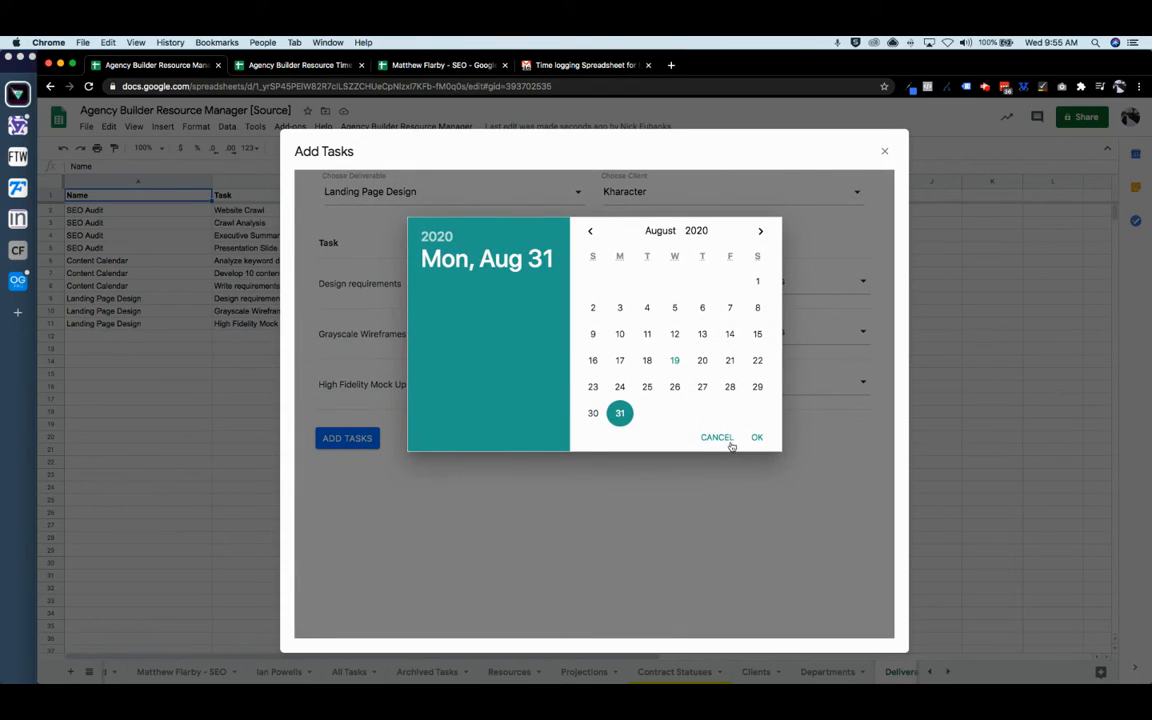
pyautogui.click(757, 437)
pyautogui.click(757, 388)
pyautogui.click(766, 442)
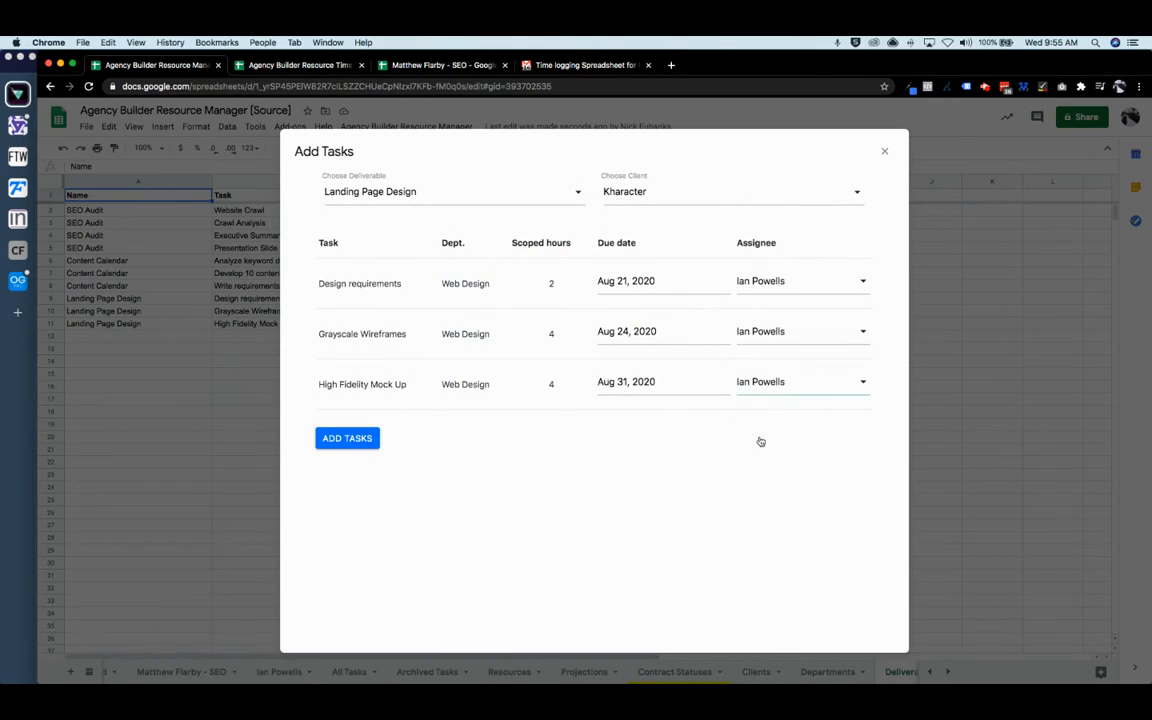
pyautogui.click(370, 440)
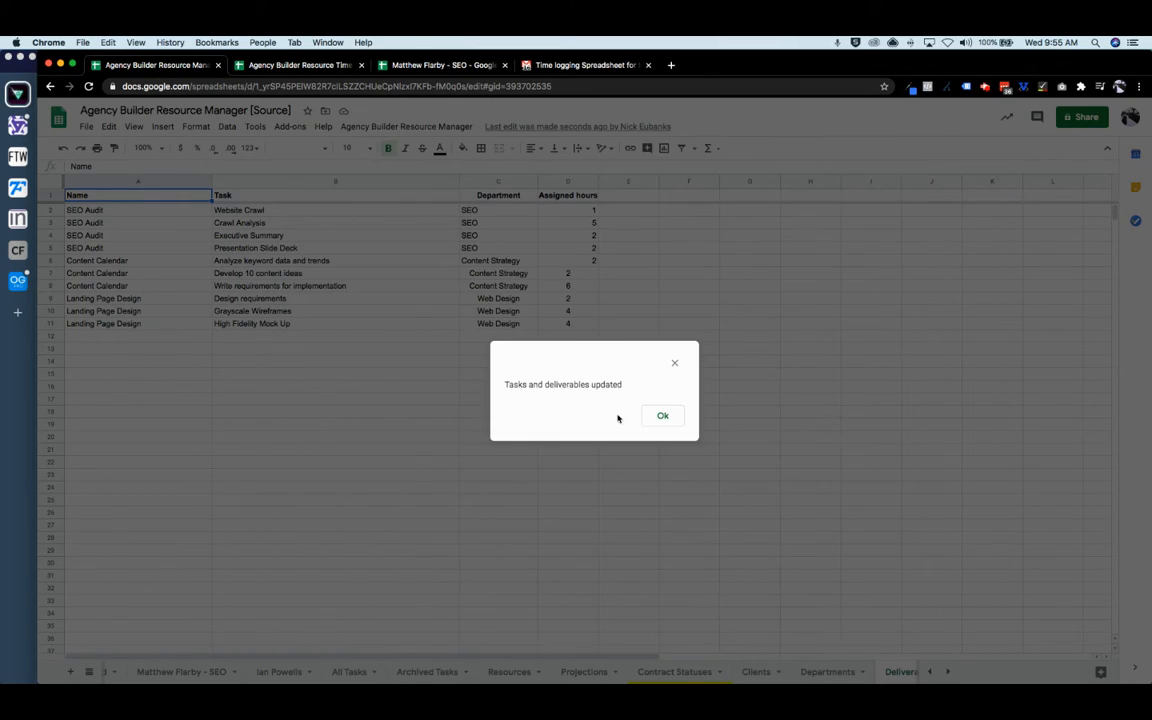
pyautogui.click(660, 416)
pyautogui.click(348, 674)
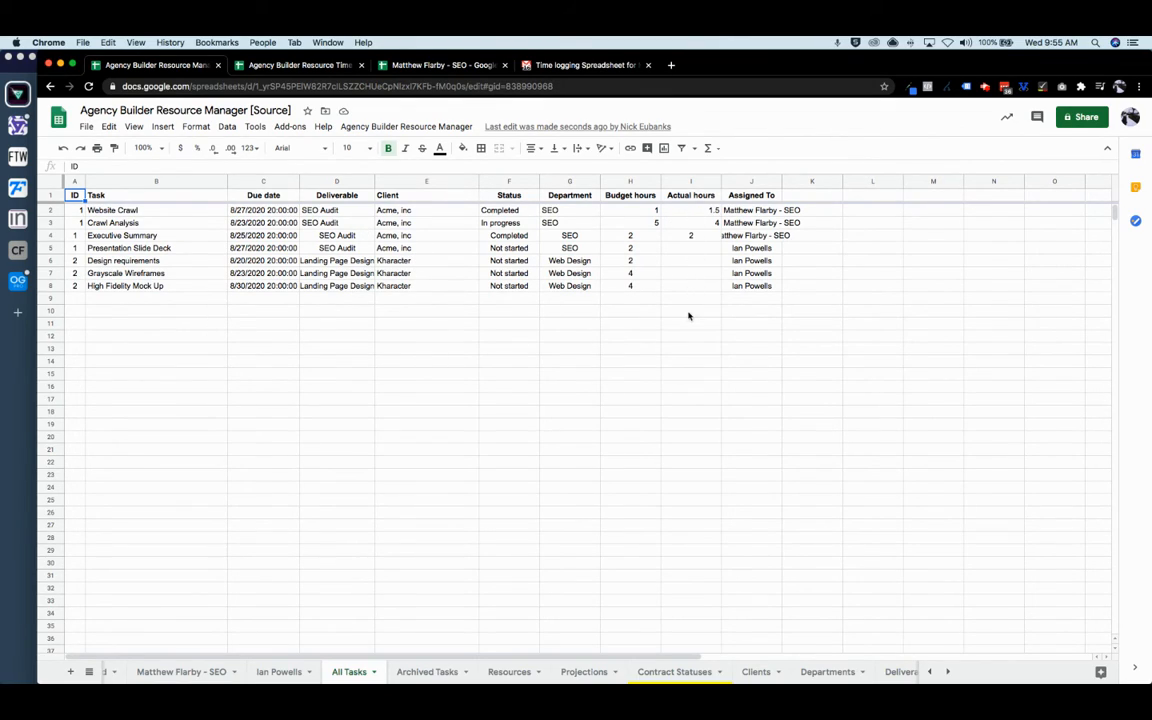
# - Widen the Assigned To column and centre the Budget hours and Actual hours columns
pyautogui.click(780, 181)
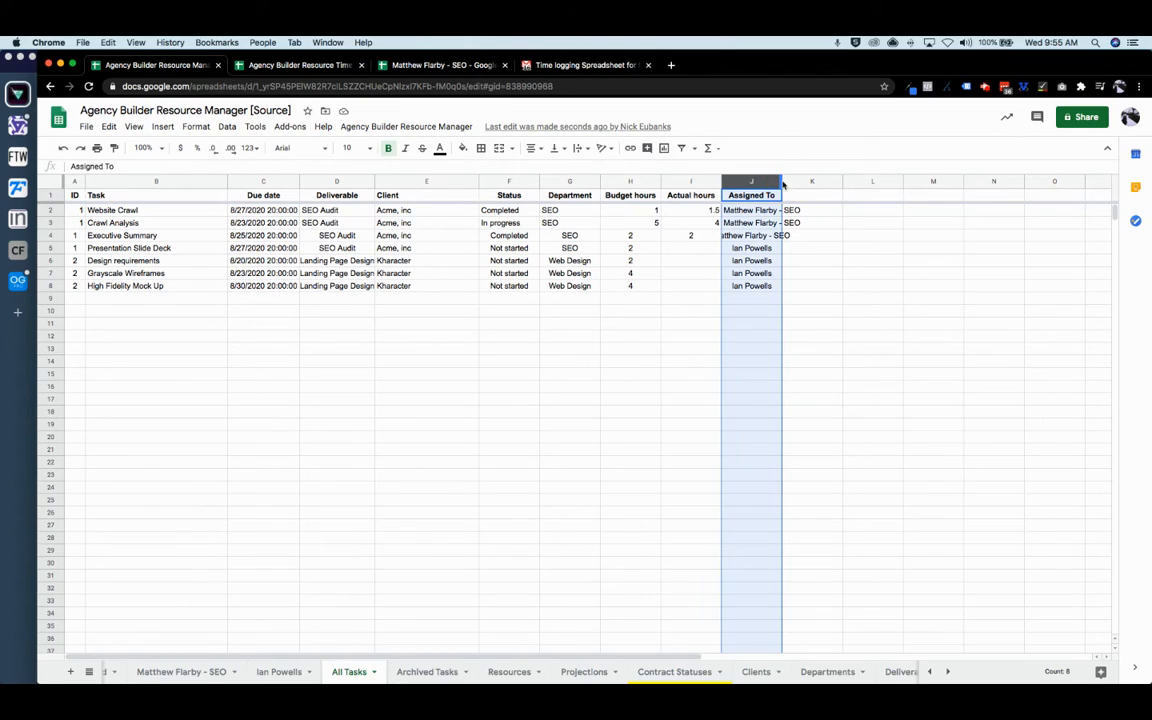
pyautogui.moveTo(781, 181); pyautogui.dragTo(815, 181)
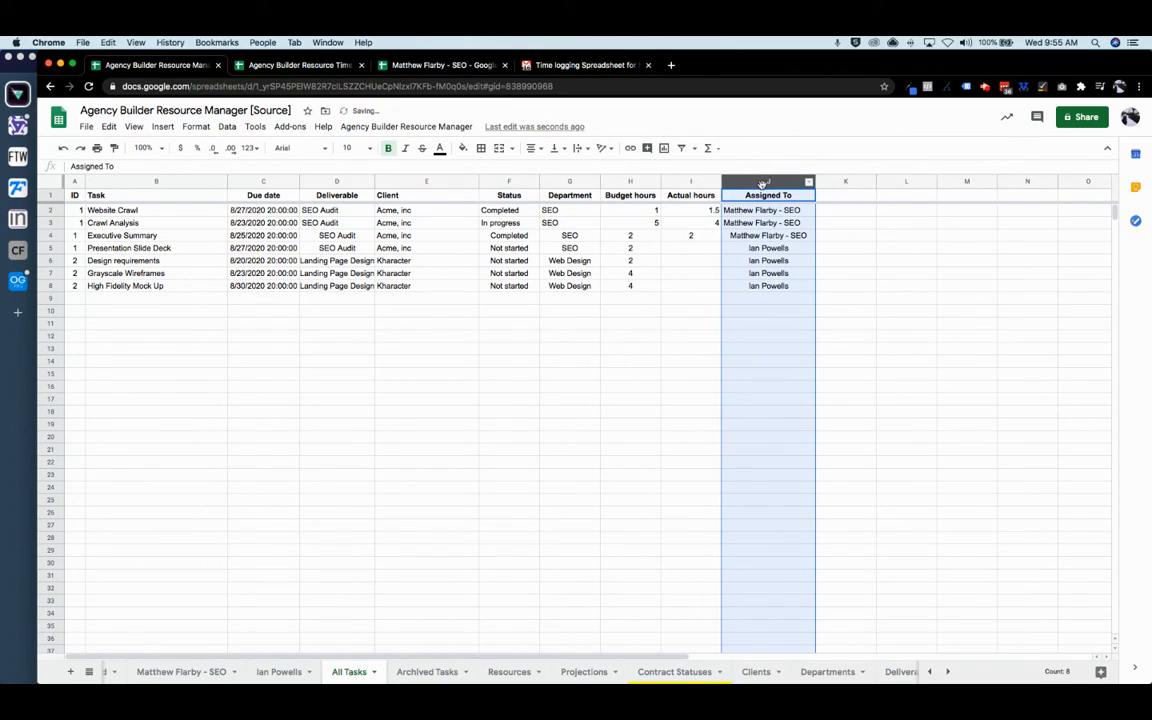
pyautogui.click(739, 360)
pyautogui.moveTo(696, 181); pyautogui.dragTo(643, 180)
pyautogui.click(533, 148)
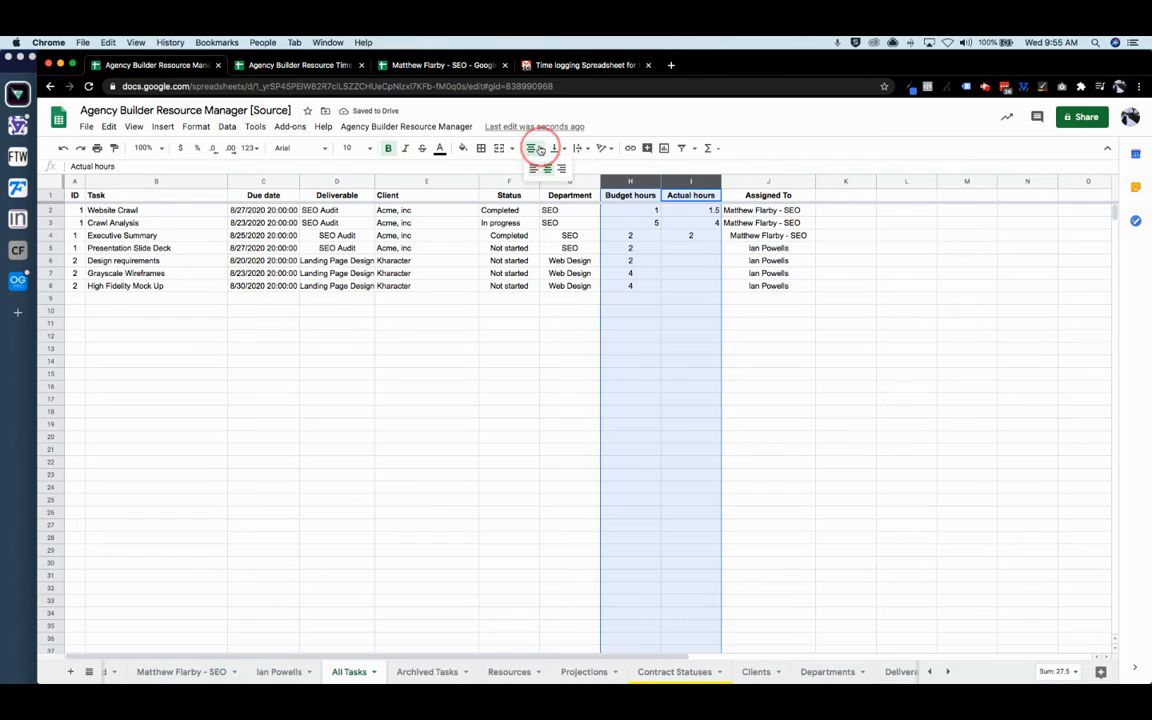
pyautogui.click(549, 169)
# - Centre the Department and Deliverable columns in All Tasks
pyautogui.click(570, 181)
pyautogui.click(533, 148)
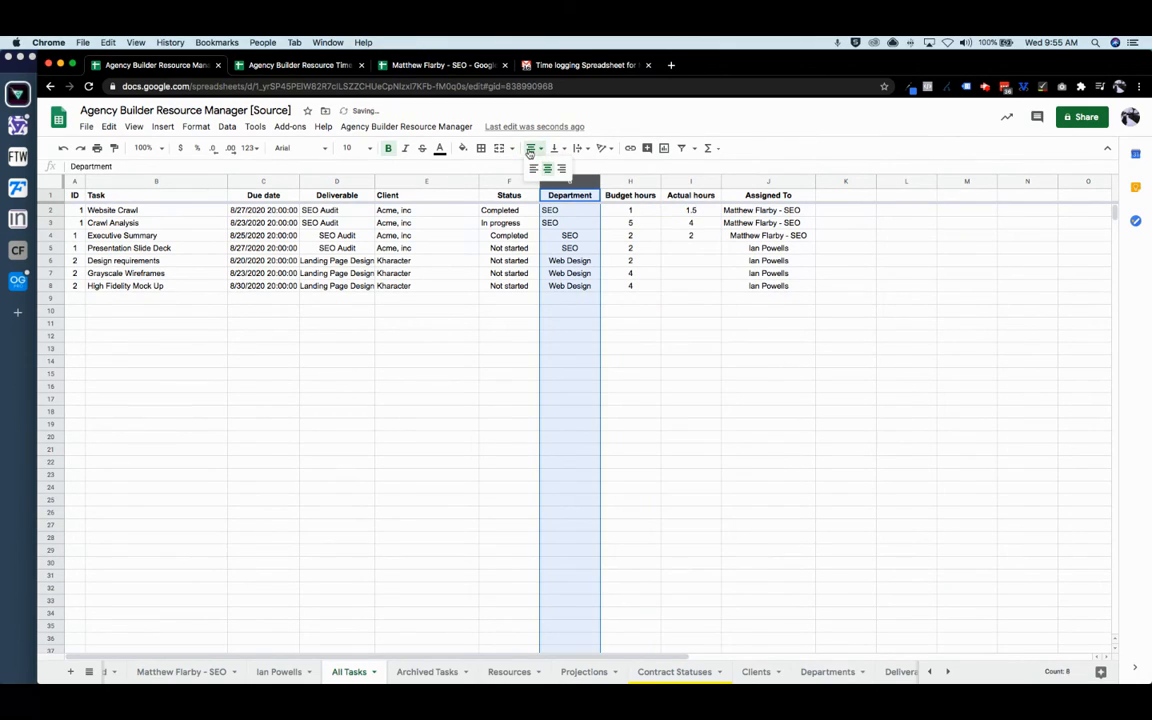
pyautogui.click(548, 170)
pyautogui.click(336, 181)
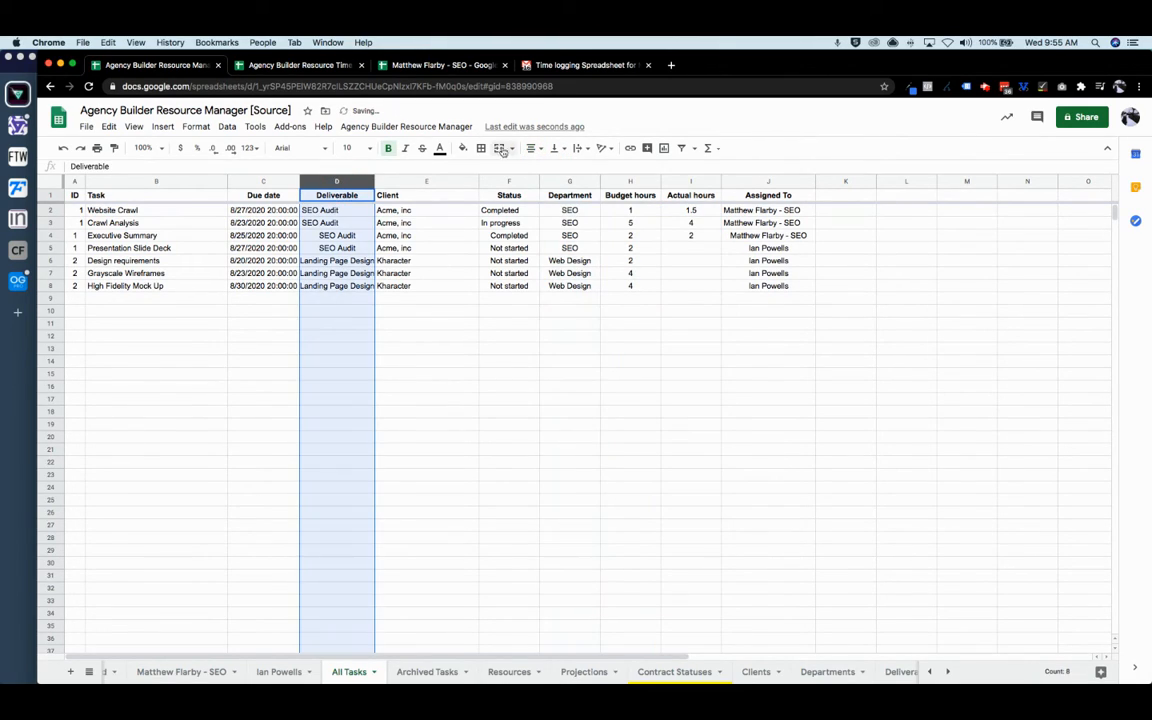
pyautogui.click(533, 148)
pyautogui.click(548, 169)
# - Left-align the Assigned To column, then view the second resource's task sheet and switch to Gmail
pyautogui.click(768, 181)
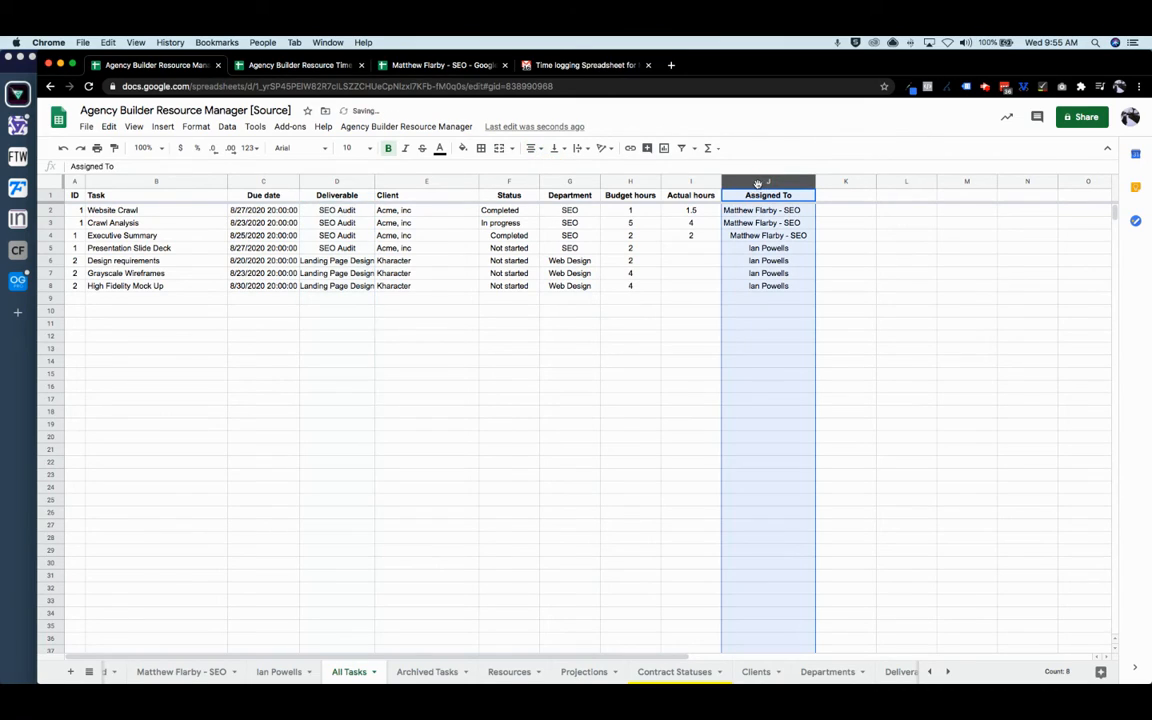
pyautogui.click(531, 148)
pyautogui.click(531, 169)
pyautogui.click(530, 400)
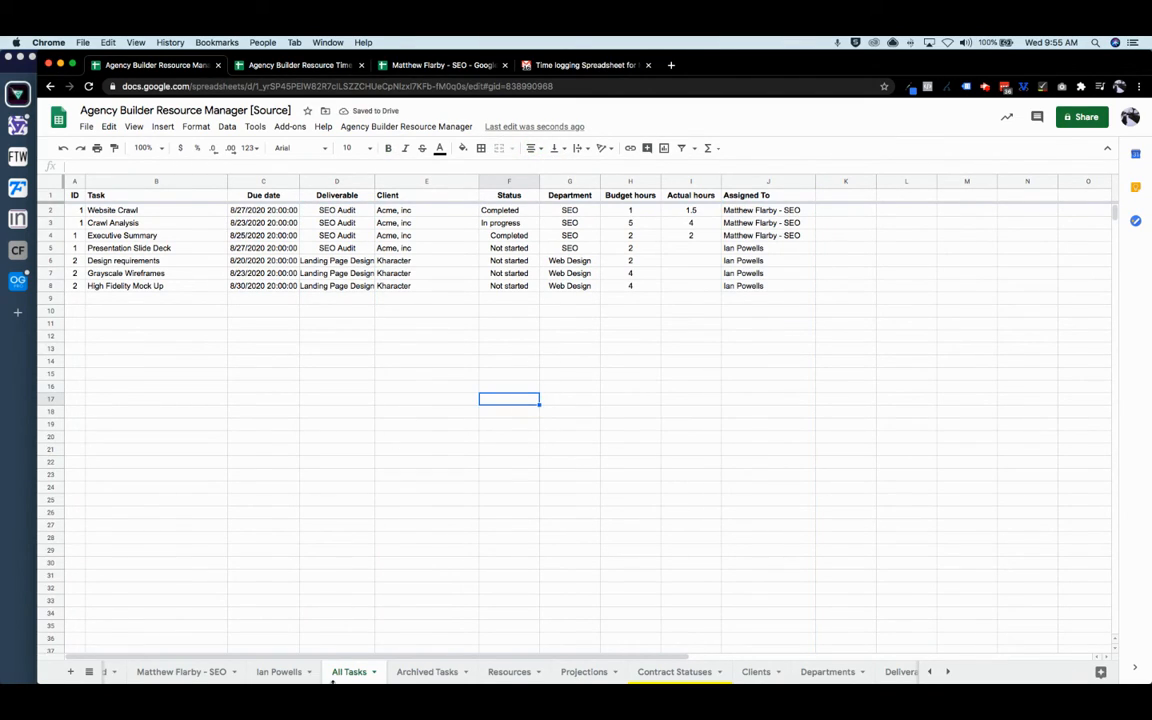
pyautogui.click(282, 672)
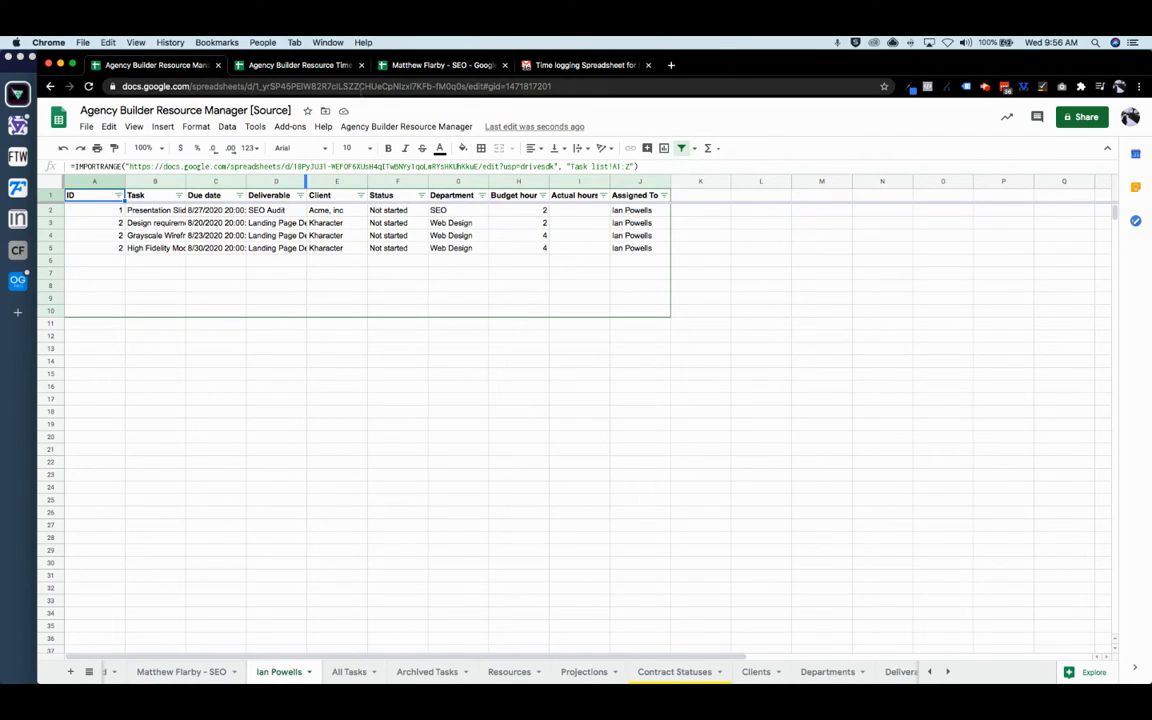
pyautogui.click(551, 66)
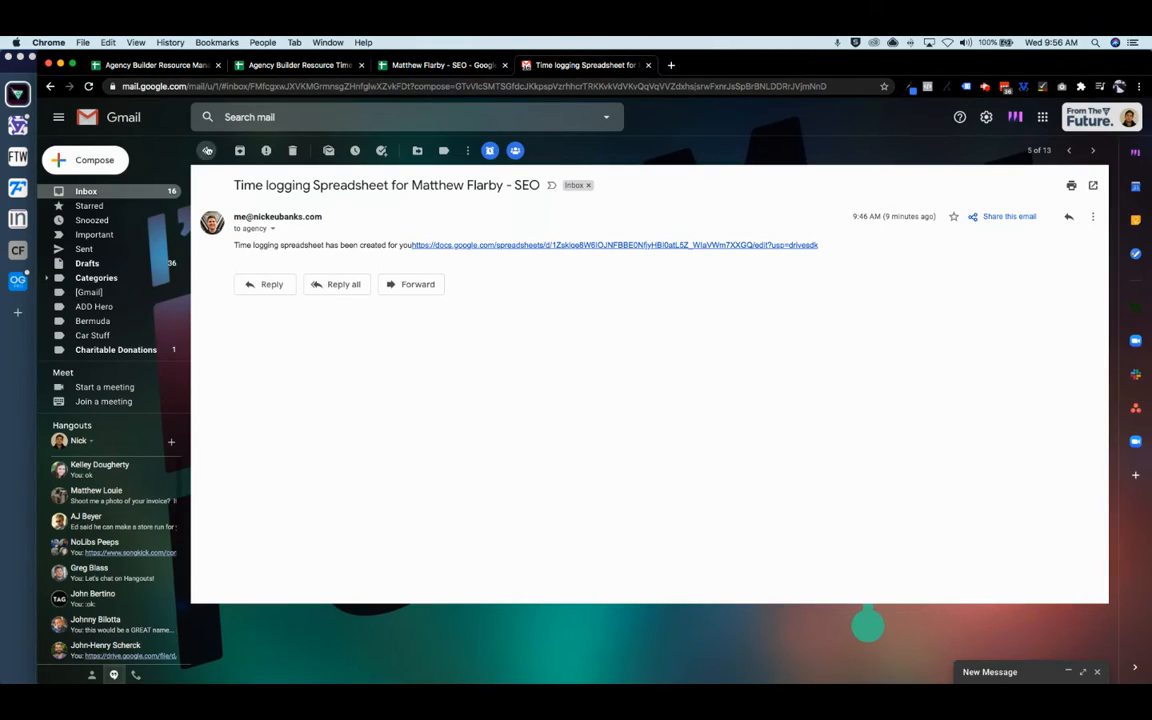
# - Open the second resource's 'Time logging Spreadsheet' email from the inbox and follow its spreadsheet link
pyautogui.click(206, 150)
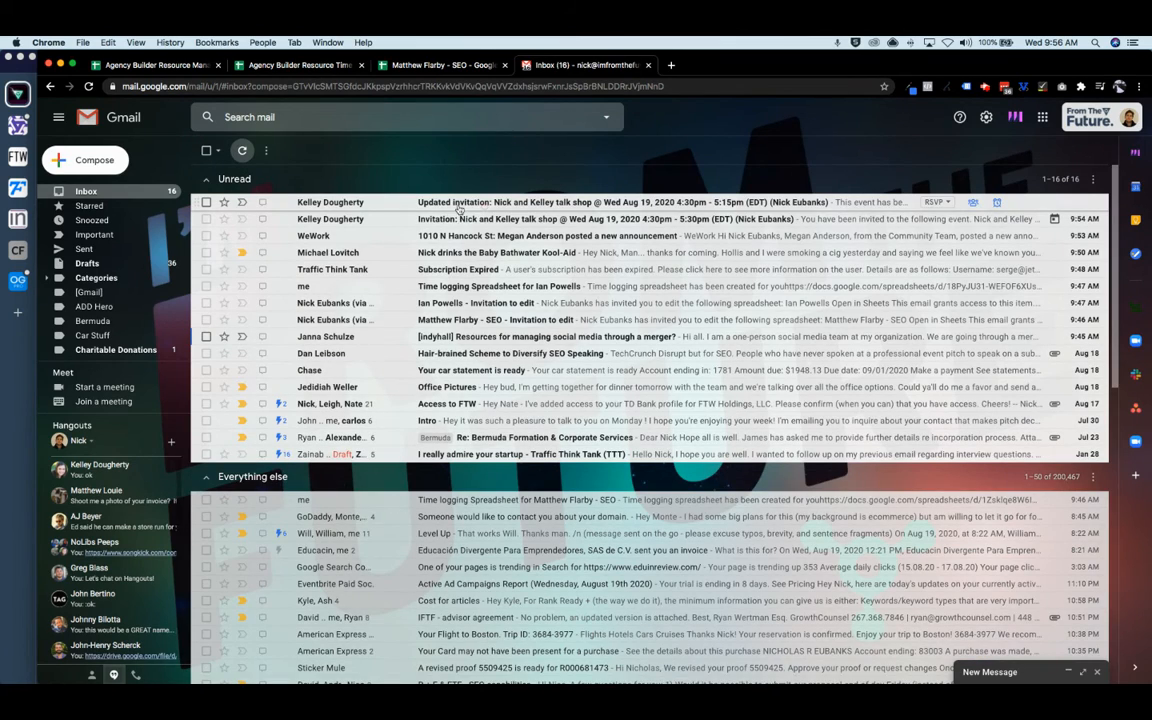
pyautogui.click(420, 287)
pyautogui.click(484, 246)
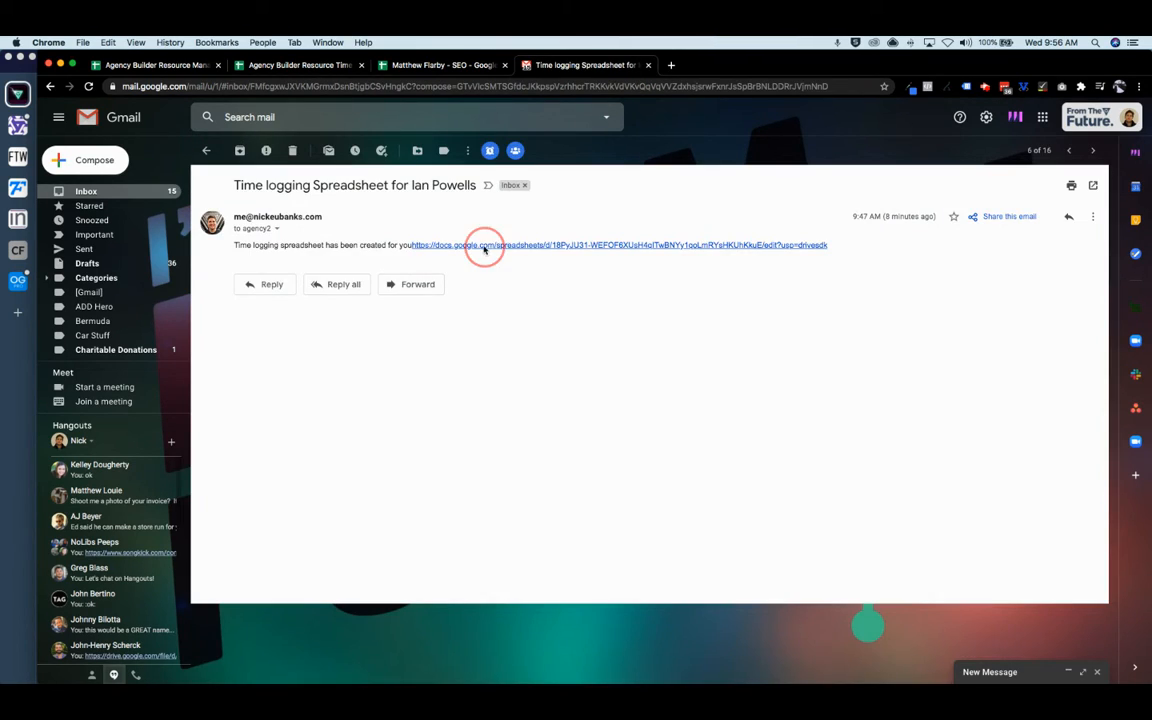
pyautogui.moveTo(755, 68); pyautogui.dragTo(590, 66)
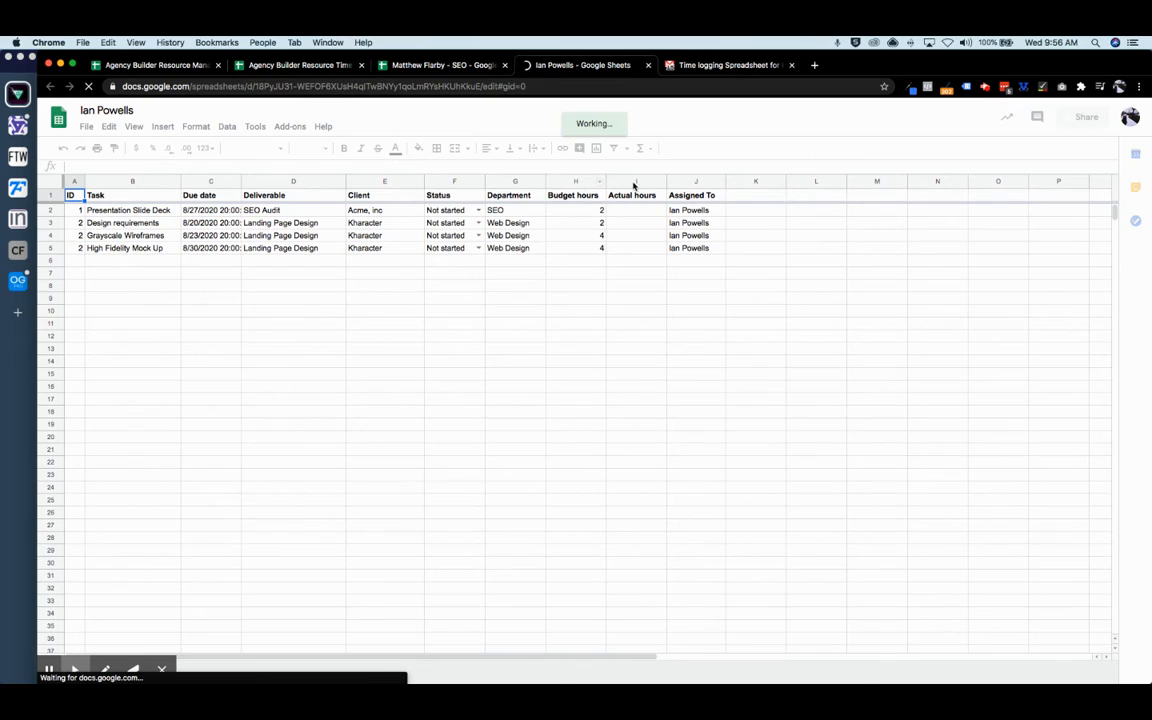
# - Centre the two hours columns, then log 1 hour on the first task and mark it Completed
pyautogui.moveTo(575, 181); pyautogui.dragTo(632, 181)
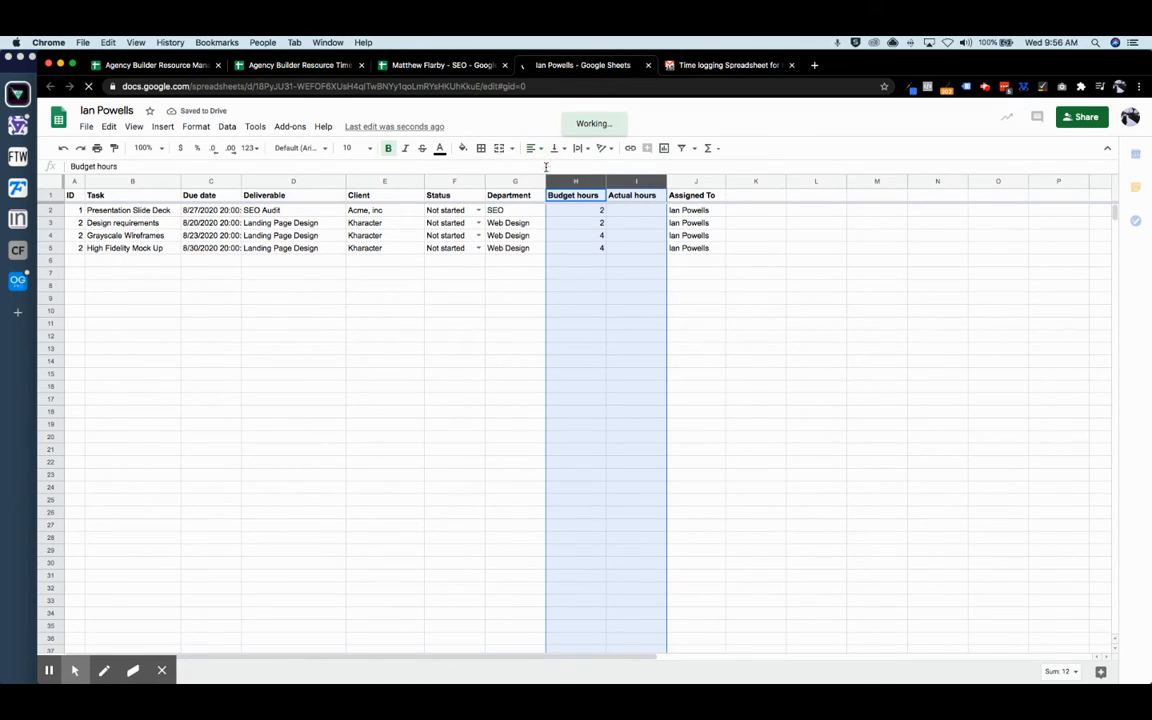
pyautogui.press('super+shift+e')
pyautogui.click(727, 324)
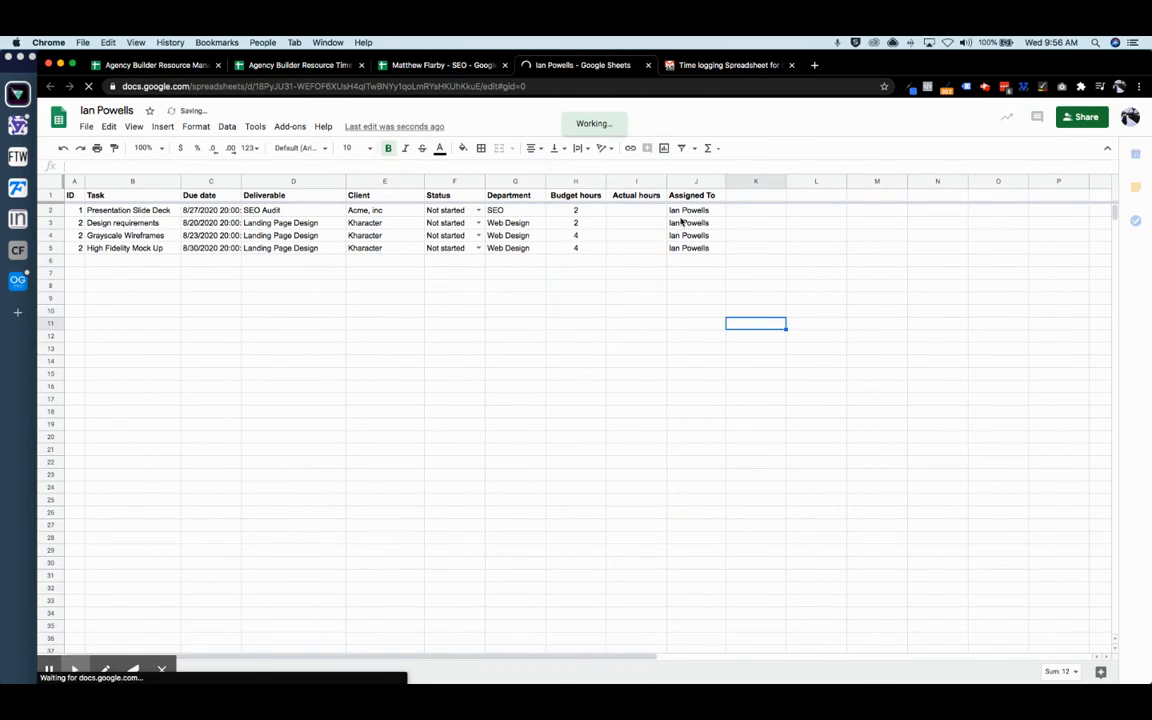
pyautogui.click(636, 211)
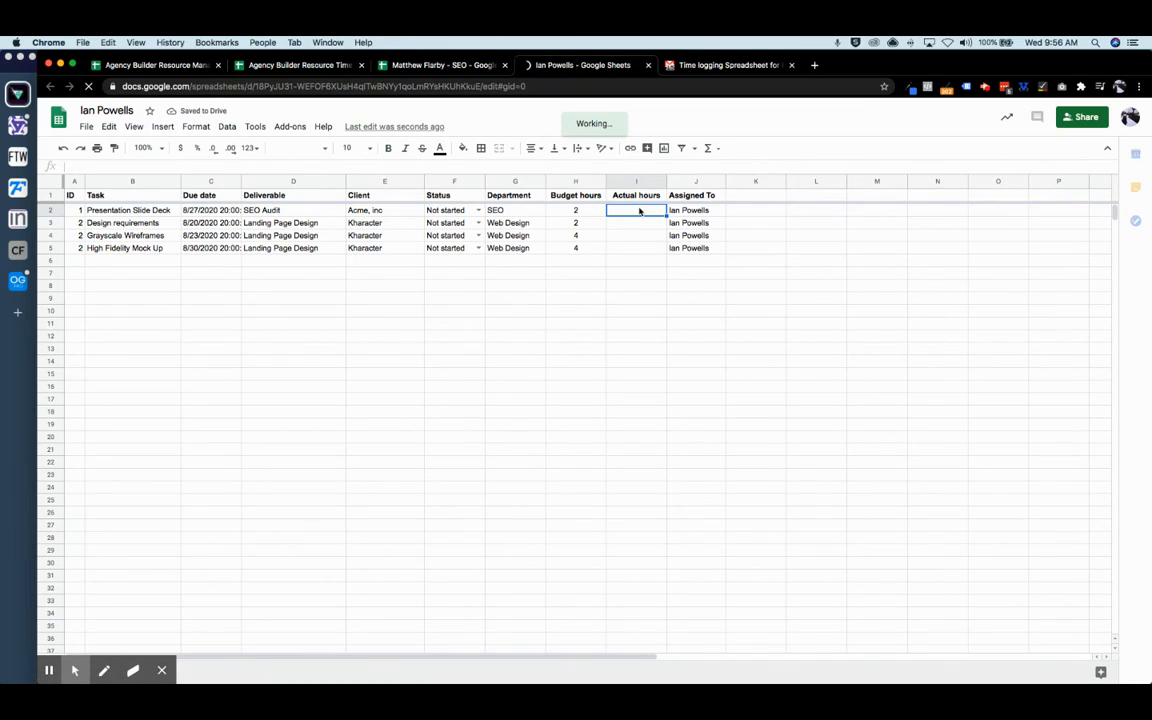
pyautogui.write('1')
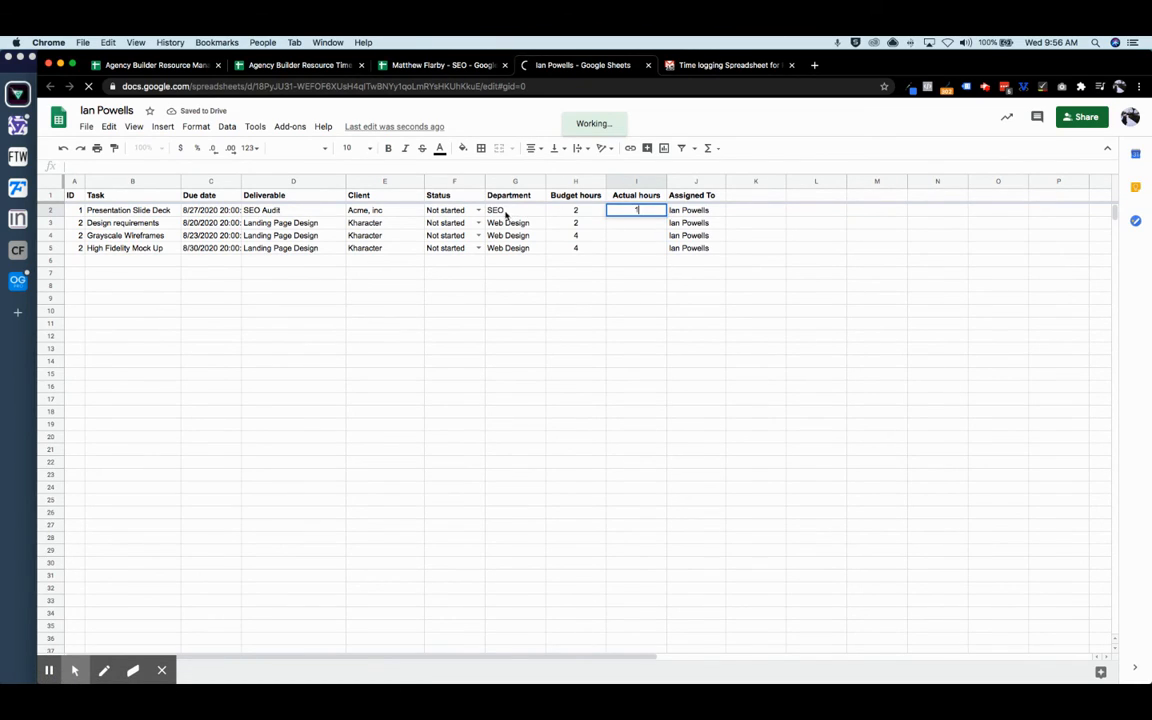
pyautogui.click(478, 210)
pyautogui.click(463, 255)
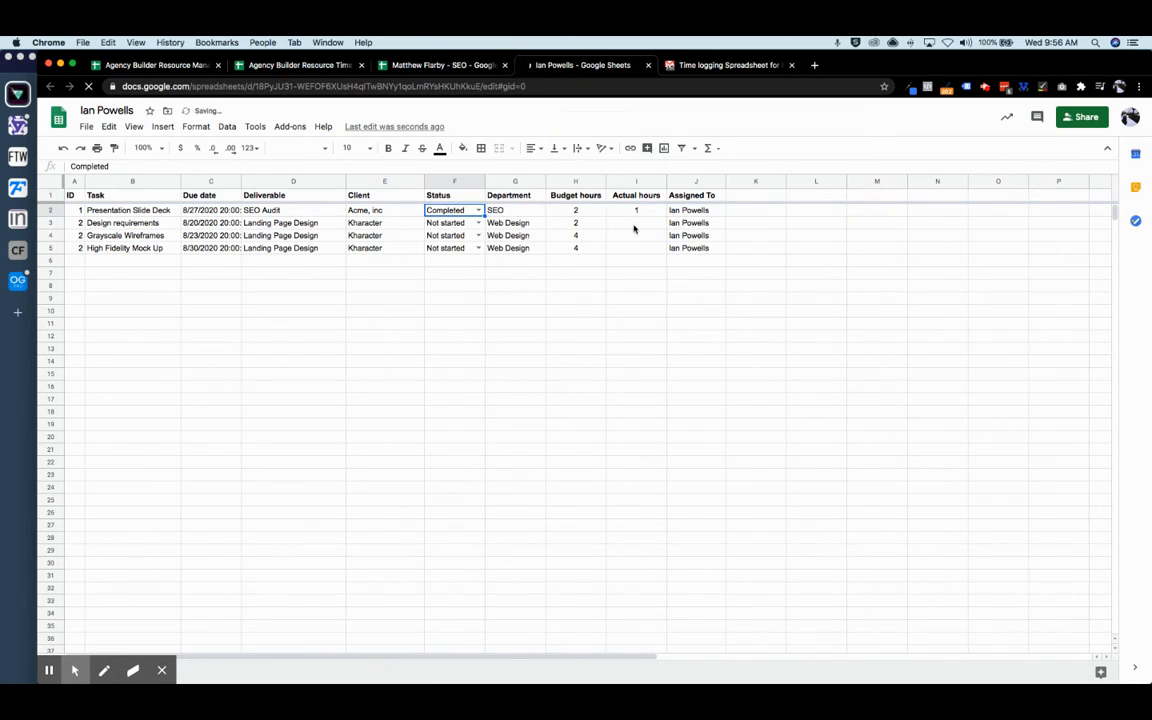
# - Log 2 hours on the second task and mark it Completed
pyautogui.click(634, 225)
pyautogui.write('2')
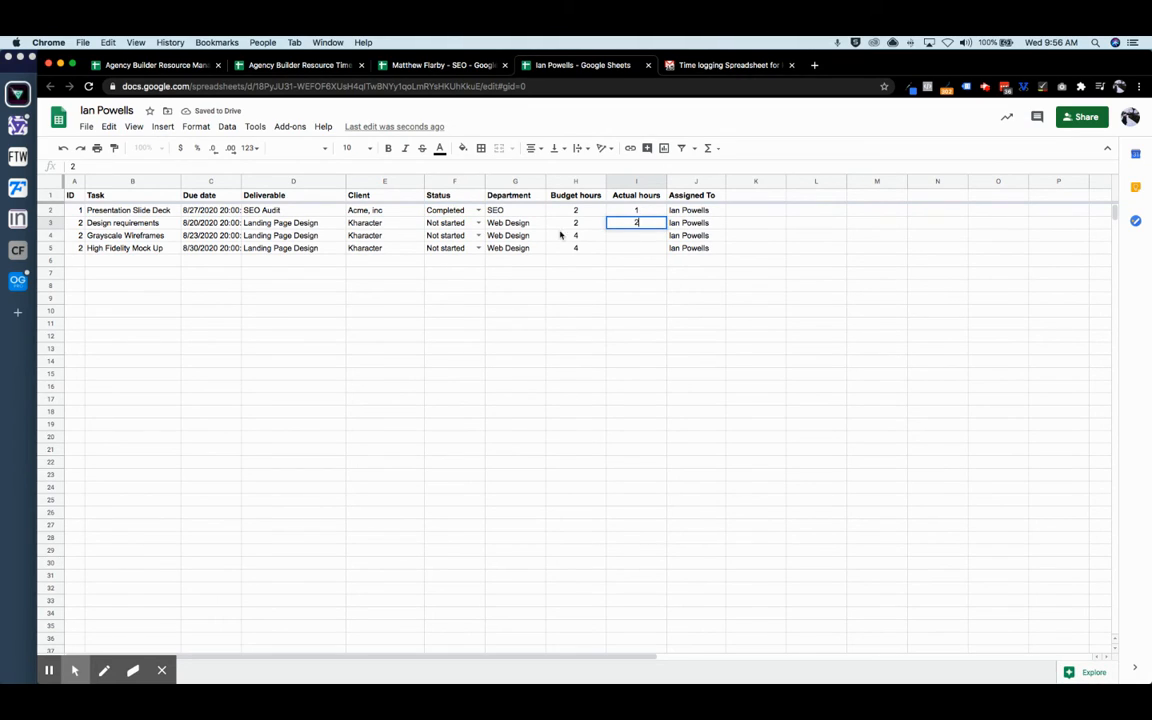
pyautogui.click(478, 222)
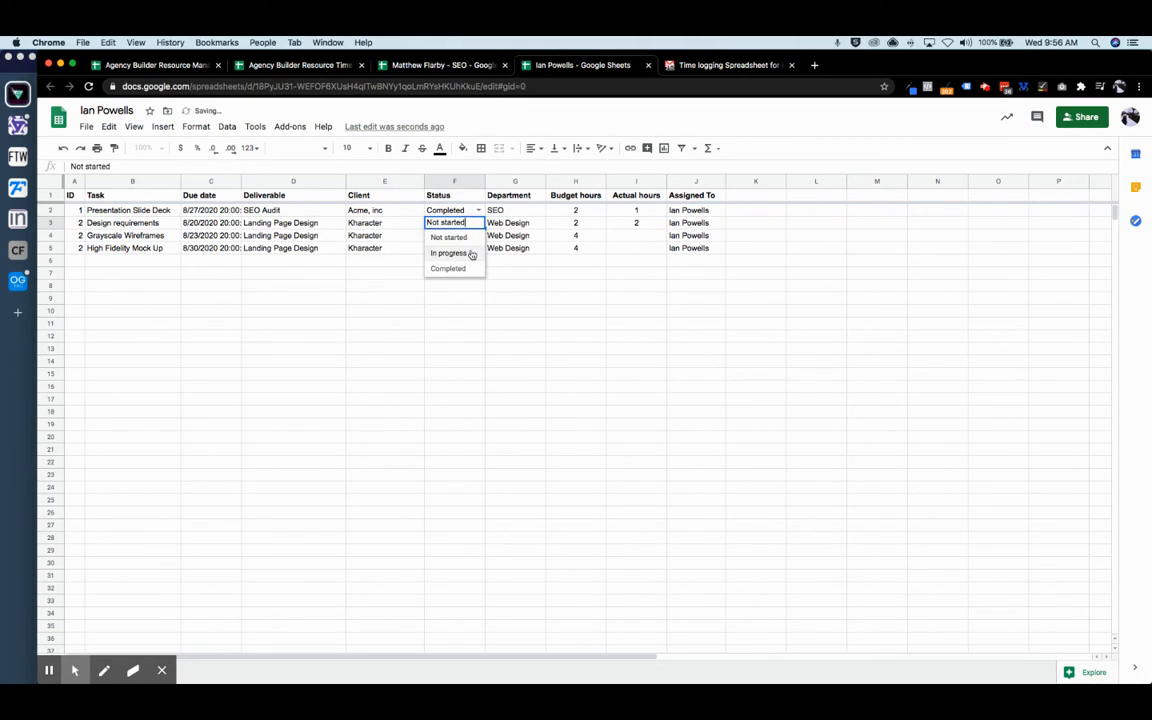
pyautogui.click(465, 267)
# - Log 3 hours on Grayscale Wireframes, mark it In progress, and return to the resource manager
pyautogui.click(644, 237)
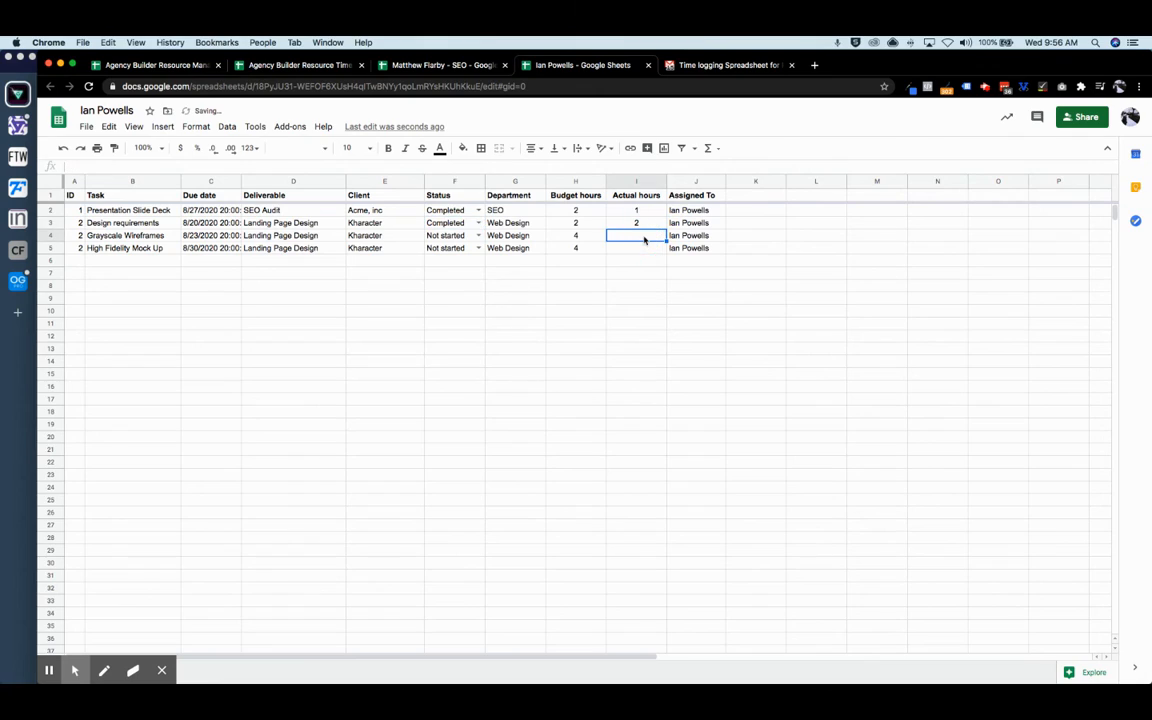
pyautogui.write('3')
pyautogui.click(478, 235)
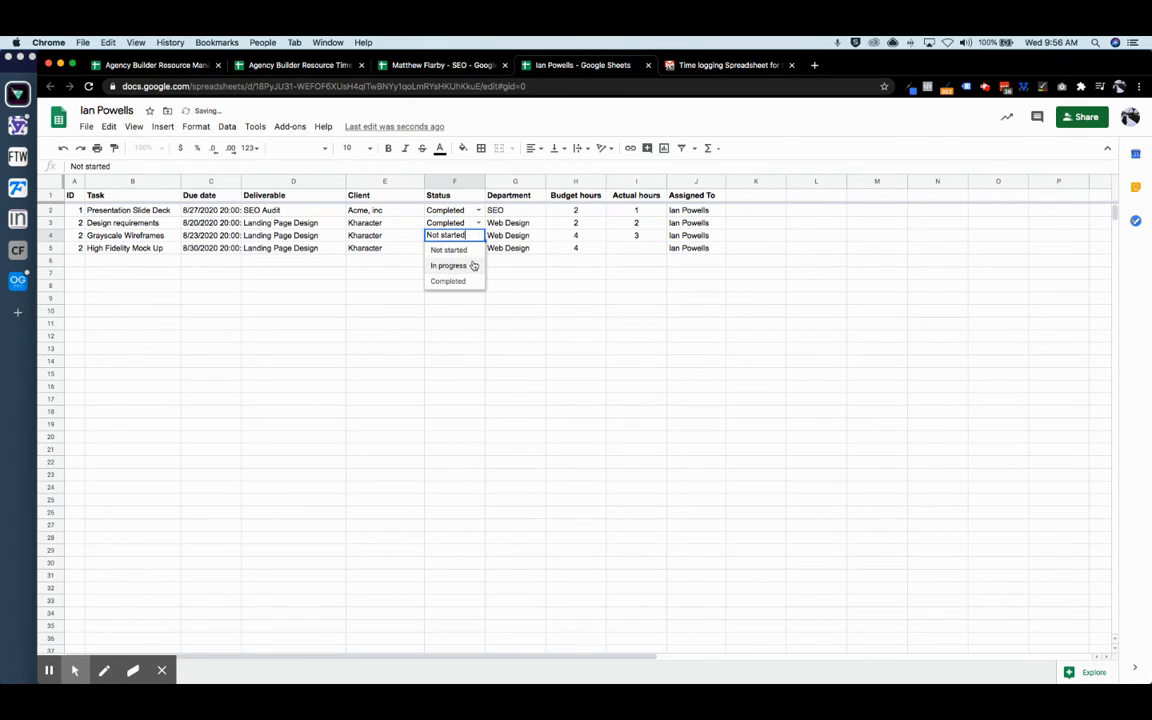
pyautogui.click(471, 267)
pyautogui.click(746, 300)
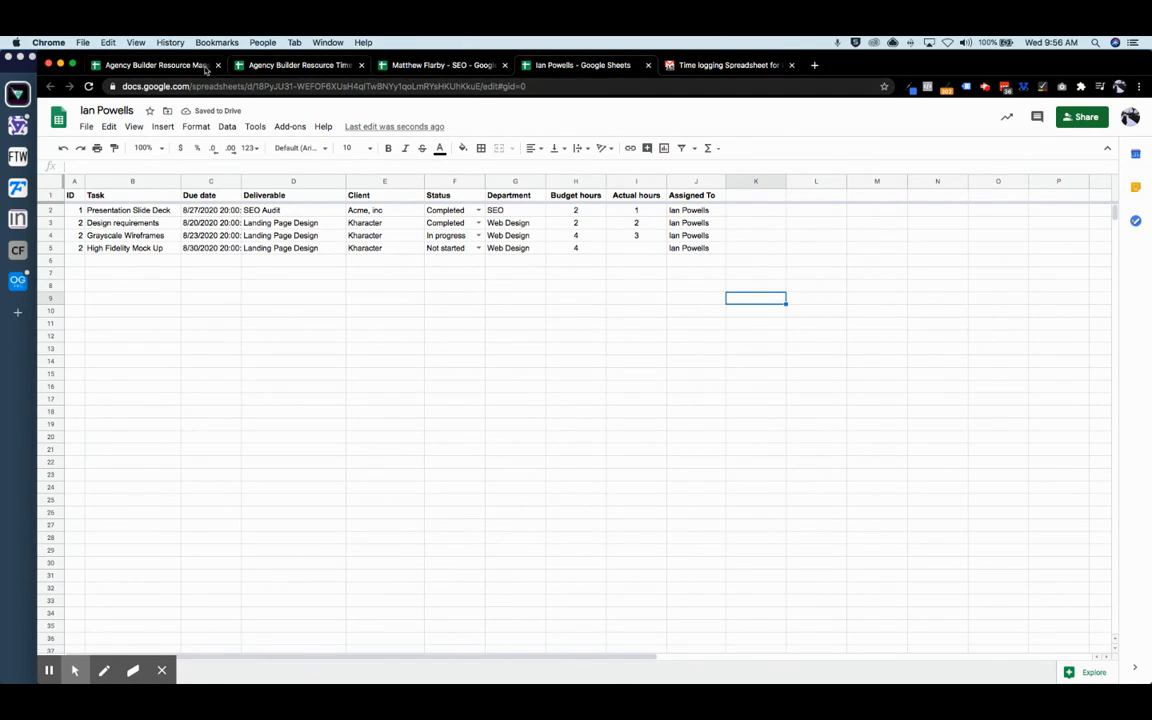
pyautogui.click(186, 65)
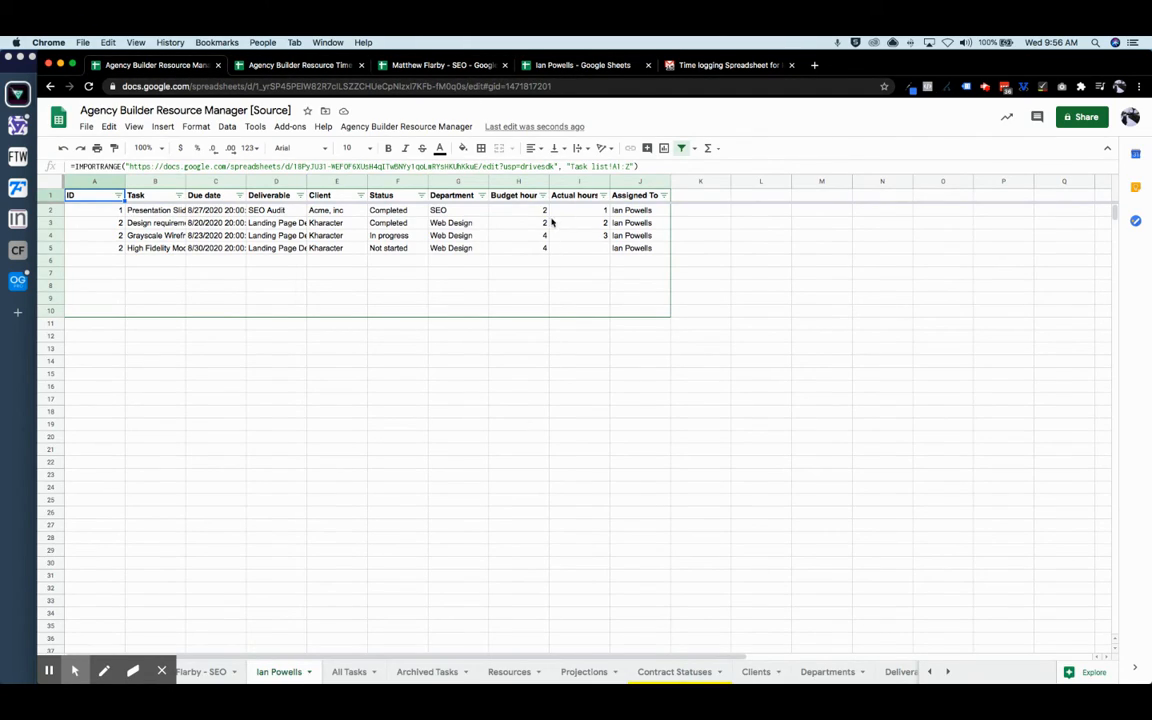
# - Centre the Budget and Actual hours columns, check All Tasks, then view the updated Dashboard
pyautogui.moveTo(520, 183); pyautogui.dragTo(579, 183)
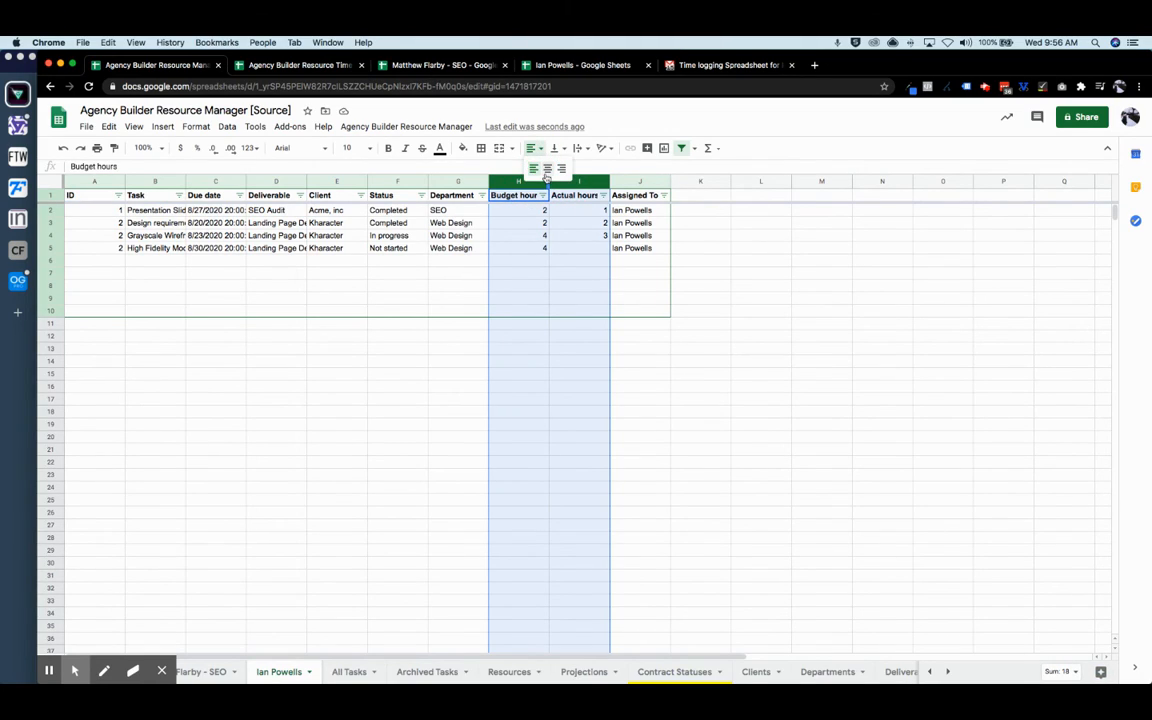
pyautogui.click(579, 411)
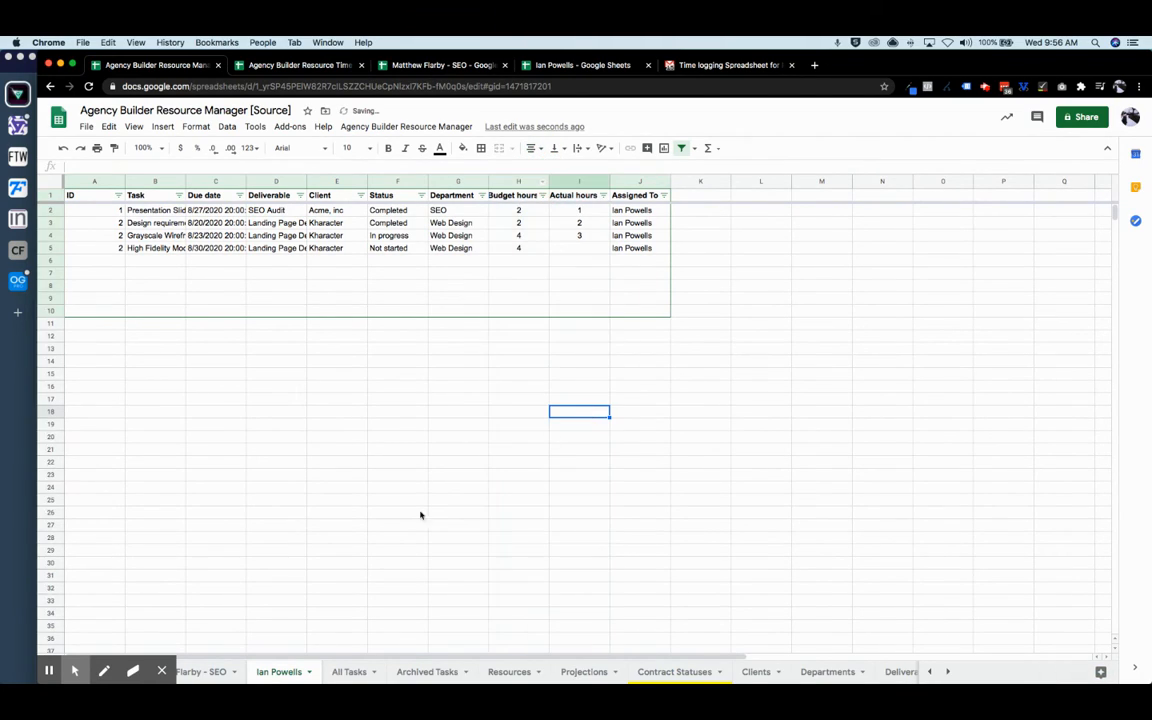
pyautogui.click(108, 644)
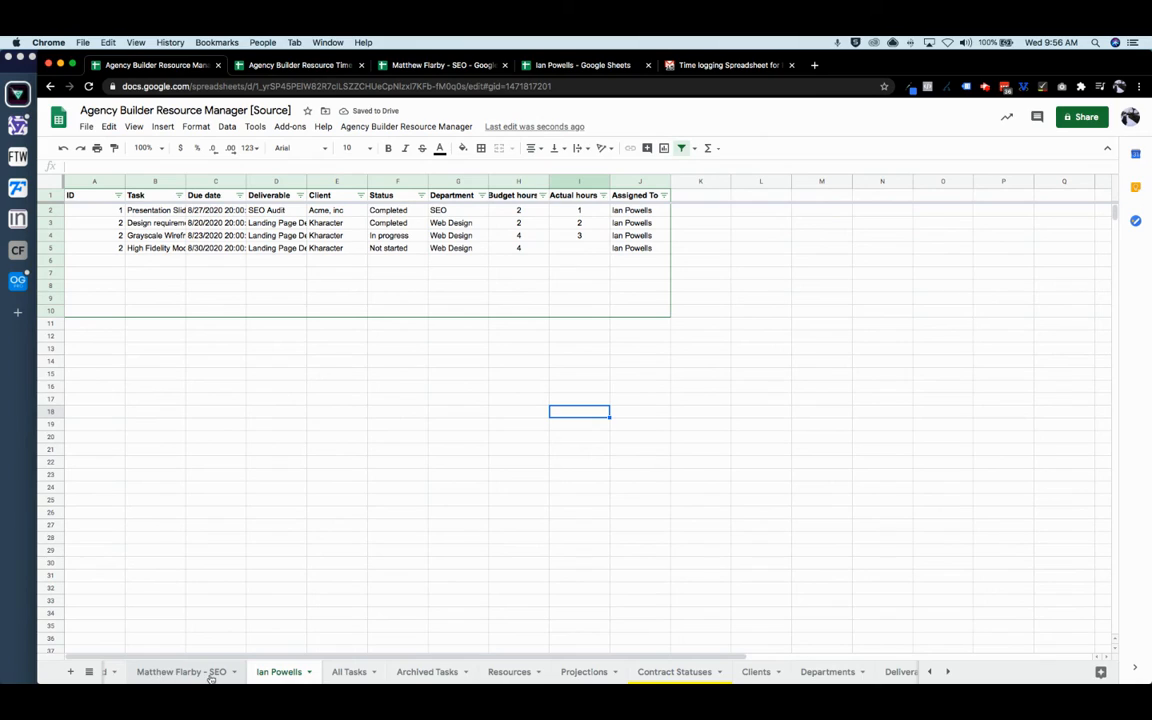
pyautogui.click(349, 672)
pyautogui.hscroll(-1, 207, 678)
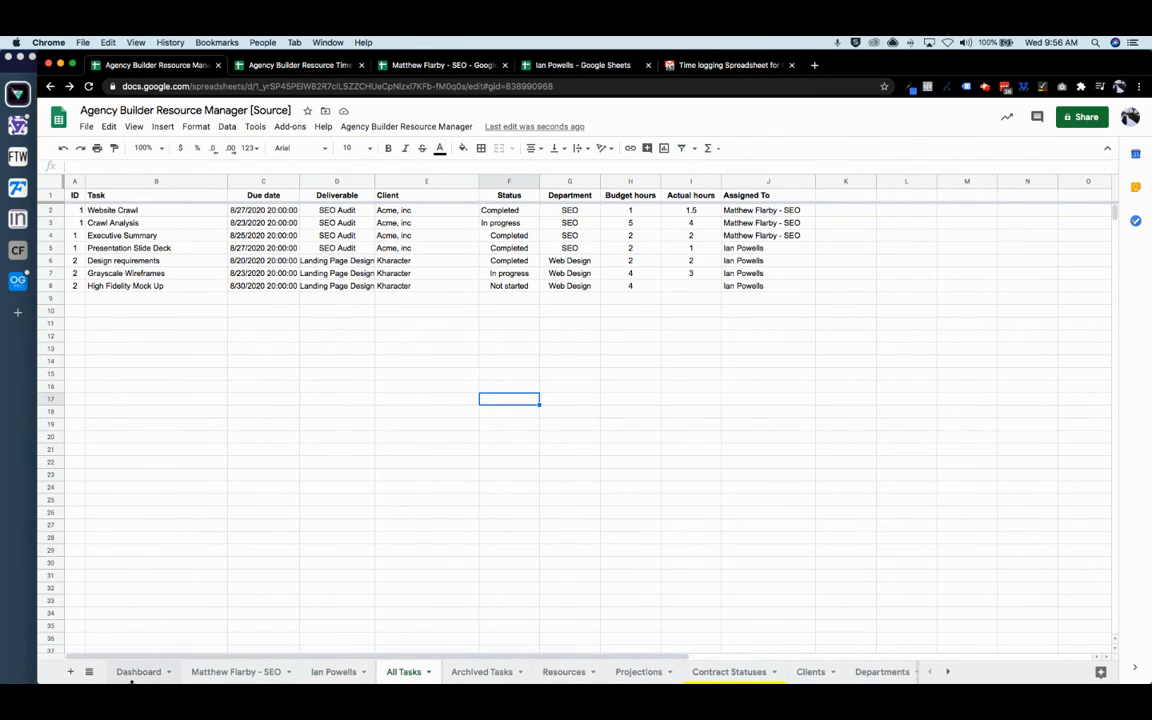
pyautogui.click(138, 672)
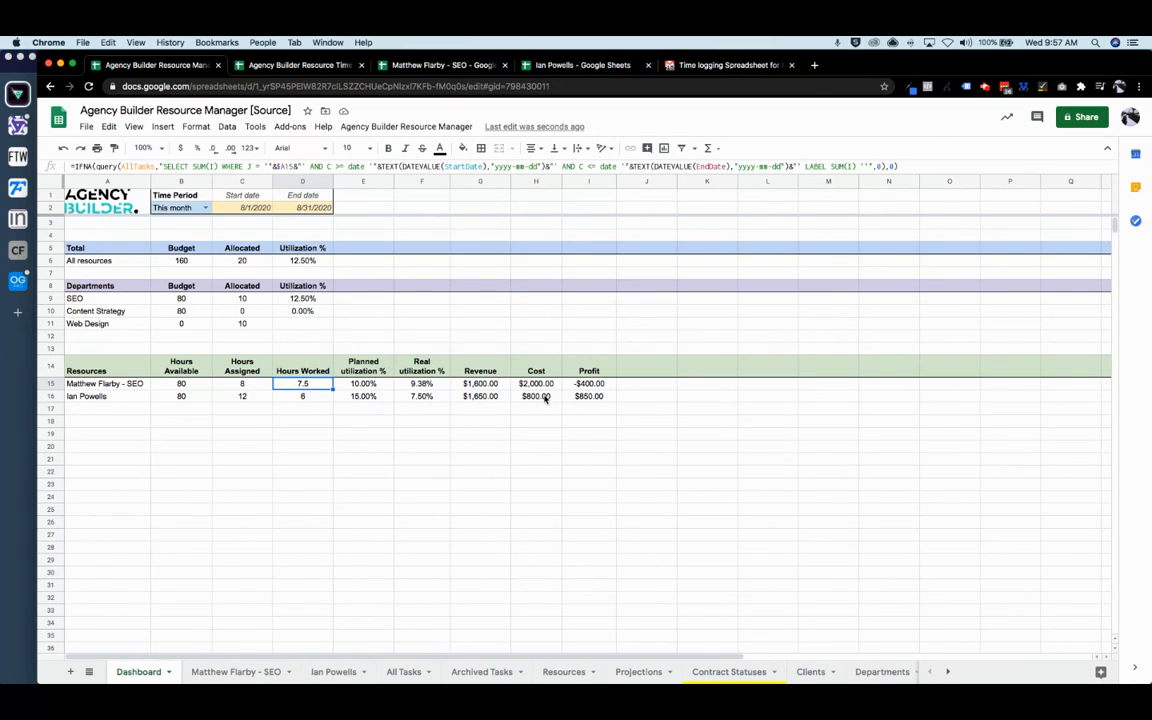
pyautogui.click(598, 397)
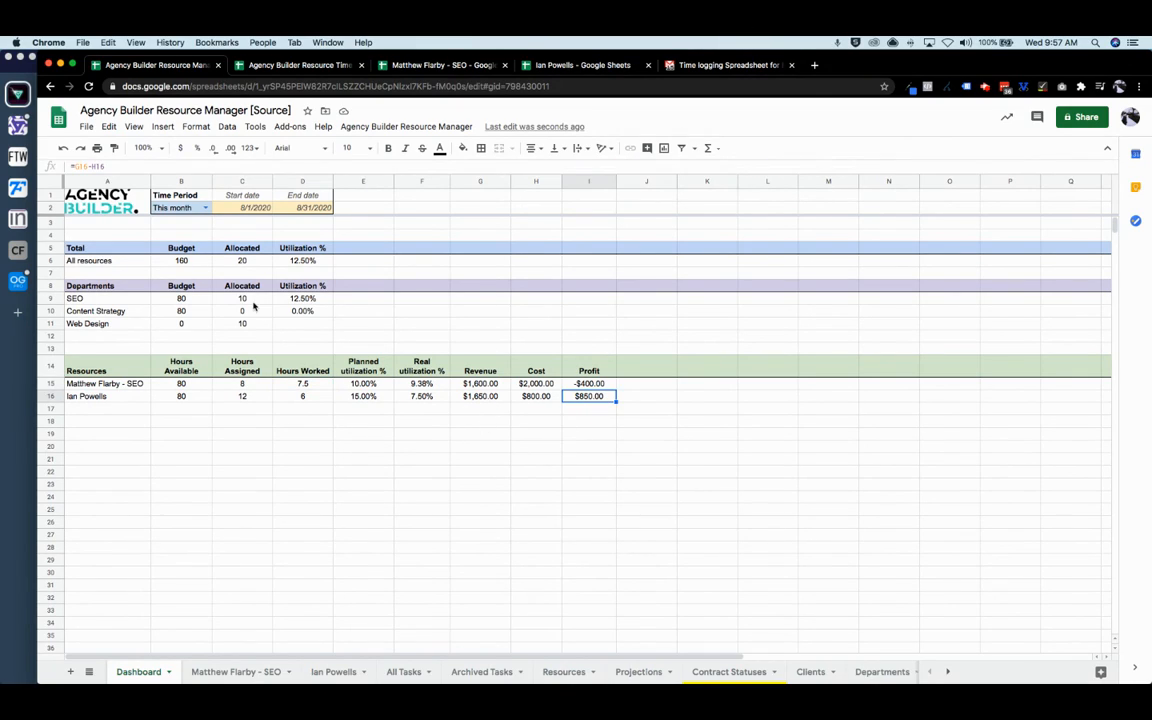
pyautogui.click(185, 262)
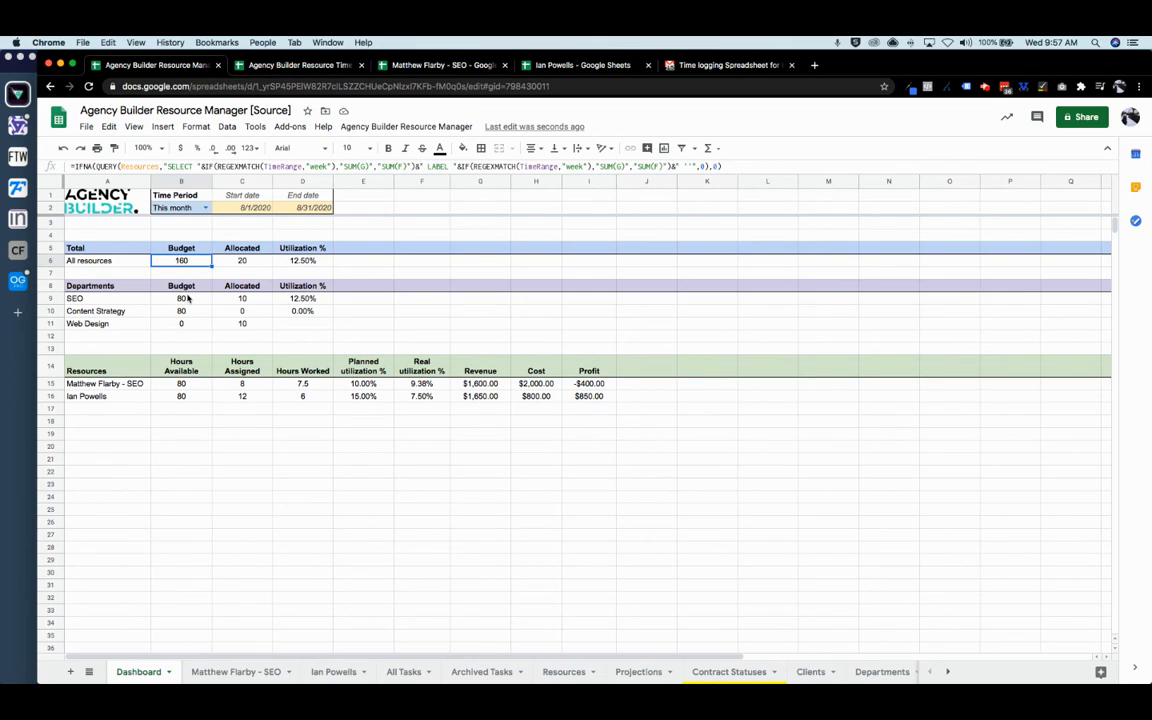
pyautogui.click(242, 261)
pyautogui.click(321, 263)
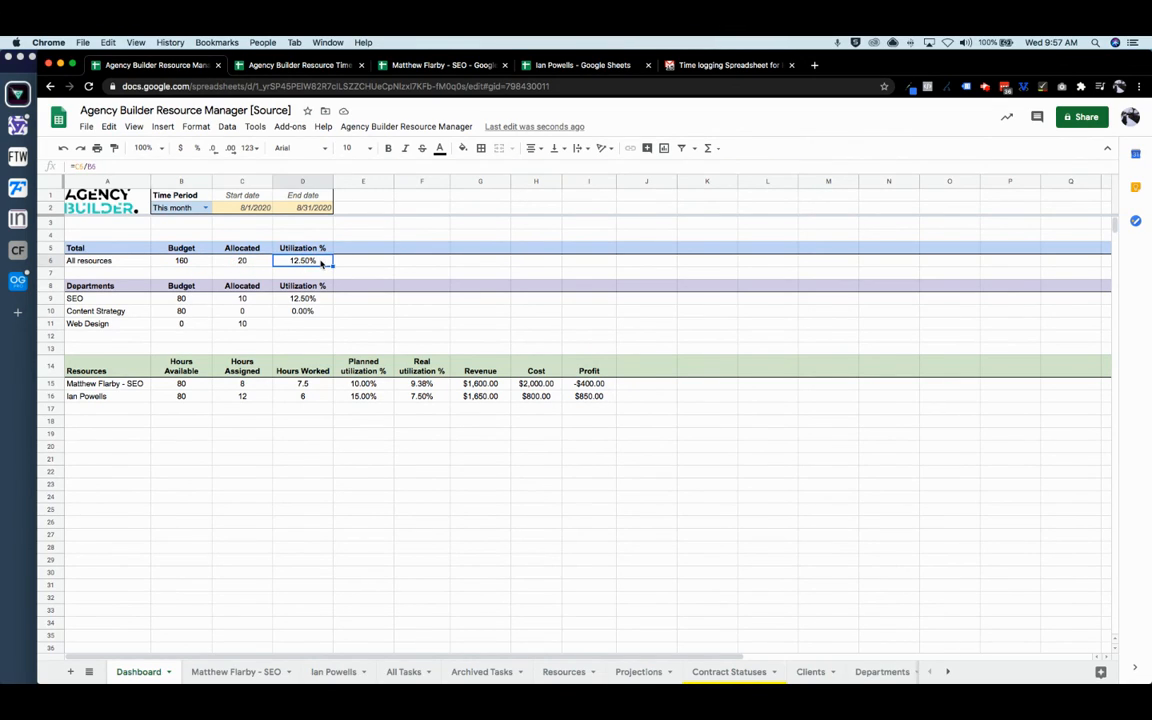
pyautogui.click(204, 208)
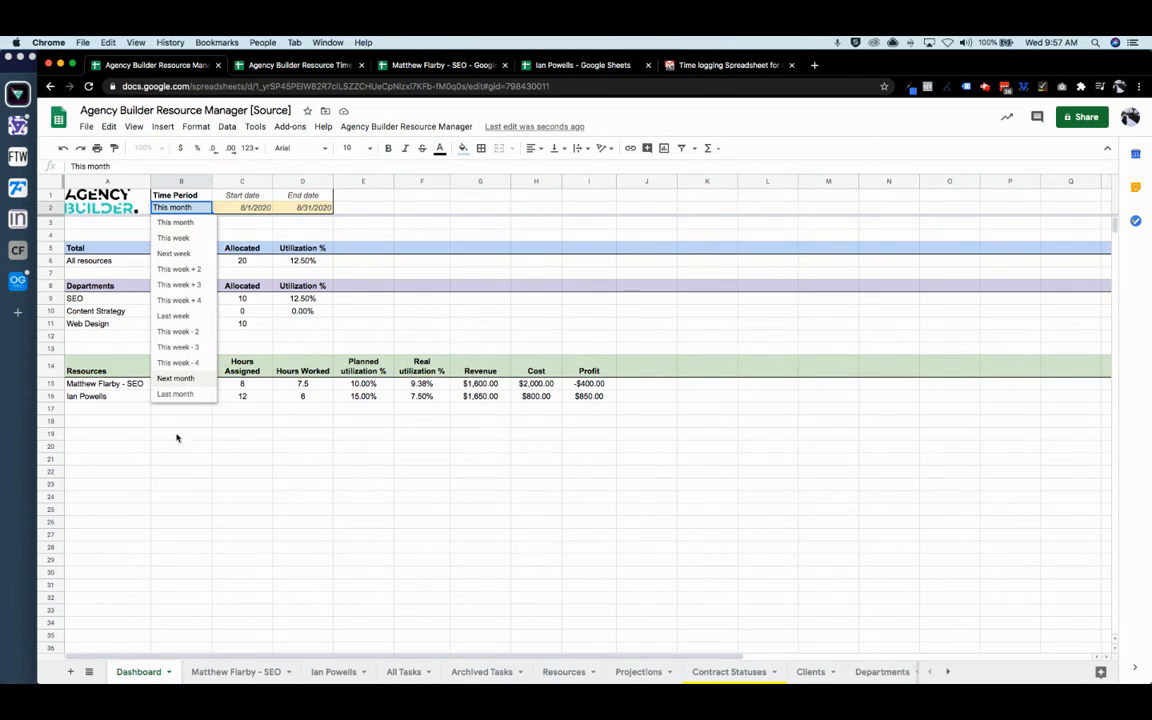
pyautogui.click(472, 314)
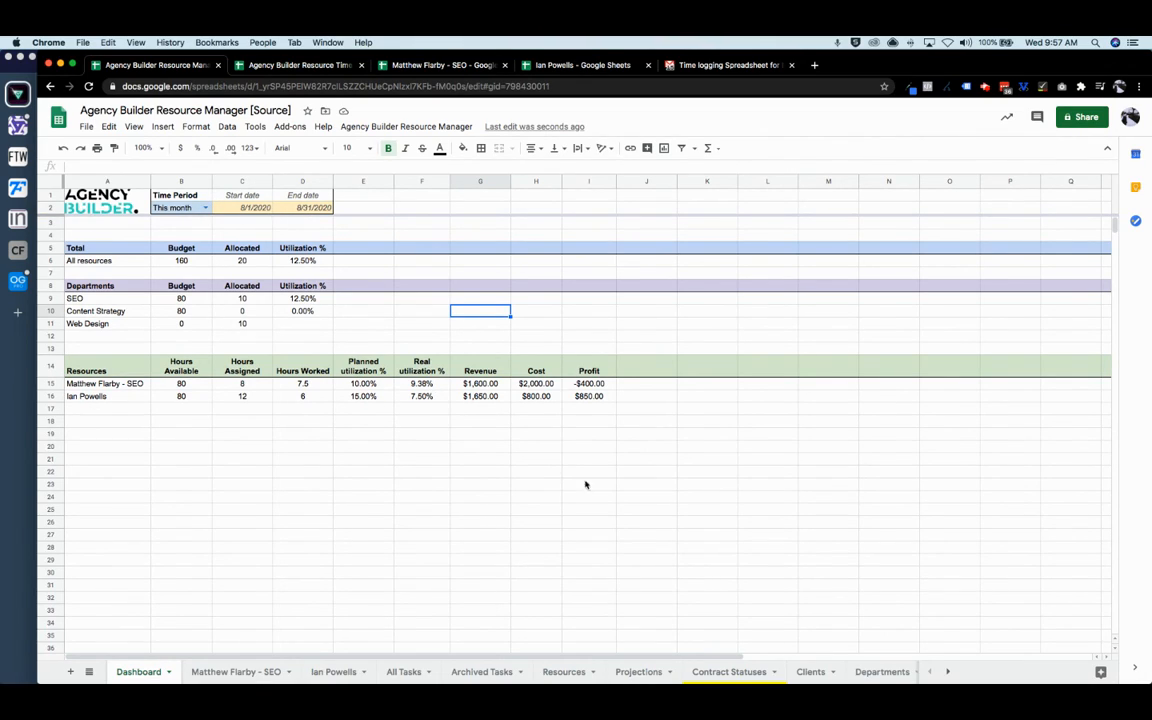
pyautogui.hscroll(5, 686, 676)
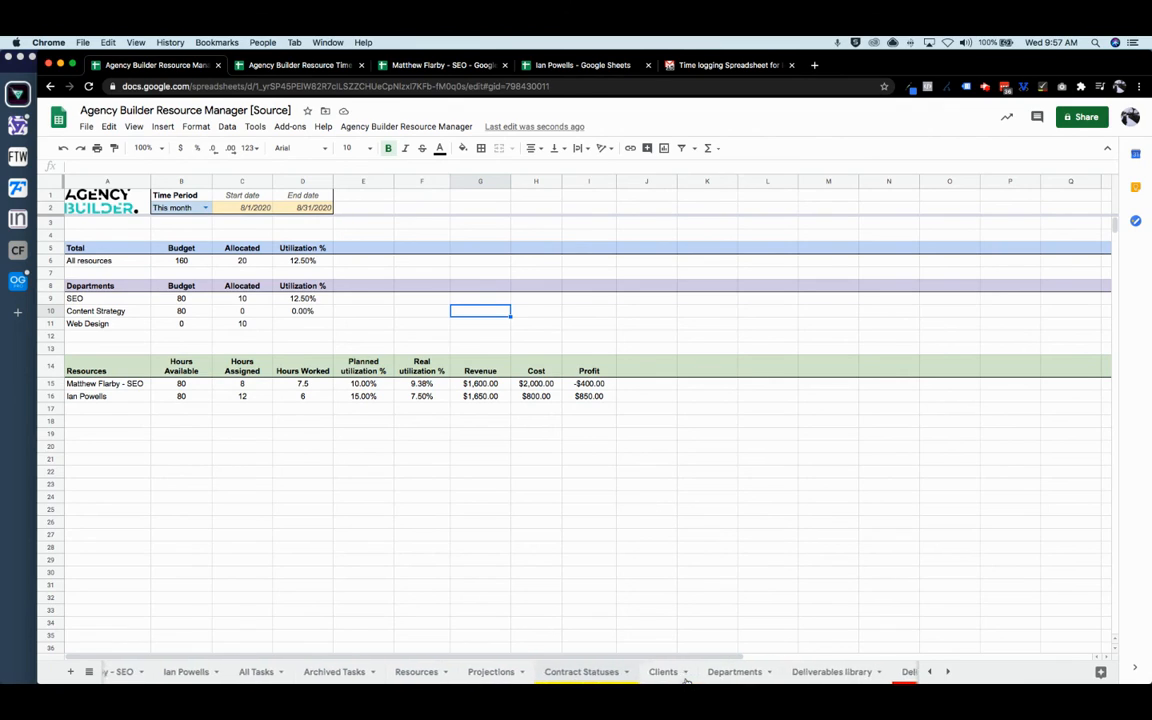
pyautogui.hscroll(-8, 686, 676)
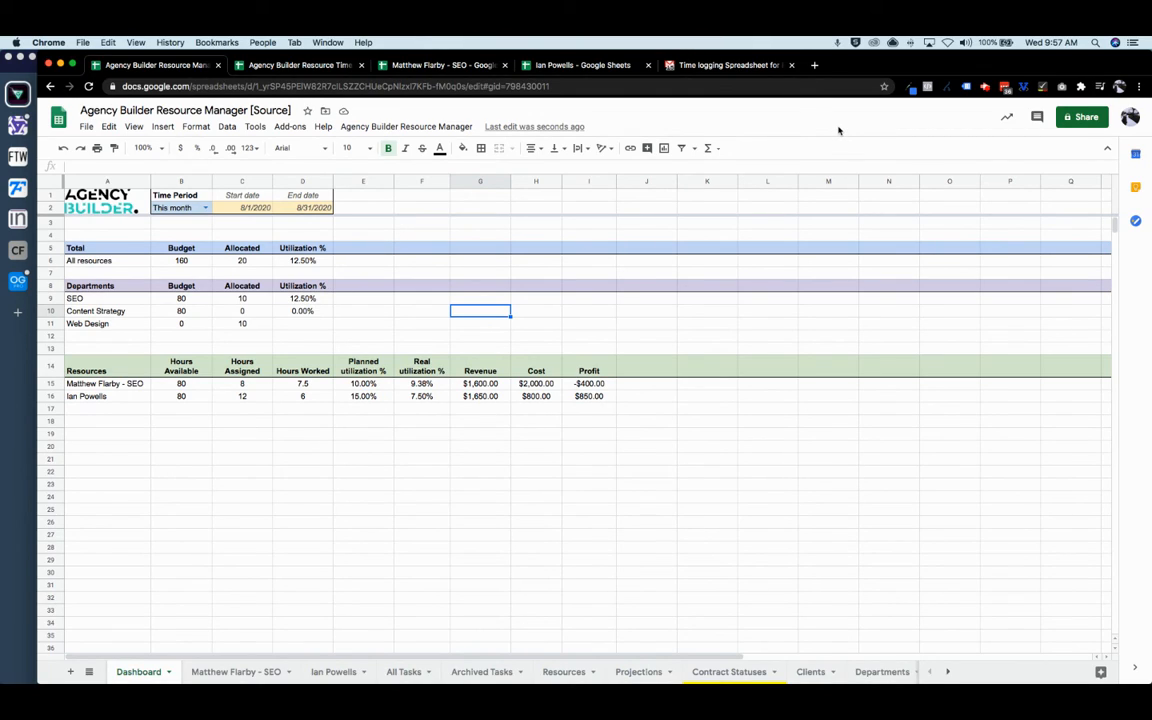
pyautogui.click(985, 88)
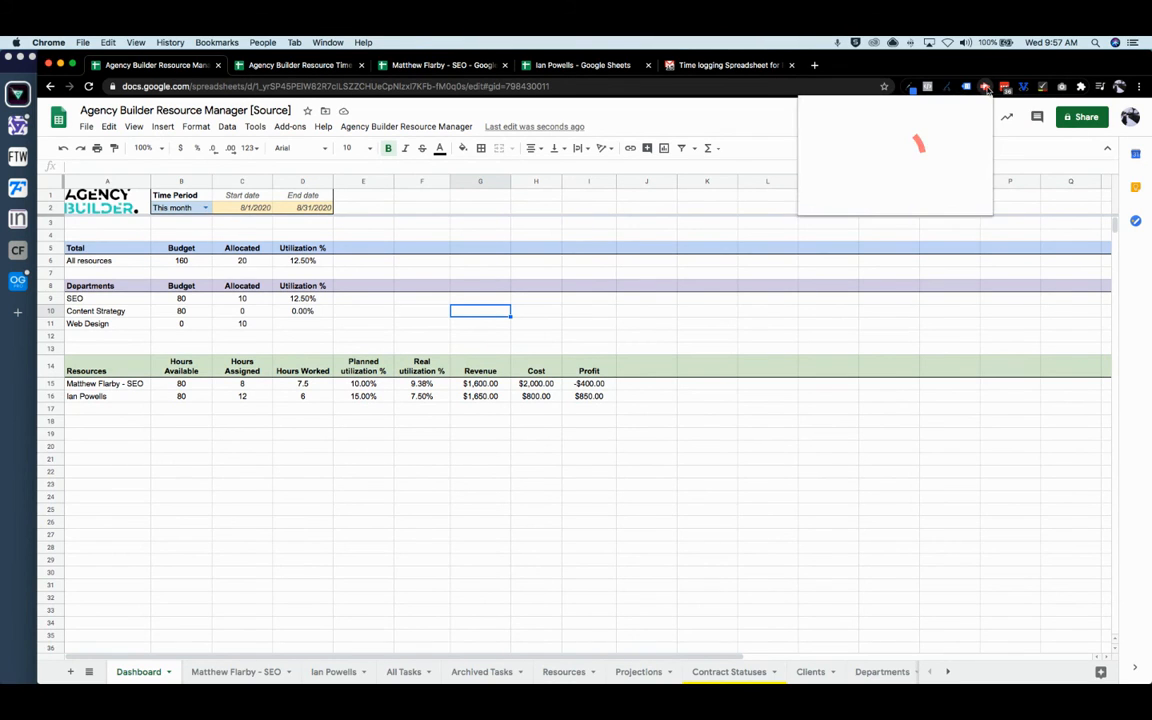